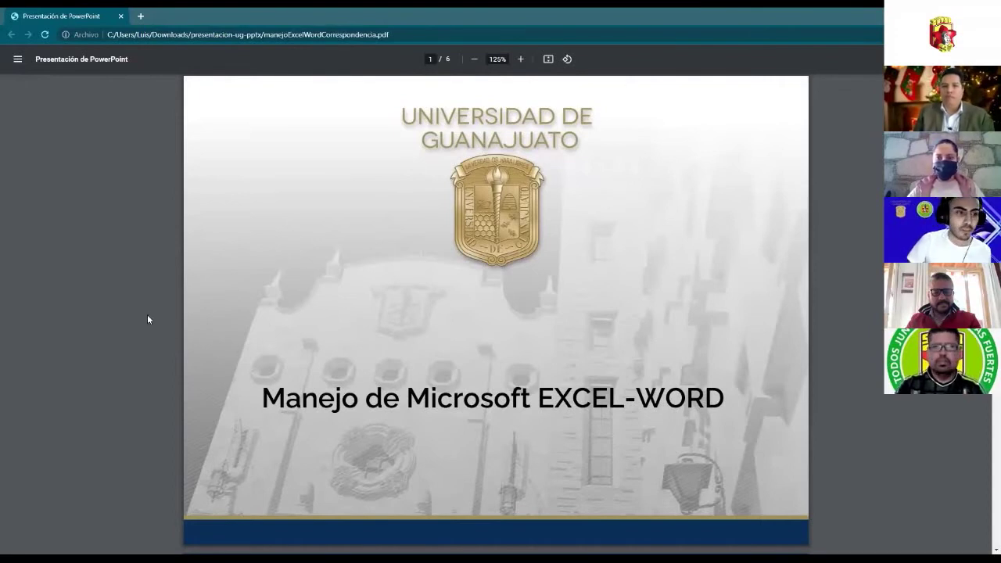
# - Advance the PDF to page 2, the Correspondencia combinada slide
pyautogui.press('Right')
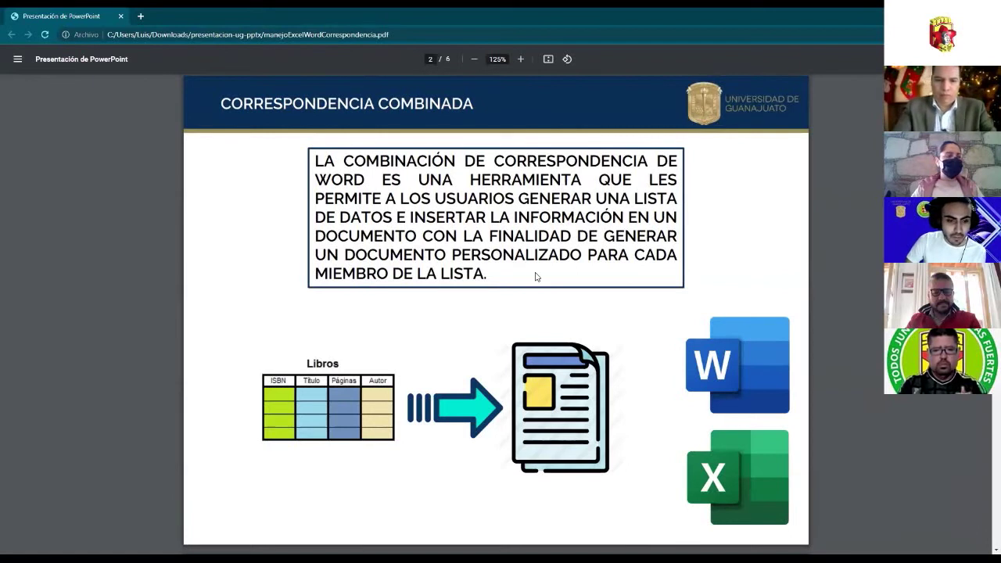
# - Page through the Base de datos and Plantilla slides, settle on Base de datos, then switch to Excel
pyautogui.press('Right')
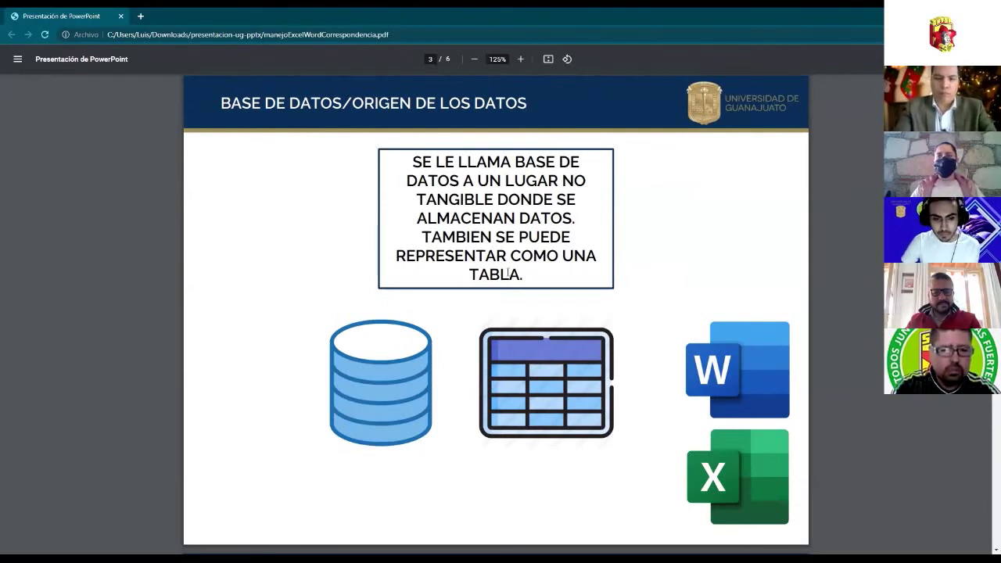
pyautogui.press('Right')
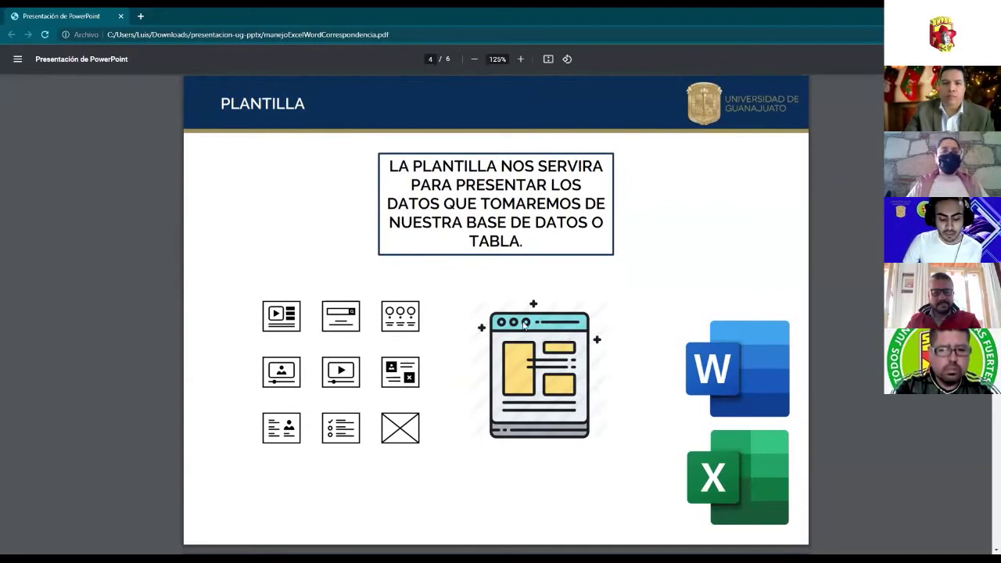
pyautogui.press('Right')
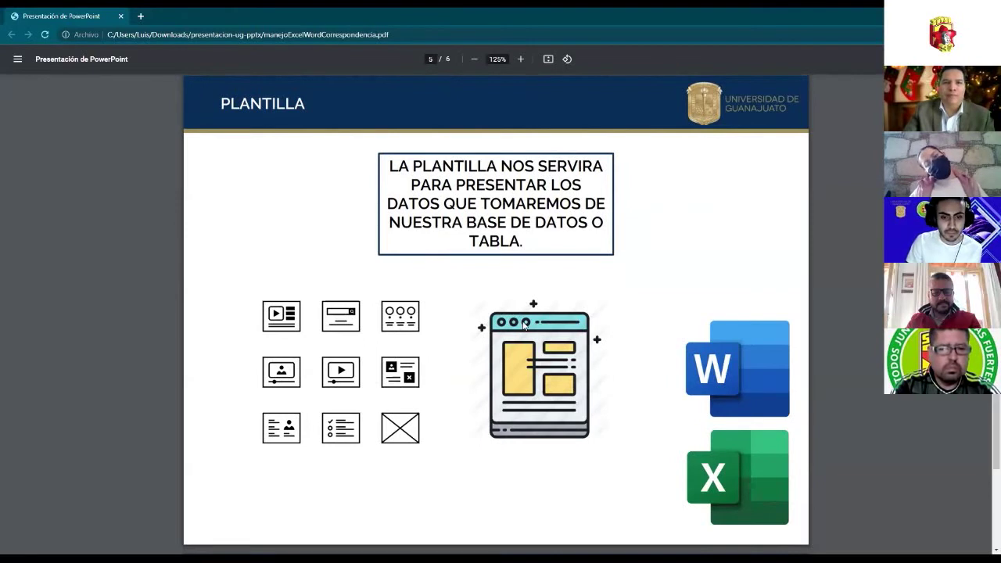
pyautogui.press('Left')
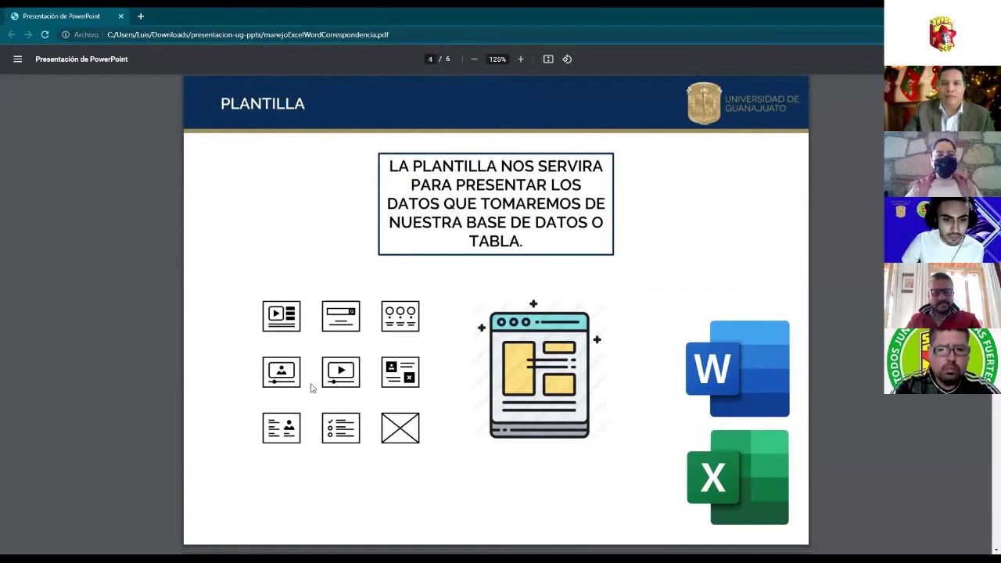
pyautogui.press('Left')
pyautogui.press('Left')
pyautogui.press('Right')
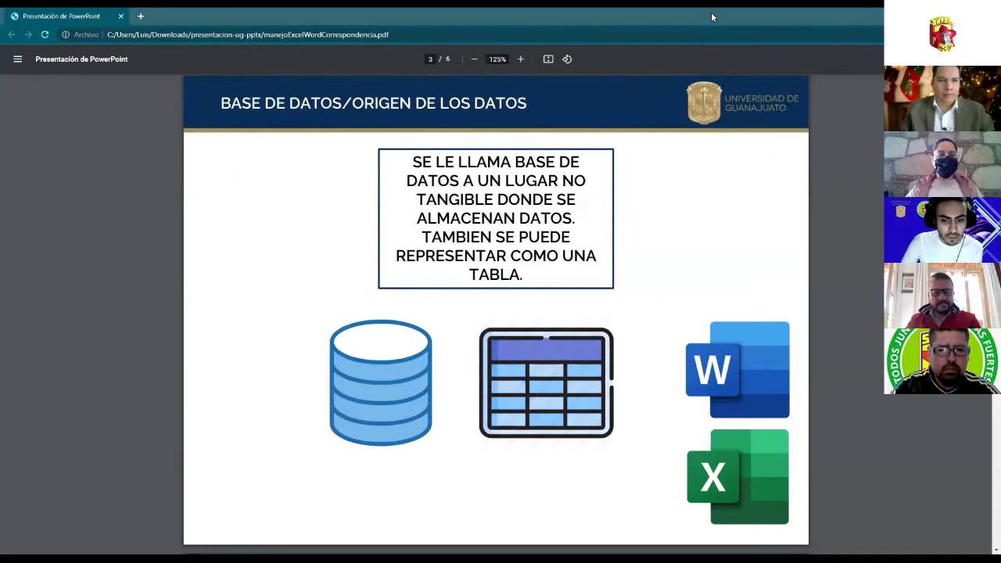
pyautogui.hotkey('alt', 'Tab')
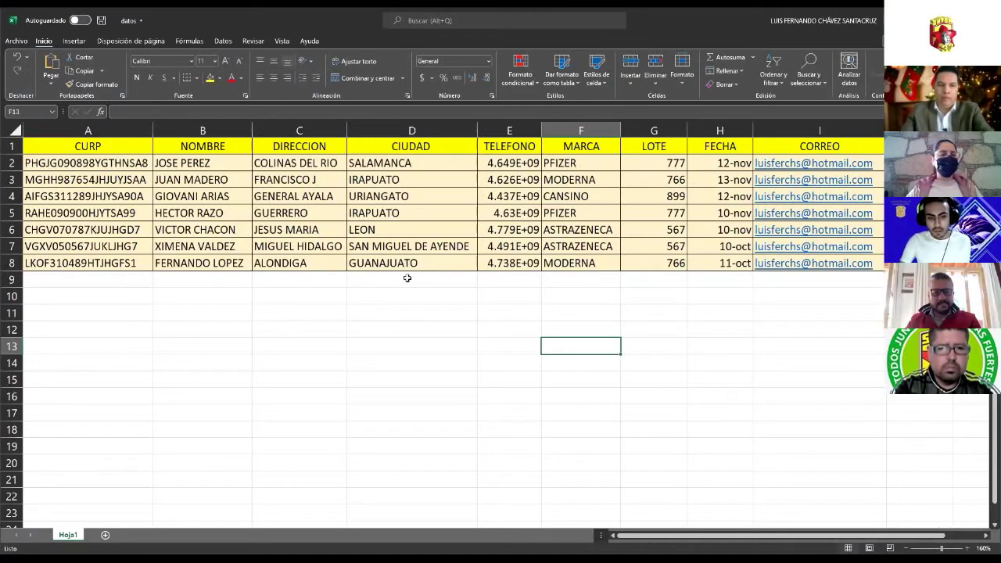
# - Step through the CURP values in column A, cells A2 to A8
pyautogui.click(133, 163)
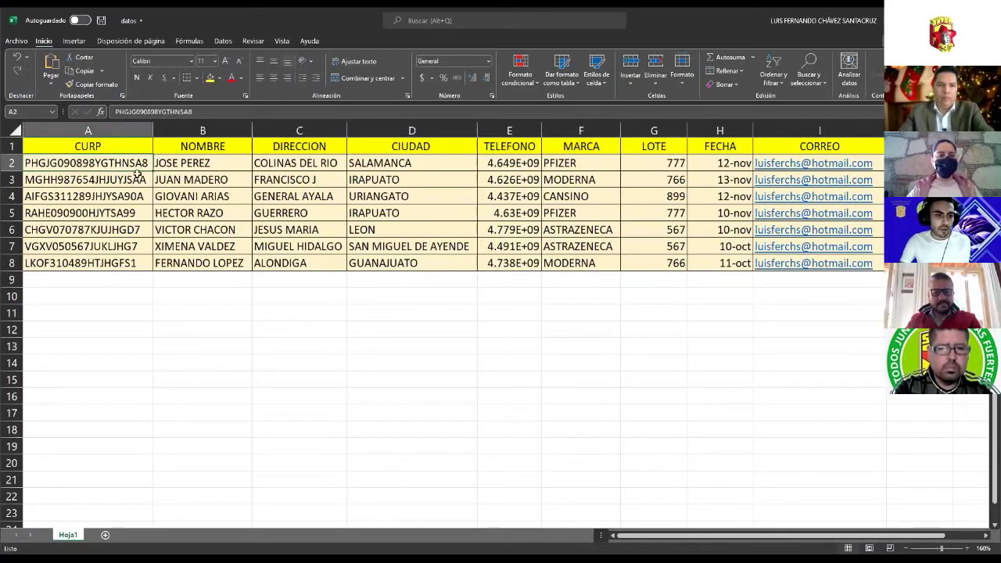
pyautogui.click(139, 178)
pyautogui.click(141, 211)
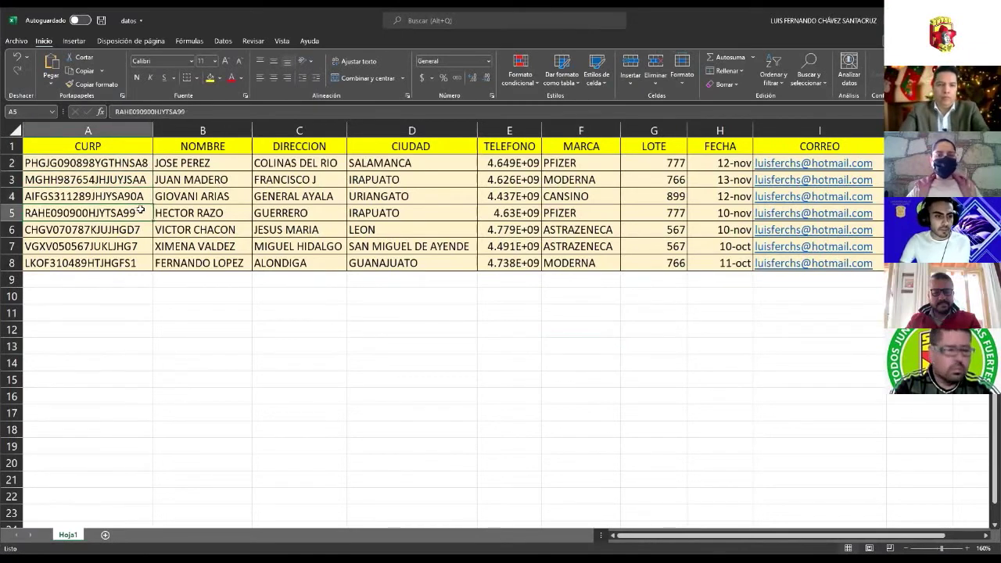
pyautogui.click(124, 231)
pyautogui.click(122, 247)
pyautogui.click(121, 262)
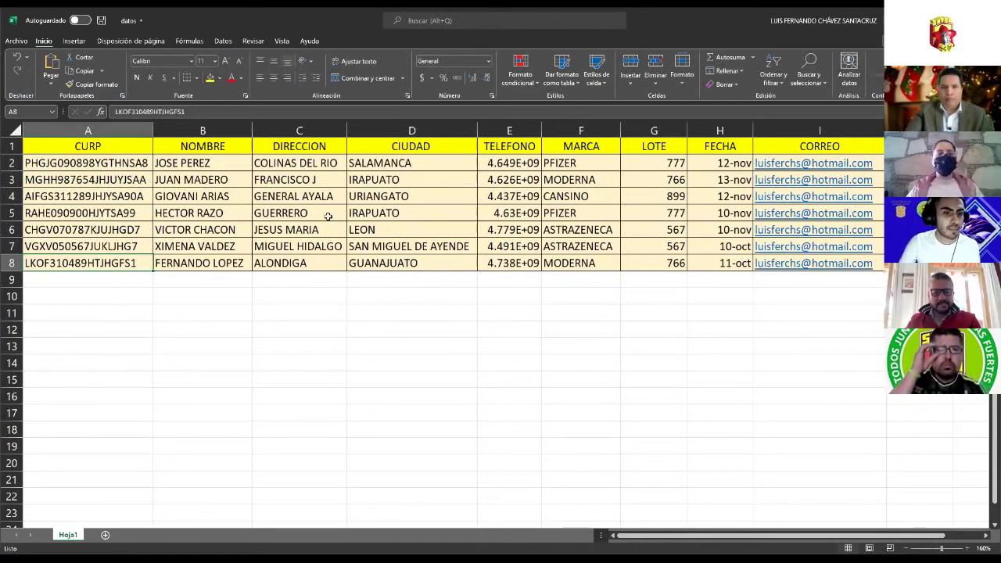
pyautogui.click(91, 162)
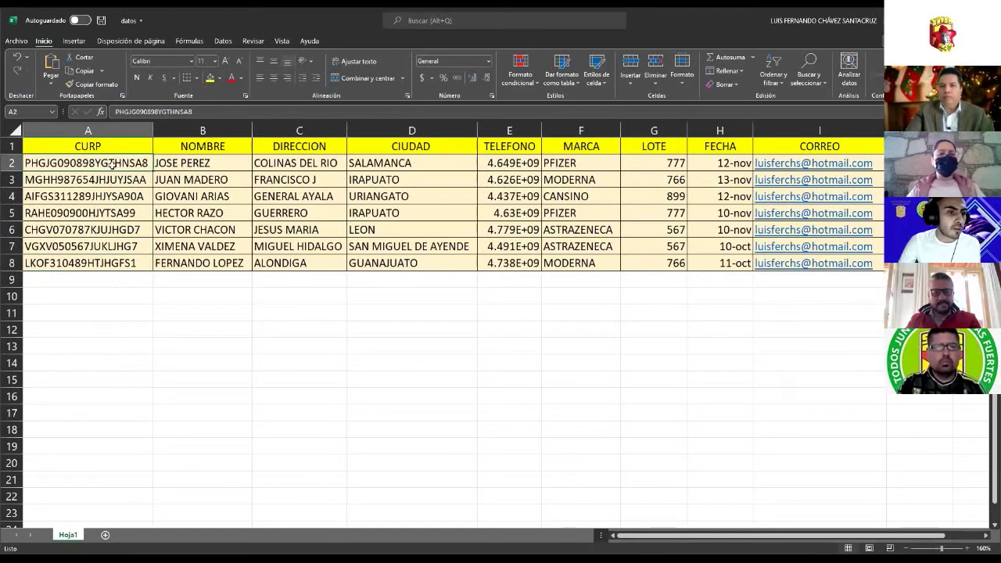
pyautogui.click(32, 195)
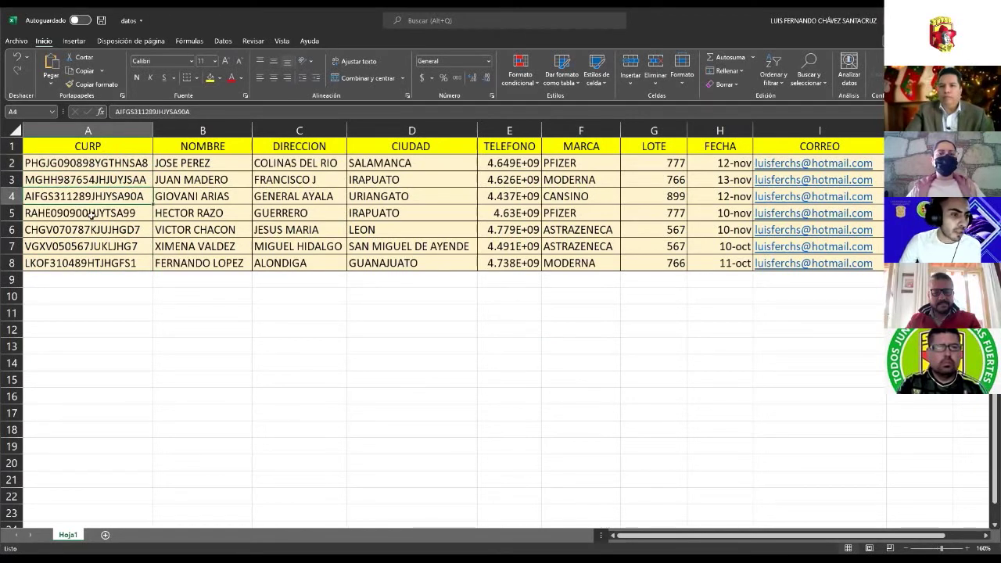
# - Review the name, address and city cells, then autofit column E to show full phone numbers
pyautogui.click(223, 194)
pyautogui.click(276, 161)
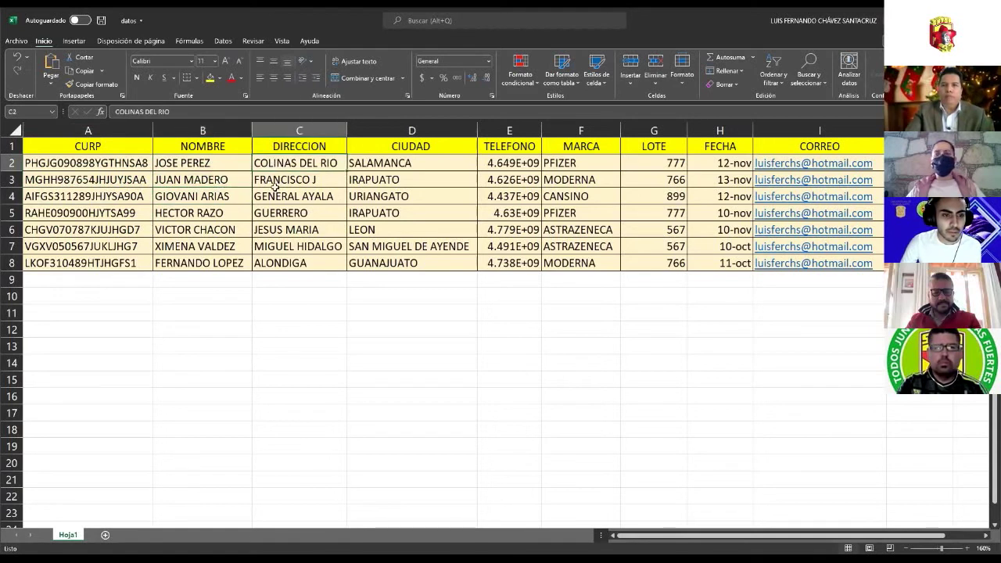
pyautogui.click(375, 166)
pyautogui.click(512, 163)
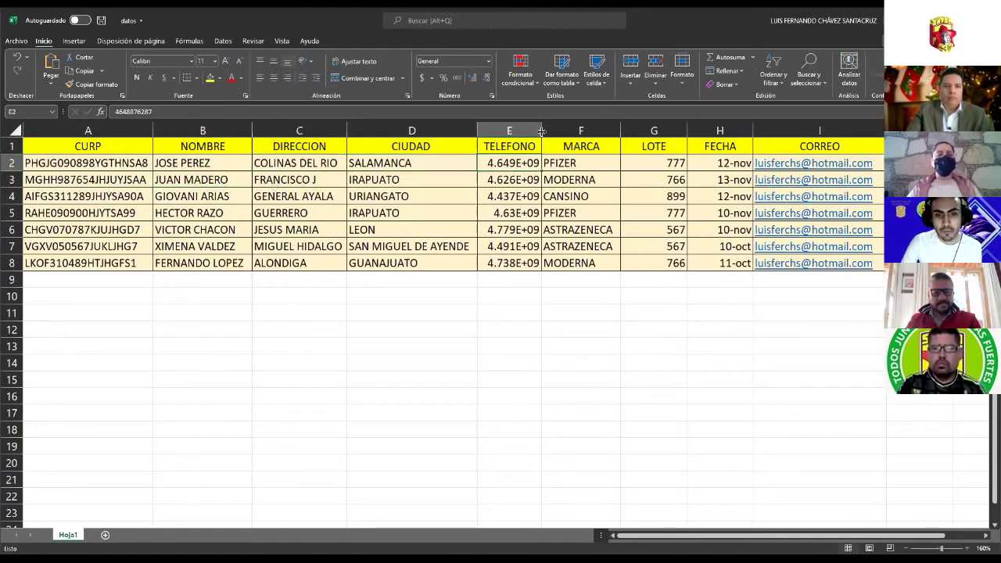
pyautogui.doubleClick(546, 131)
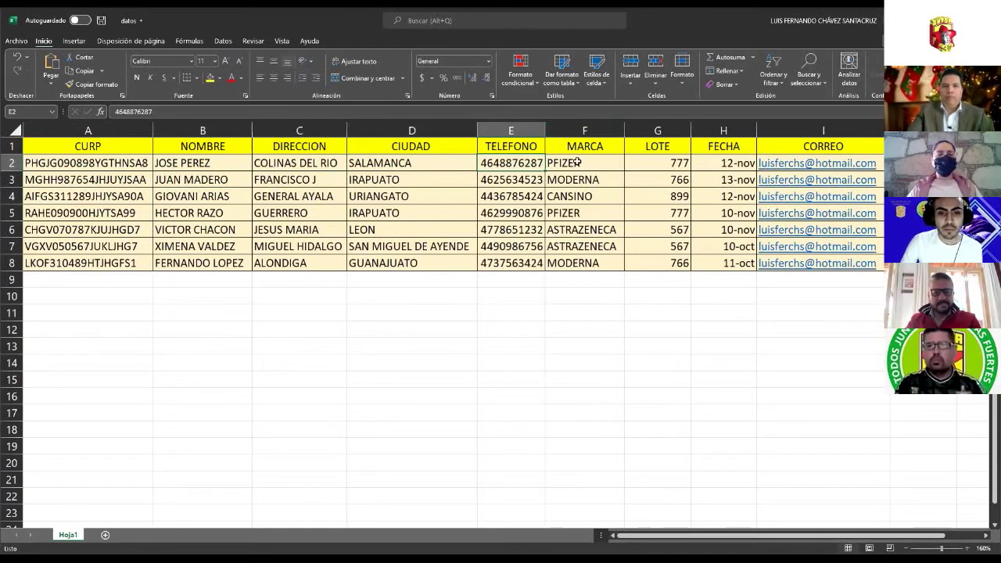
# - Step through the vaccine brands in column F and the vaccination date in H2
pyautogui.click(572, 173)
pyautogui.click(582, 196)
pyautogui.click(583, 213)
pyautogui.click(585, 229)
pyautogui.click(589, 246)
pyautogui.click(590, 261)
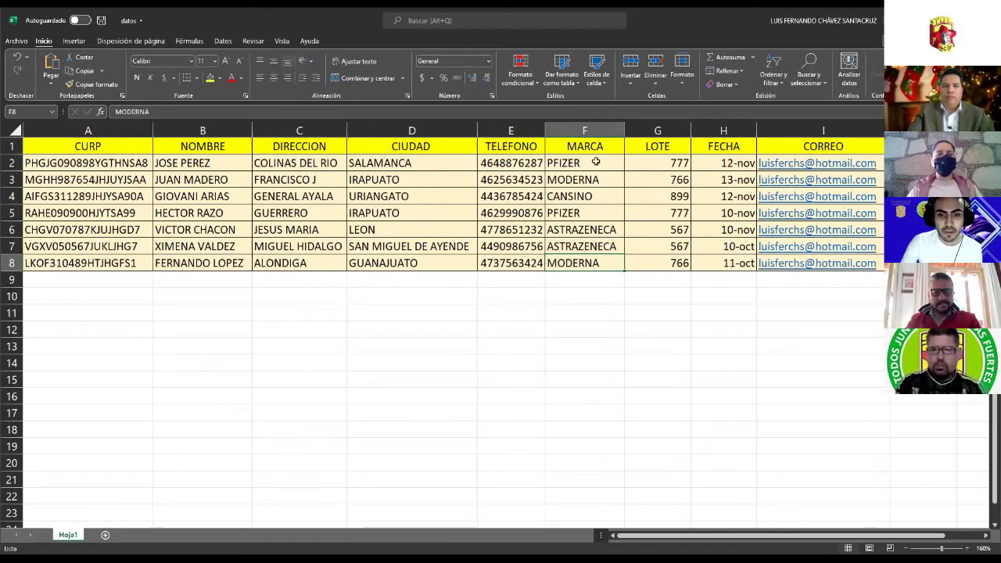
pyautogui.click(567, 163)
pyautogui.click(583, 180)
pyautogui.click(583, 197)
pyautogui.moveTo(624, 197); pyautogui.dragTo(664, 162)
pyautogui.click(731, 164)
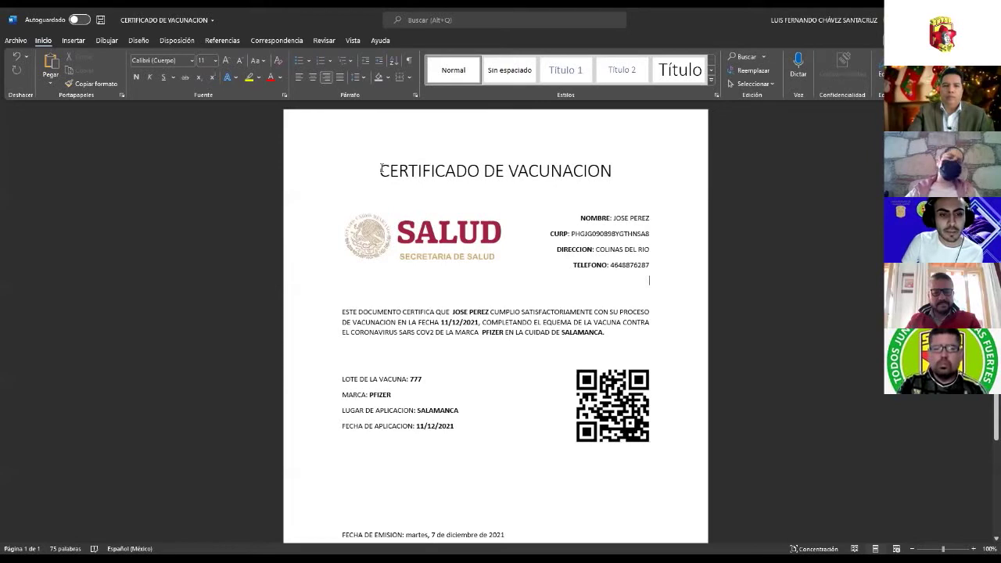
# - Select the certificate title and the SALUD logo to inspect them
pyautogui.moveTo(382, 171); pyautogui.dragTo(575, 169)
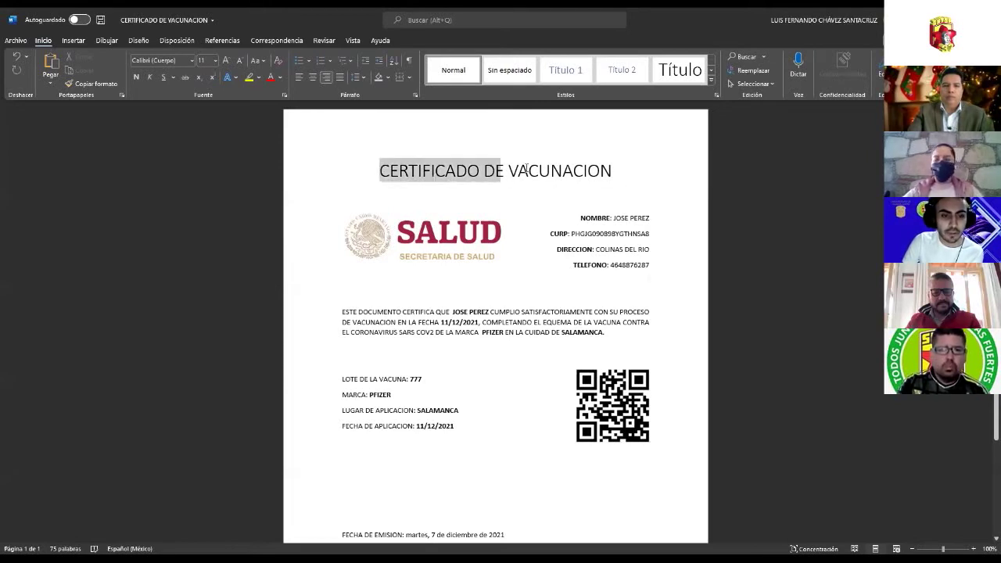
pyautogui.press('End')
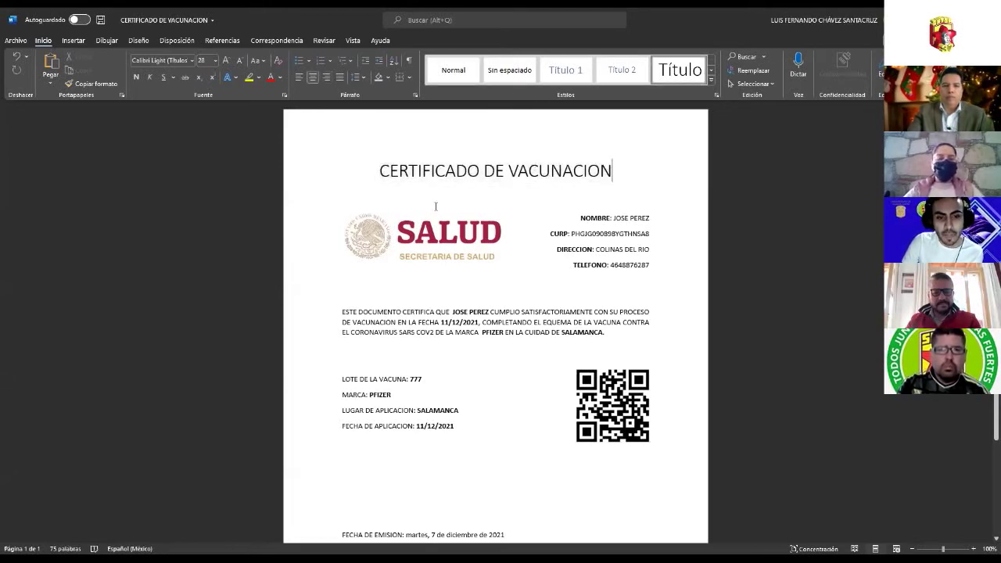
pyautogui.click(449, 215)
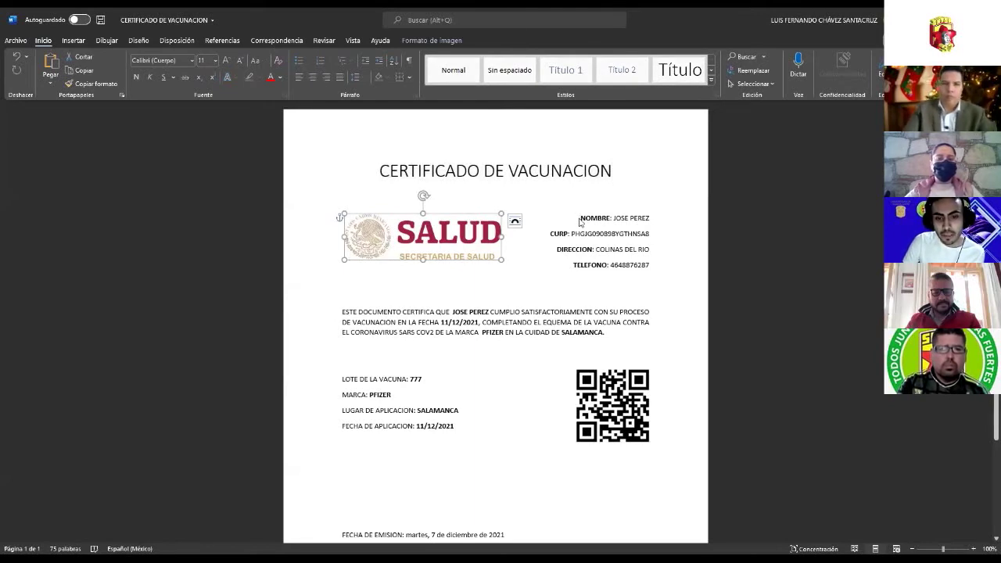
pyautogui.click(570, 248)
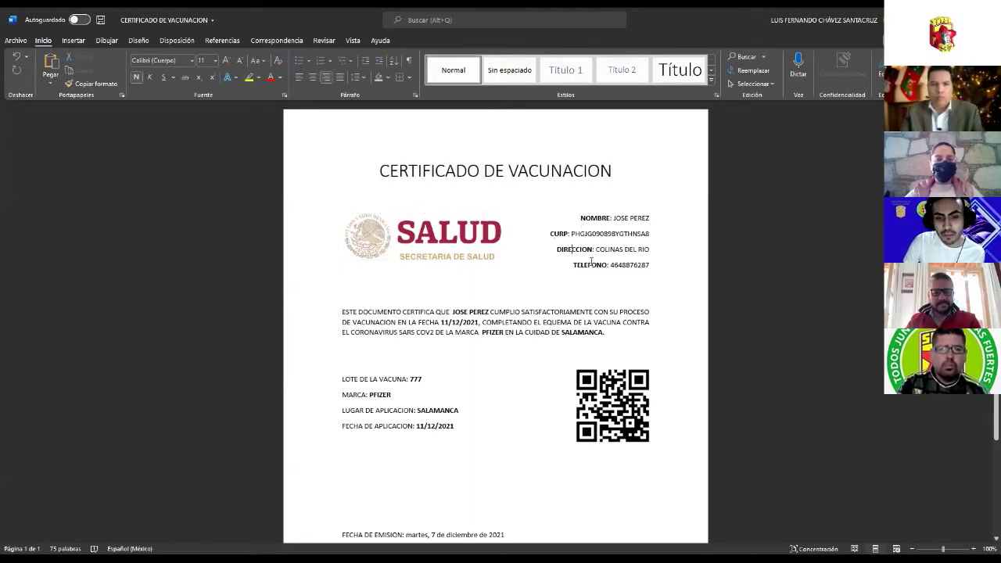
# - Justify the certification paragraph and pick out its name, date 11/12/2021, PFIZER and SALAMANCA
pyautogui.moveTo(342, 312); pyautogui.dragTo(636, 332)
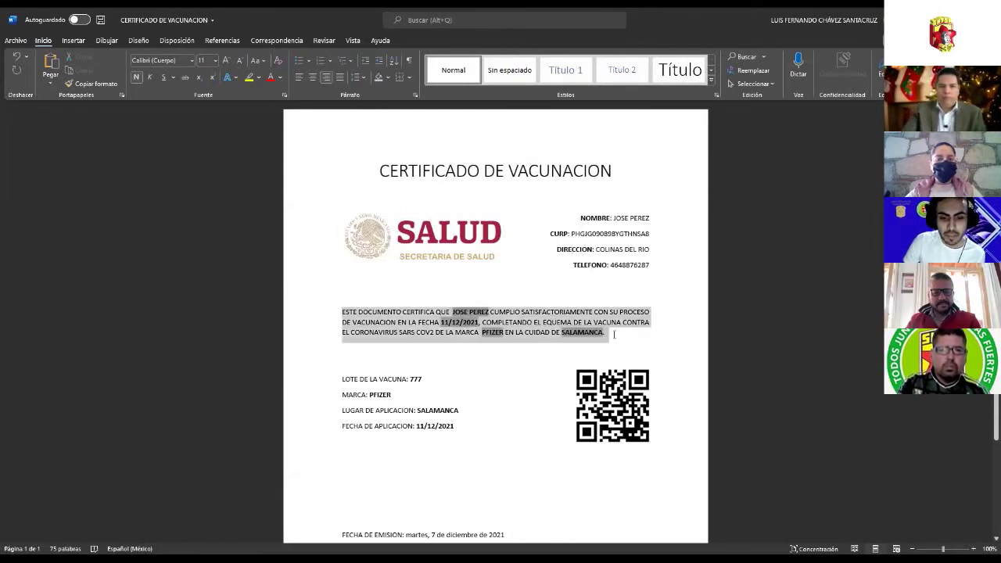
pyautogui.hotkey('ctrl', 'j')
pyautogui.click(405, 312)
pyautogui.moveTo(478, 314); pyautogui.dragTo(454, 313)
pyautogui.click(613, 312)
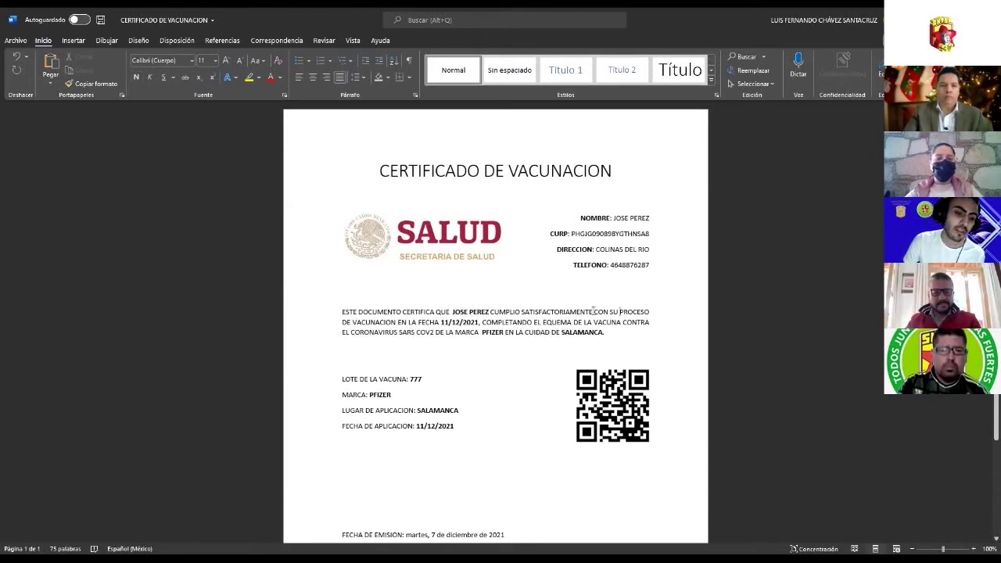
pyautogui.doubleClick(463, 324)
pyautogui.doubleClick(499, 333)
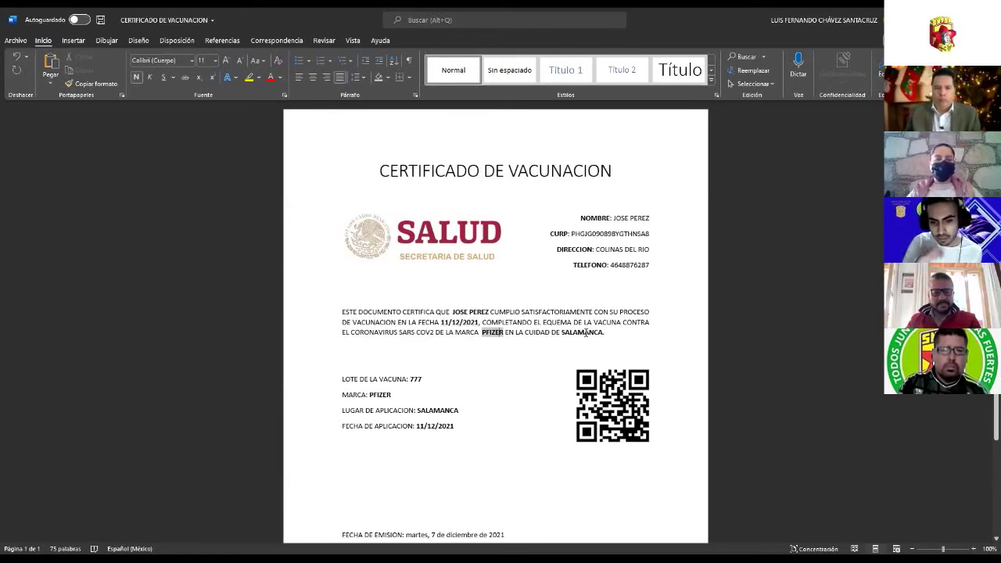
pyautogui.doubleClick(586, 333)
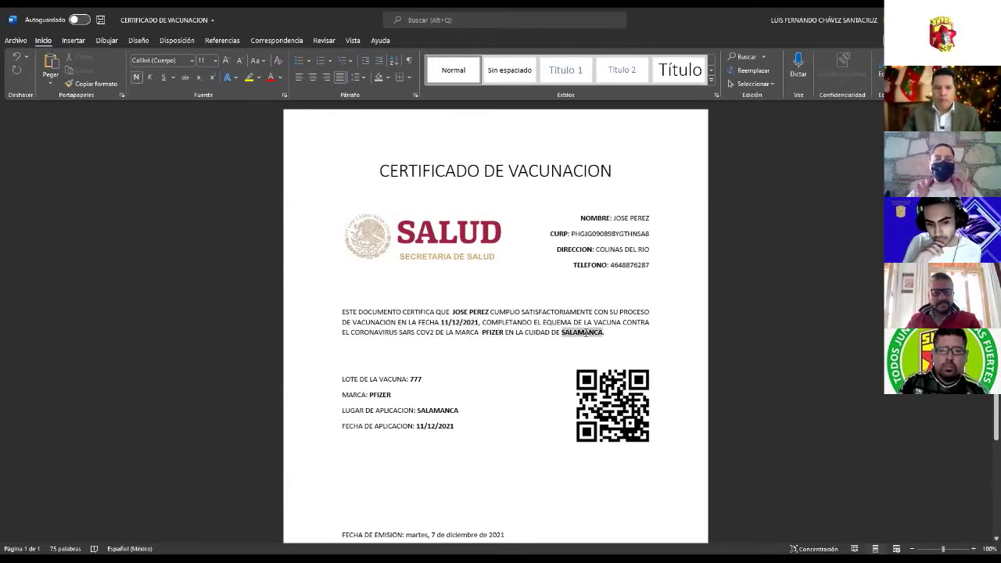
# - Check the LOTE, MARCA and LUGAR lines and the QR code image
pyautogui.click(393, 378)
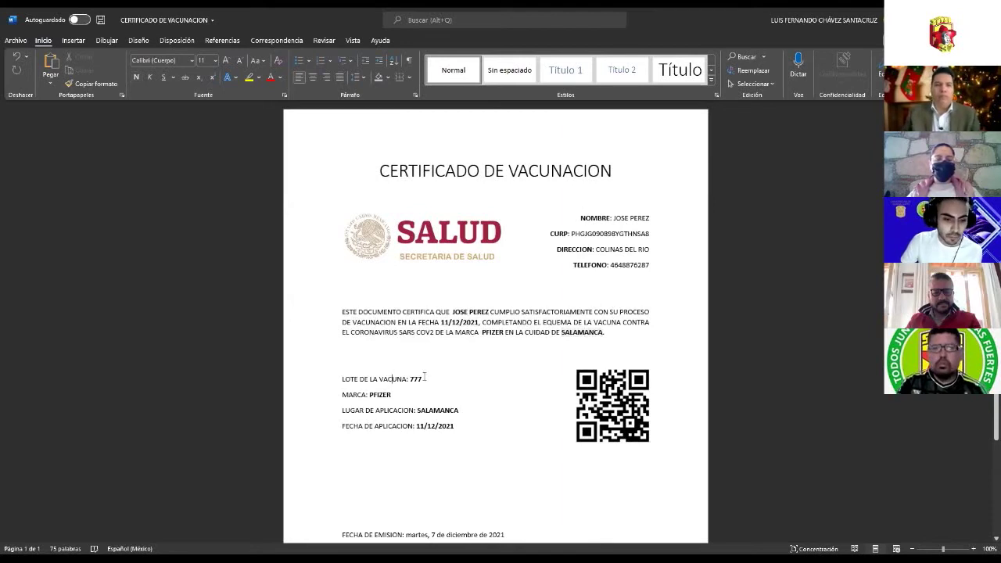
pyautogui.doubleClick(396, 395)
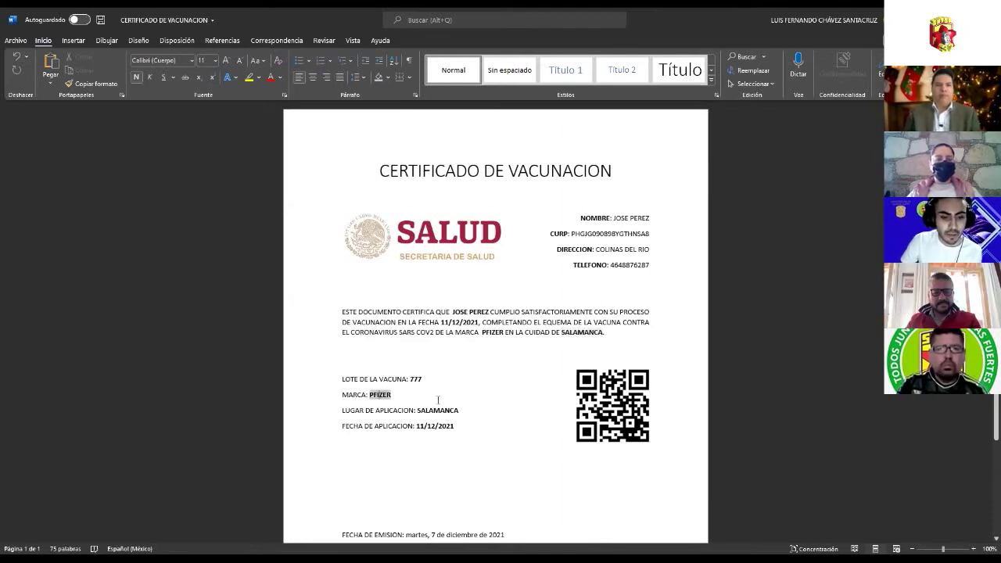
pyautogui.click(376, 411)
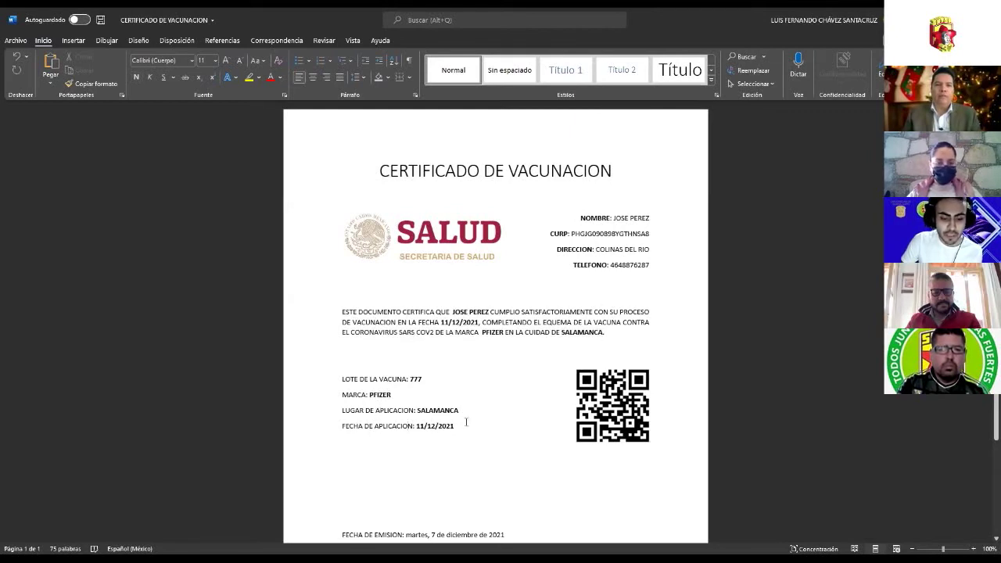
pyautogui.click(593, 440)
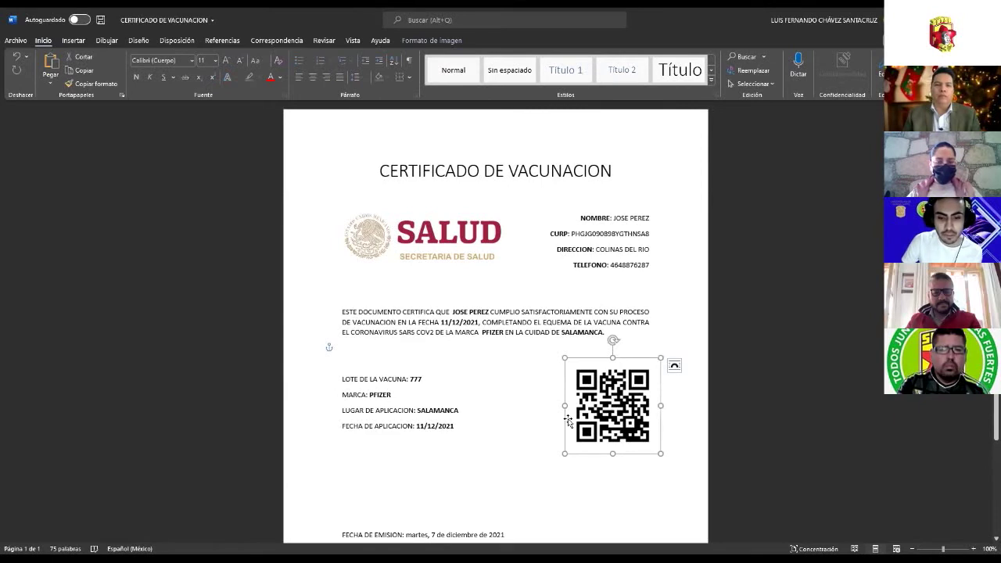
pyautogui.scroll(-1, 387, 458)
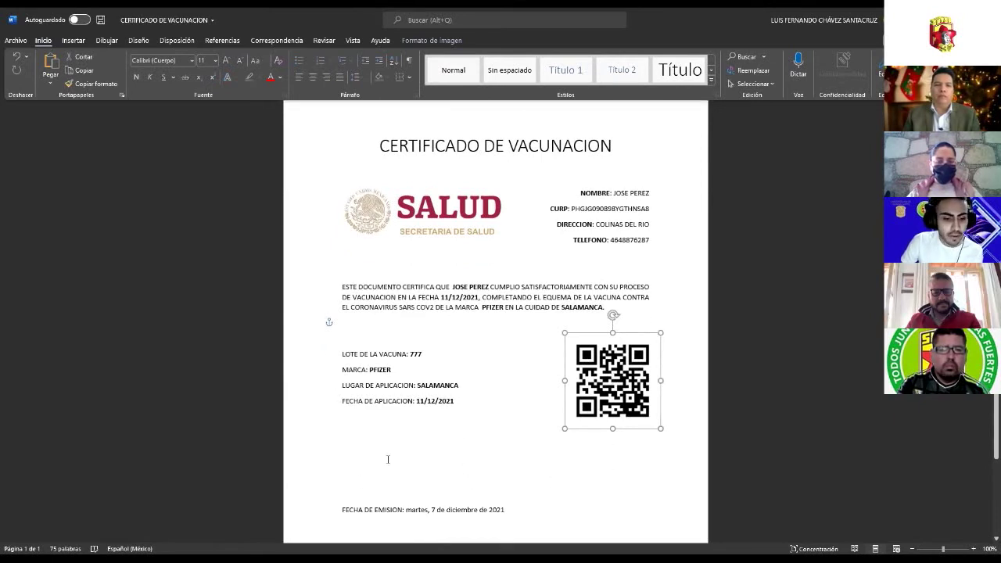
pyautogui.click(342, 512)
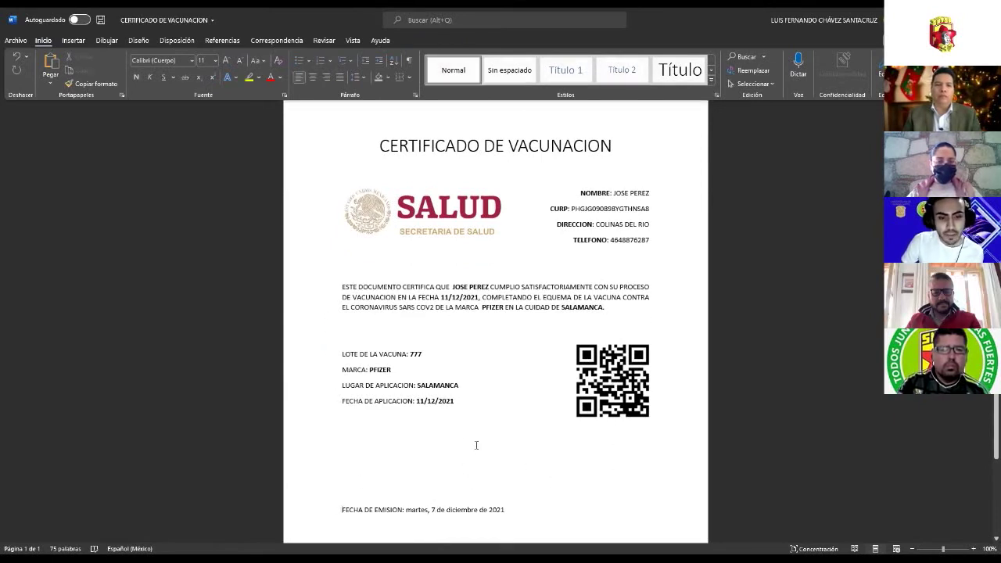
pyautogui.scroll(1, 496, 324)
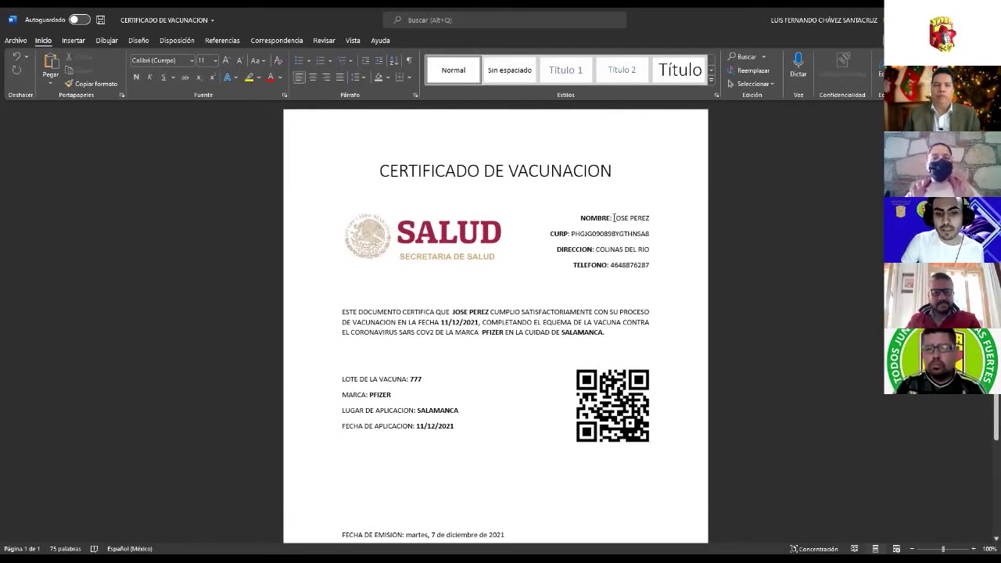
# - Reselect the patient name, title line and body paragraph, then switch to the Excel records
pyautogui.moveTo(614, 218); pyautogui.dragTo(647, 218)
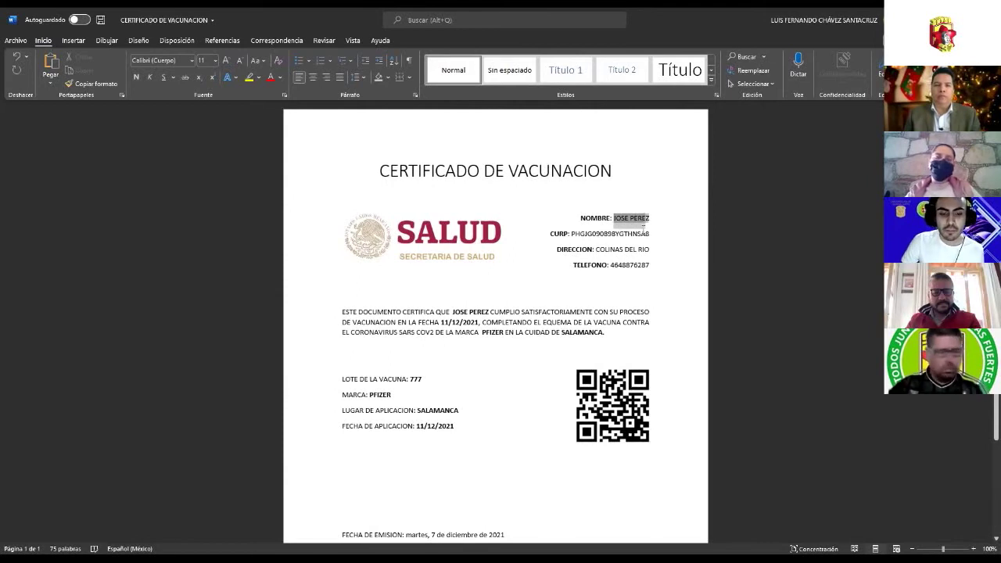
pyautogui.click(648, 219)
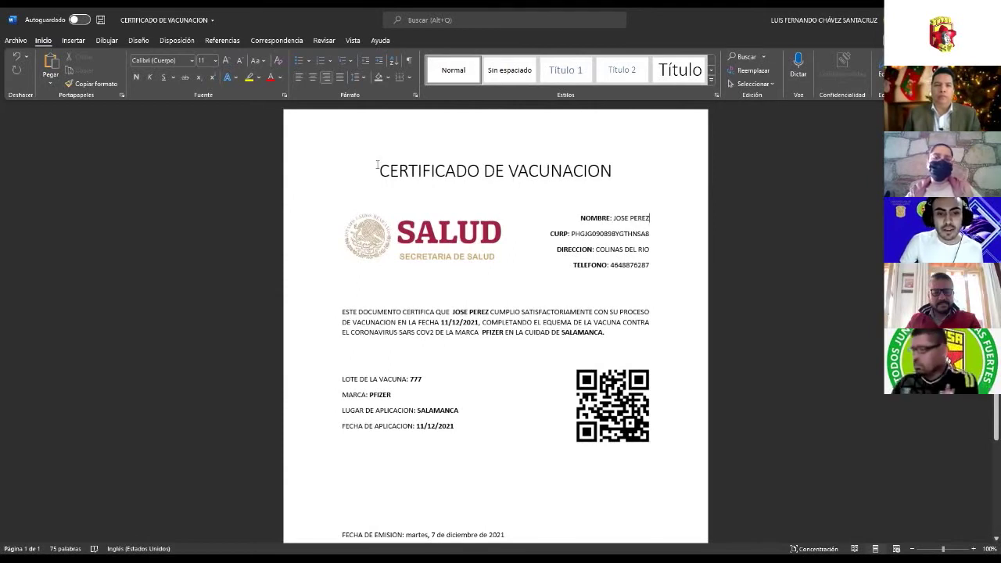
pyautogui.moveTo(605, 170); pyautogui.dragTo(671, 170)
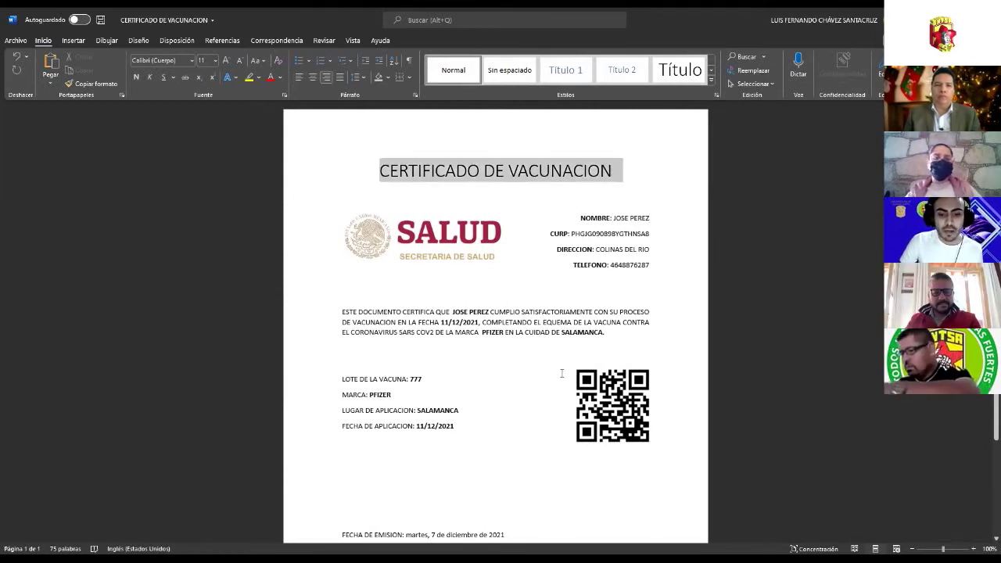
pyautogui.moveTo(328, 347); pyautogui.dragTo(329, 311)
pyautogui.hotkey('ctrl', 'c')
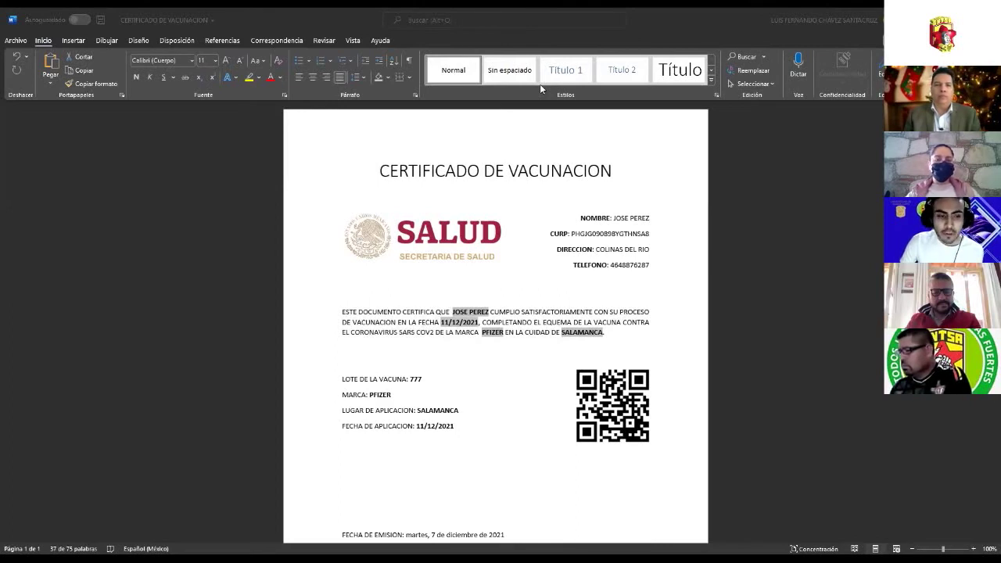
pyautogui.hotkey('alt', 'Tab')
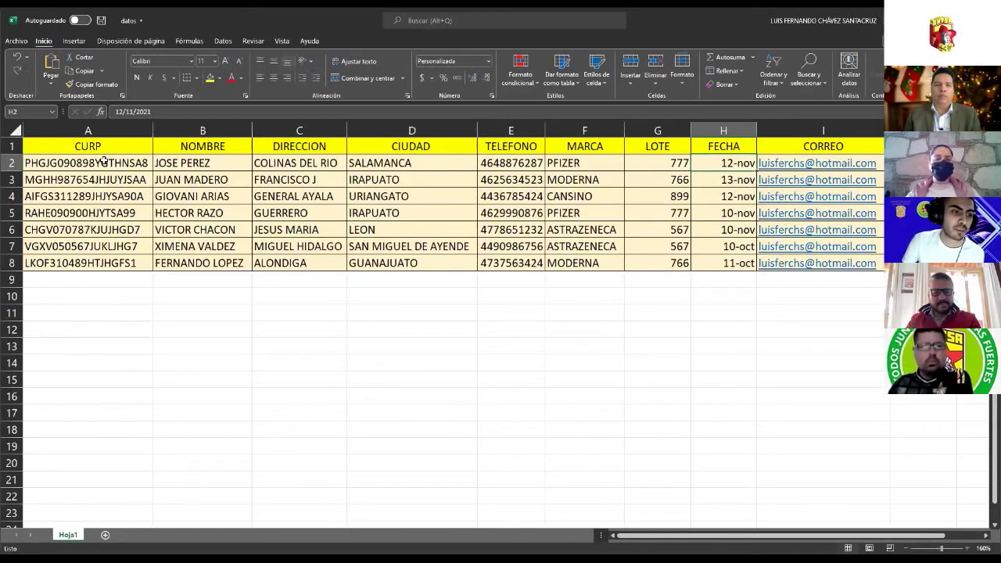
# - Select the records table A1:I8 and then just its data rows in the datos sheet
pyautogui.moveTo(92, 153); pyautogui.dragTo(765, 266)
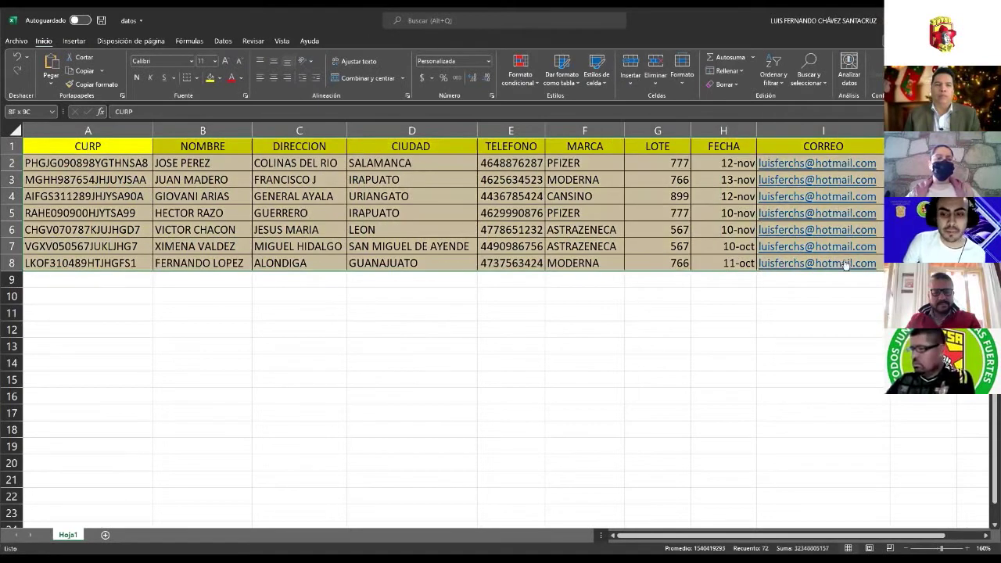
pyautogui.click(110, 166)
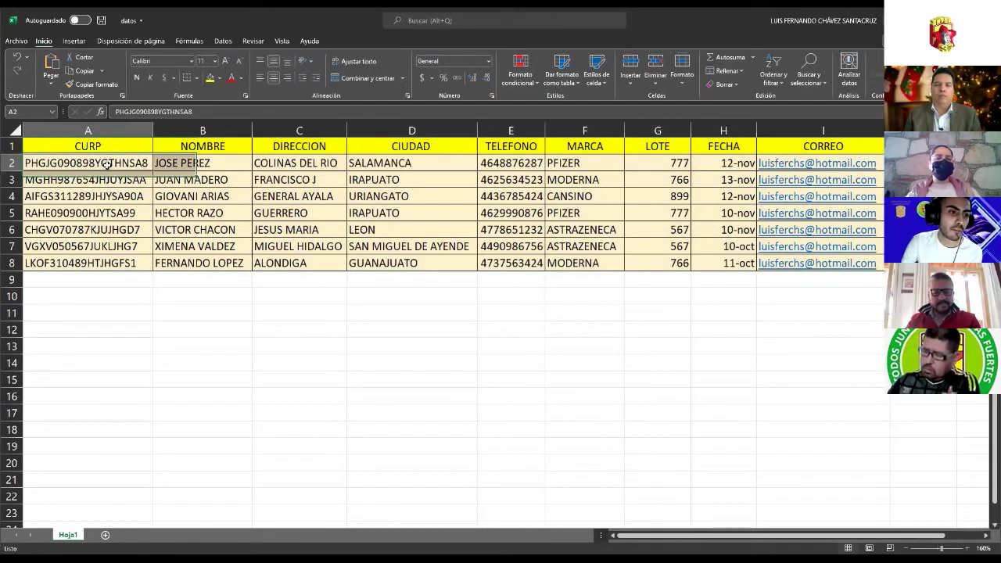
pyautogui.moveTo(110, 166); pyautogui.dragTo(760, 263)
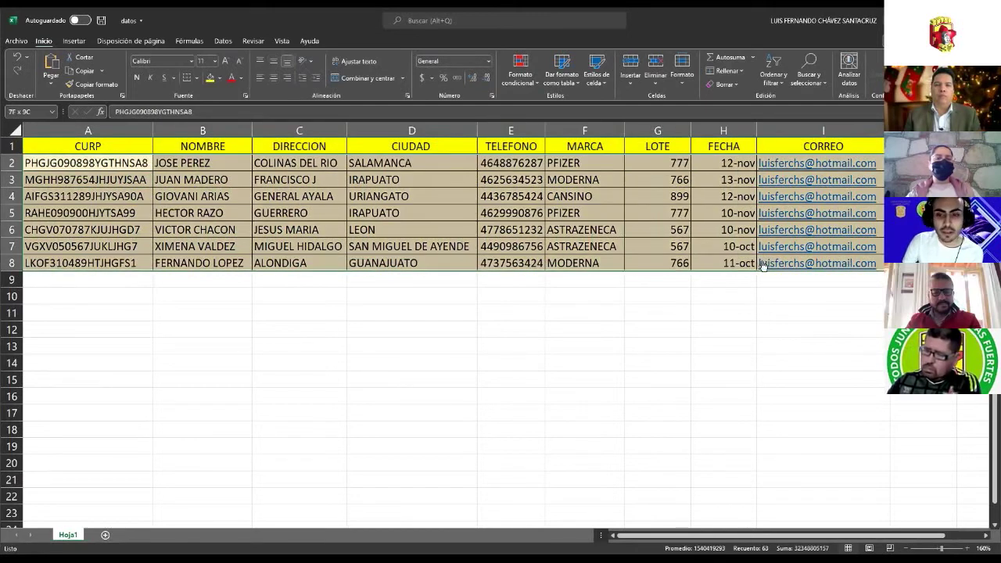
pyautogui.click(122, 295)
pyautogui.moveTo(70, 162)
pyautogui.mouseDown()
pyautogui.moveTo(487, 244)
pyautogui.moveTo(783, 262)
pyautogui.mouseUp()
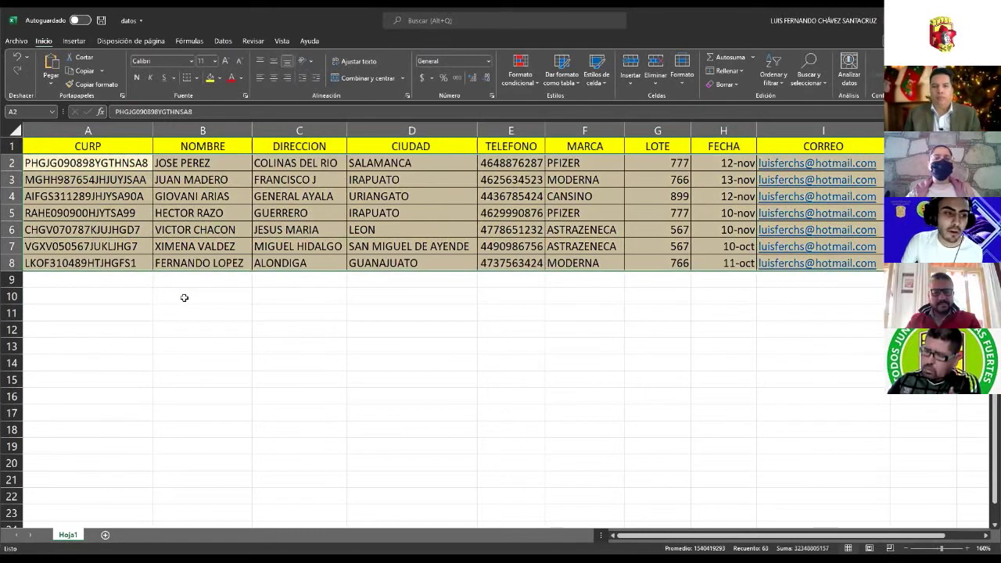
pyautogui.click(114, 307)
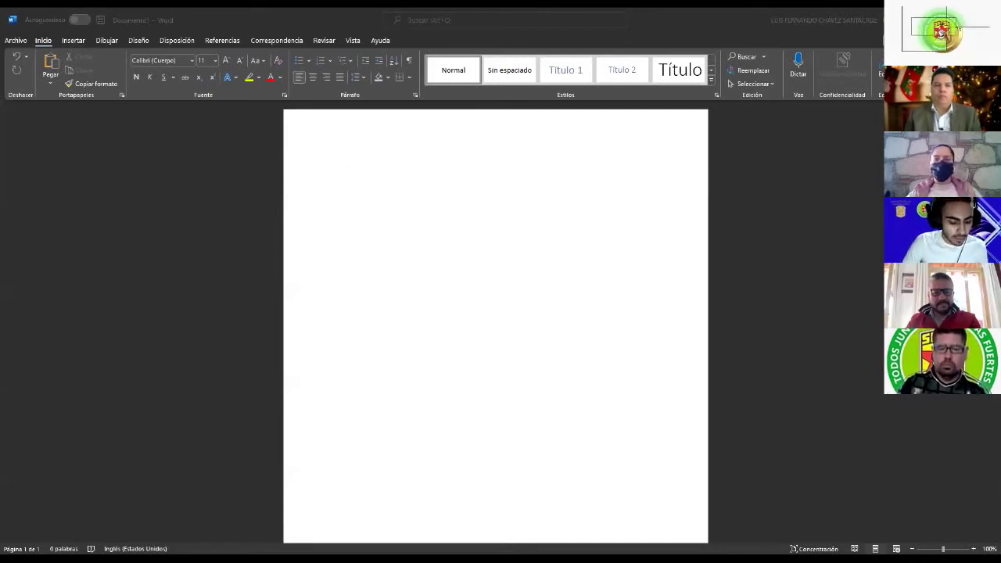
# - Paste the certificate title, SALUD logo and patient details into Documento1
pyautogui.write('CERTIFICADO DE VACUNACION')
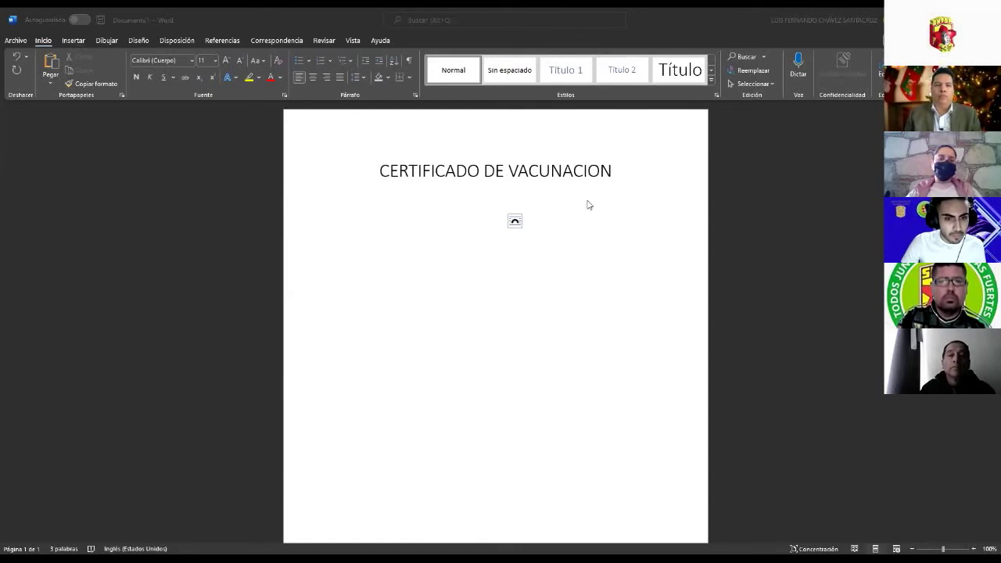
pyautogui.click(392, 298)
pyautogui.hotkey('ctrl', 'v')
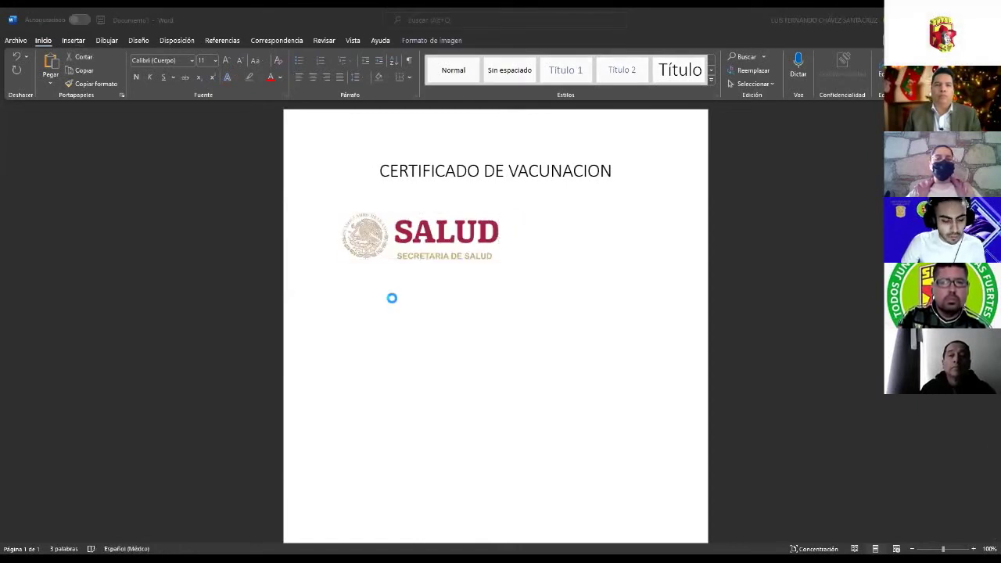
pyautogui.hotkey('alt', 'Tab')
pyautogui.click(600, 223)
pyautogui.hotkey('ctrl', 'v')
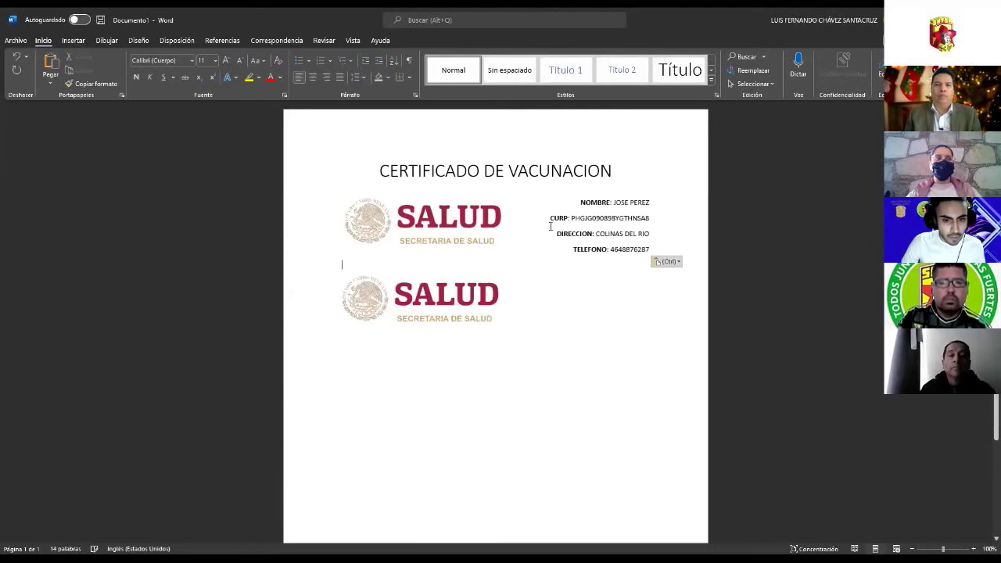
pyautogui.hotkey('ctrl', 'z')
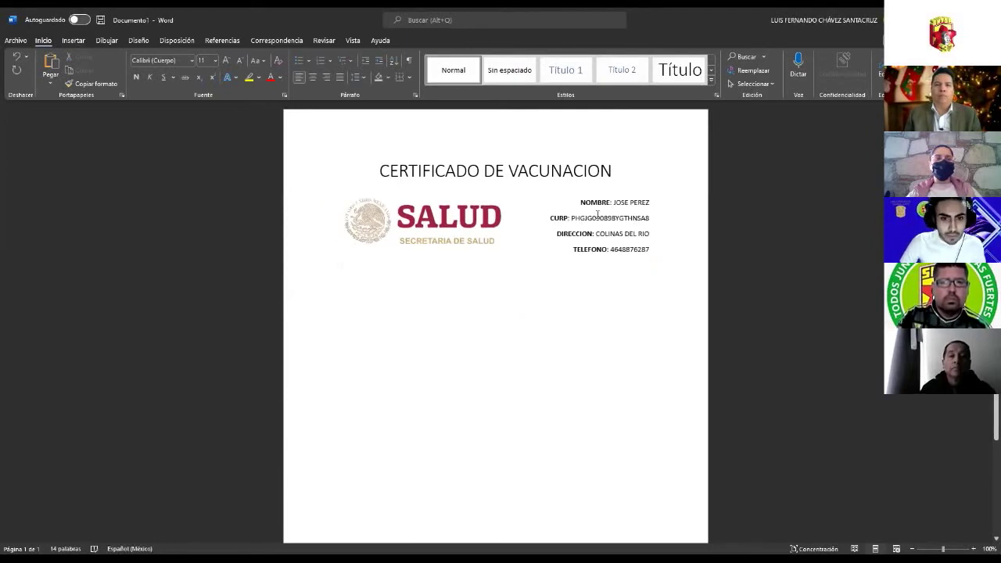
pyautogui.press('Return')
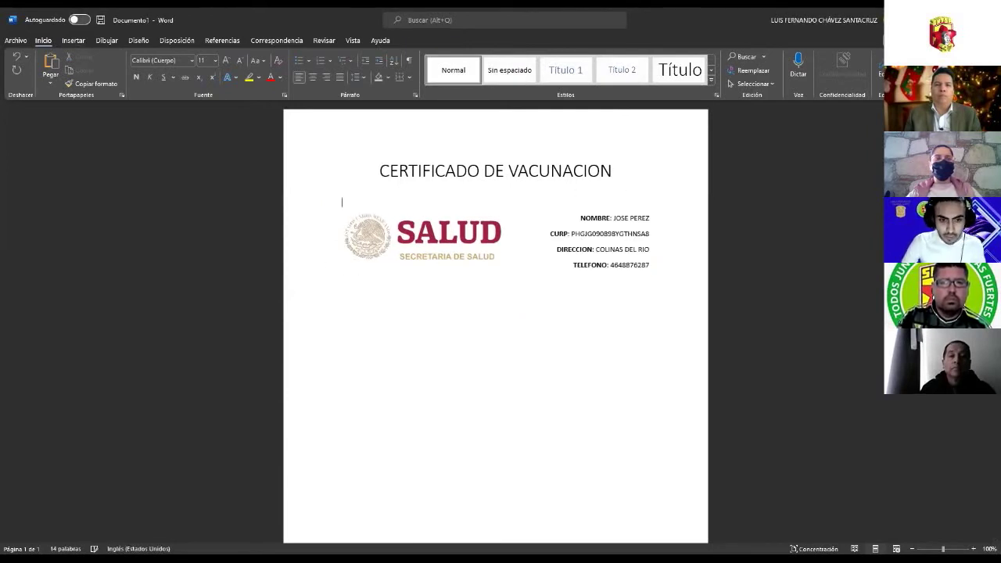
pyautogui.press('Return')
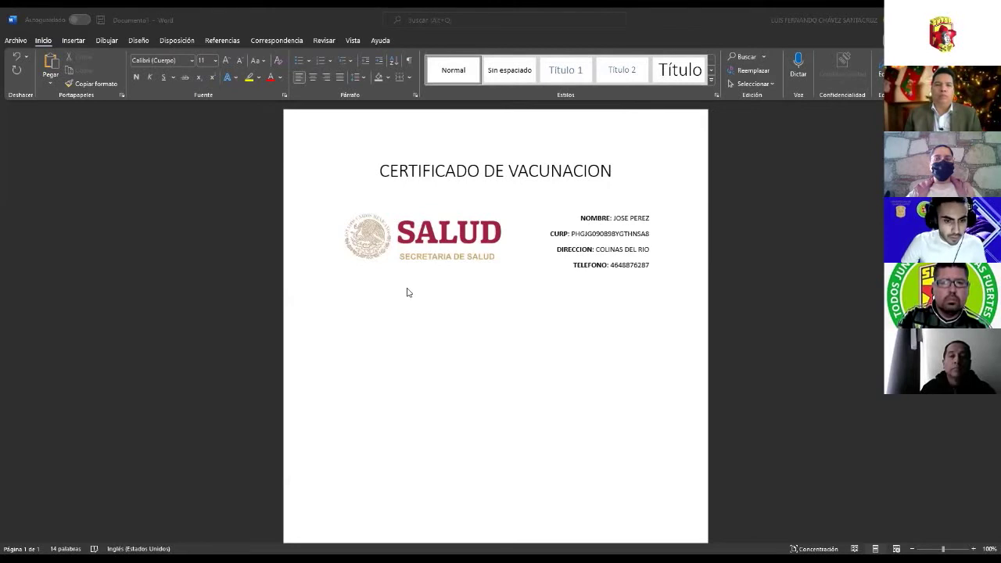
# - Paste the certification paragraph, vaccine lines, QR code and FECHA DE EMISION line
pyautogui.click(407, 292)
pyautogui.hotkey('ctrl', 'v')
pyautogui.press('Return')
pyautogui.press('Return')
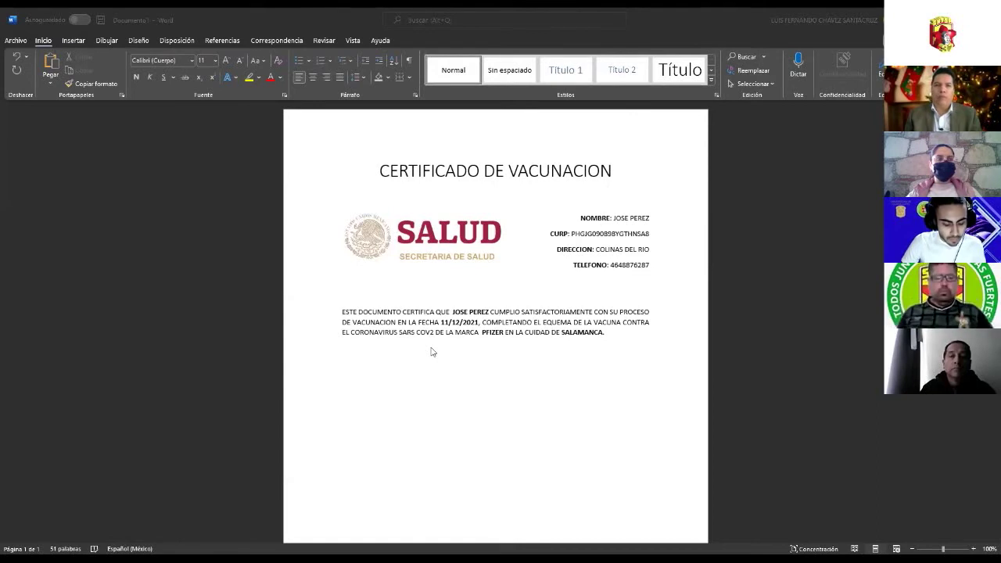
pyautogui.write('LOTE DE LA VACUNA: 777 MARCA: PFIZER LUGAR DE APLICACION: SALAMANCA FECHA DE APLICACION: 11/12/2021')
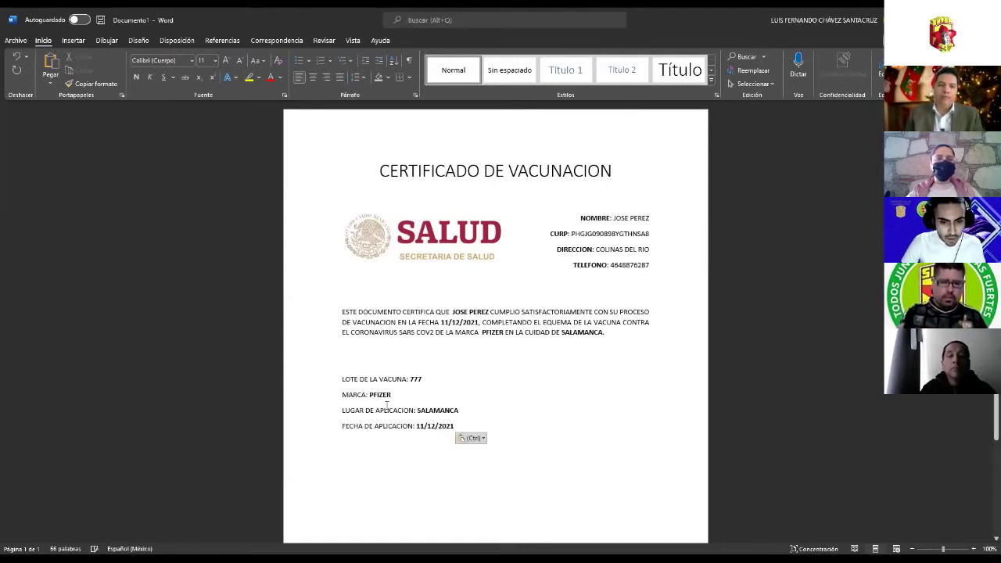
pyautogui.hotkey('ctrl', 'v')
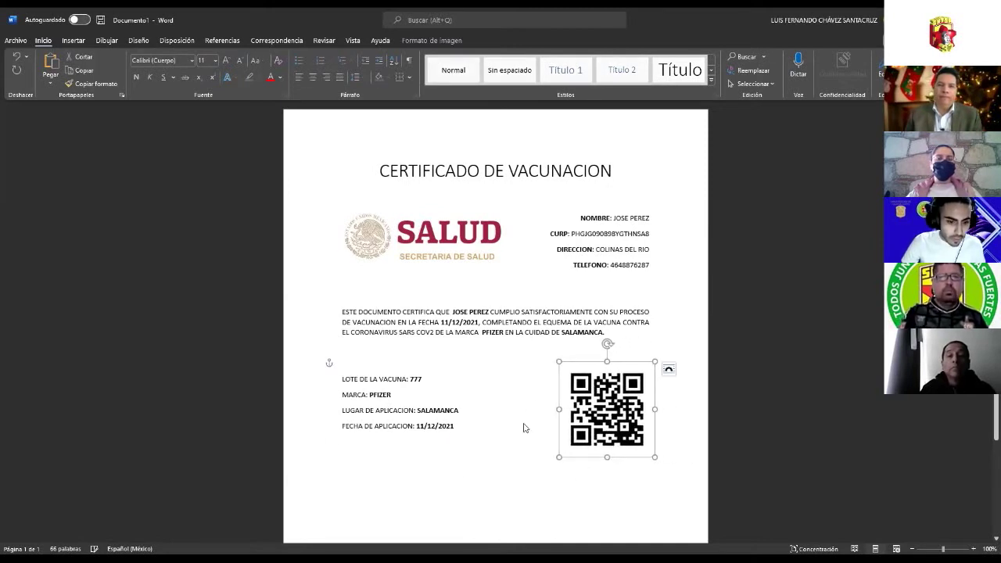
pyautogui.hotkey('alt', 'Tab')
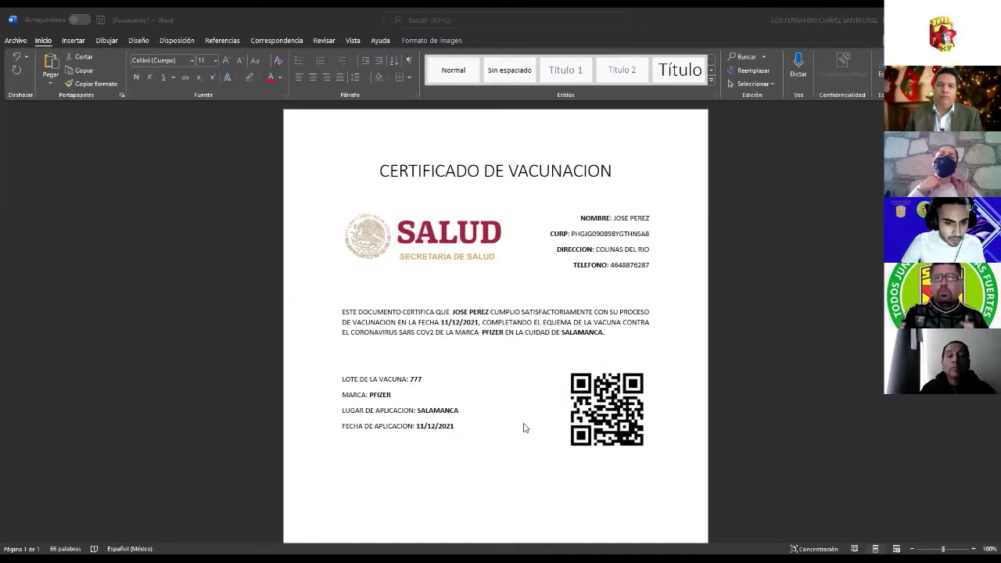
pyautogui.click(342, 456)
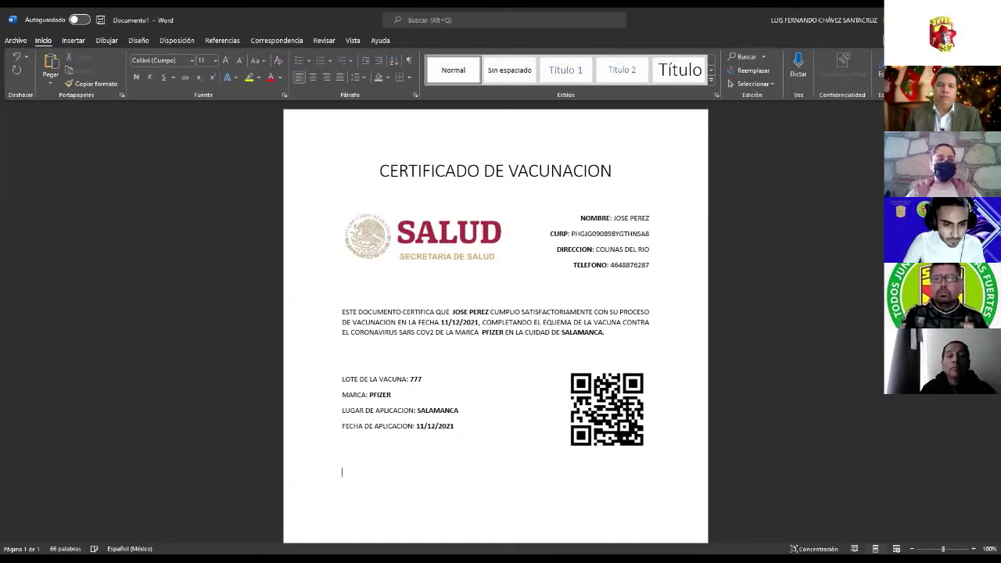
pyautogui.write('FECHA DE EMISION: martes, 7 de diciembre de 2021')
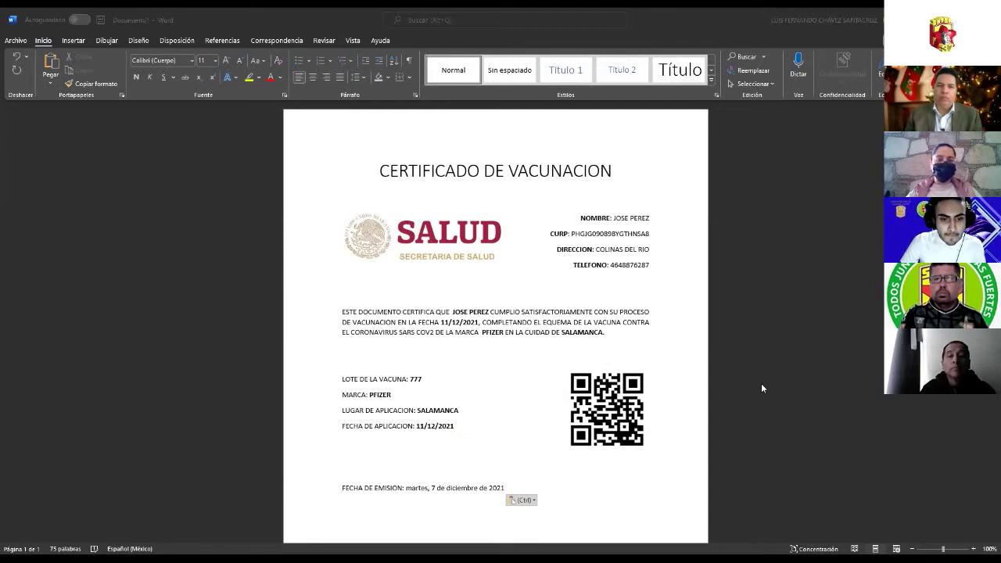
# - Delete the sample name, CURP, address and phone values after their labels
pyautogui.click(527, 400)
pyautogui.moveTo(612, 218); pyautogui.dragTo(641, 219)
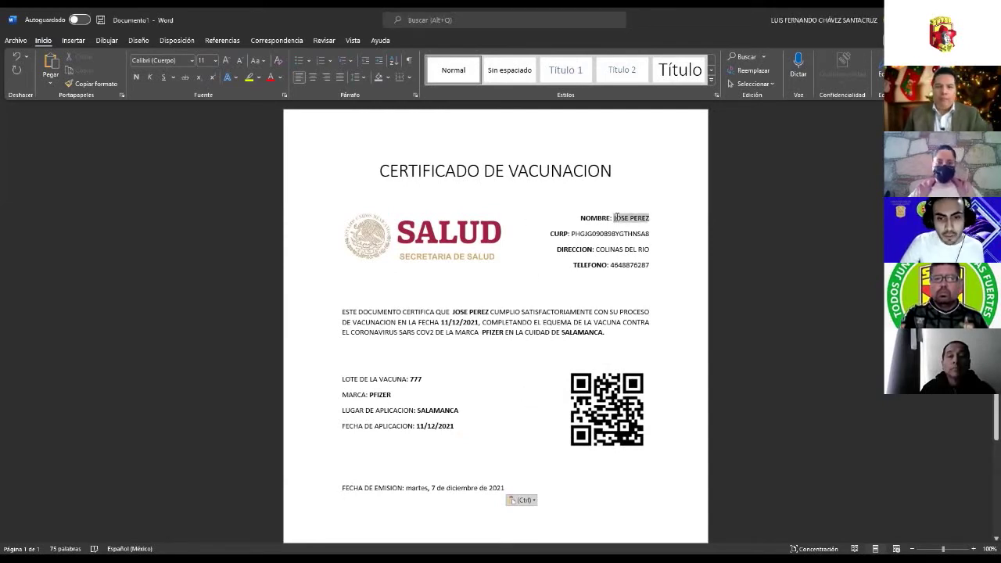
pyautogui.press('BackSpace')
pyautogui.press('BackSpace')
pyautogui.press('BackSpace')
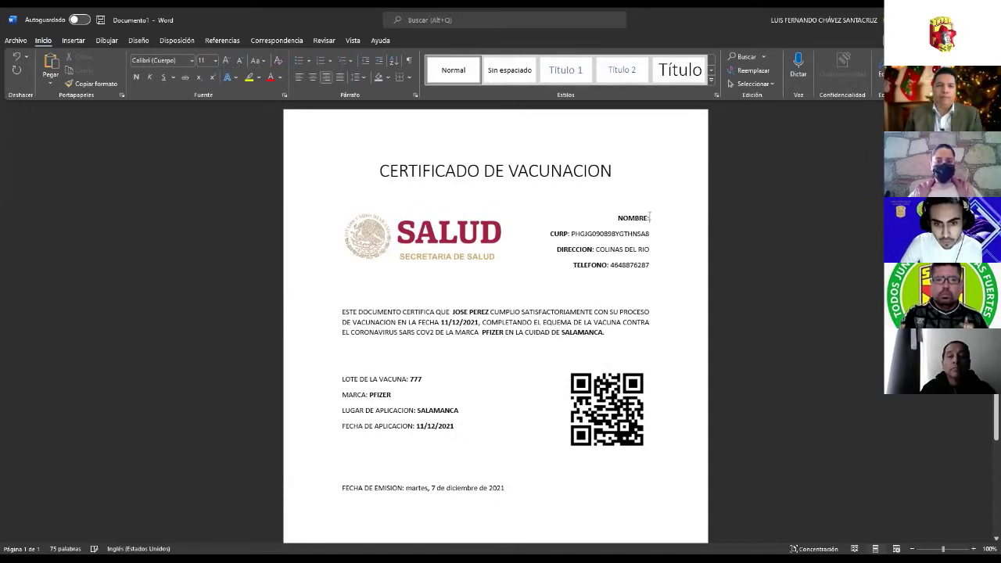
pyautogui.write(':')
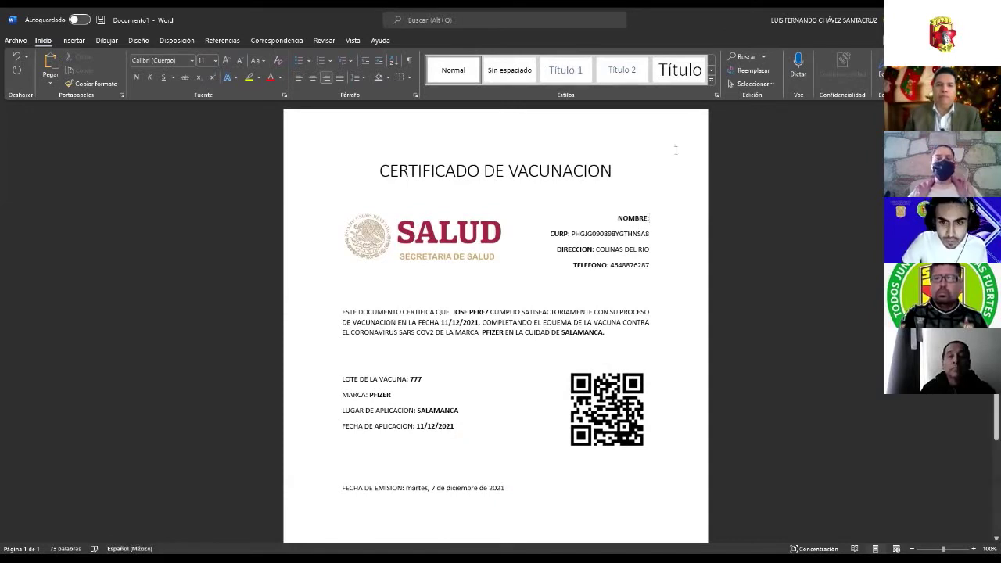
pyautogui.moveTo(655, 237); pyautogui.dragTo(577, 234)
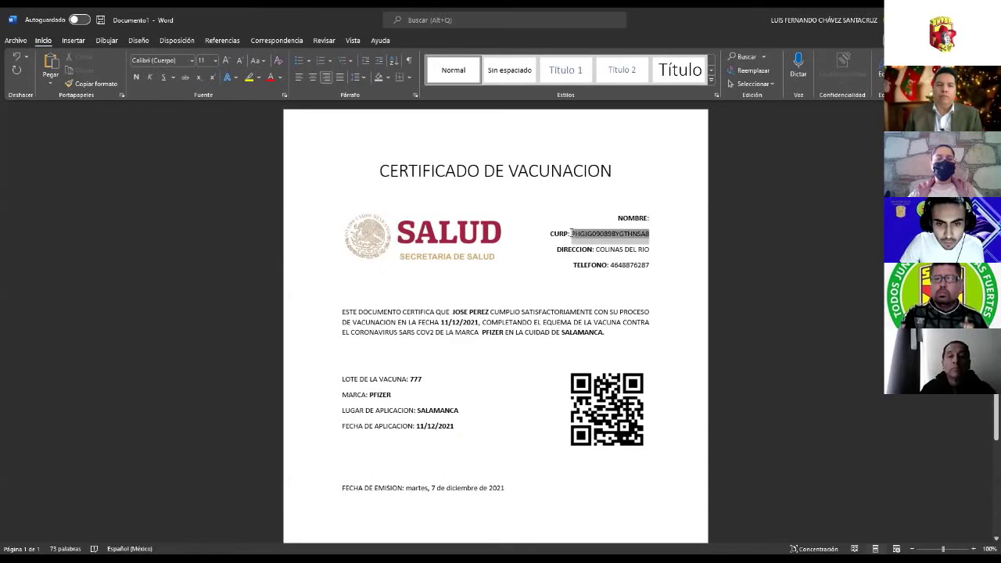
pyautogui.press('BackSpace')
pyautogui.moveTo(650, 249); pyautogui.dragTo(595, 247)
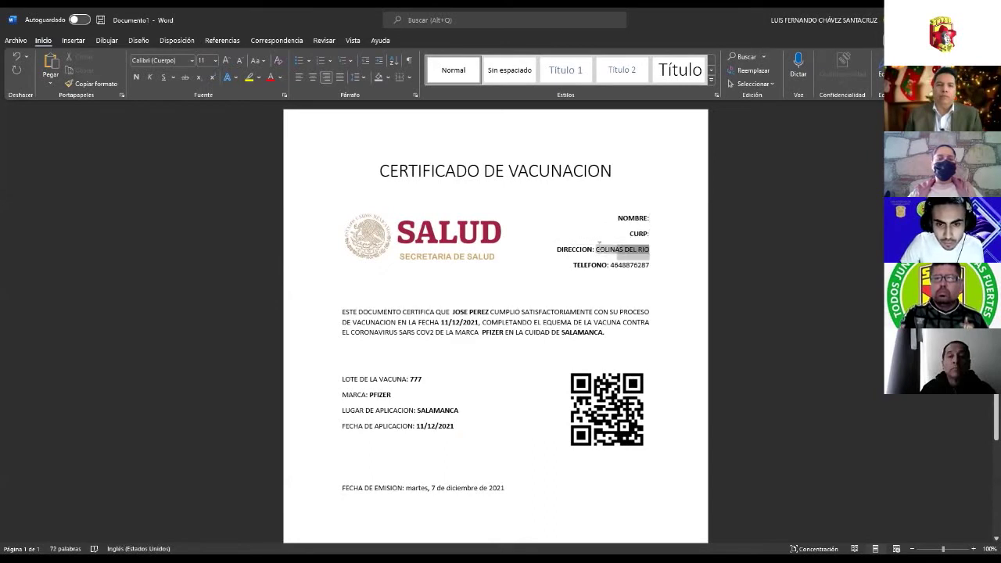
pyautogui.press('BackSpace')
pyautogui.moveTo(650, 265); pyautogui.dragTo(611, 265)
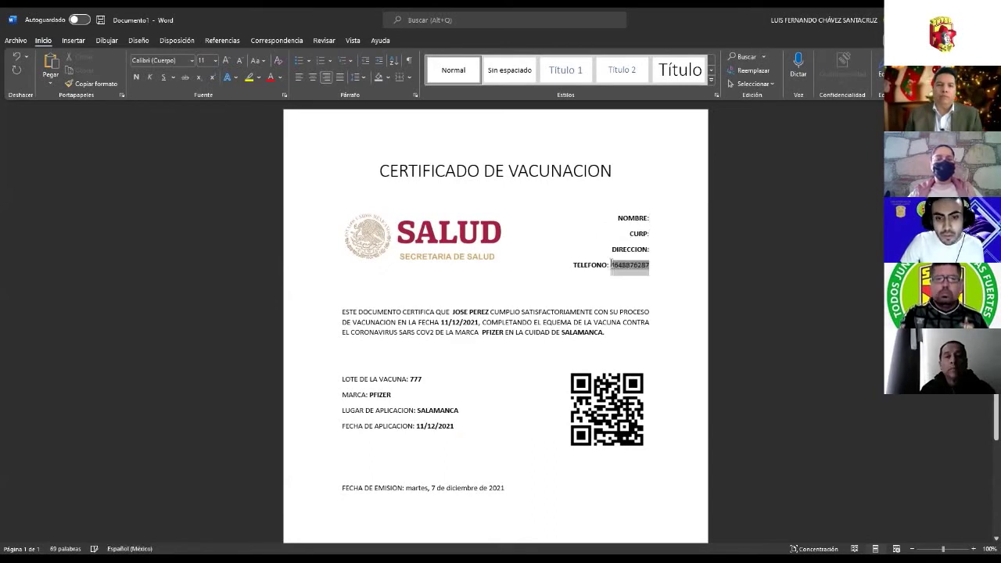
pyautogui.press('BackSpace')
# - In the paragraph, delete the city and replace brand, date and name with Marca, fecha, nombre
pyautogui.moveTo(604, 333); pyautogui.dragTo(562, 333)
pyautogui.press('BackSpace')
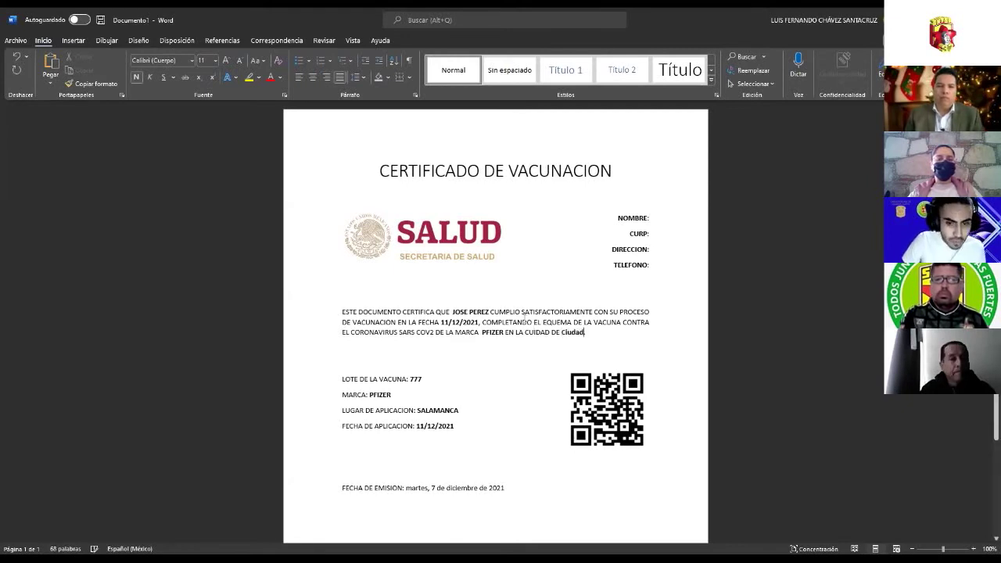
pyautogui.click(493, 331)
pyautogui.write('Marca')
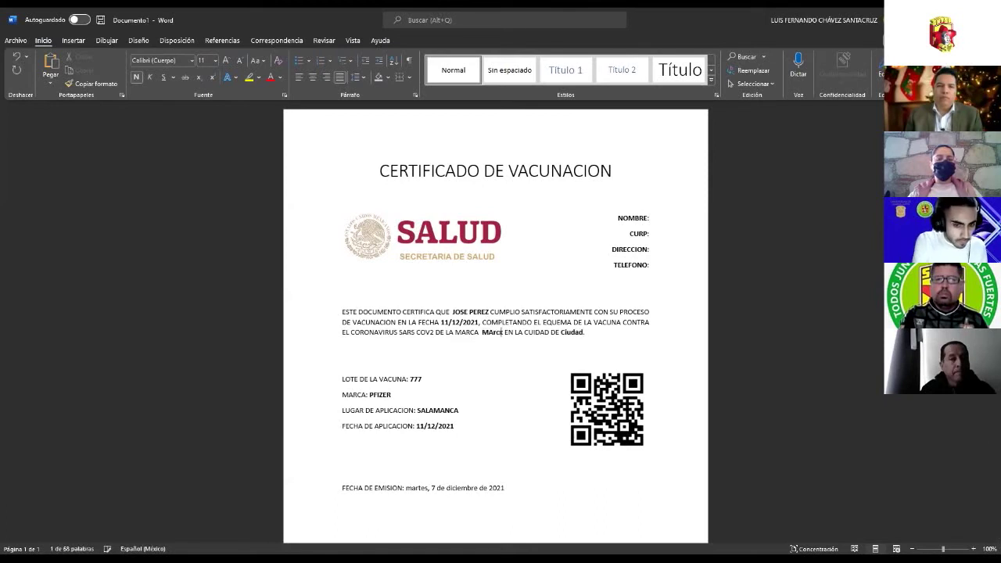
pyautogui.press('BackSpace')
pyautogui.press('BackSpace')
pyautogui.press('BackSpace')
pyautogui.write('rc')
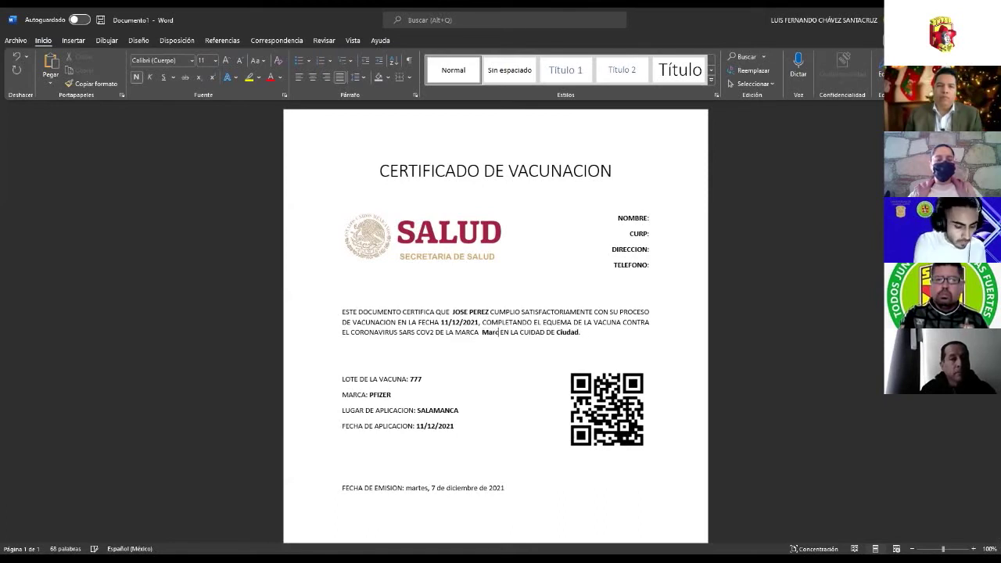
pyautogui.write('a')
pyautogui.moveTo(440, 320); pyautogui.dragTo(478, 322)
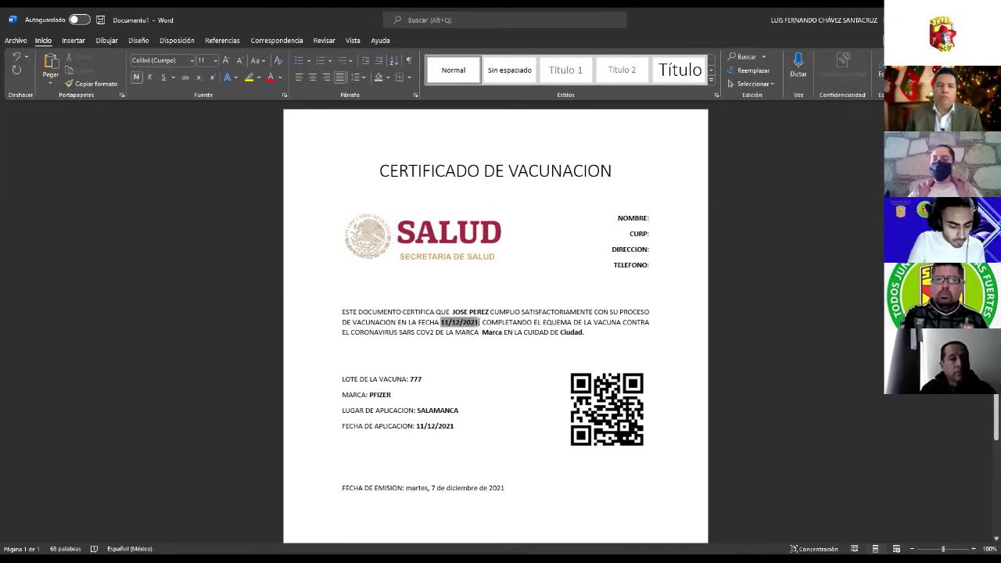
pyautogui.write('fecha')
pyautogui.moveTo(452, 311); pyautogui.dragTo(490, 312)
pyautogui.write('nomb')
pyautogui.press('BackSpace')
pyautogui.press('BackSpace')
pyautogui.press('BackSpace')
pyautogui.write('ombre')
# - Delete the sample lot 777, brand, place and application date from the vaccine lines
pyautogui.moveTo(410, 378); pyautogui.dragTo(423, 380)
pyautogui.press('BackSpace')
pyautogui.doubleClick(388, 394)
pyautogui.press('BackSpace')
pyautogui.doubleClick(456, 410)
pyautogui.press('BackSpace')
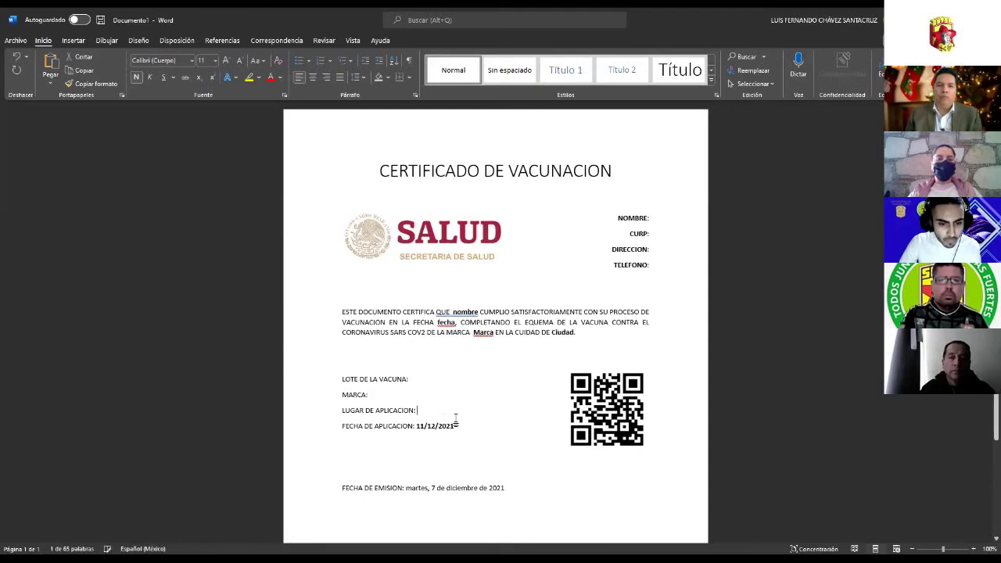
pyautogui.doubleClick(454, 425)
pyautogui.press('BackSpace')
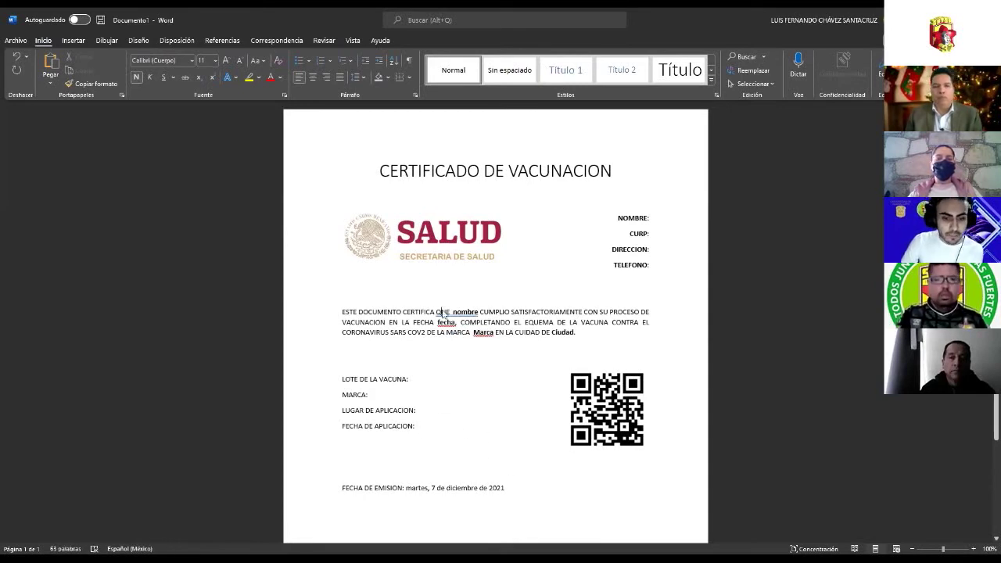
# - Undo the extra space and bold formatting before Marca in the paragraph
pyautogui.click(479, 311)
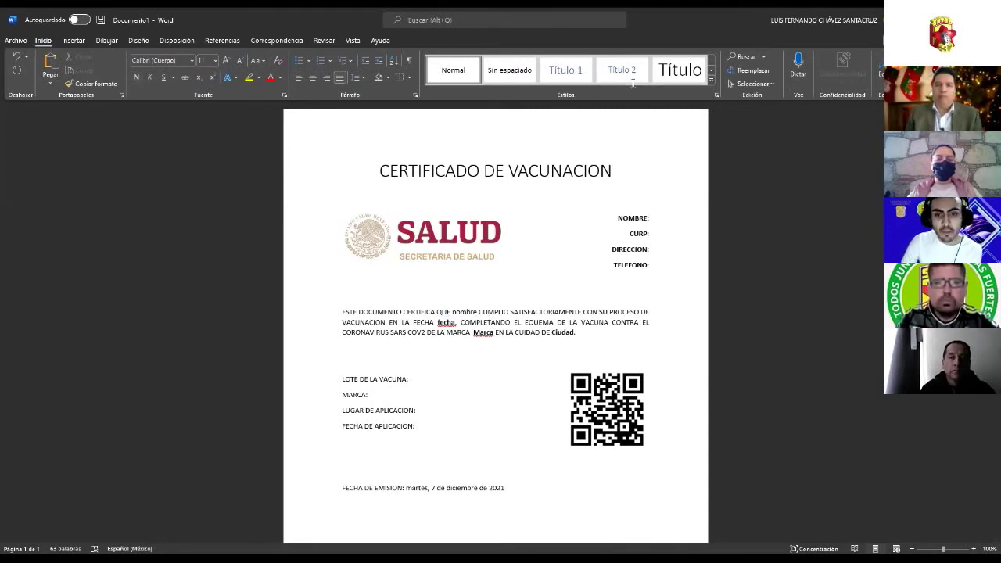
pyautogui.click(650, 218)
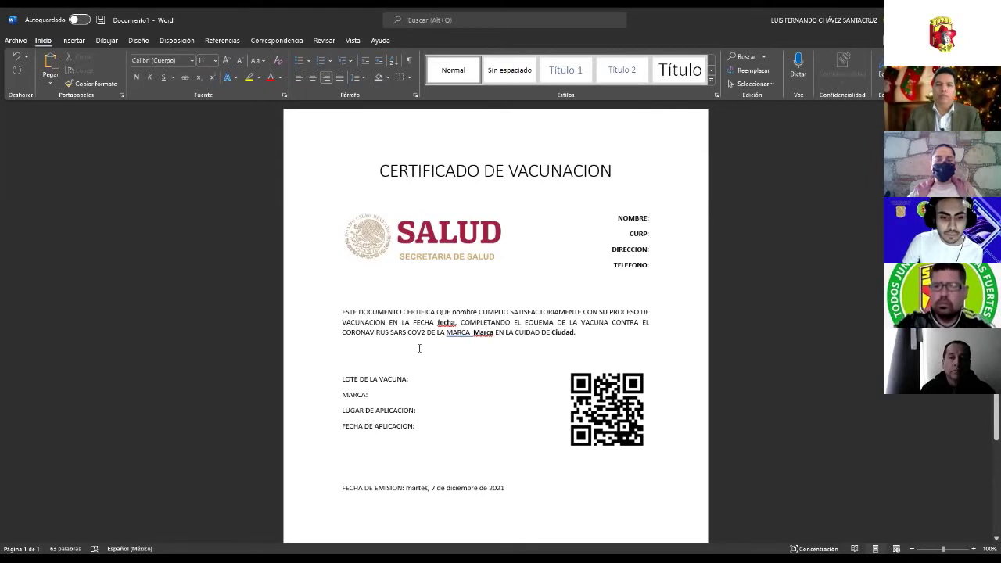
pyautogui.click(651, 264)
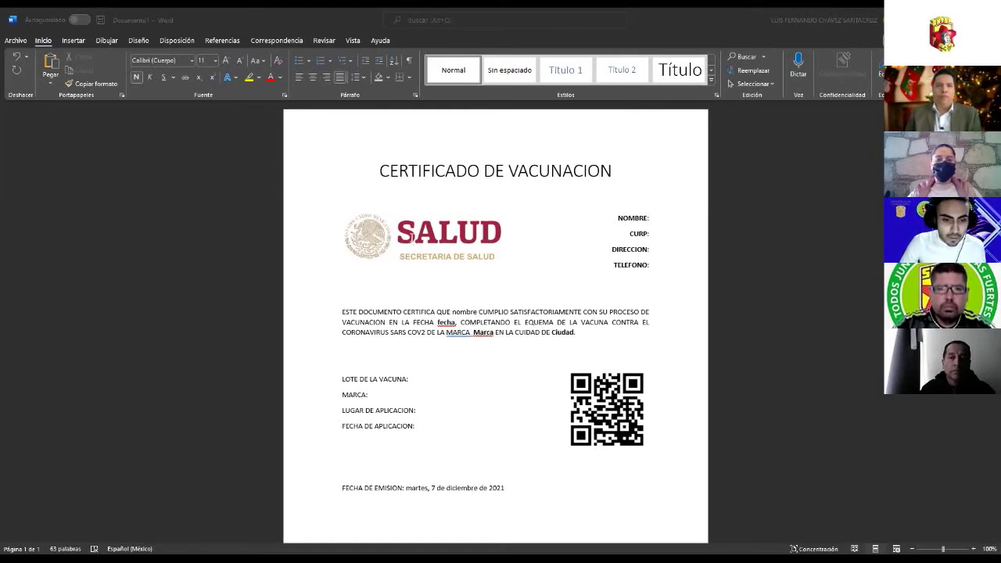
pyautogui.click(554, 332)
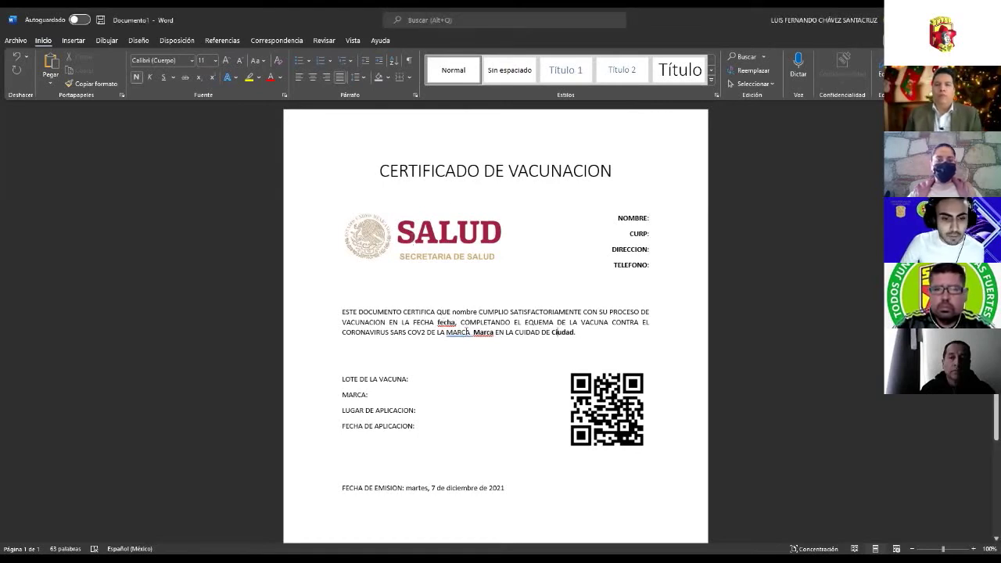
pyautogui.hotkey('ctrl', 'z')
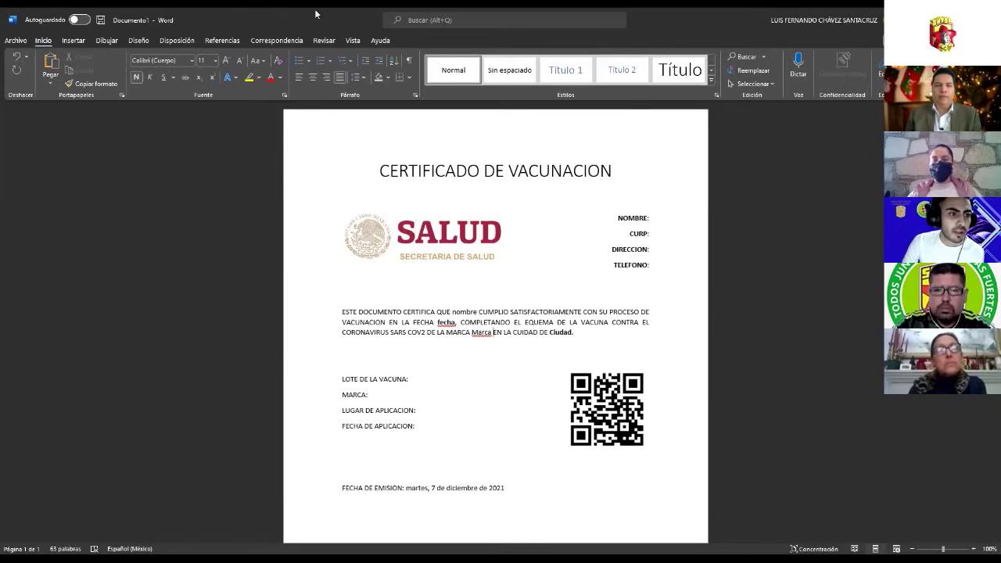
# - Use the existing list datos from Documentos > Universidad > Cursos word-excel as recipients
pyautogui.click(279, 42)
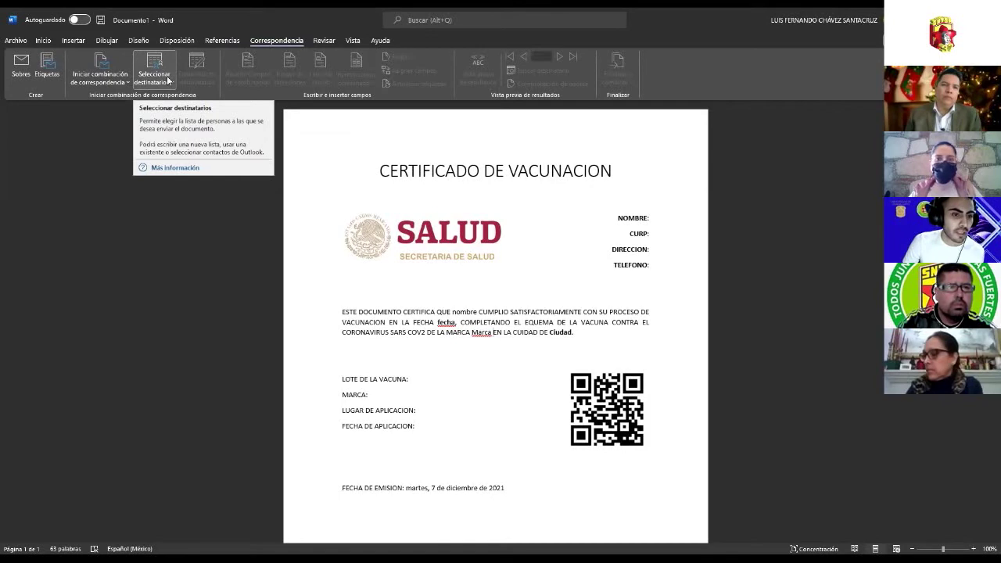
pyautogui.click(168, 79)
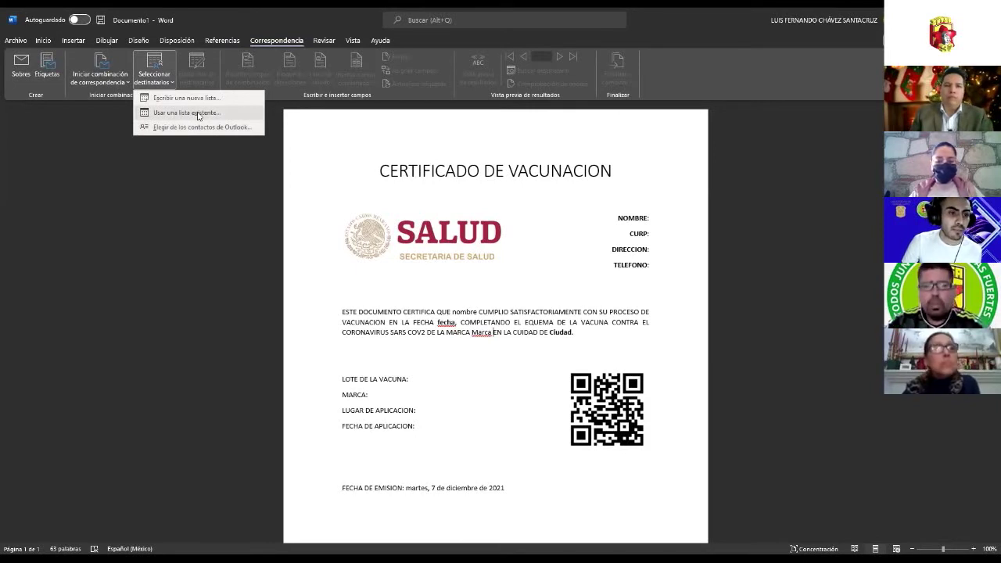
pyautogui.click(199, 114)
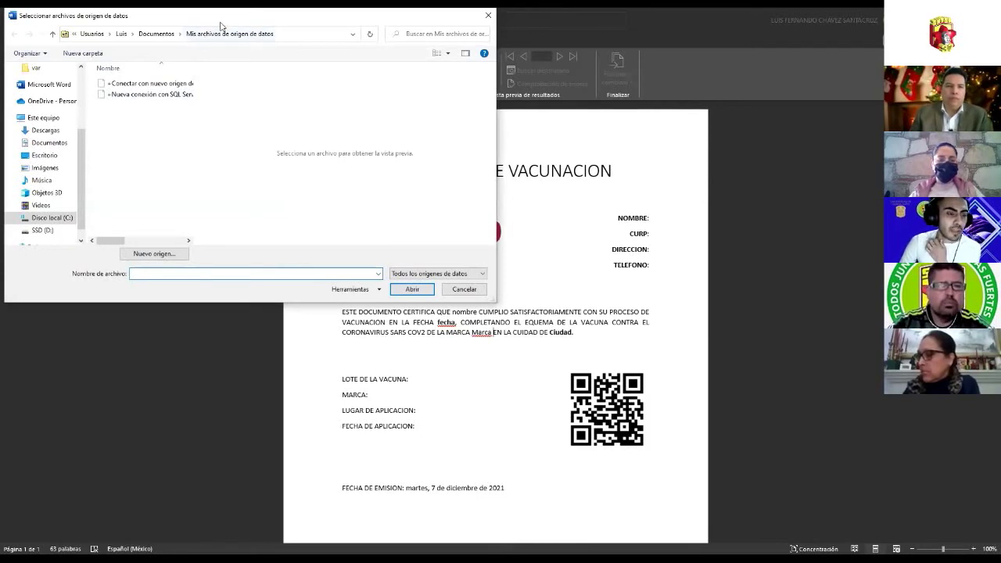
pyautogui.click(157, 34)
pyautogui.doubleClick(125, 170)
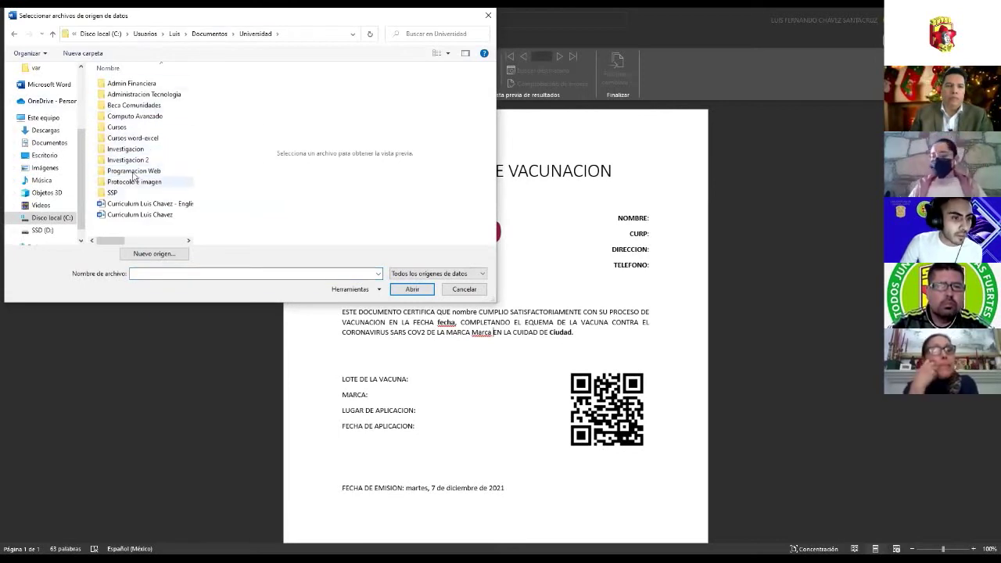
pyautogui.click(155, 140)
pyautogui.doubleClick(154, 140)
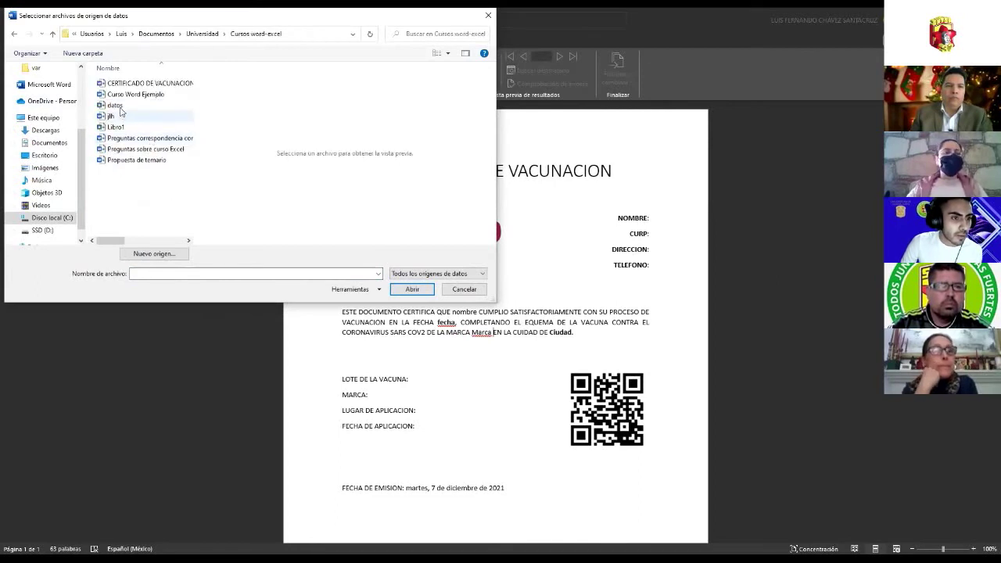
pyautogui.click(144, 106)
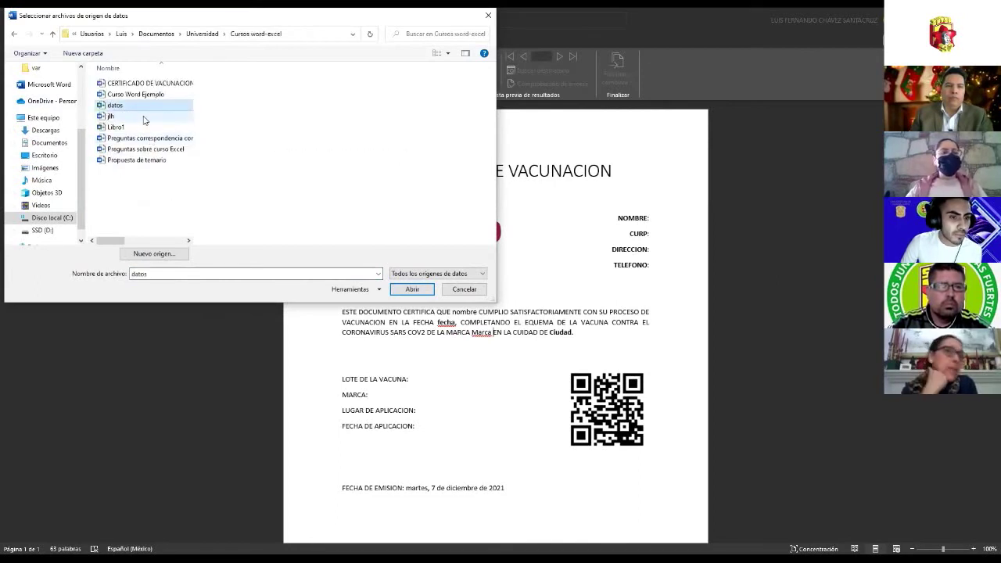
pyautogui.click(422, 293)
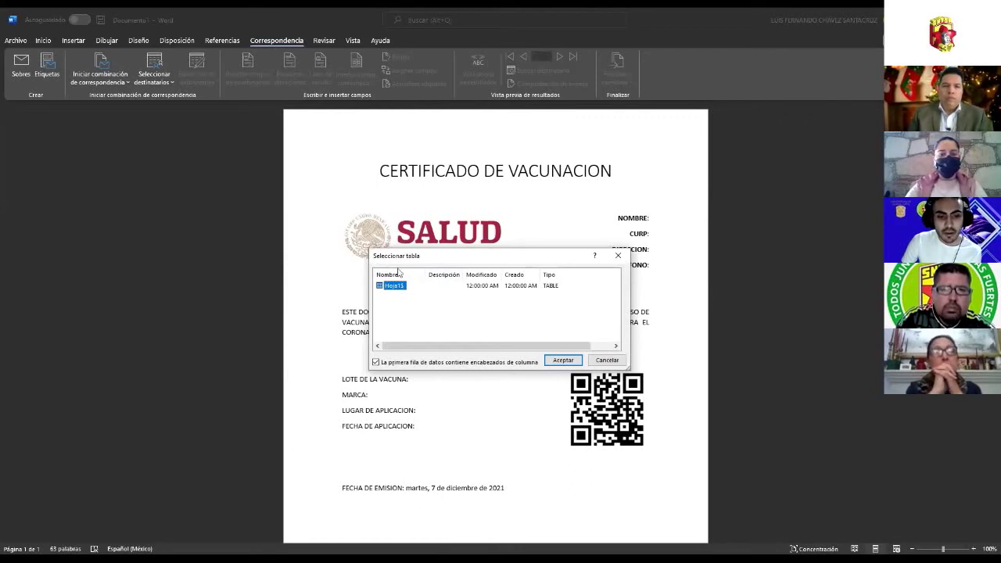
# - Accept Hoja1$ as the recipient table and switch to the datos workbook in Excel
pyautogui.click(563, 360)
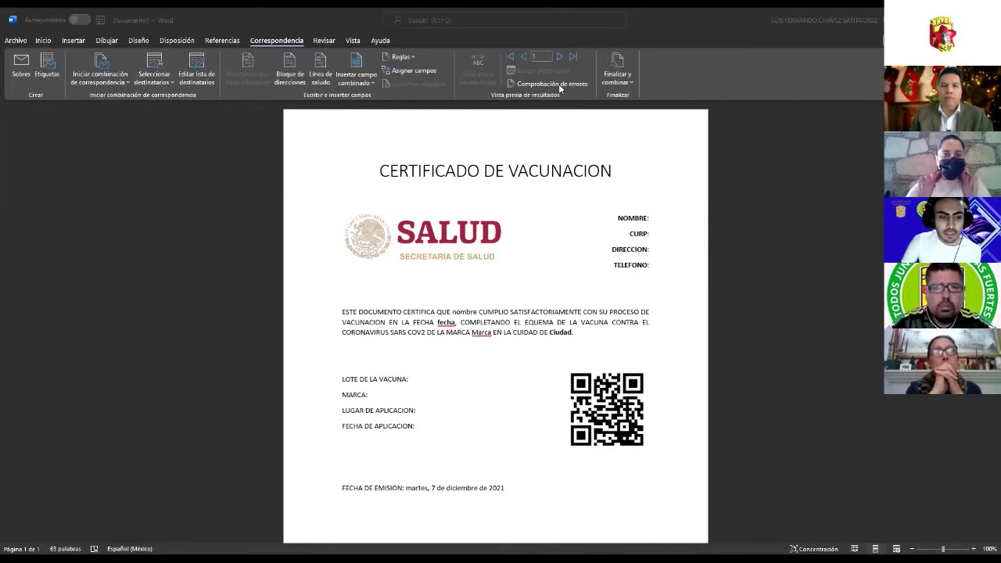
pyautogui.hotkey('alt', 'Tab')
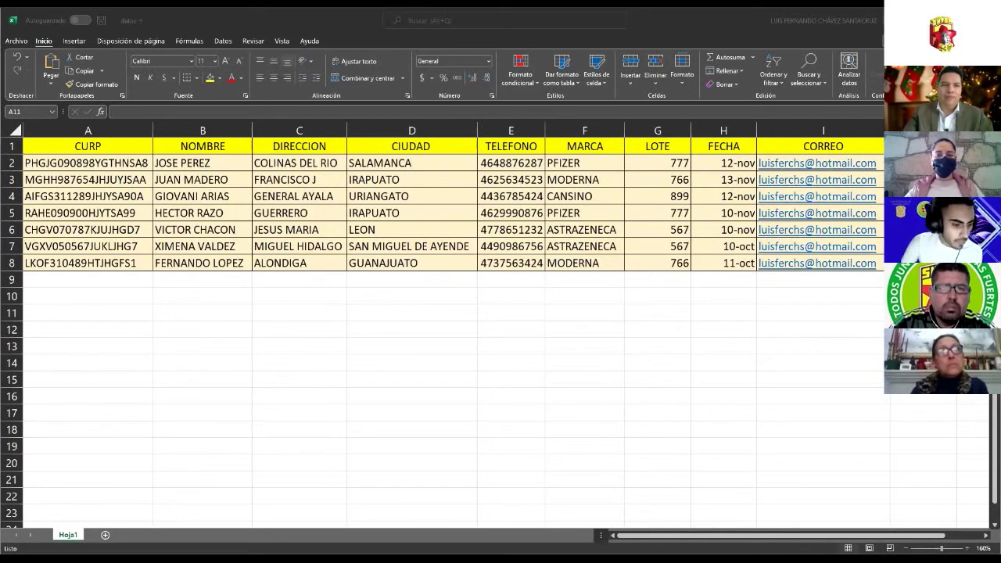
# - Look over the datos records in Excel, then return to the Word certificate template
pyautogui.click(88, 312)
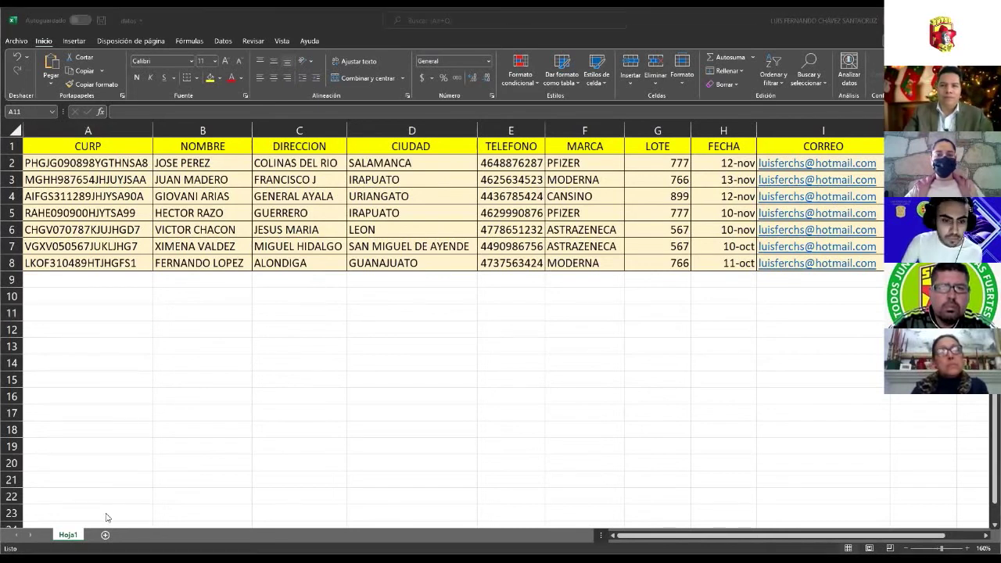
pyautogui.click(363, 119)
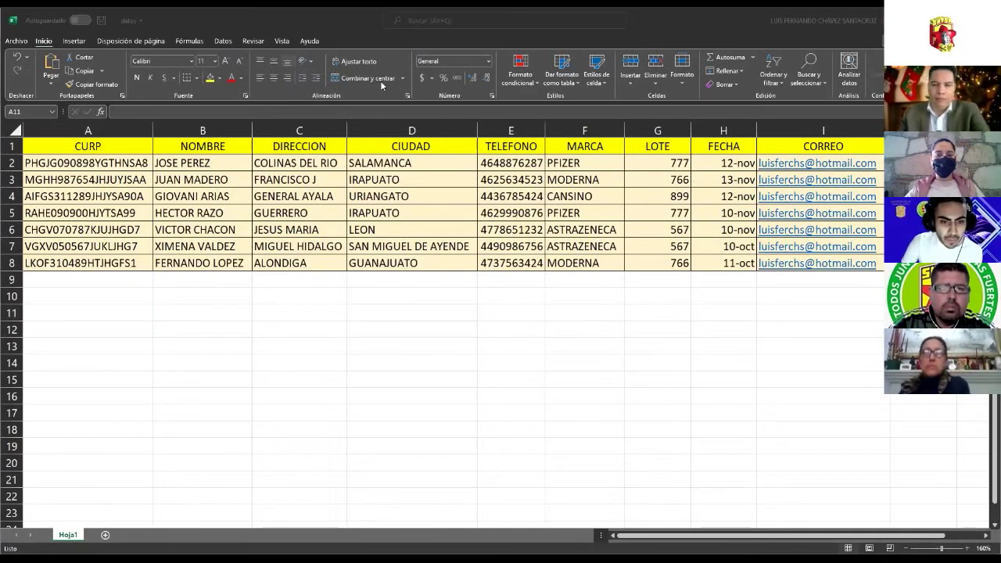
pyautogui.hotkey('alt', 'Tab')
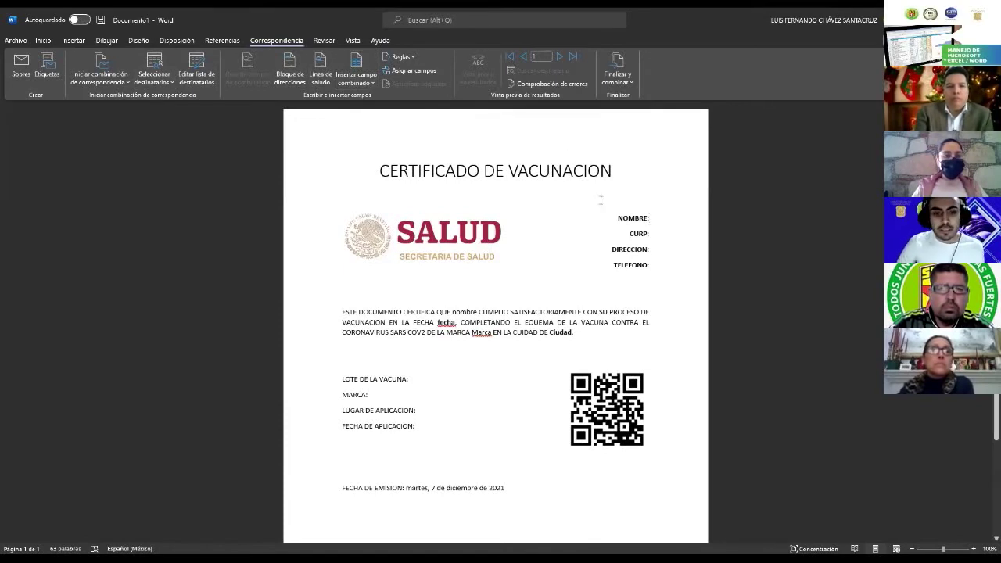
# - Insert the NOMBRE, CURP, DIRECCION and TELEFONO merge fields after their labels
pyautogui.click(647, 216)
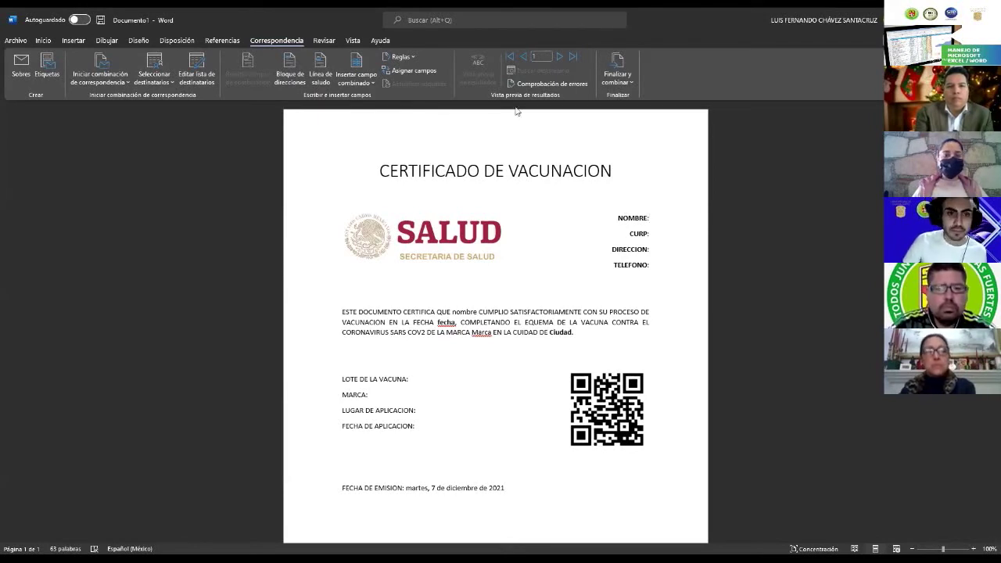
pyautogui.click(366, 83)
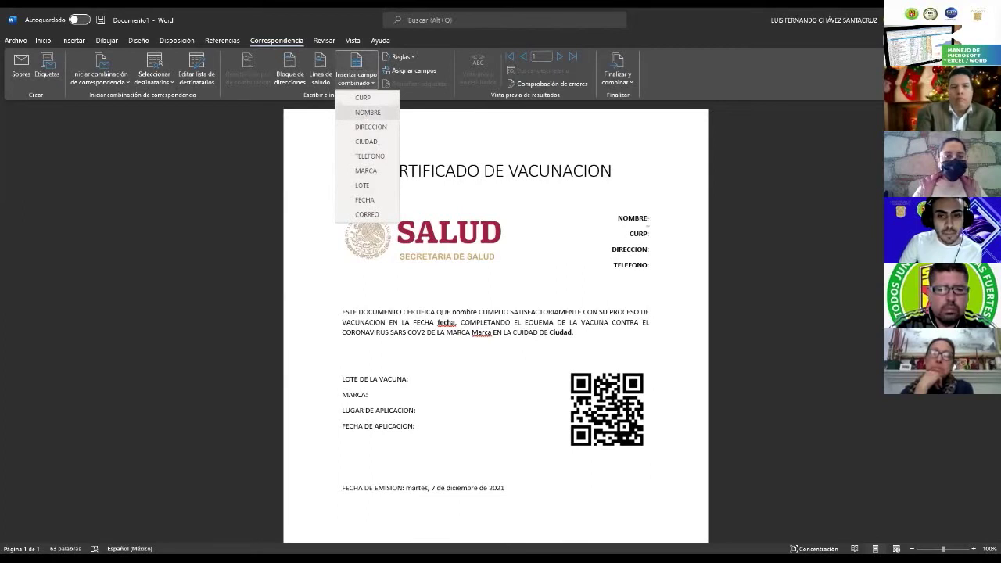
pyautogui.click(367, 112)
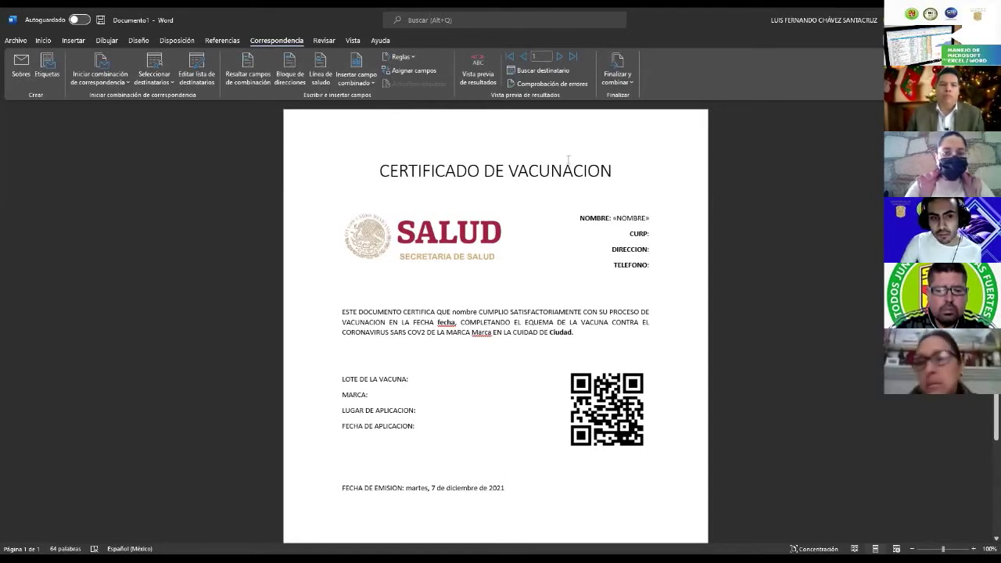
pyautogui.click(354, 86)
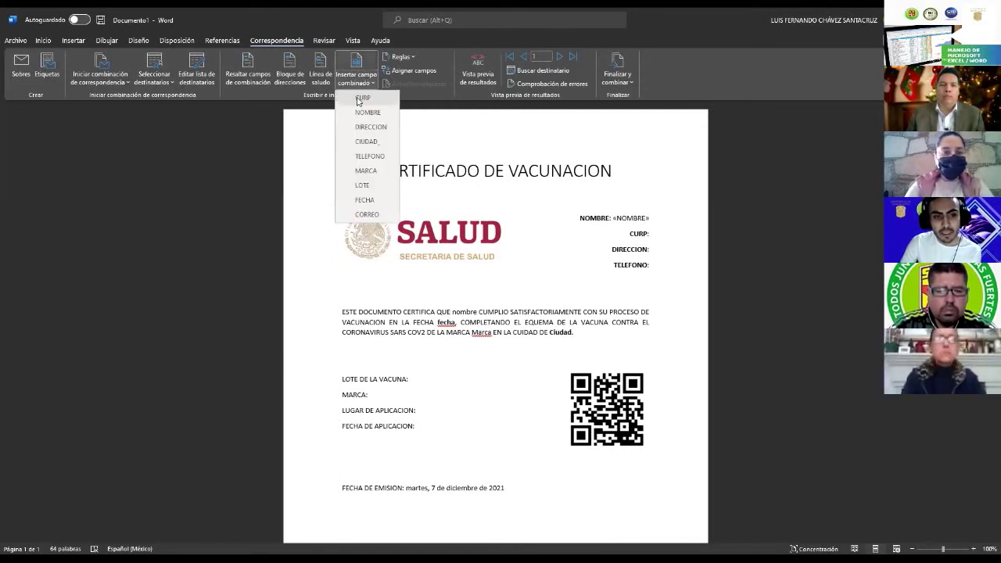
pyautogui.press('Return')
pyautogui.click(658, 245)
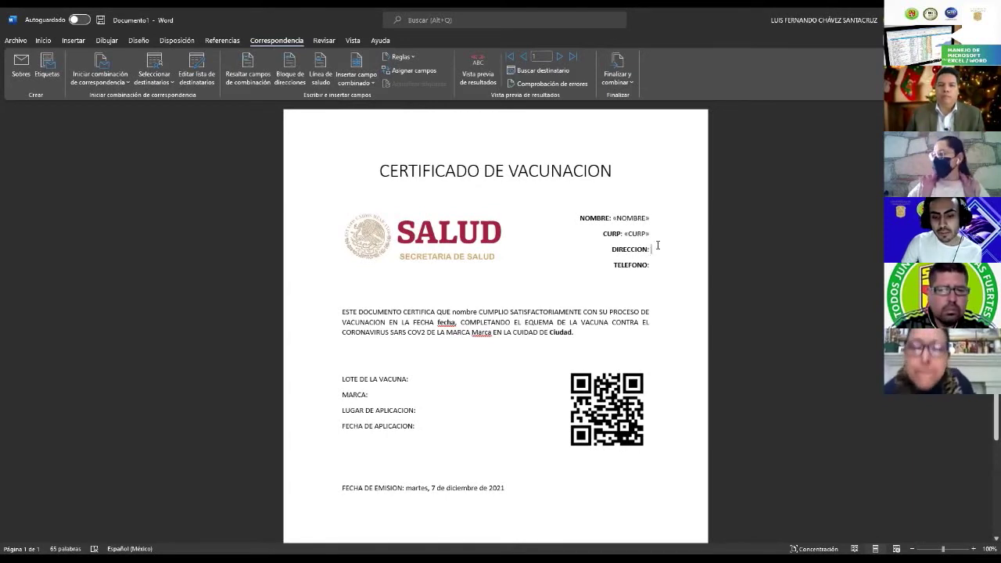
pyautogui.click(363, 84)
pyautogui.click(365, 126)
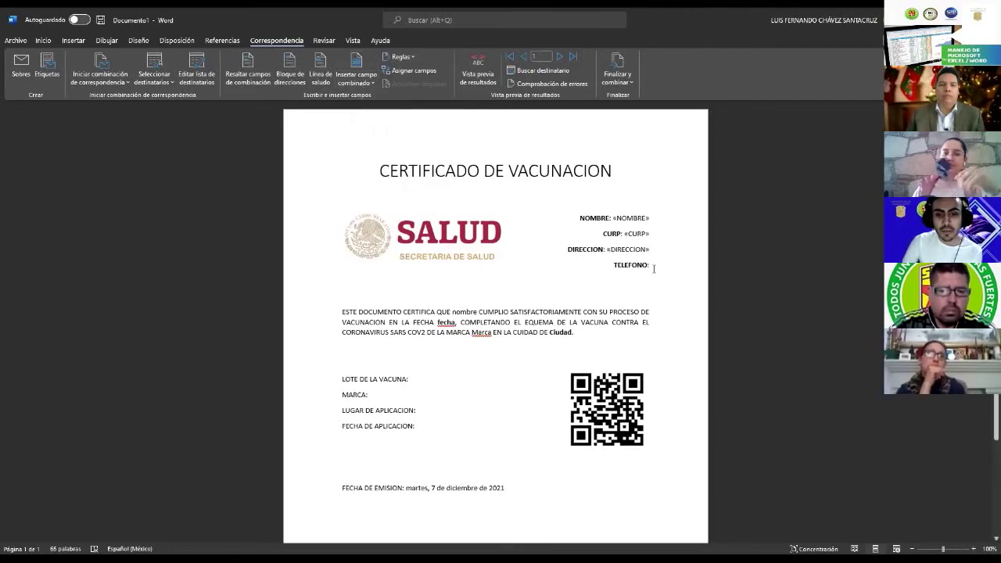
pyautogui.click(655, 266)
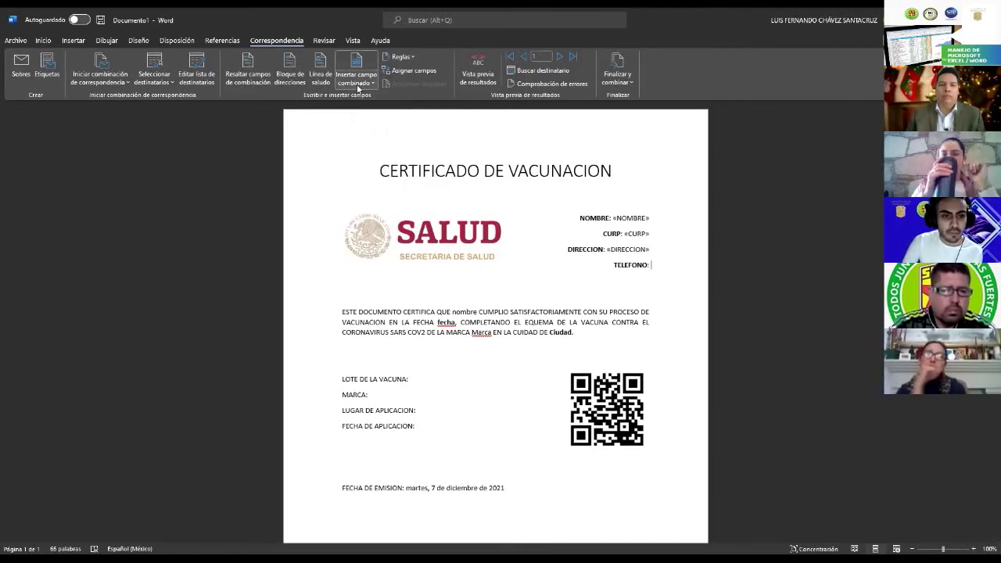
pyautogui.click(367, 155)
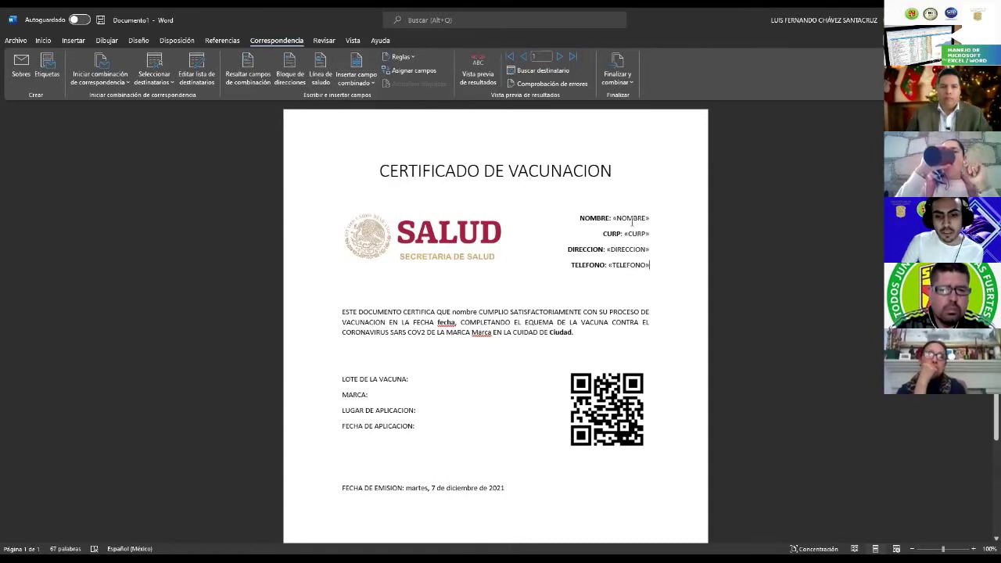
# - Check the newly inserted NOMBRE, CURP, DIRECCION and TELEFONO fields
pyautogui.click(641, 218)
pyautogui.click(643, 234)
pyautogui.click(640, 250)
pyautogui.click(642, 264)
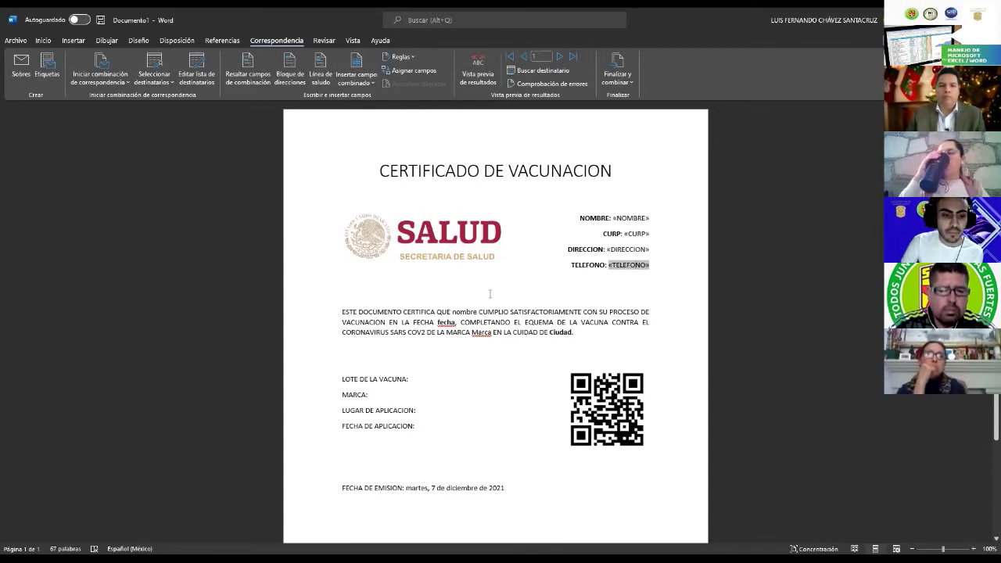
# - Replace the body's nombre and fecha placeholders with the NOMBRE and FECHA fields
pyautogui.click(431, 311)
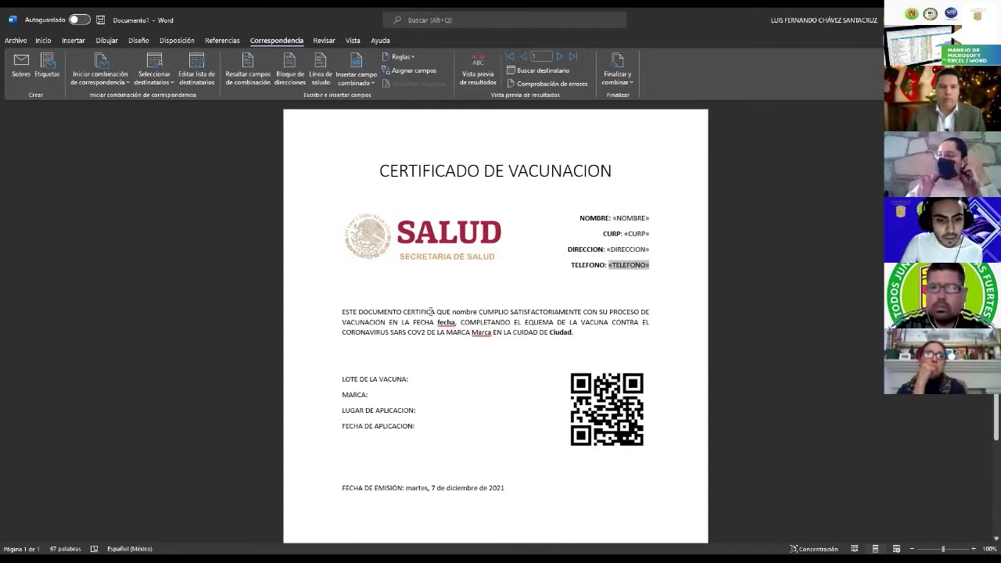
pyautogui.doubleClick(468, 312)
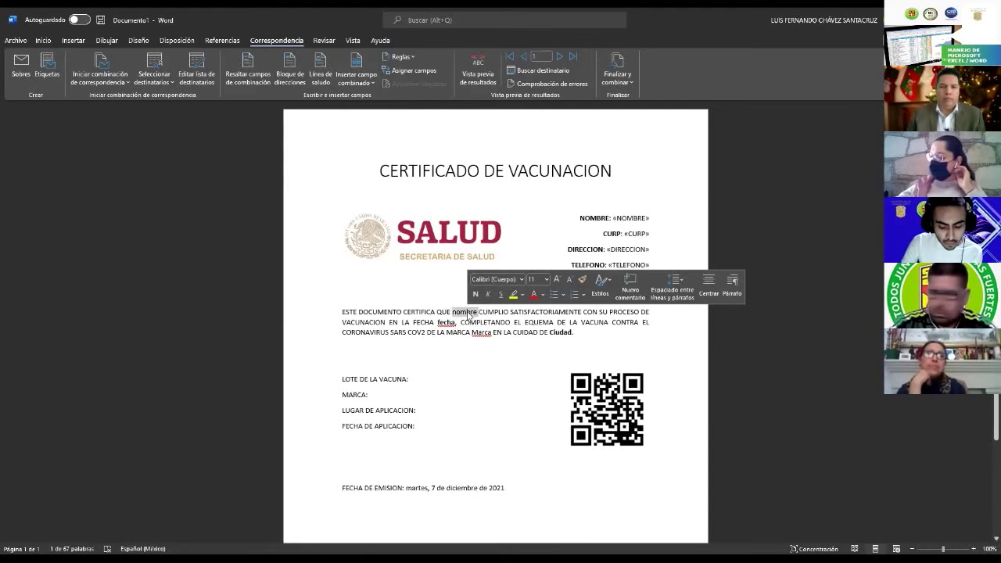
pyautogui.press('Delete')
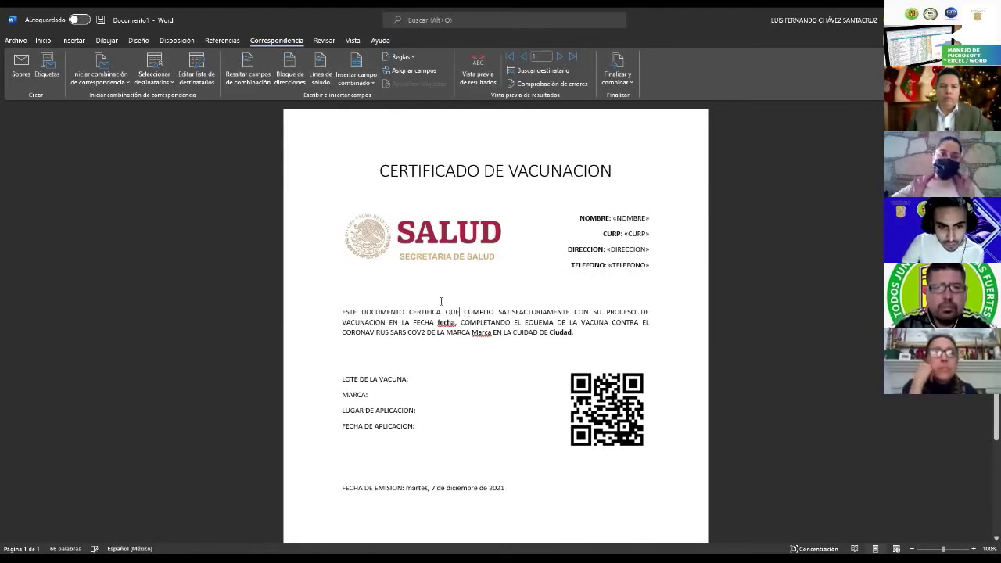
pyautogui.click(358, 85)
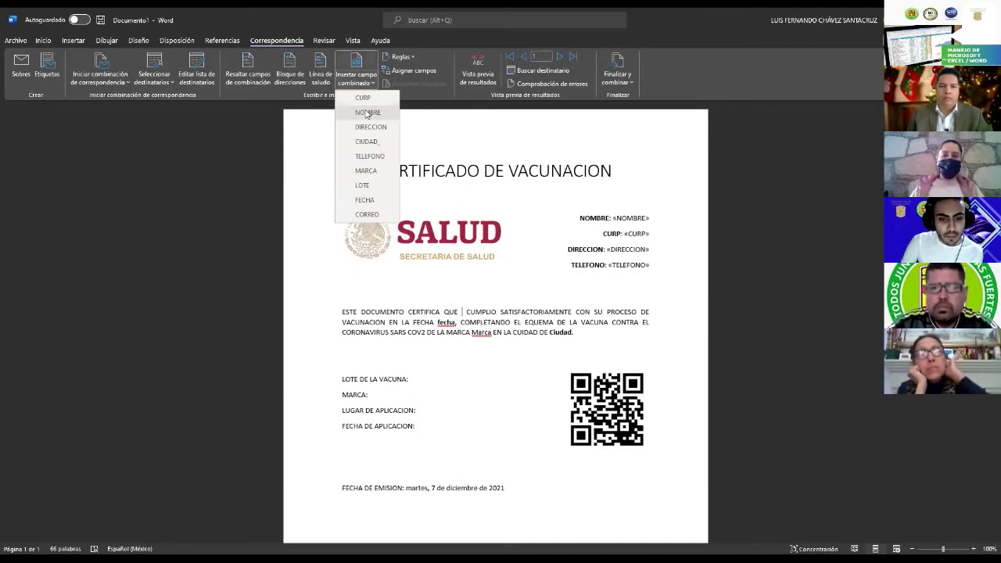
pyautogui.click(367, 113)
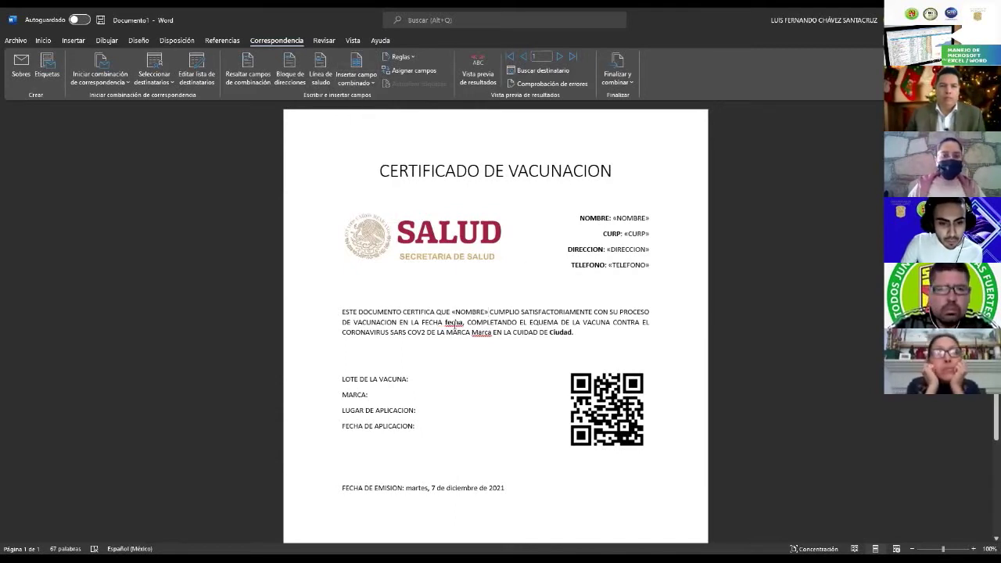
pyautogui.press('Delete')
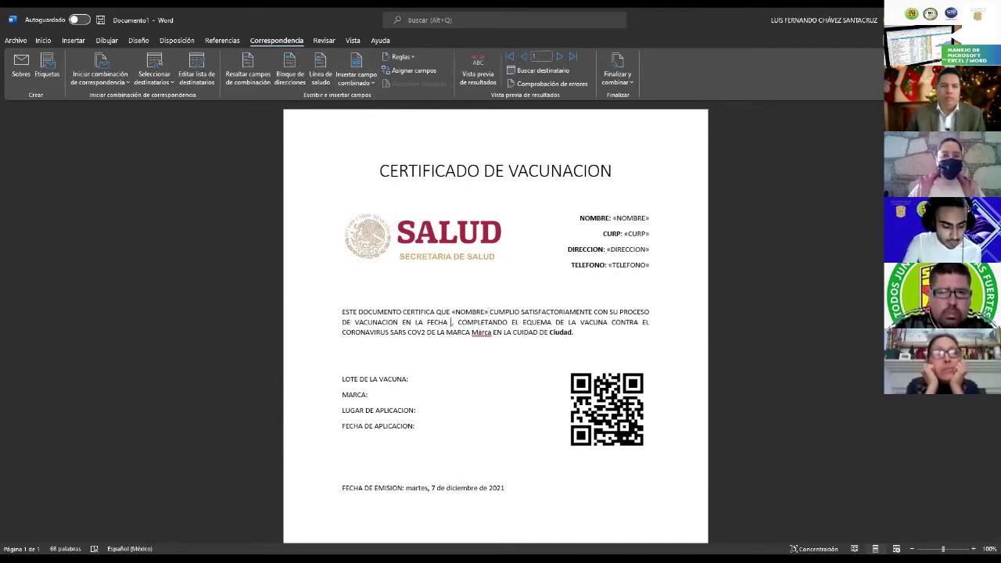
pyautogui.click(367, 90)
pyautogui.click(365, 195)
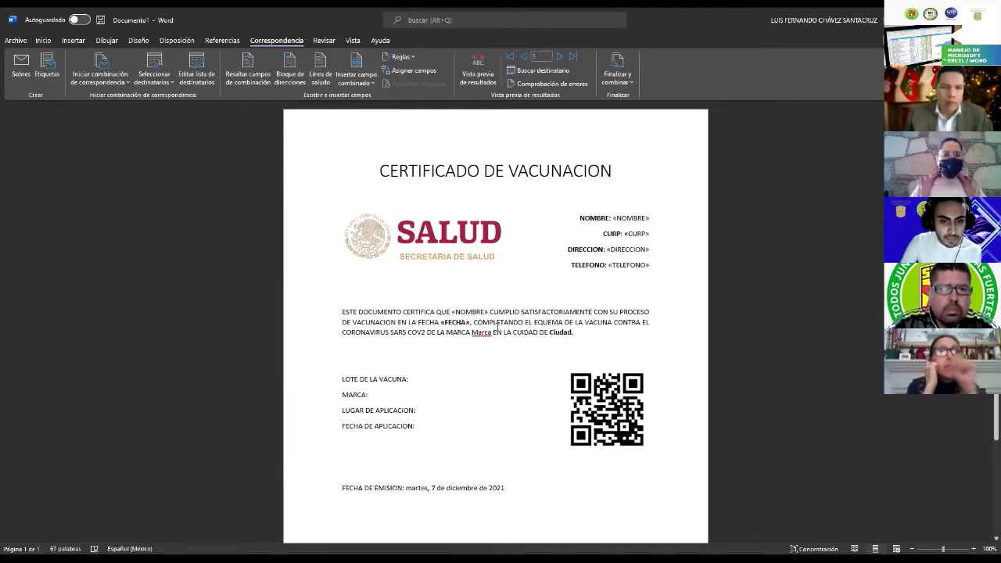
# - Replace the Marca and Ciudad placeholders with the MARCA and CIUDAD_ fields
pyautogui.doubleClick(479, 333)
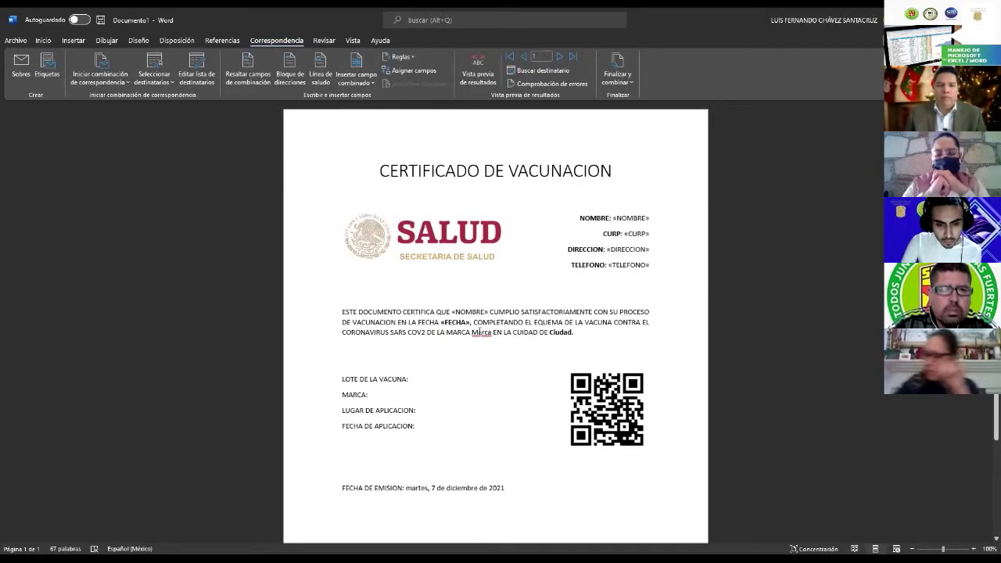
pyautogui.press('Delete')
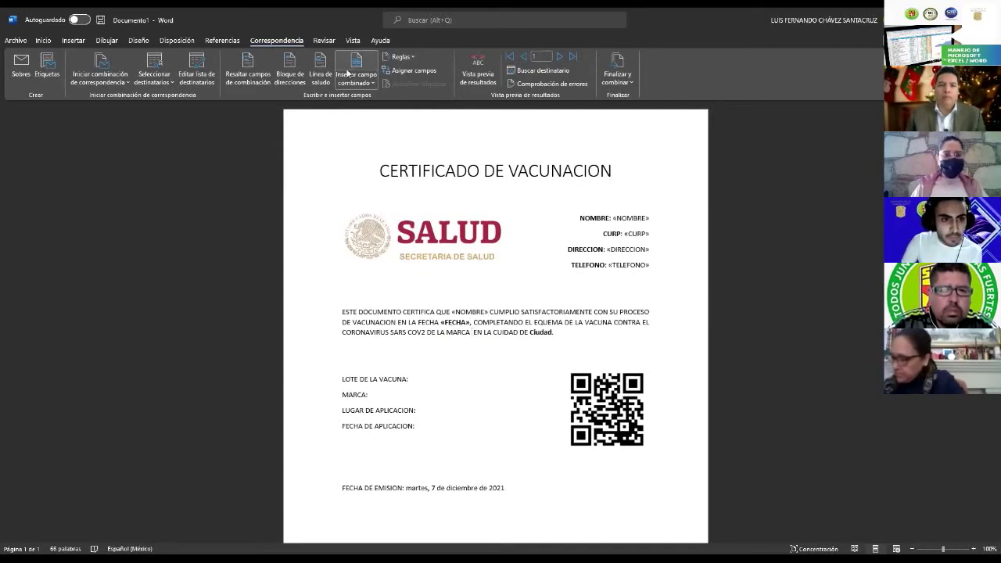
pyautogui.click(376, 80)
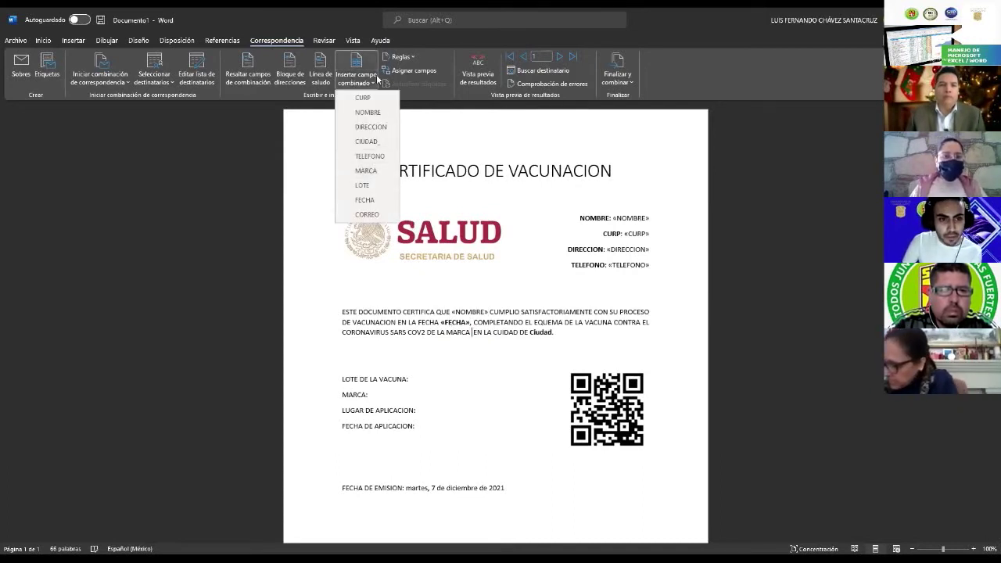
pyautogui.click(366, 171)
pyautogui.doubleClick(572, 332)
pyautogui.press('BackSpace')
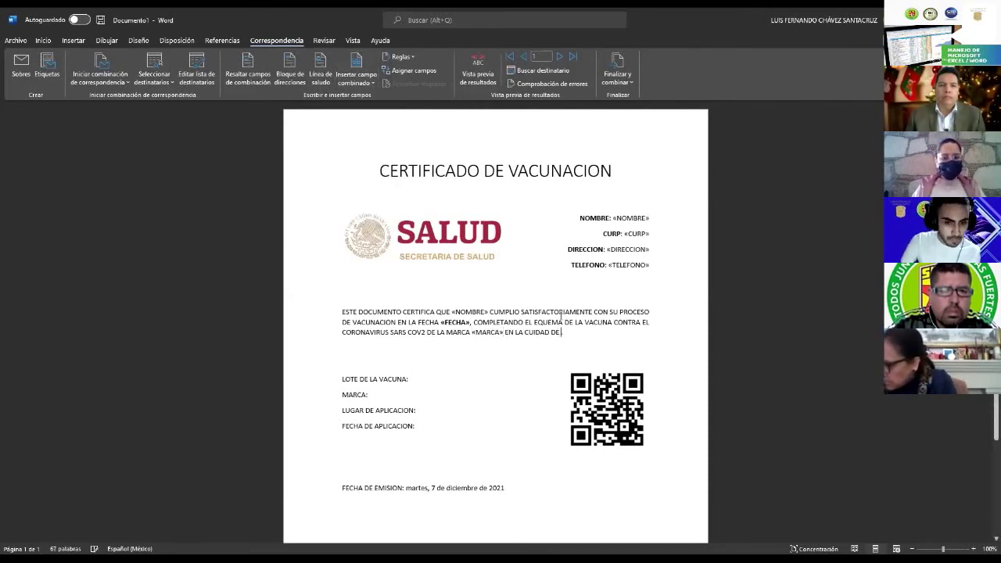
pyautogui.click(356, 79)
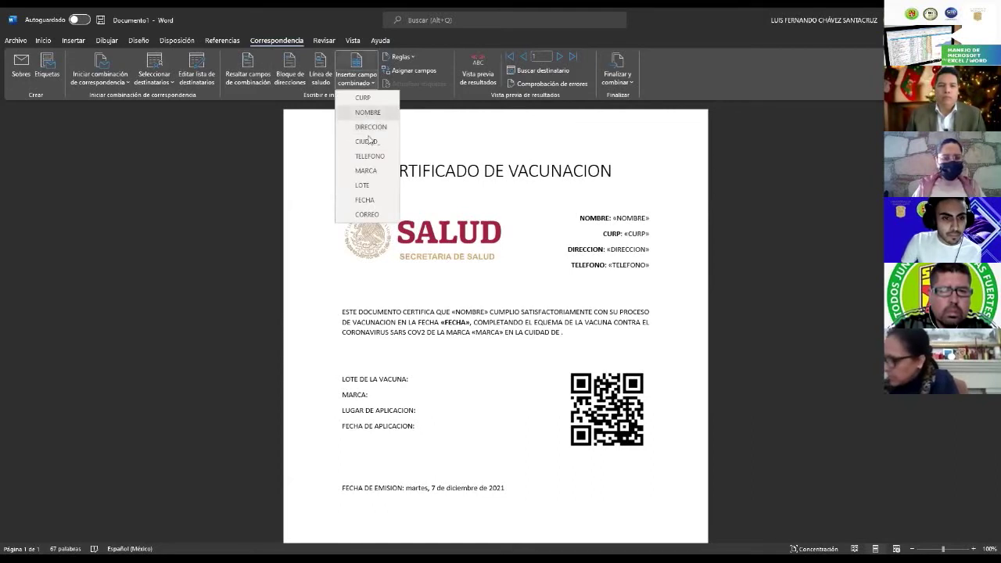
pyautogui.click(366, 142)
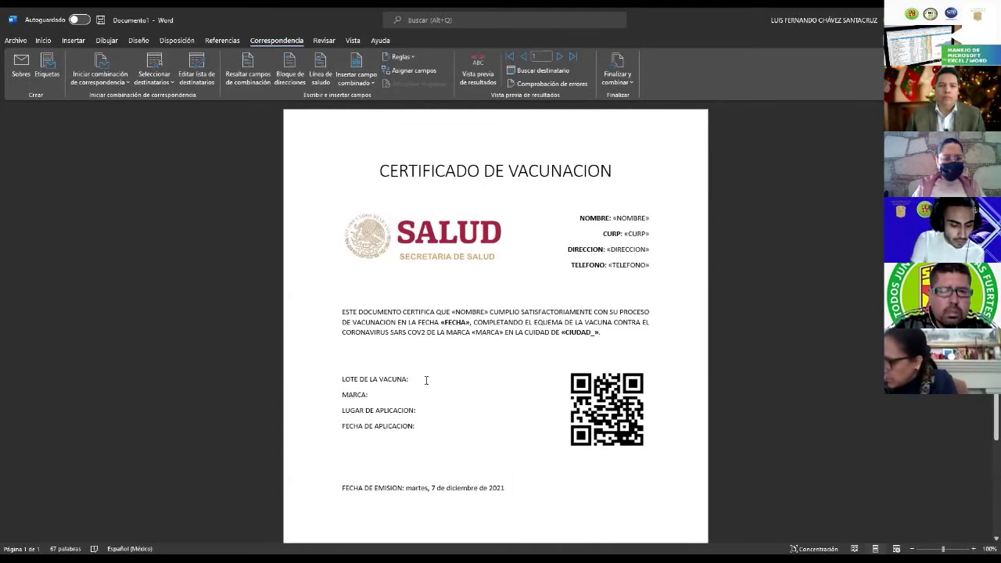
# - Add LOTE, CIUDAD_ and FECHA fields to the lot, place and application-date lines
pyautogui.click(426, 380)
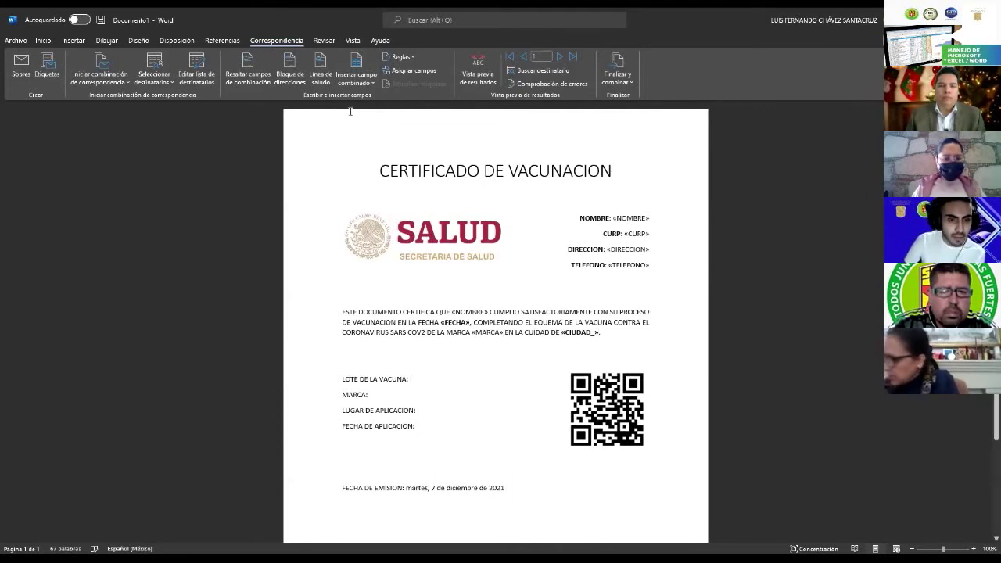
pyautogui.click(356, 77)
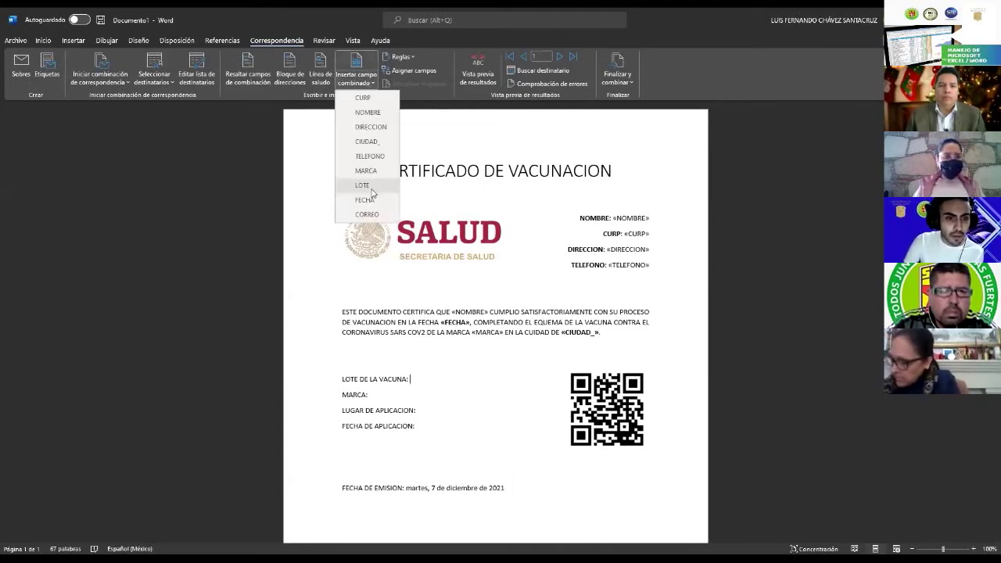
pyautogui.click(368, 189)
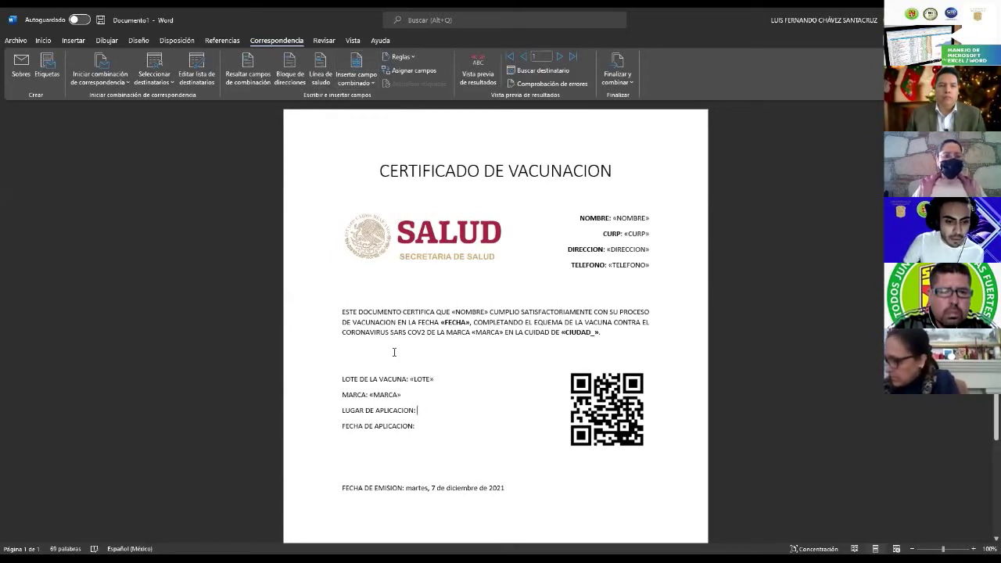
pyautogui.click(356, 78)
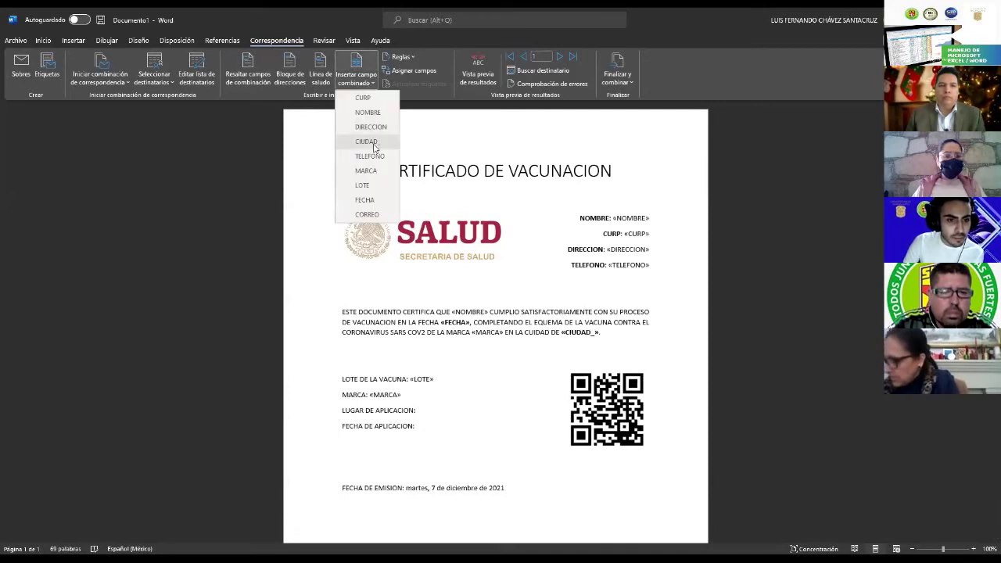
pyautogui.click(362, 216)
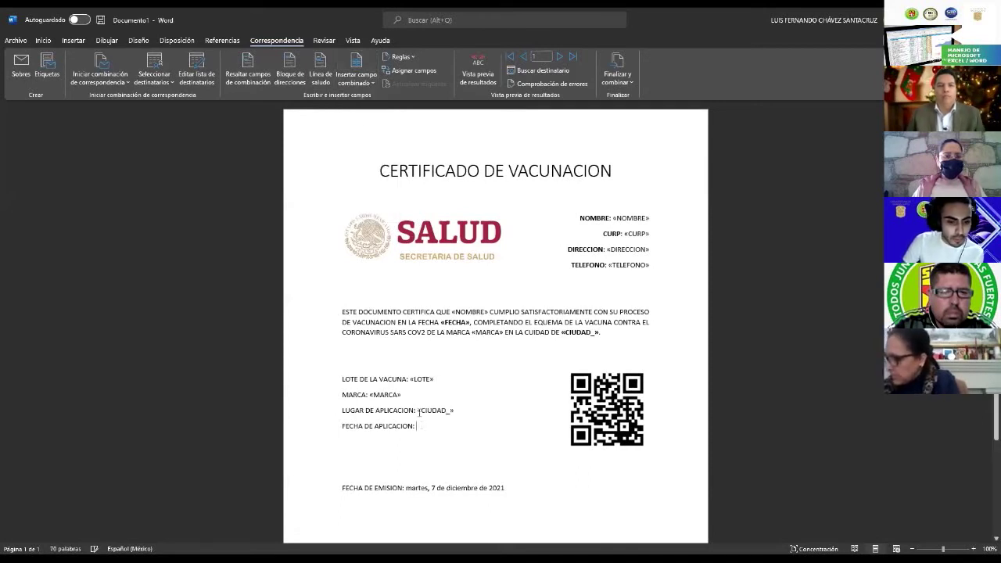
pyautogui.click(356, 78)
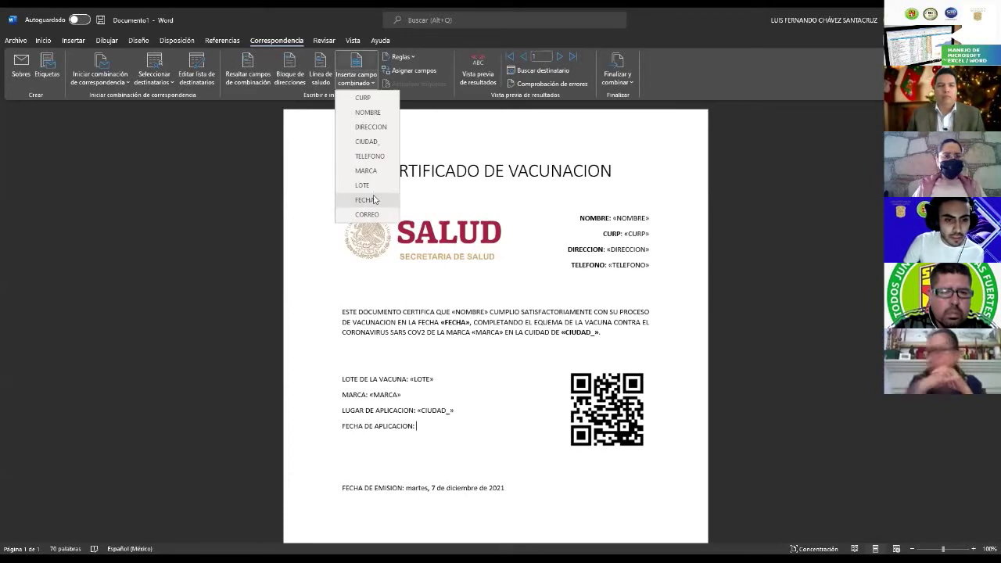
pyautogui.click(374, 199)
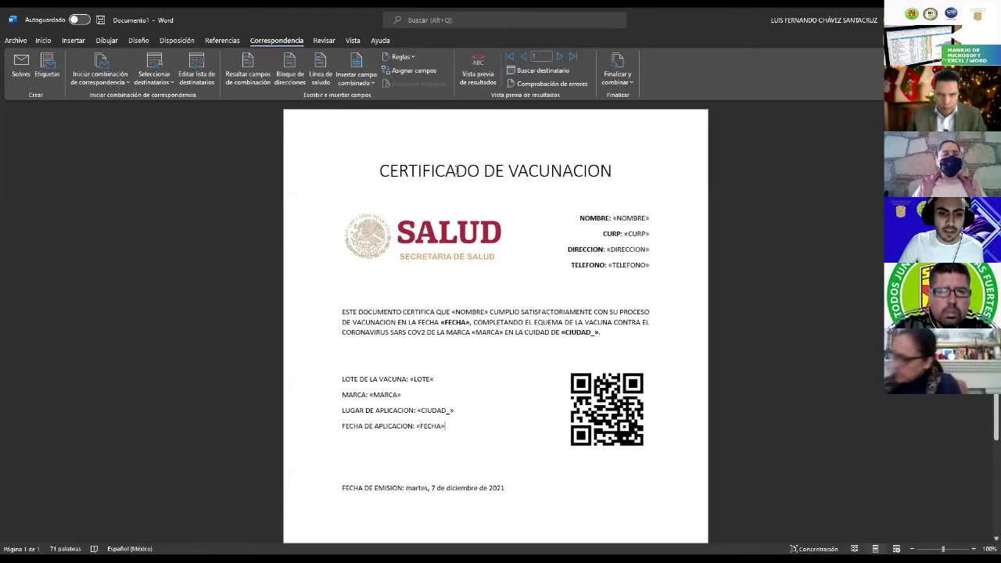
# - Review the SALUD logo, certificate paragraph, vaccine detail lines and QR code, then switch to Excel
pyautogui.click(448, 250)
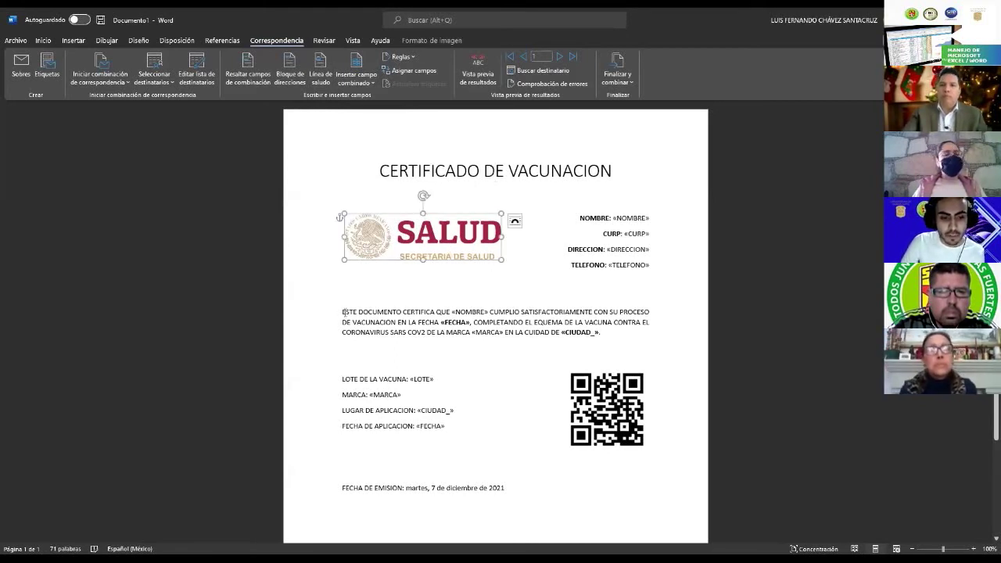
pyautogui.moveTo(343, 313); pyautogui.dragTo(630, 339)
pyautogui.moveTo(339, 377); pyautogui.dragTo(460, 423)
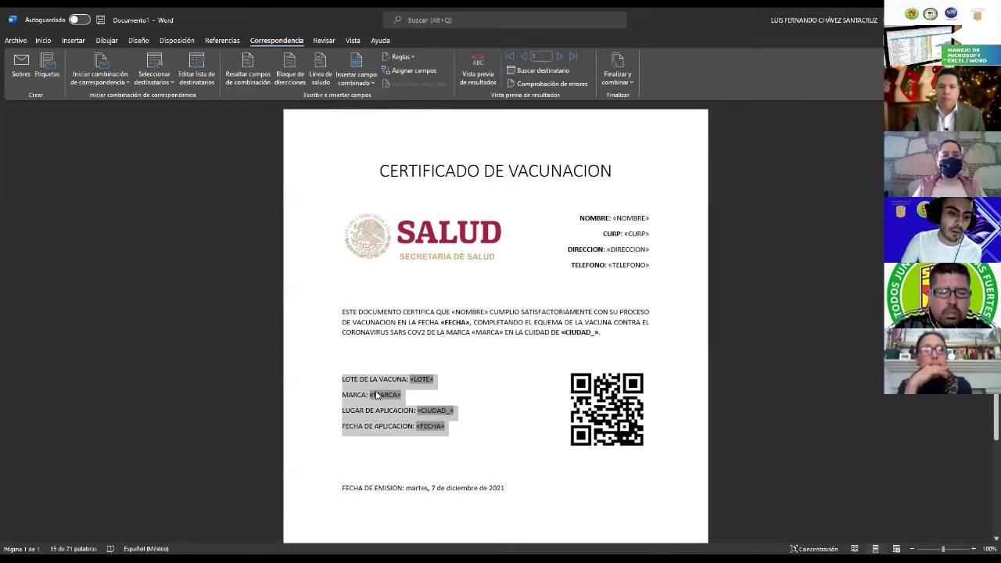
pyautogui.click(630, 423)
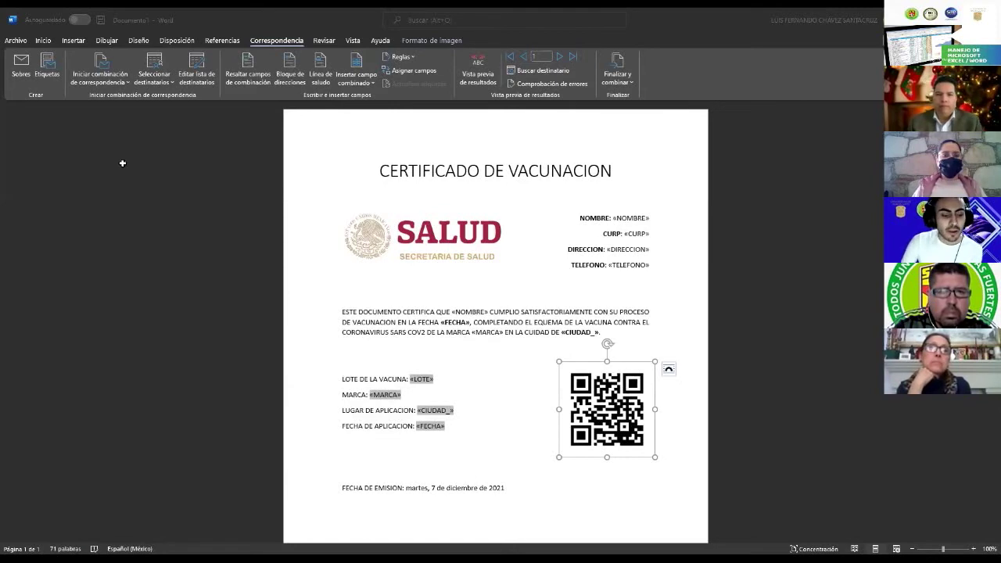
pyautogui.hotkey('alt', 'Tab')
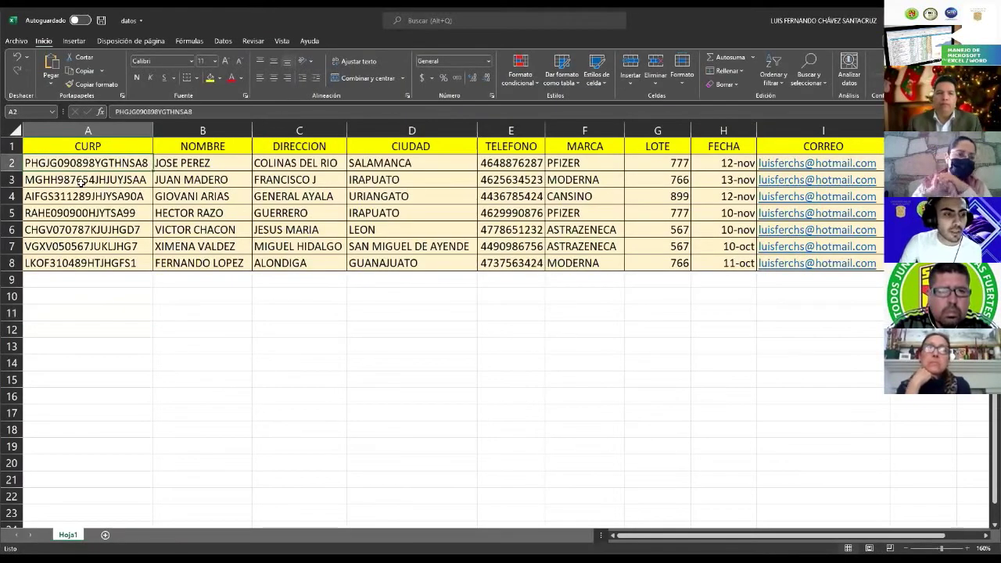
# - Check the first recipient's name and address in cells B2 and C2
pyautogui.click(191, 162)
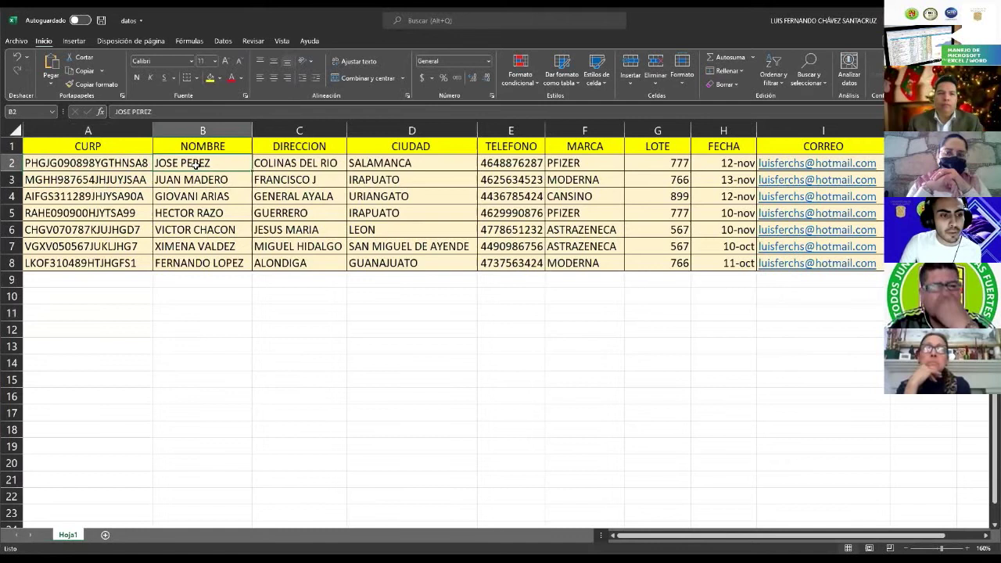
pyautogui.click(309, 162)
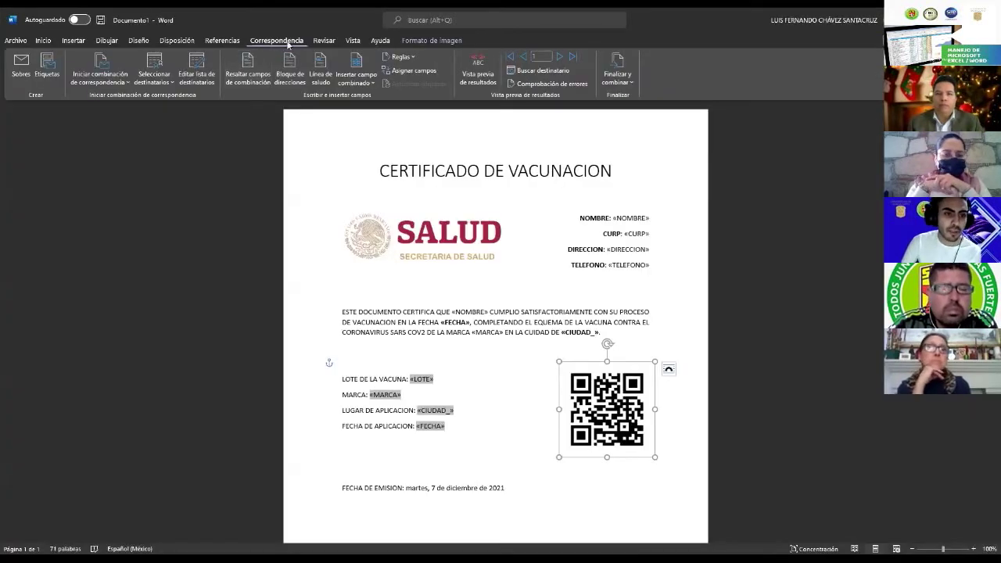
# - Preview the certificate with recipient data, checking the city and application date fields
pyautogui.click(483, 76)
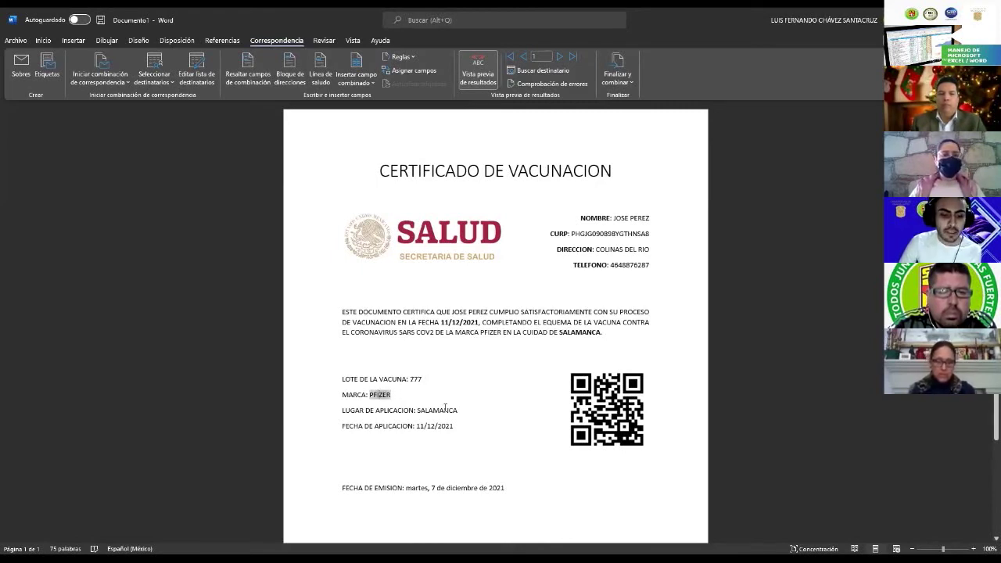
pyautogui.click(443, 409)
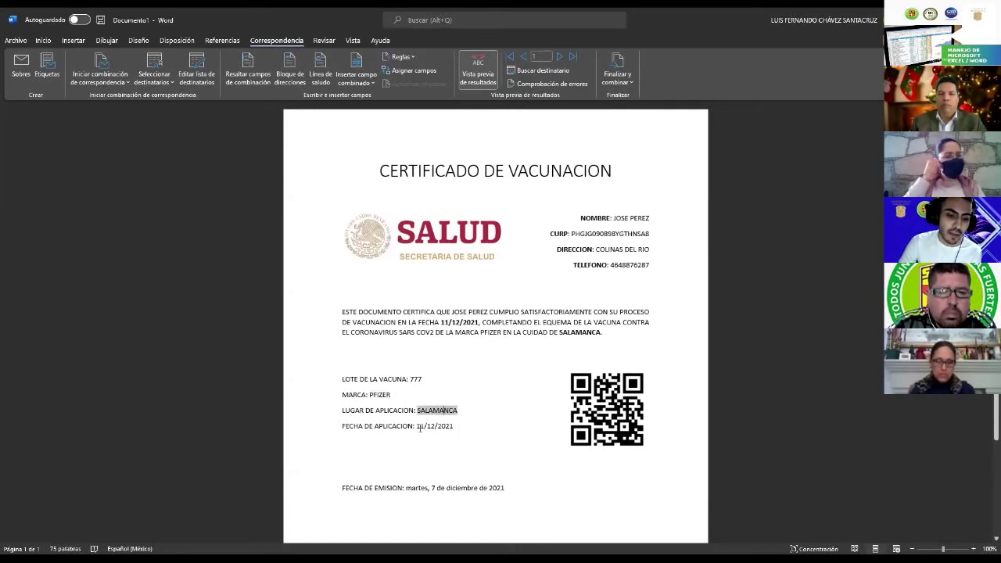
pyautogui.click(442, 428)
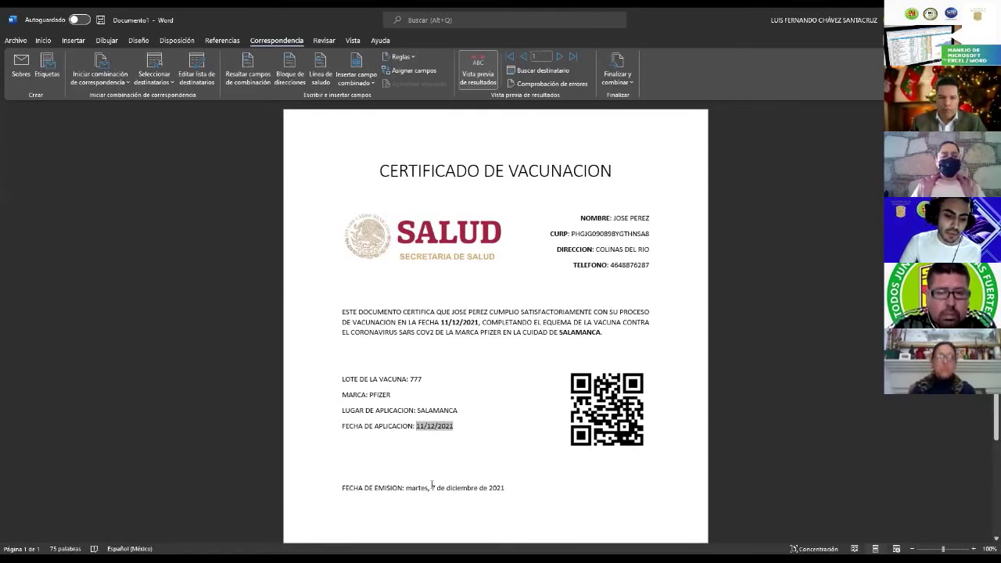
pyautogui.click(374, 487)
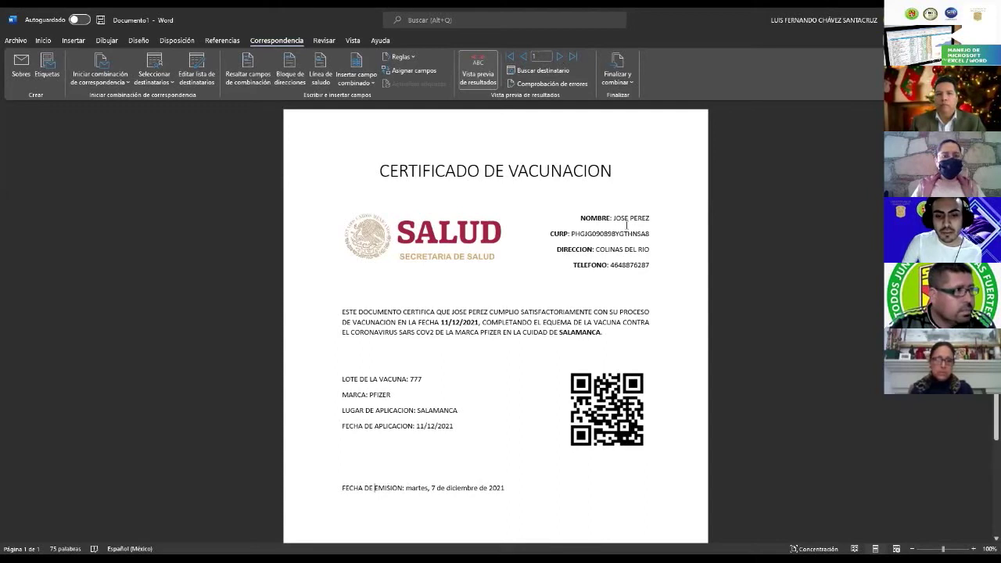
# - Step the preview through records 2 to the blank record 8, then switch to Excel
pyautogui.click(559, 57)
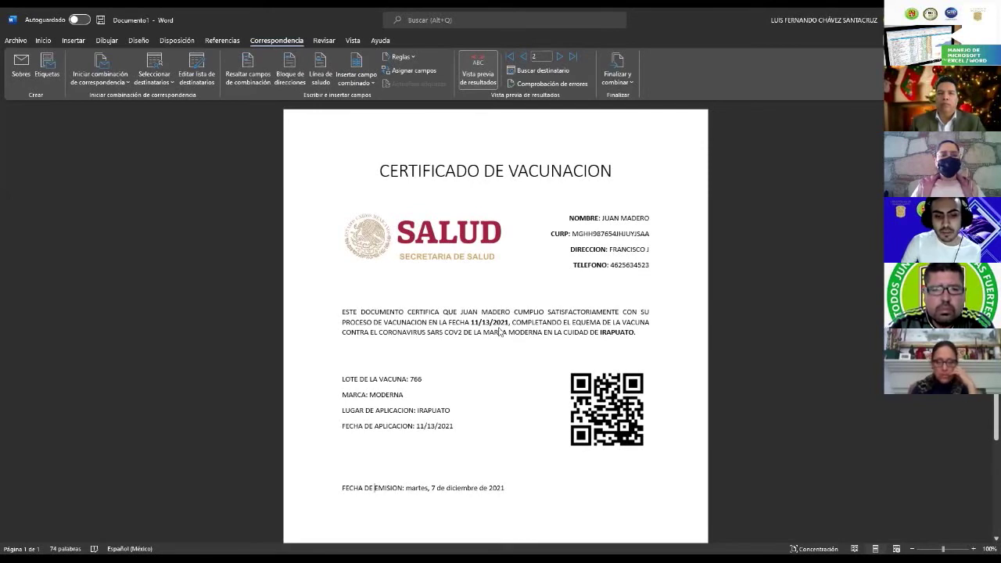
pyautogui.click(559, 57)
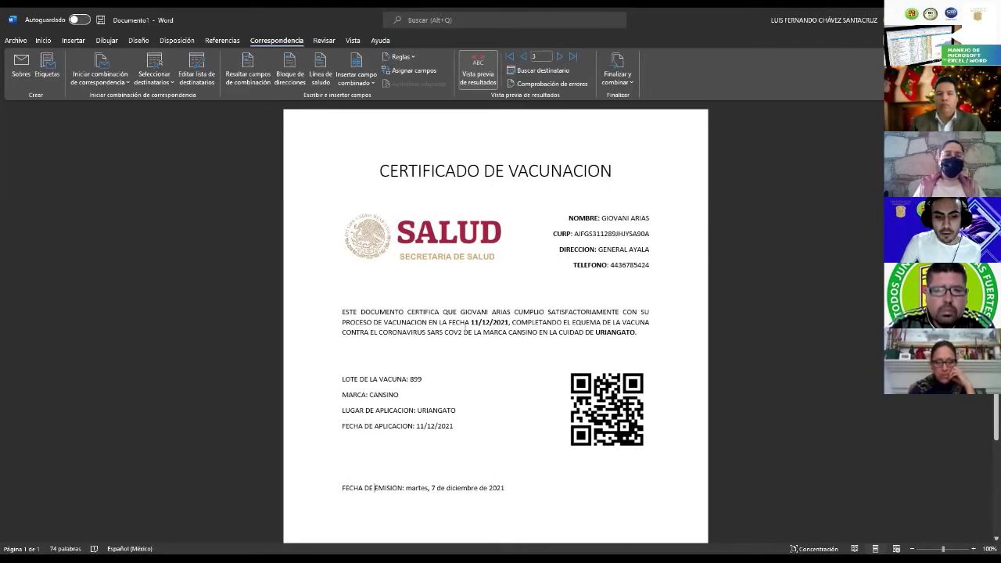
pyautogui.click(559, 57)
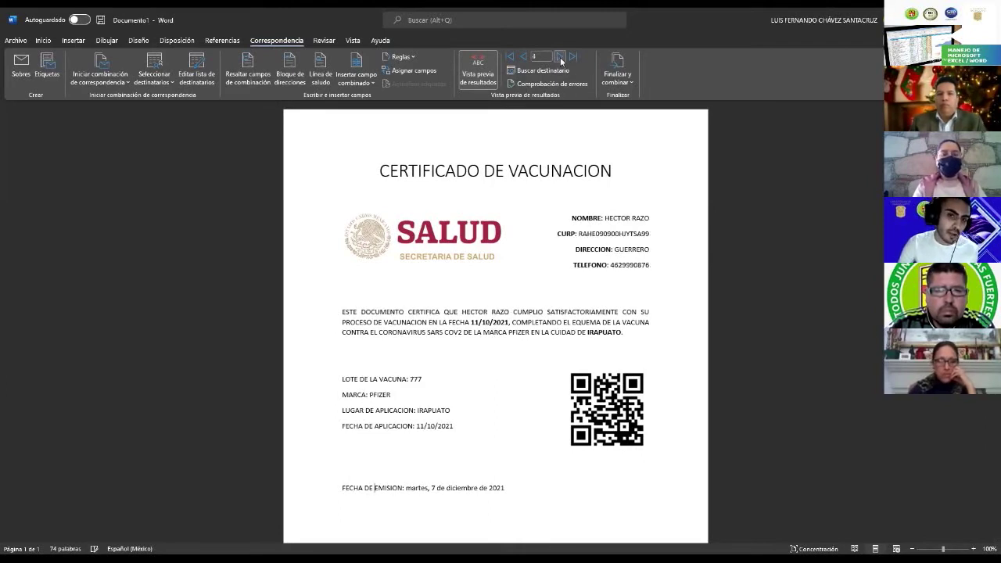
pyautogui.click(559, 58)
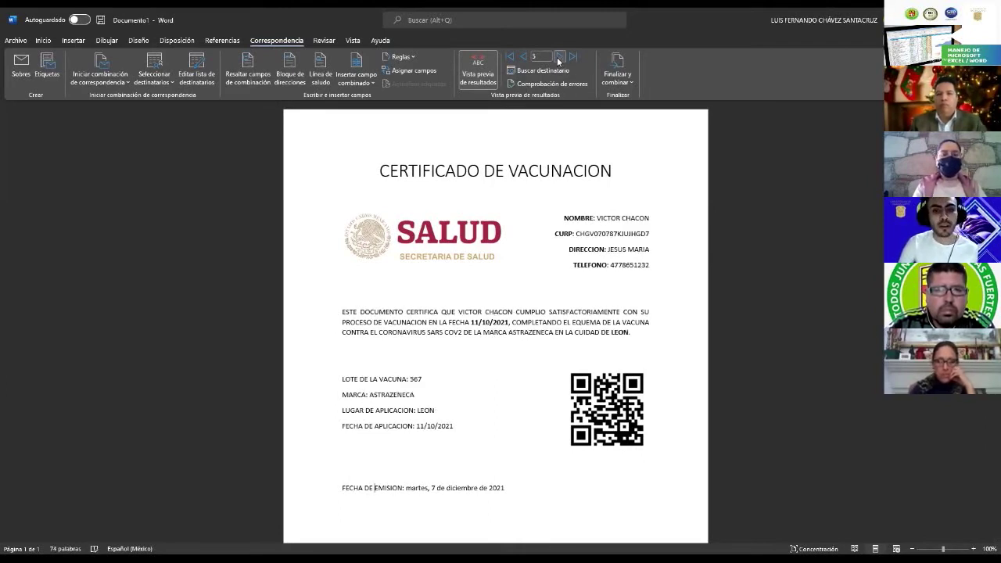
pyautogui.click(558, 58)
pyautogui.click(559, 58)
pyautogui.click(559, 58)
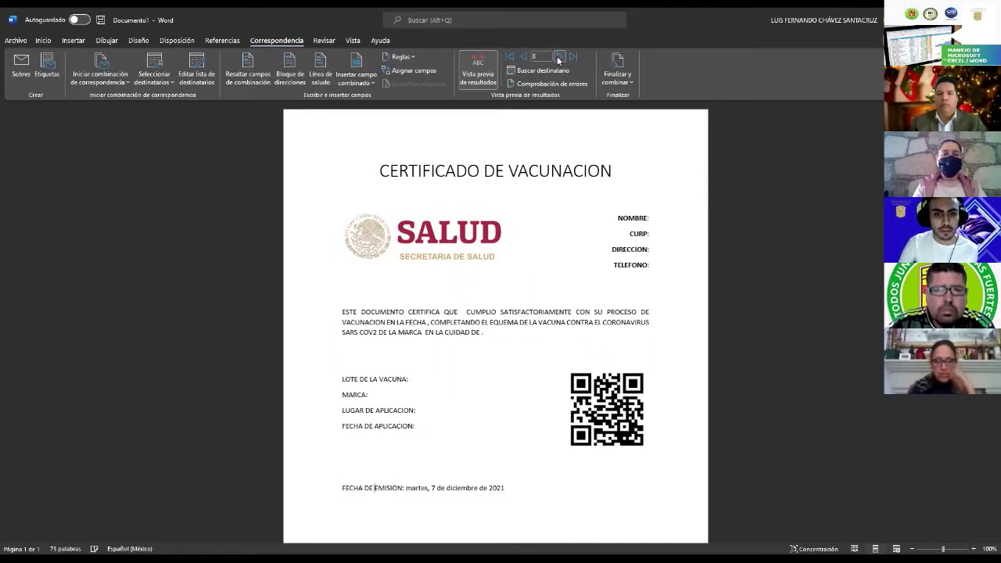
pyautogui.click(524, 57)
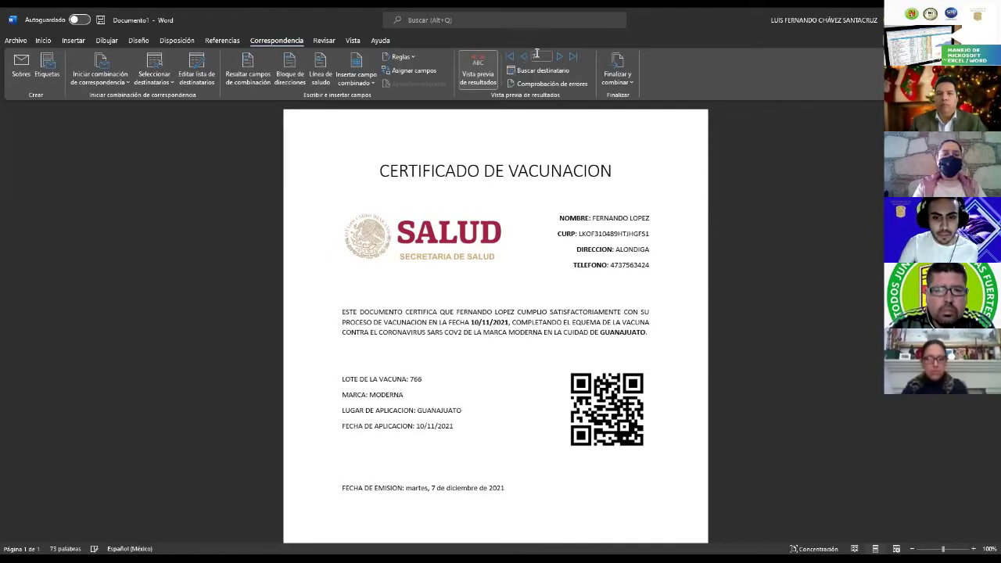
pyautogui.click(560, 57)
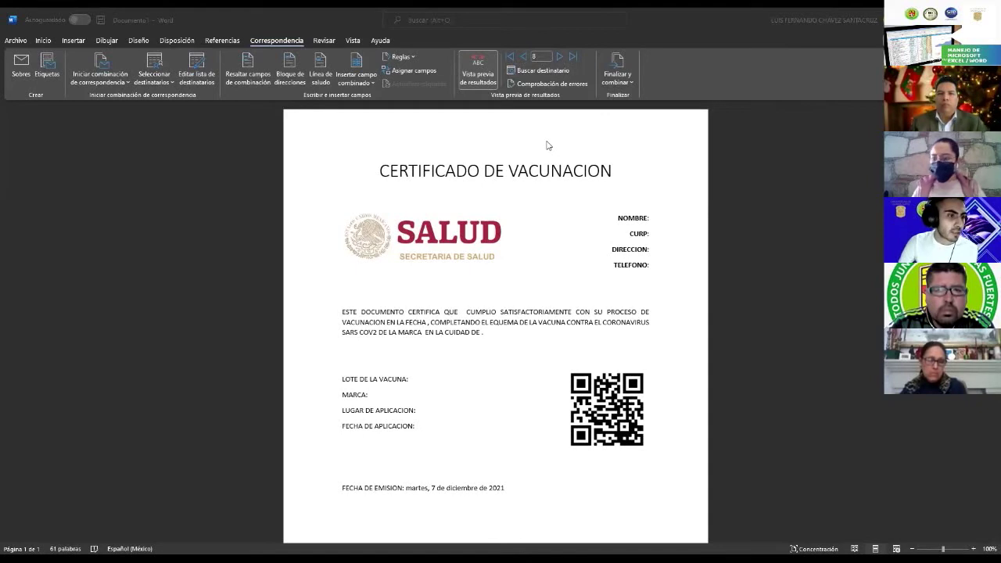
pyautogui.hotkey('alt', 'Tab')
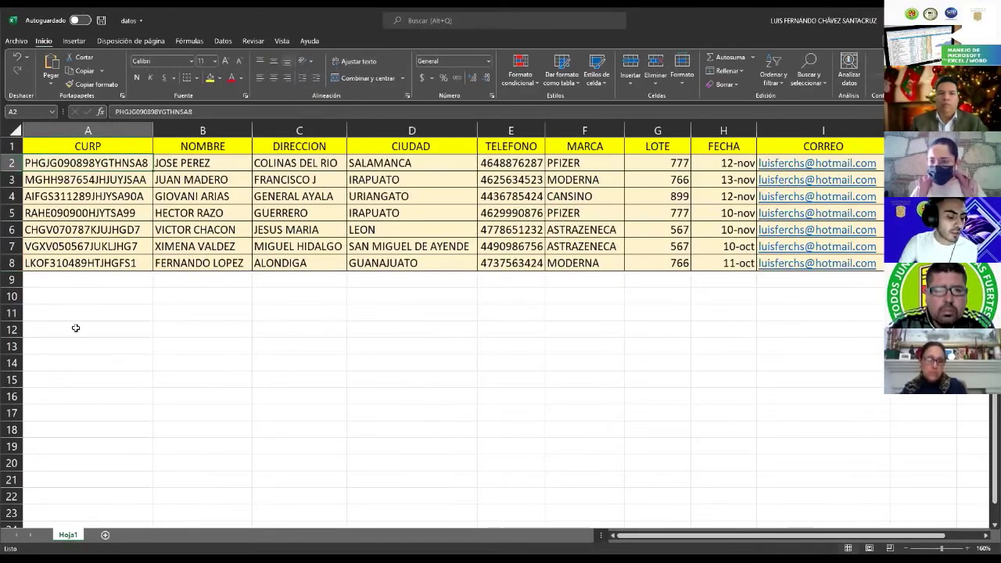
# - Return to Word and step the merge preview back to record 1
pyautogui.hotkey('alt', 'Tab')
pyautogui.click(523, 58)
pyautogui.click(523, 59)
pyautogui.click(524, 58)
pyautogui.click(524, 59)
pyautogui.click(524, 59)
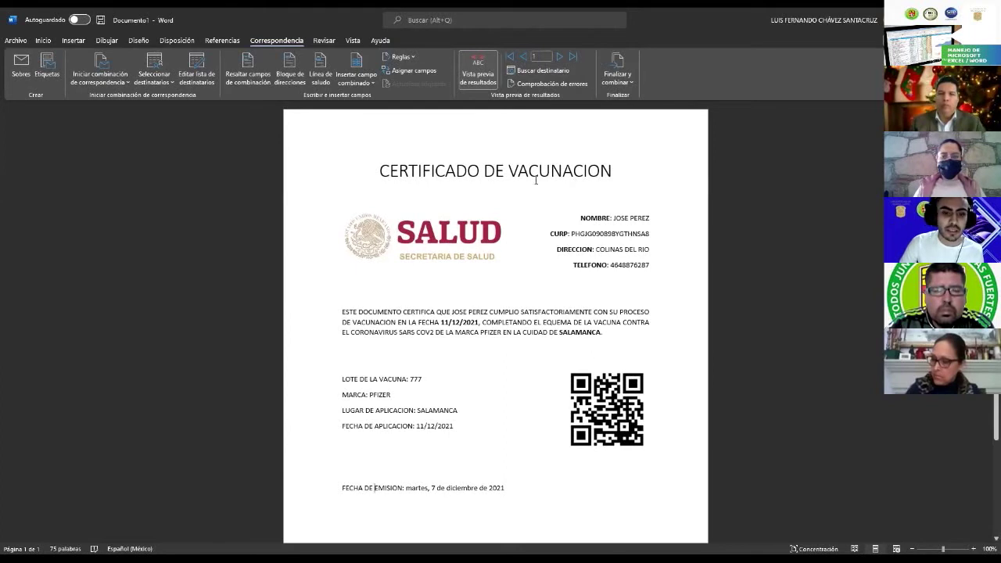
# - Merge all records into individual editable documents using Finalizar y combinar with Todos
pyautogui.click(620, 79)
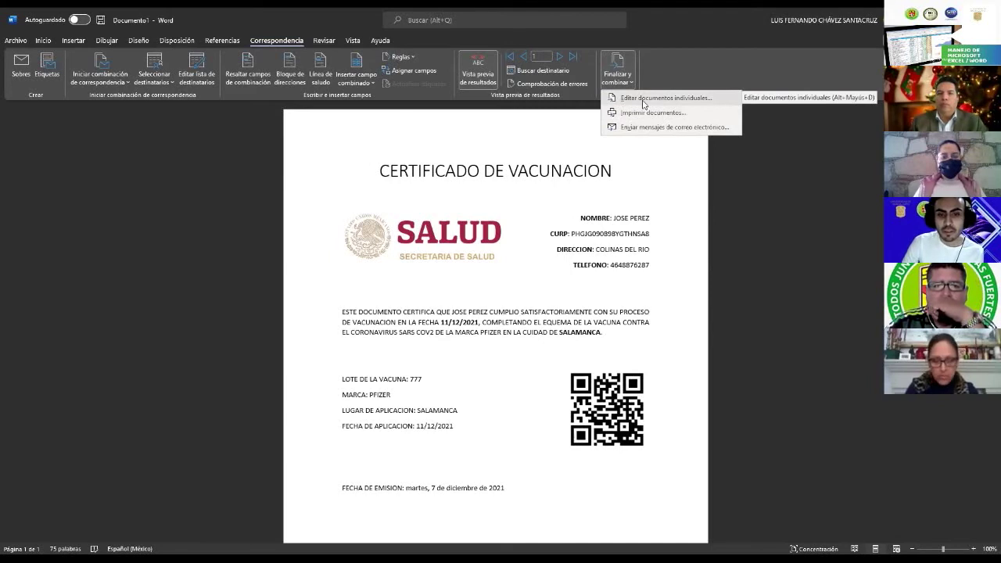
pyautogui.click(644, 102)
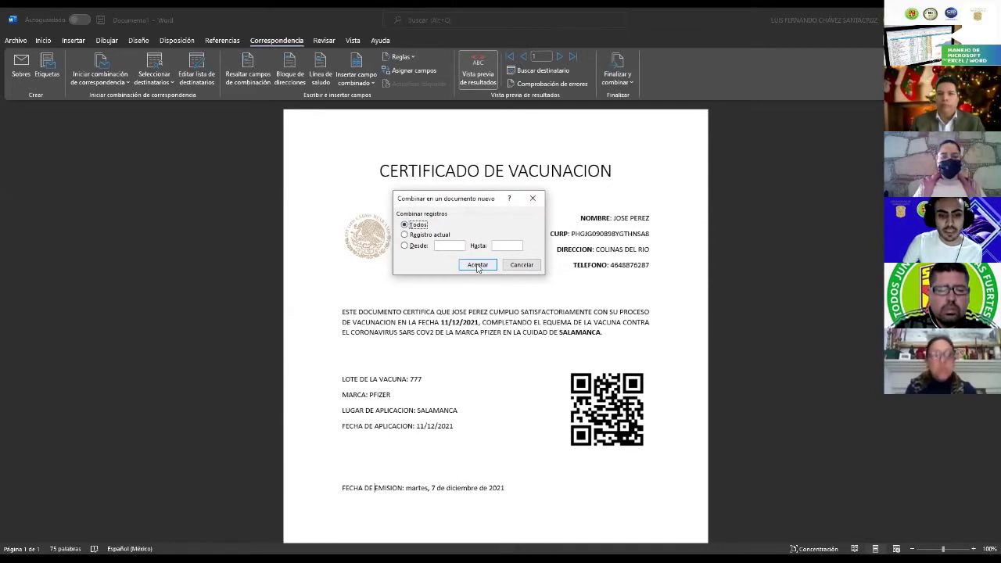
pyautogui.click(477, 266)
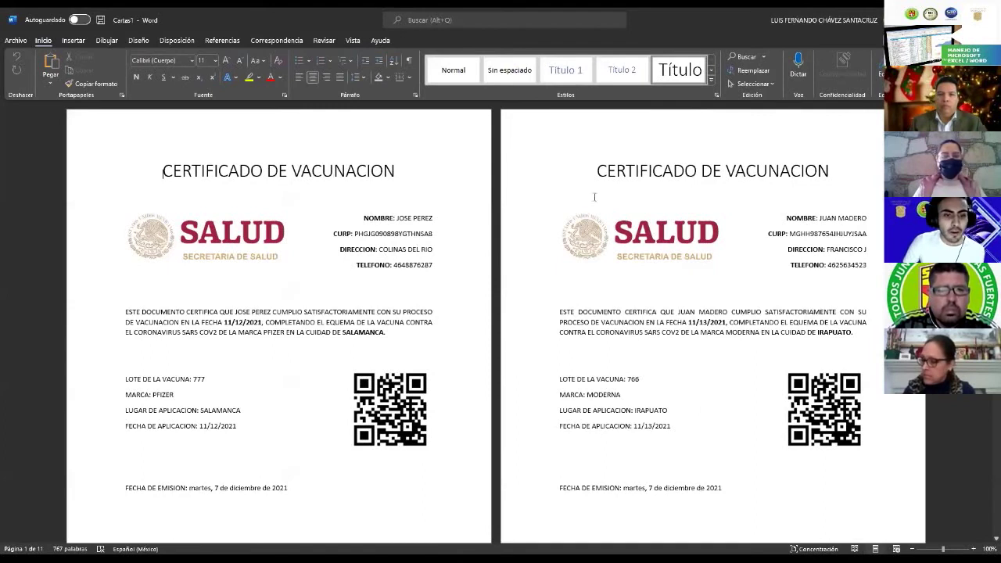
pyautogui.scroll(-8, 548, 227)
pyautogui.scroll(-2, 539, 237)
pyautogui.scroll(-3, 517, 250)
pyautogui.scroll(-2, 513, 259)
pyautogui.scroll(-2, 509, 260)
pyautogui.scroll(-3, 465, 281)
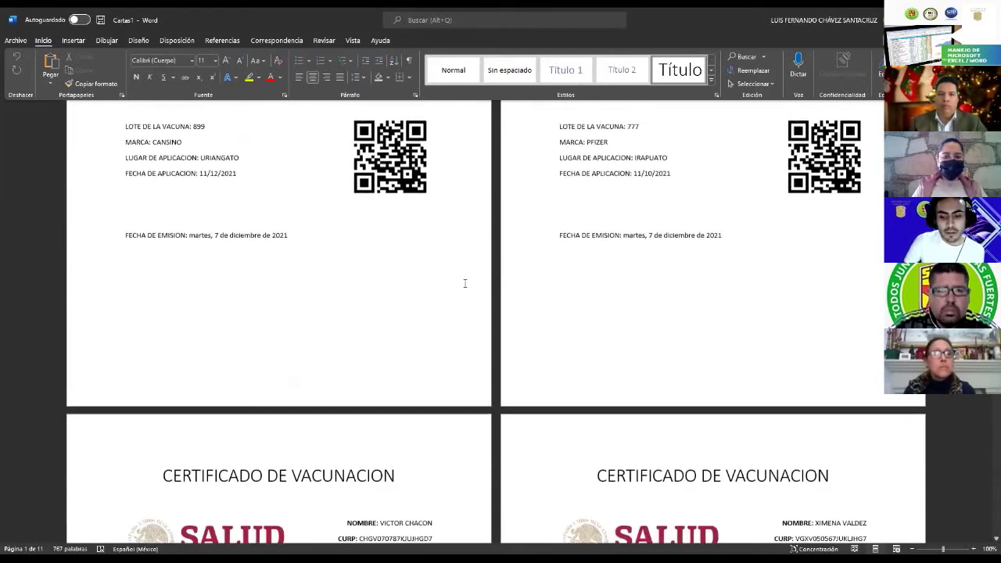
pyautogui.scroll(-3, 463, 280)
pyautogui.scroll(-5, 460, 278)
pyautogui.scroll(-5, 454, 272)
pyautogui.scroll(-3, 453, 271)
pyautogui.scroll(-2, 392, 258)
pyautogui.scroll(-1, 375, 250)
pyautogui.scroll(-3, 395, 248)
pyautogui.scroll(4, 396, 248)
pyautogui.moveTo(376, 239); pyautogui.dragTo(433, 240)
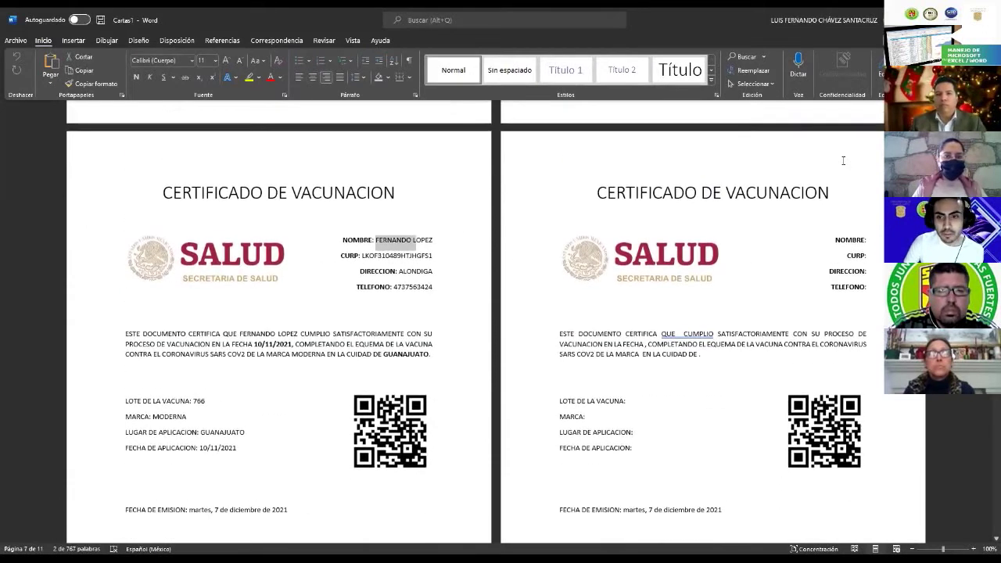
pyautogui.scroll(-6, 704, 235)
pyautogui.scroll(-10, 626, 235)
pyautogui.scroll(3, 547, 227)
pyautogui.click(603, 222)
pyautogui.scroll(4, 603, 223)
pyautogui.scroll(5, 802, 201)
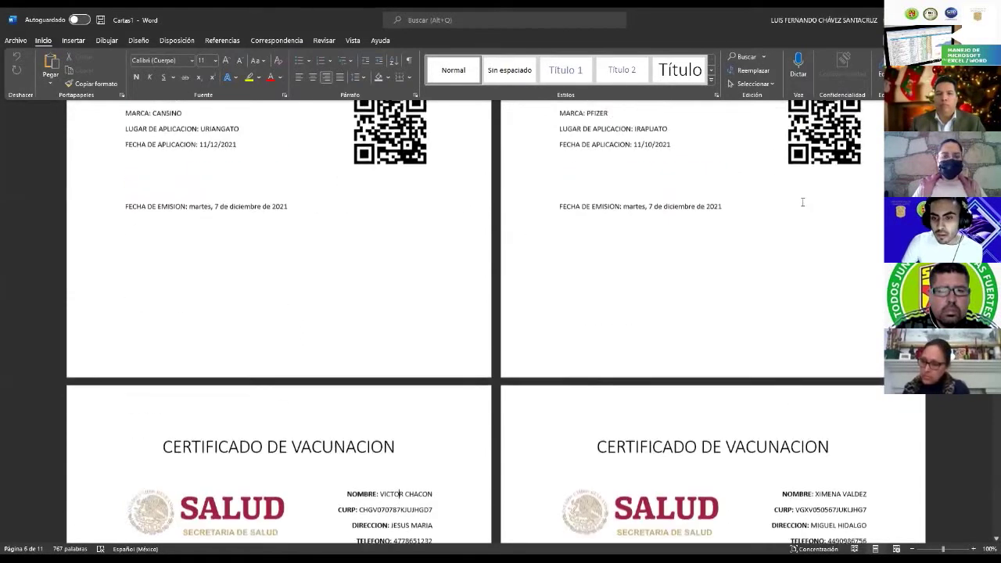
pyautogui.scroll(3, 803, 201)
pyautogui.scroll(2, 712, 212)
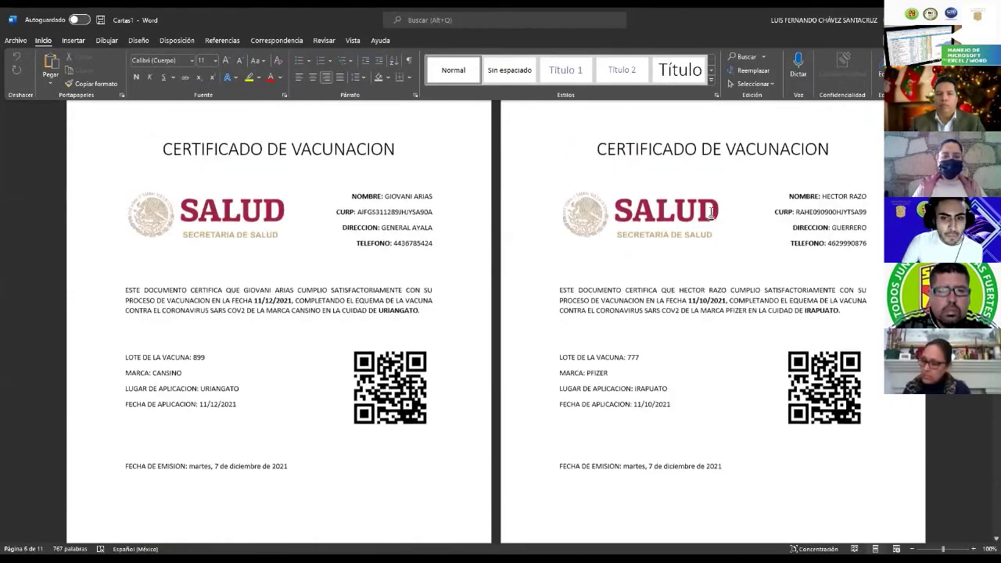
pyautogui.scroll(5, 508, 151)
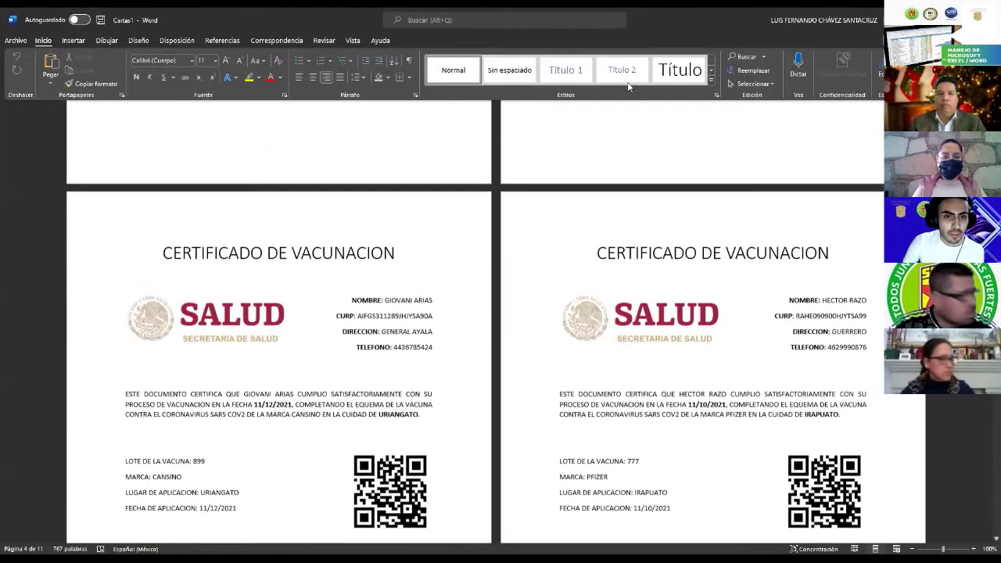
pyautogui.scroll(3, 509, 237)
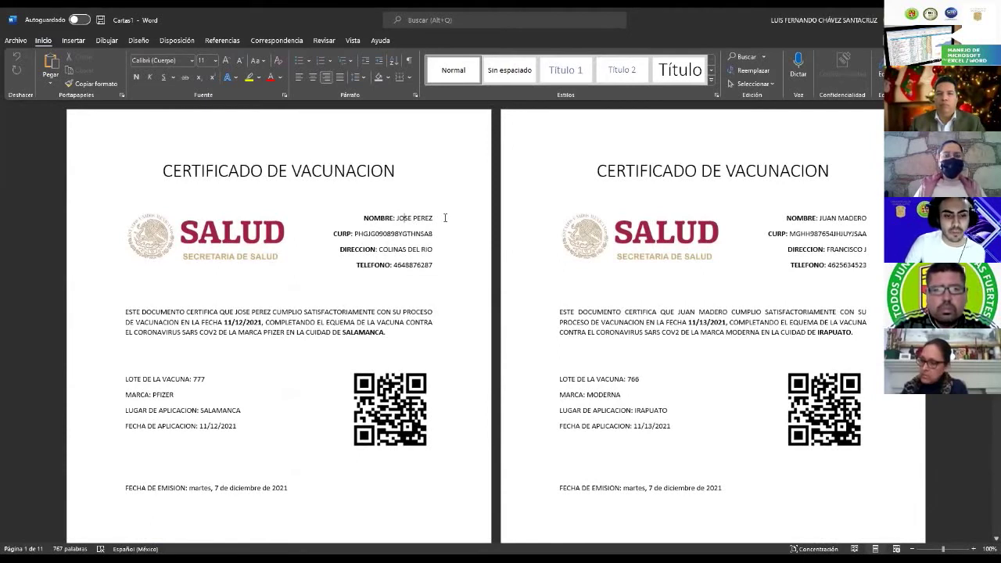
# - Correct the first certificate's first name to end with an accented É
pyautogui.press('BackSpace')
pyautogui.write('e')
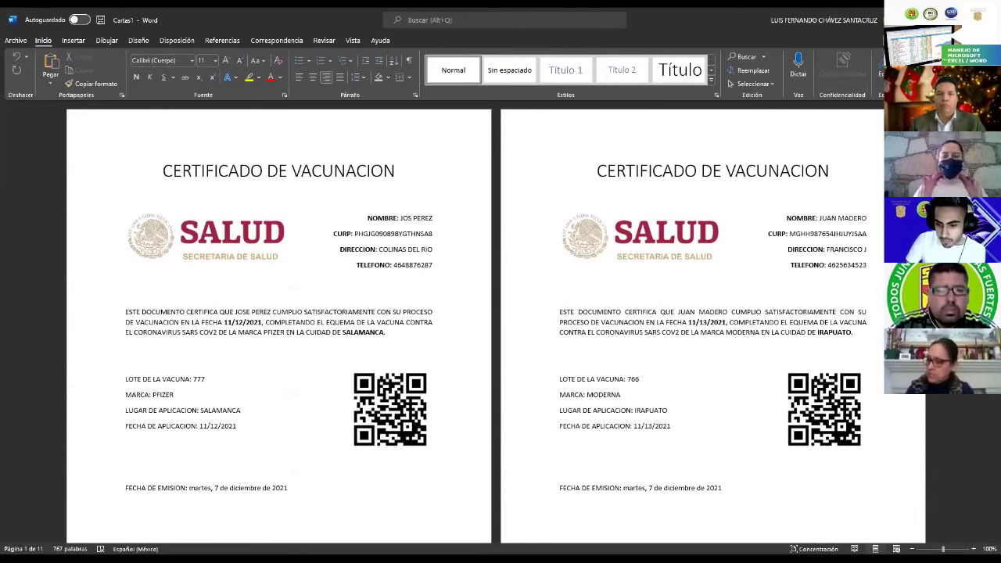
pyautogui.write('é')
pyautogui.press('BackSpace')
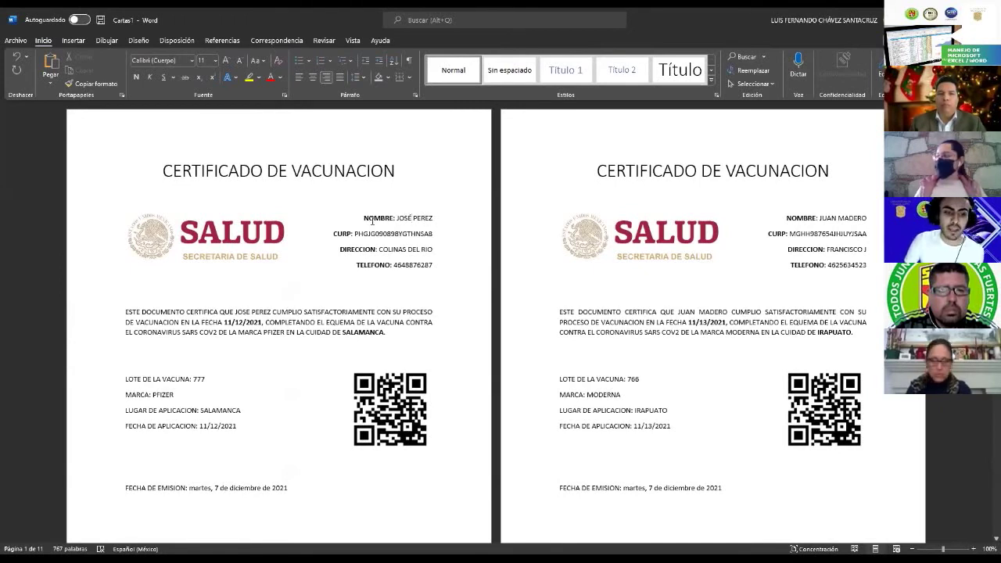
pyautogui.click(293, 316)
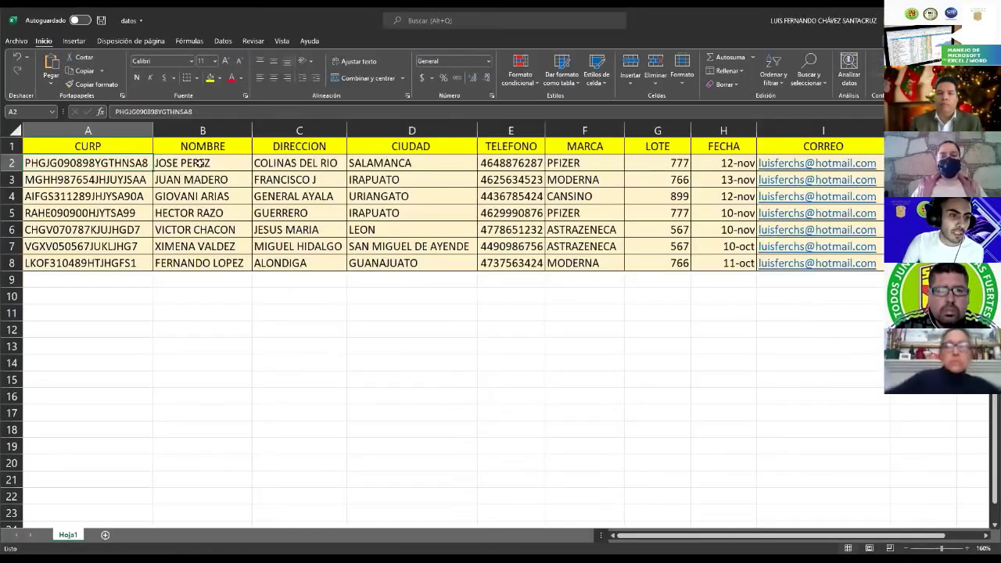
# - Check the recipient names in Excel's NOMBRE column, then return to the Word template
pyautogui.click(201, 163)
pyautogui.press('Down')
pyautogui.press('Down')
pyautogui.press('Down')
pyautogui.press('Down')
pyautogui.press('Down')
pyautogui.press('Down')
pyautogui.press('Up')
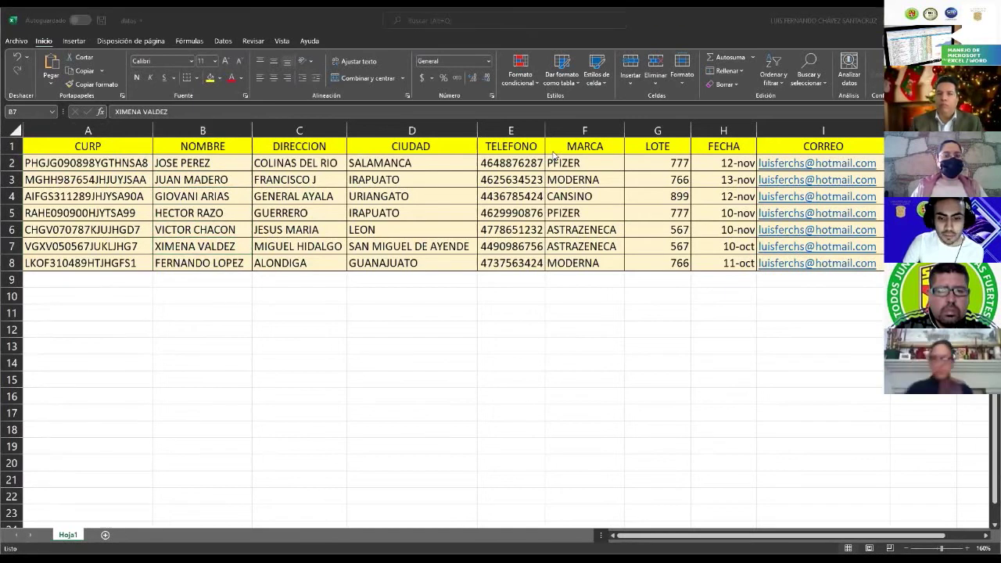
pyautogui.hotkey('alt', 'Tab')
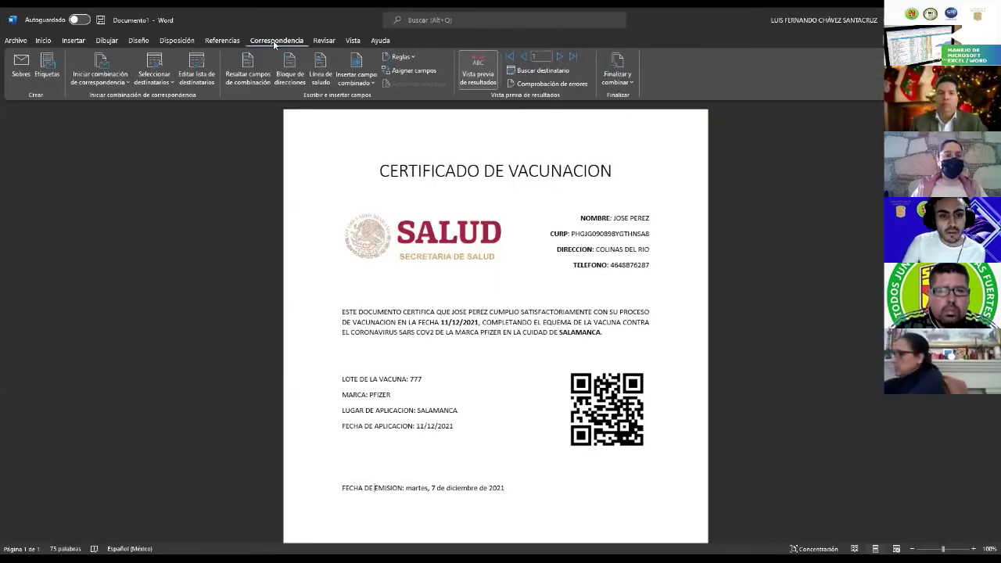
# - Print-merge records 1 through 7 using the Desde range option
pyautogui.click(623, 80)
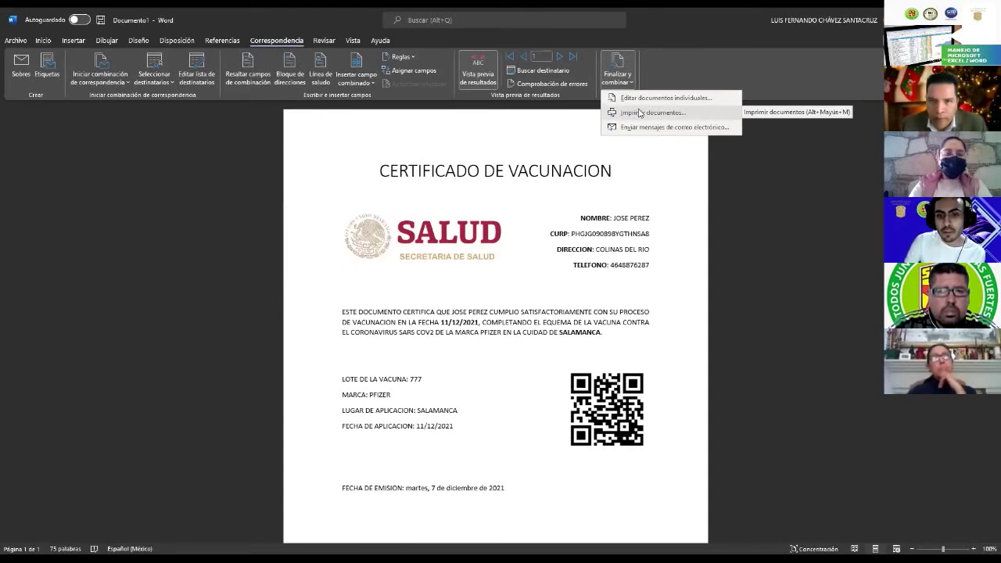
pyautogui.click(639, 113)
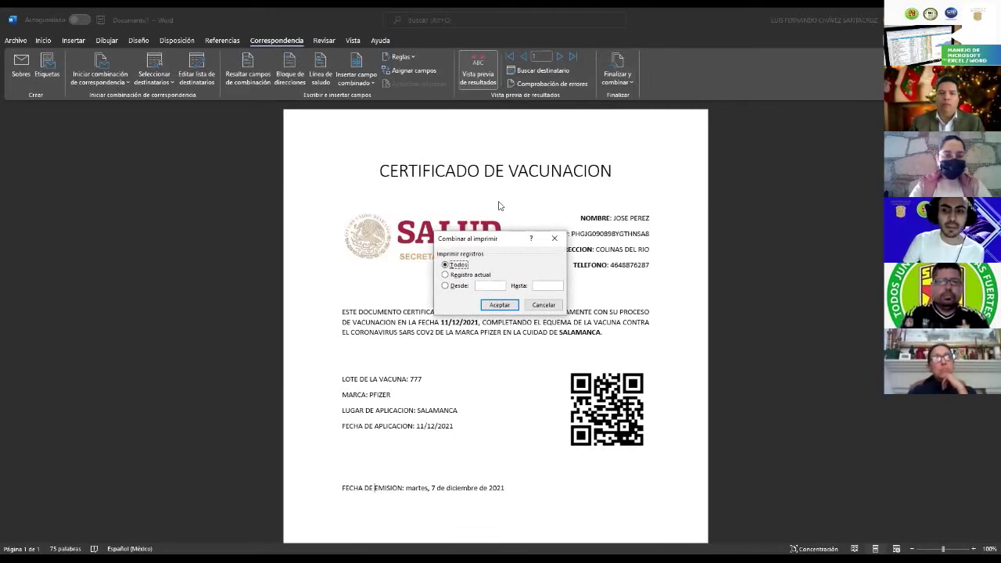
pyautogui.moveTo(499, 239); pyautogui.dragTo(500, 204)
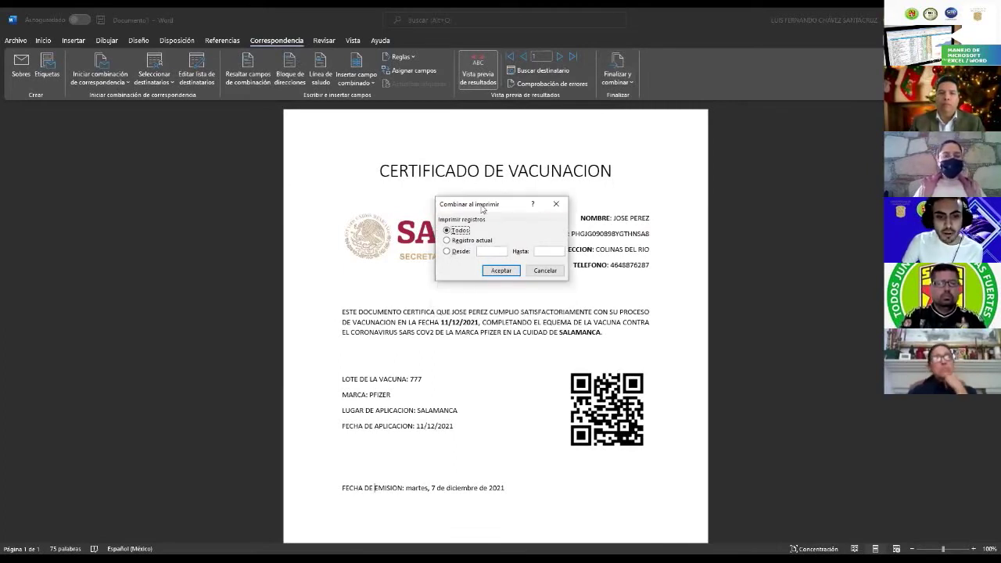
pyautogui.moveTo(483, 208); pyautogui.dragTo(449, 227)
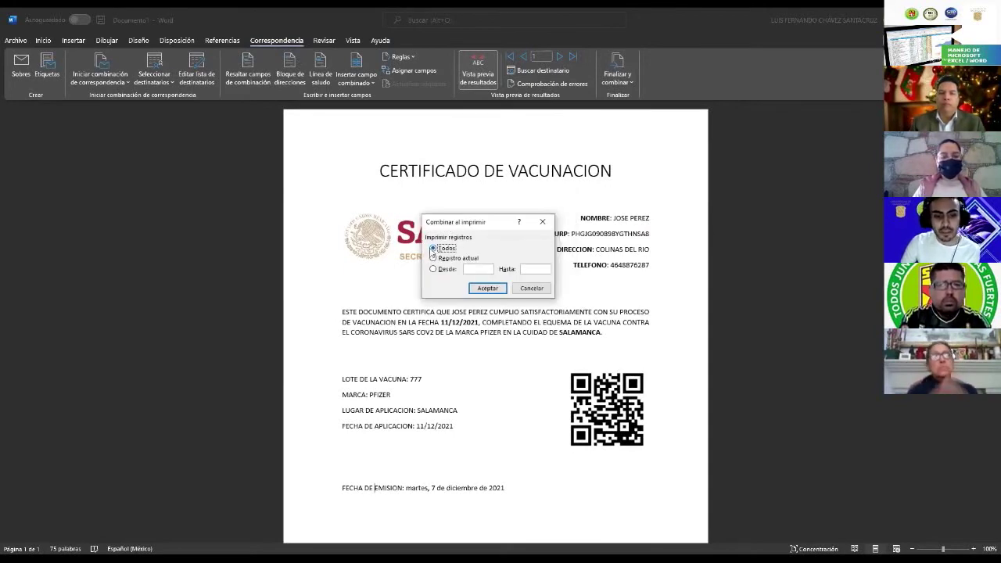
pyautogui.click(442, 259)
pyautogui.click(433, 270)
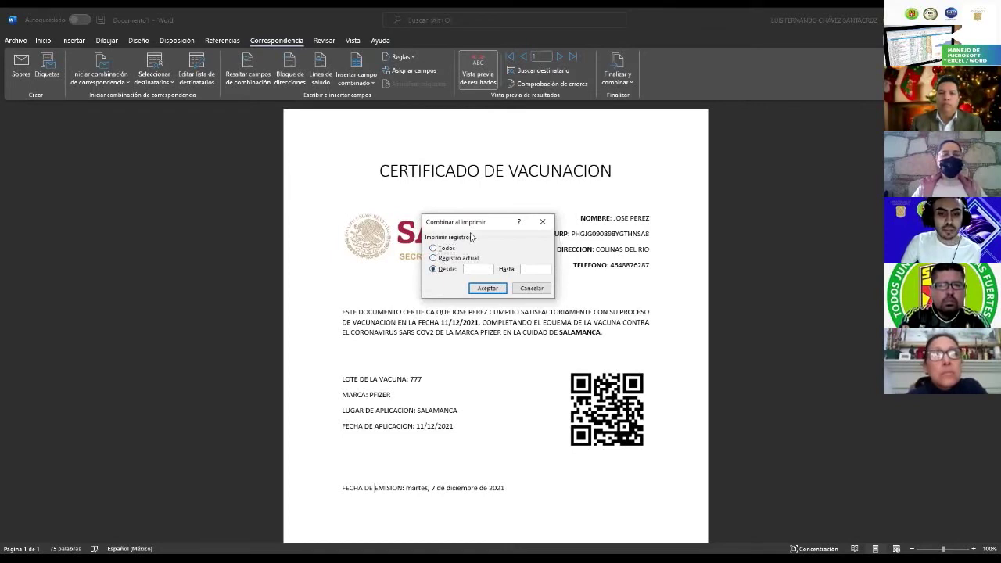
pyautogui.write('1')
pyautogui.click(536, 269)
pyautogui.write('7')
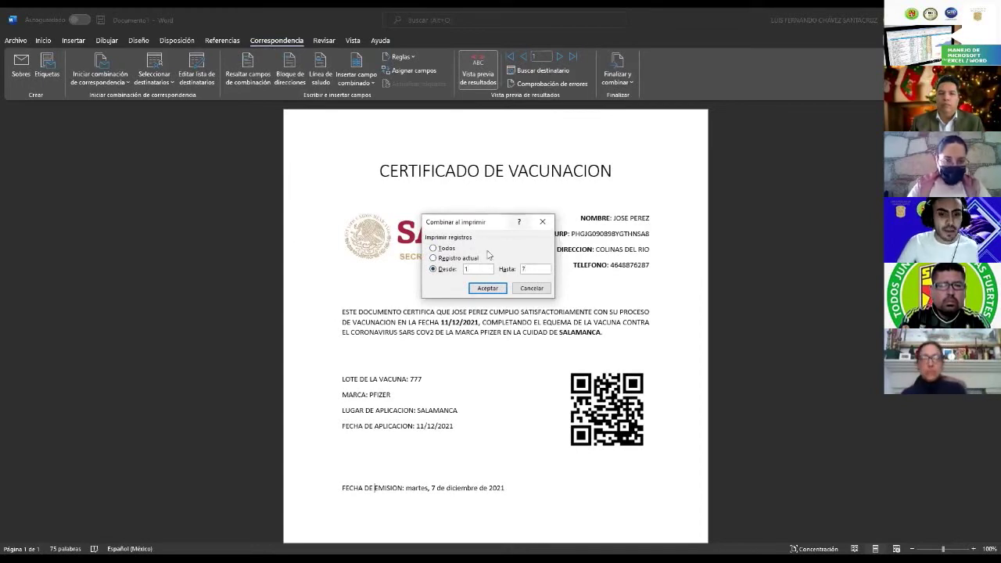
pyautogui.click(487, 289)
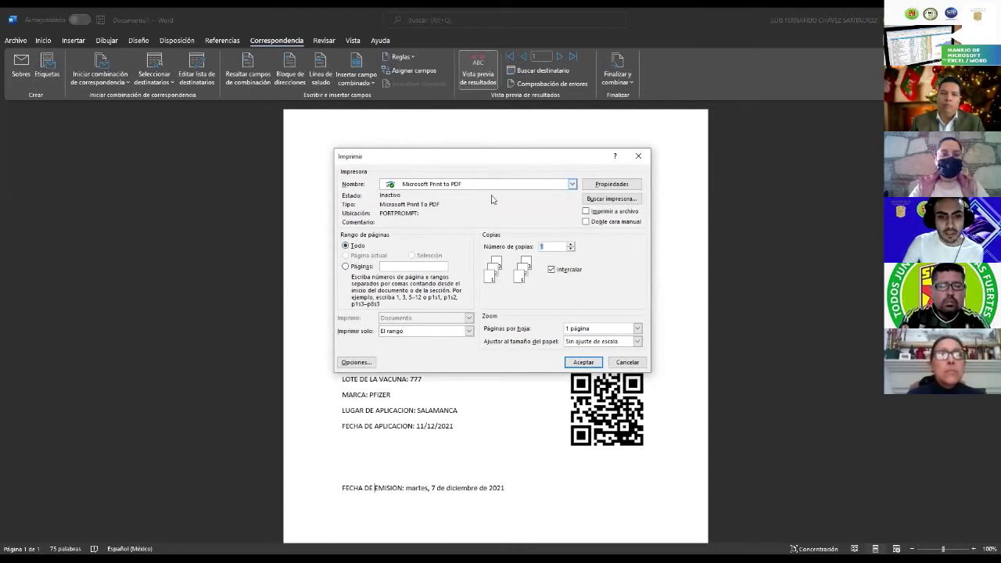
# - Print the merged certificates to a PDF file named Certificados
pyautogui.click(588, 363)
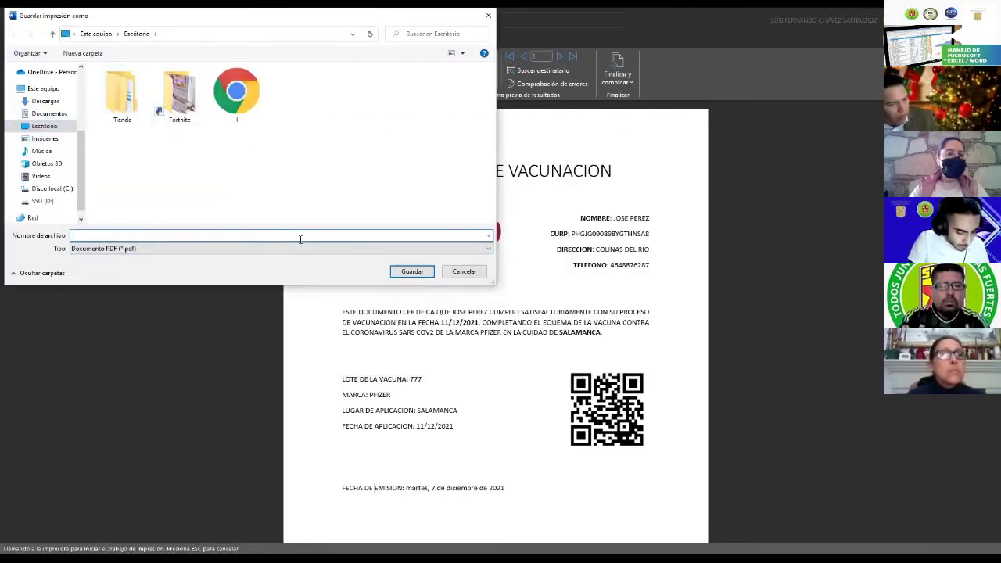
pyautogui.write('Certificados')
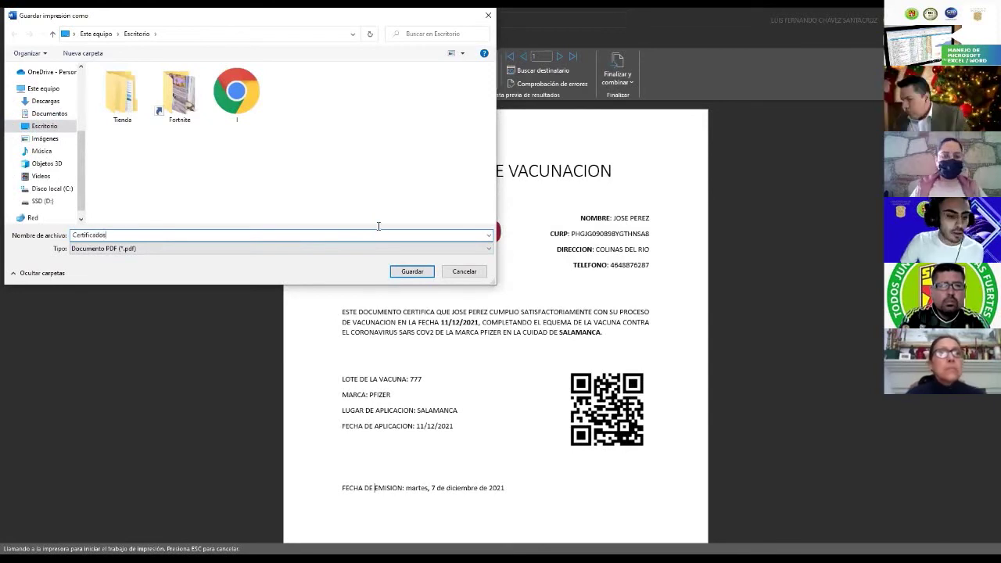
pyautogui.press('Return')
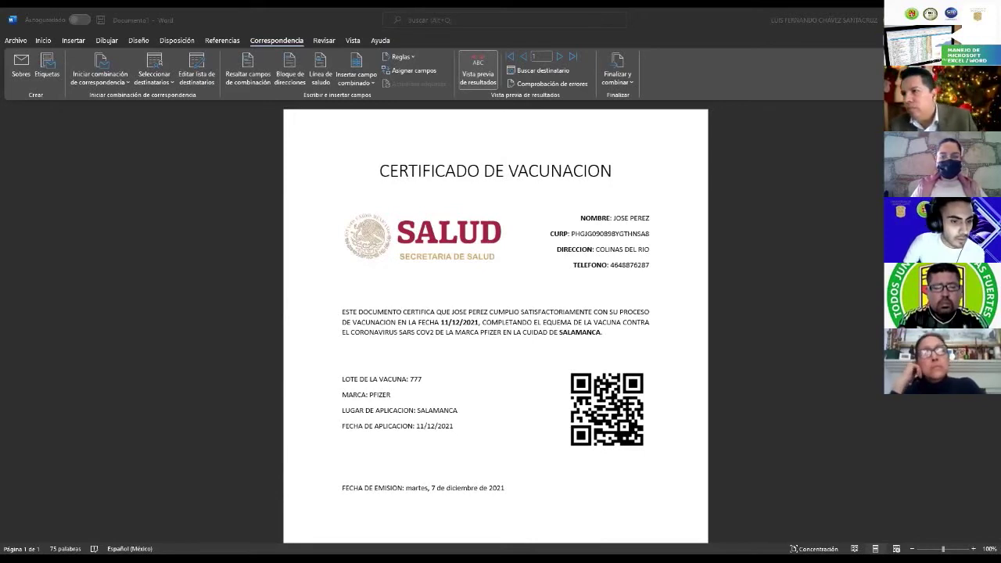
# - Open the Certificados PDF from the Escritorio folder
pyautogui.hotkey('alt', 'Tab')
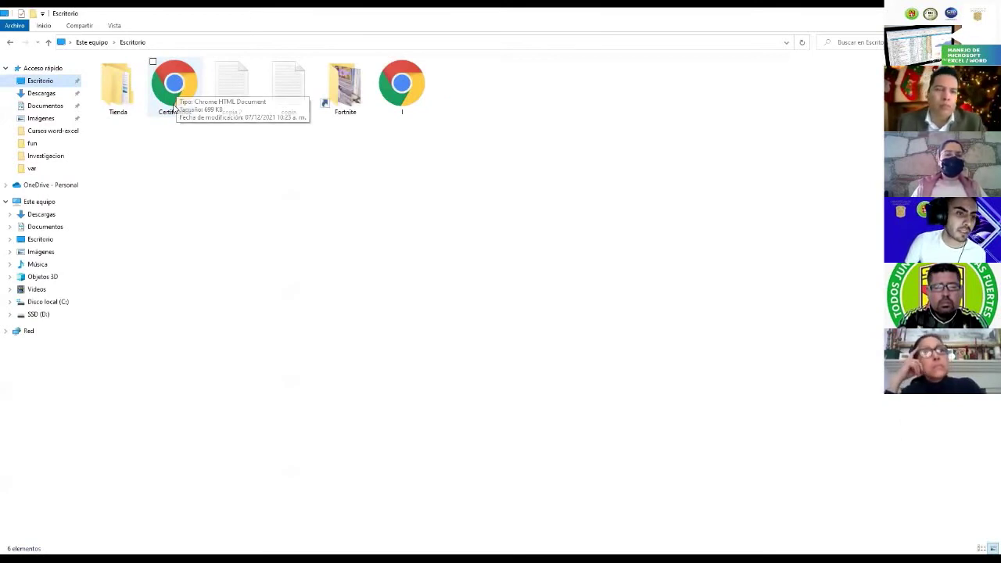
pyautogui.click(174, 107)
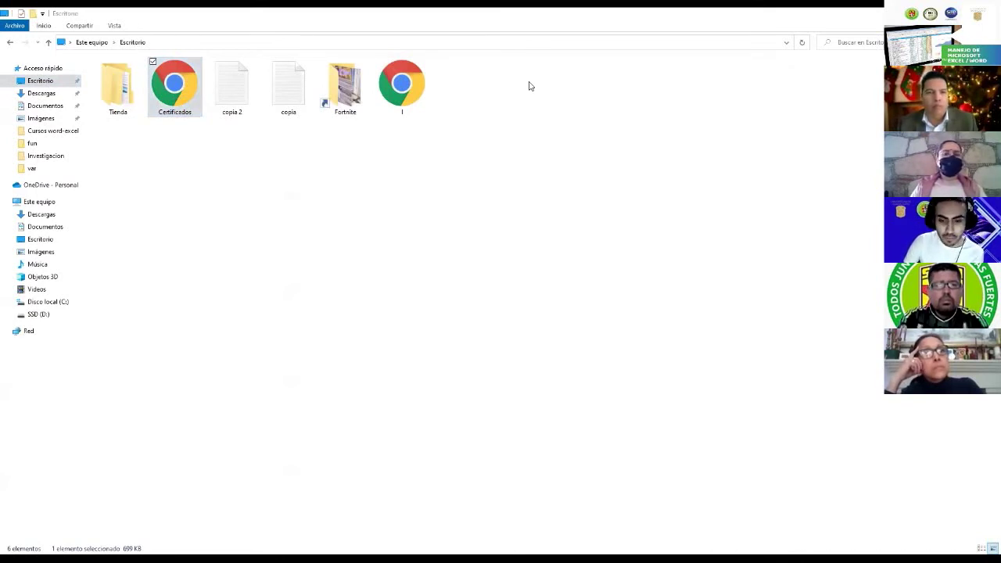
pyautogui.hotkey('alt', 'Tab')
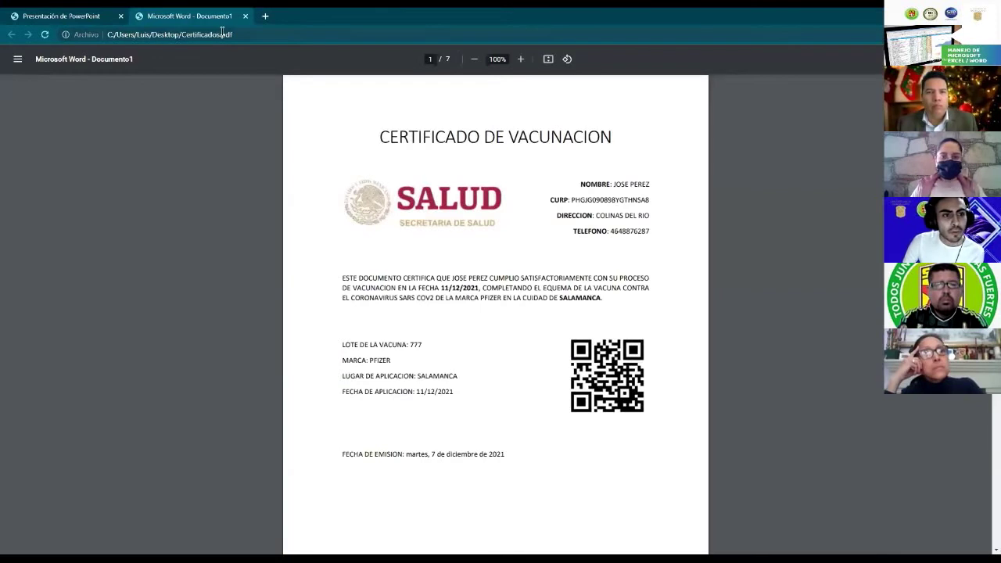
# - Review all seven filled certificate pages of Certificados.pdf, then return to Word
pyautogui.scroll(-2, 570, 215)
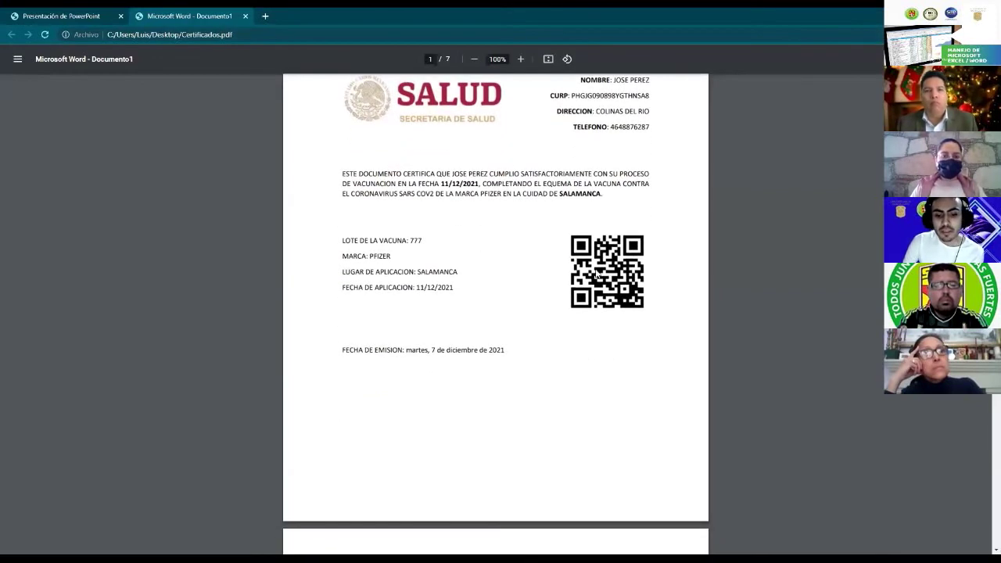
pyautogui.scroll(-1, 592, 269)
pyautogui.scroll(-1, 461, 280)
pyautogui.scroll(-1, 476, 297)
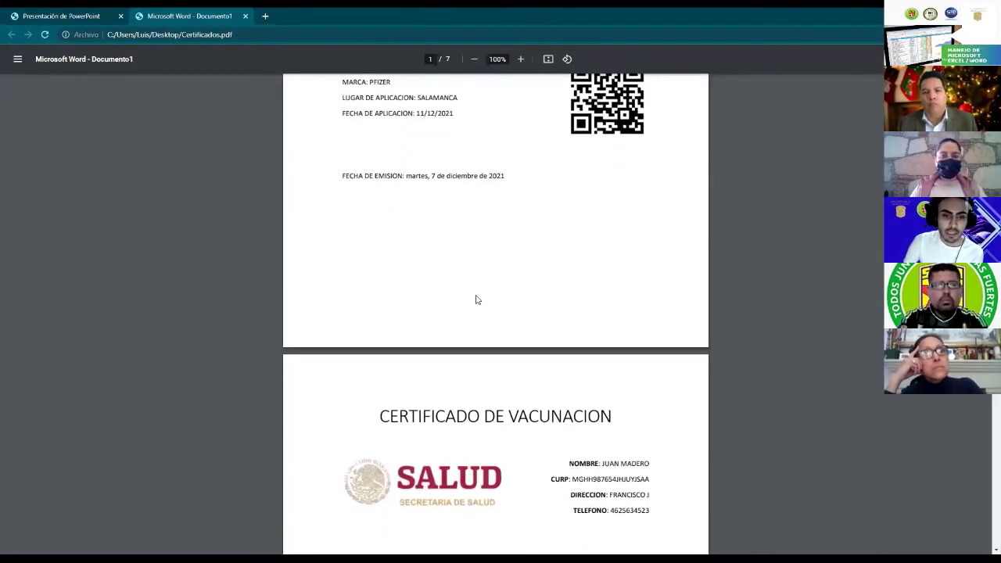
pyautogui.scroll(-1, 515, 297)
pyautogui.scroll(-2, 524, 294)
pyautogui.scroll(-2, 533, 288)
pyautogui.scroll(-1, 532, 287)
pyautogui.scroll(-1, 533, 287)
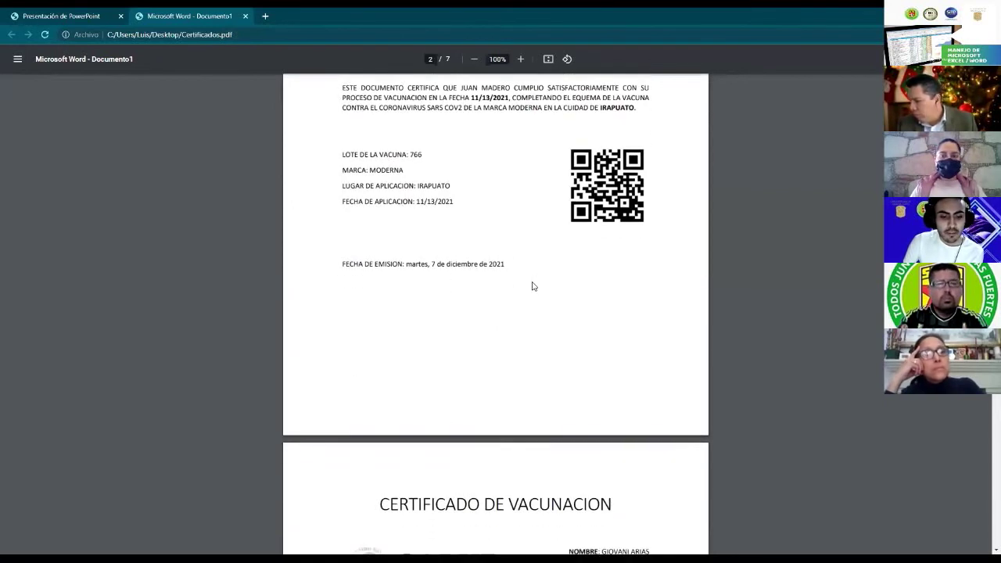
pyautogui.scroll(-1, 547, 285)
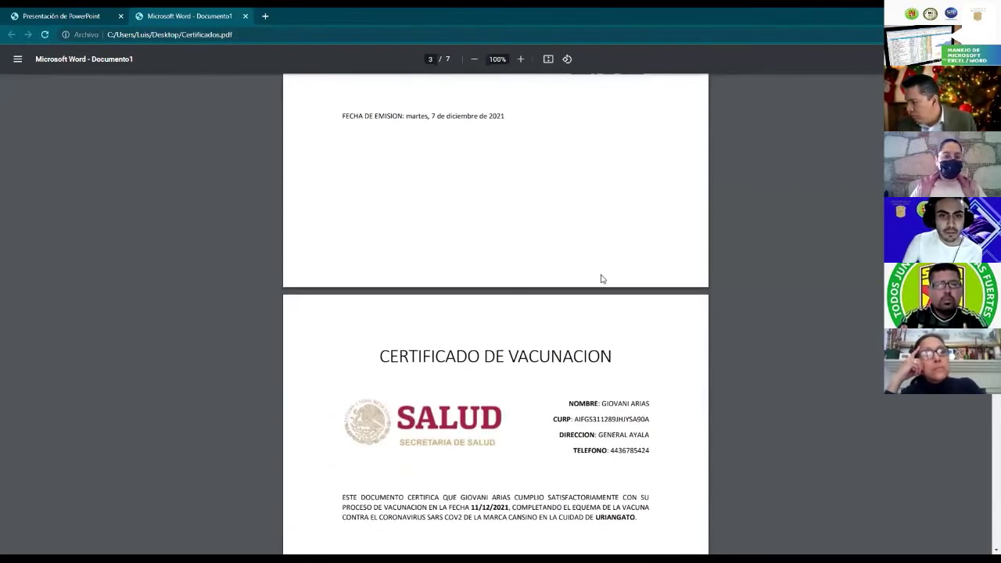
pyautogui.scroll(-3, 607, 266)
pyautogui.scroll(-10, 611, 251)
pyautogui.scroll(-12, 199, 481)
pyautogui.scroll(-3, 539, 89)
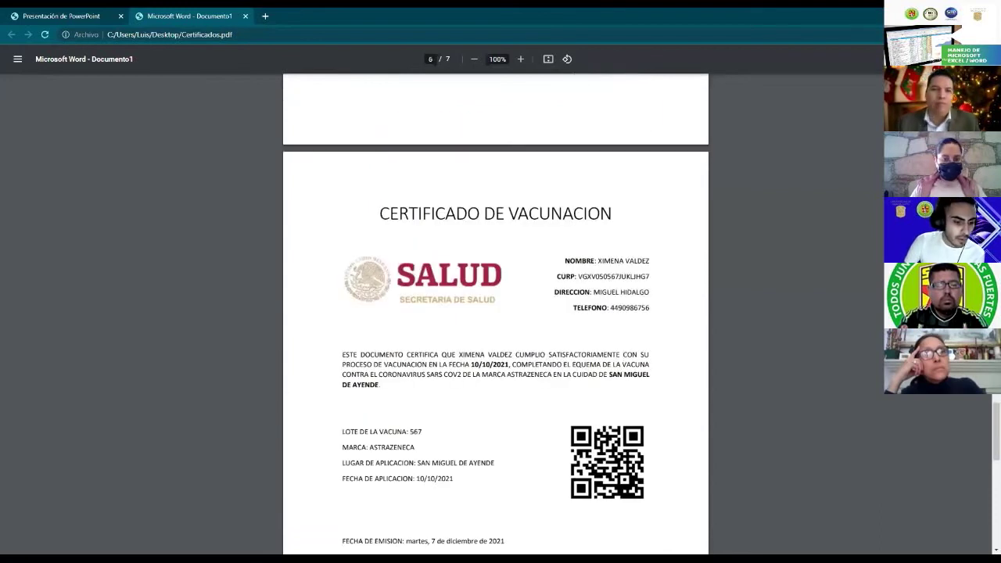
pyautogui.scroll(5, 539, 89)
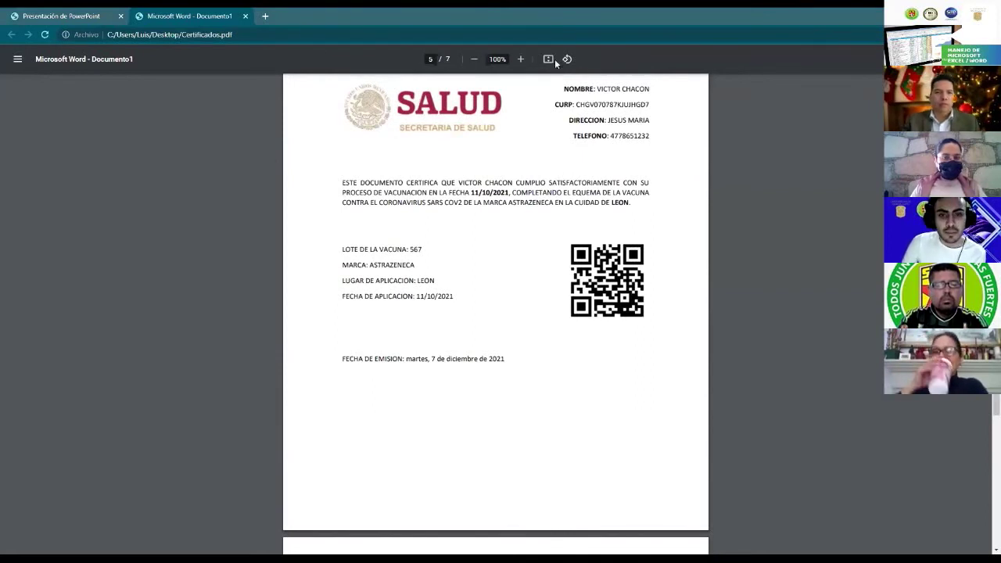
pyautogui.hotkey('alt', 'Tab')
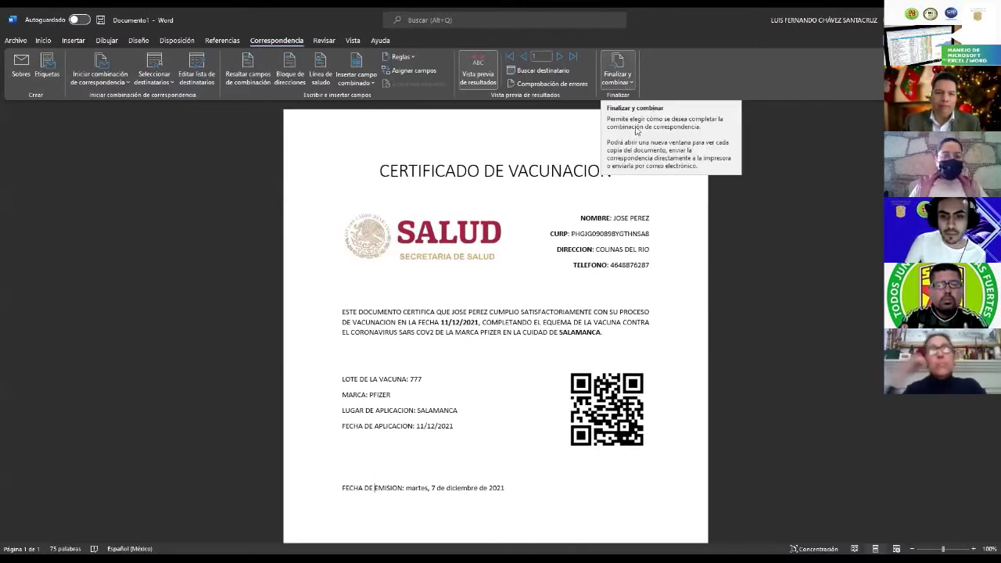
# - Open the Merge to E-mail dialog, inspect the Para field list, then switch to the Excel data
pyautogui.click(617, 74)
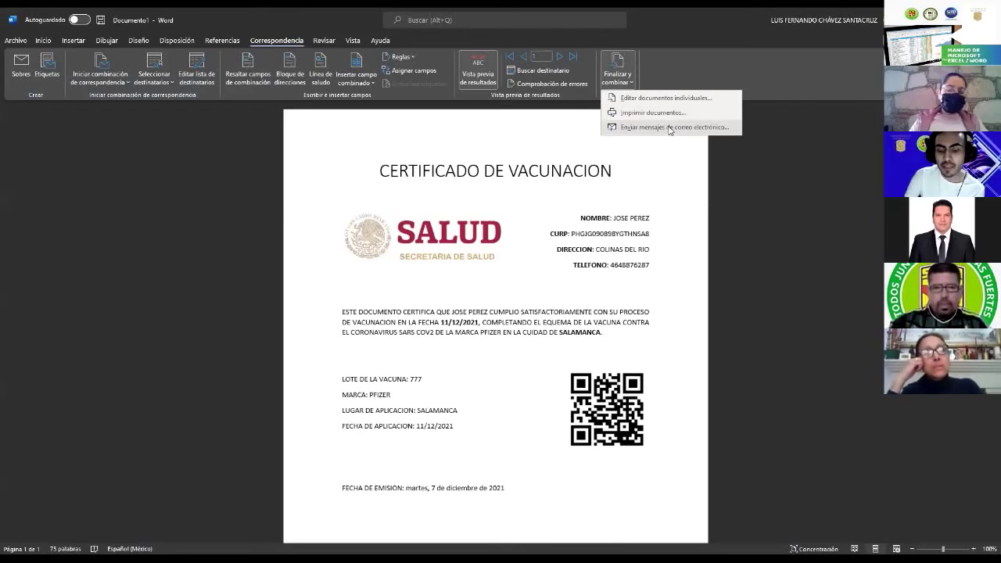
pyautogui.click(618, 129)
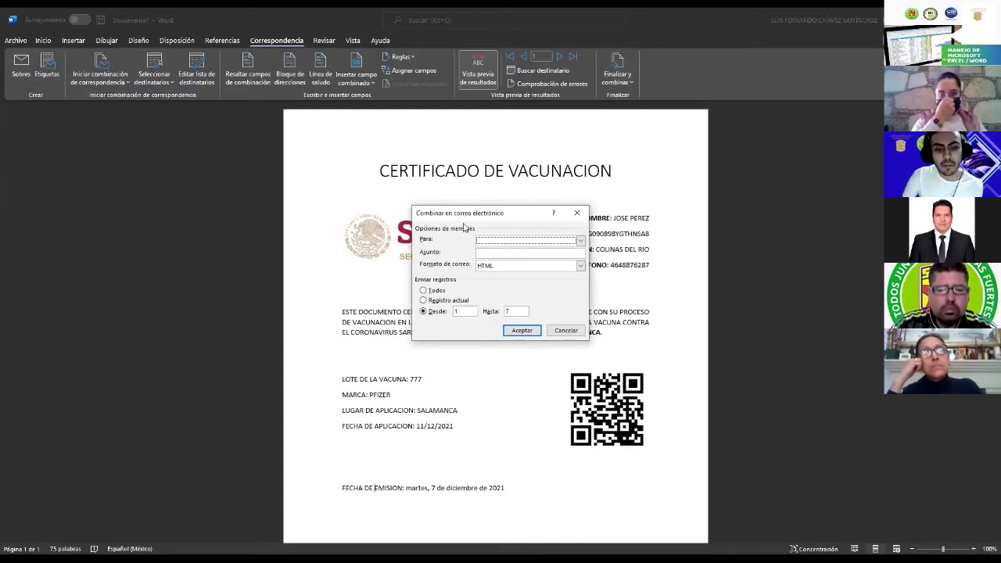
pyautogui.click(580, 241)
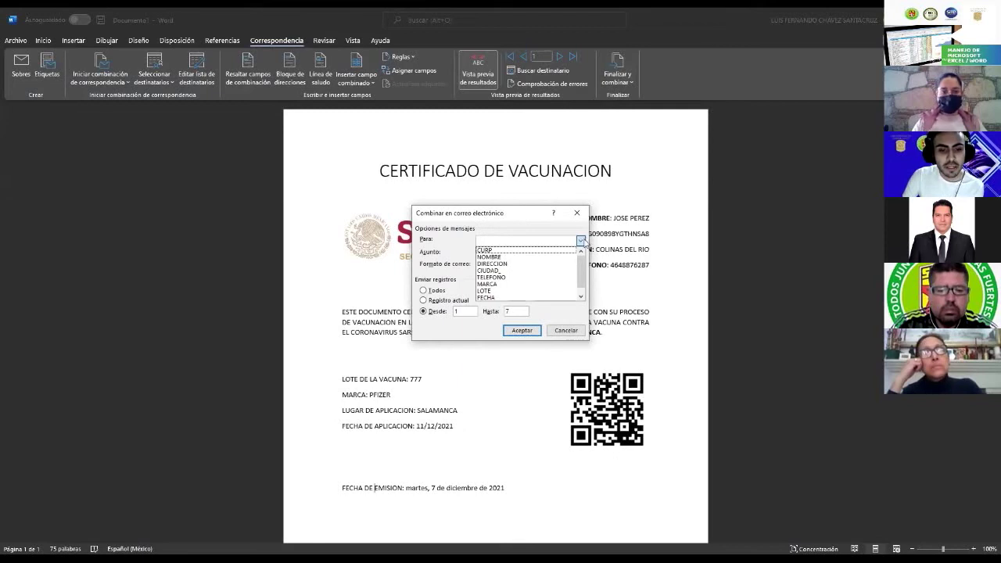
pyautogui.click(429, 256)
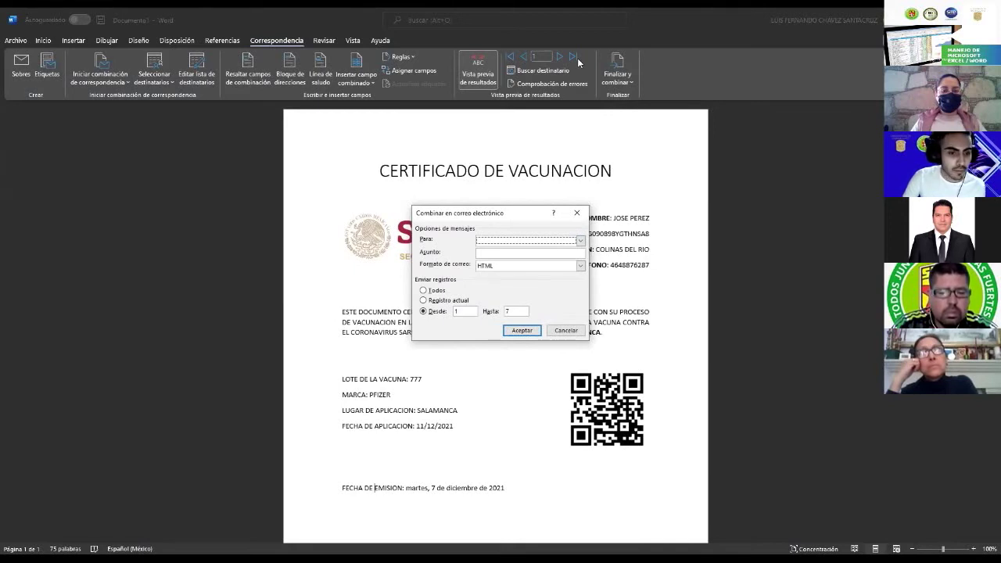
pyautogui.click(444, 200)
pyautogui.moveTo(438, 205); pyautogui.dragTo(420, 189)
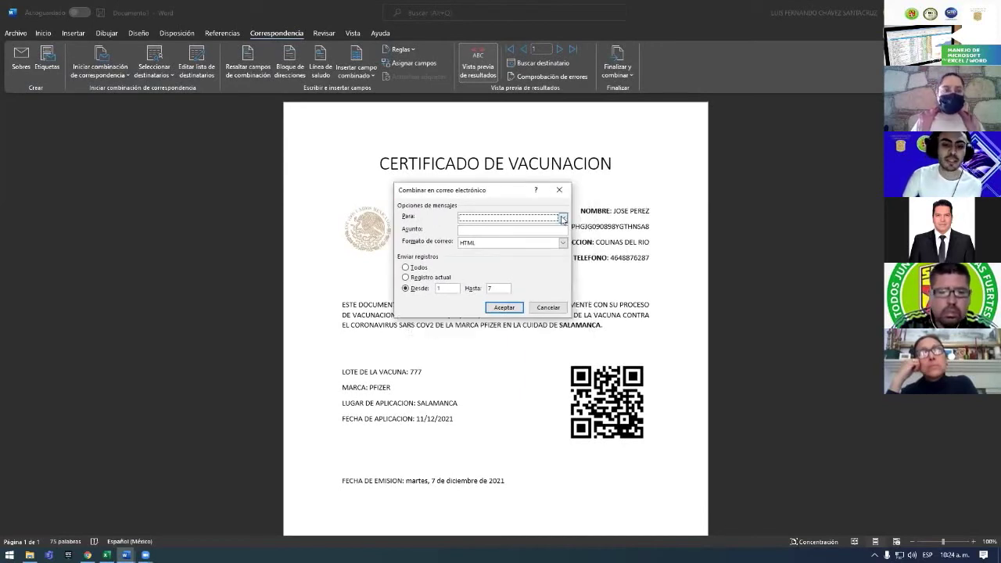
pyautogui.click(563, 219)
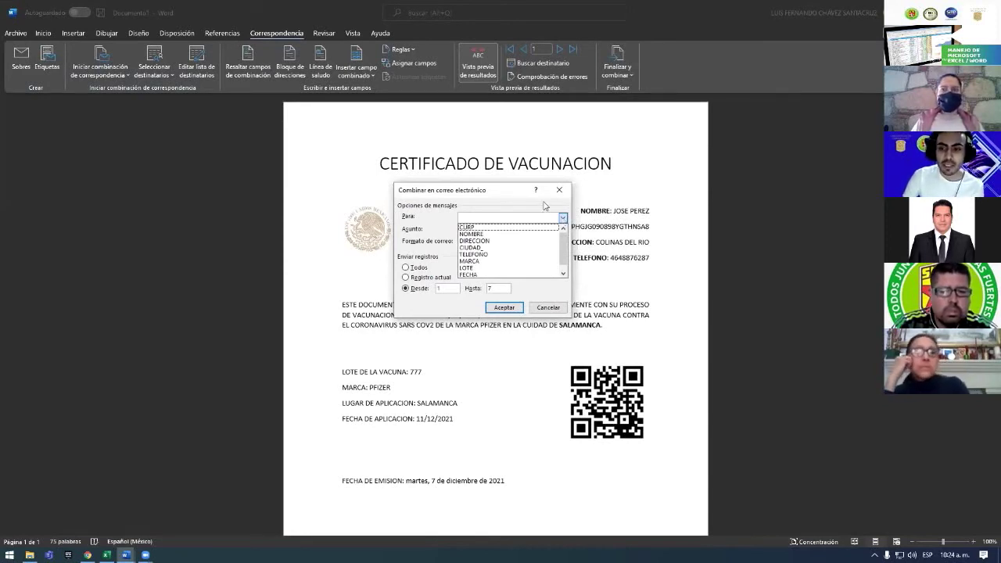
pyautogui.click(529, 99)
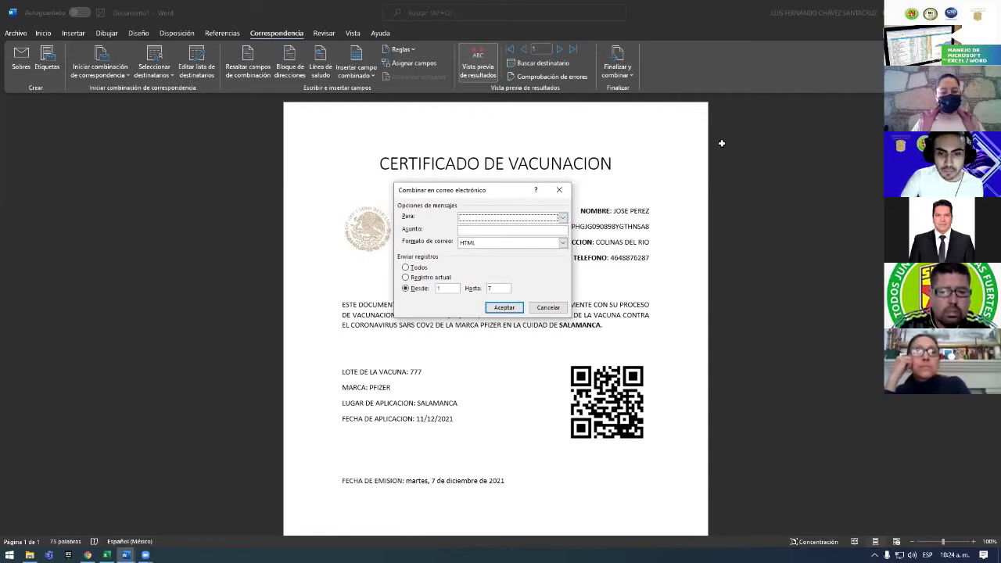
pyautogui.hotkey('alt', 'Tab')
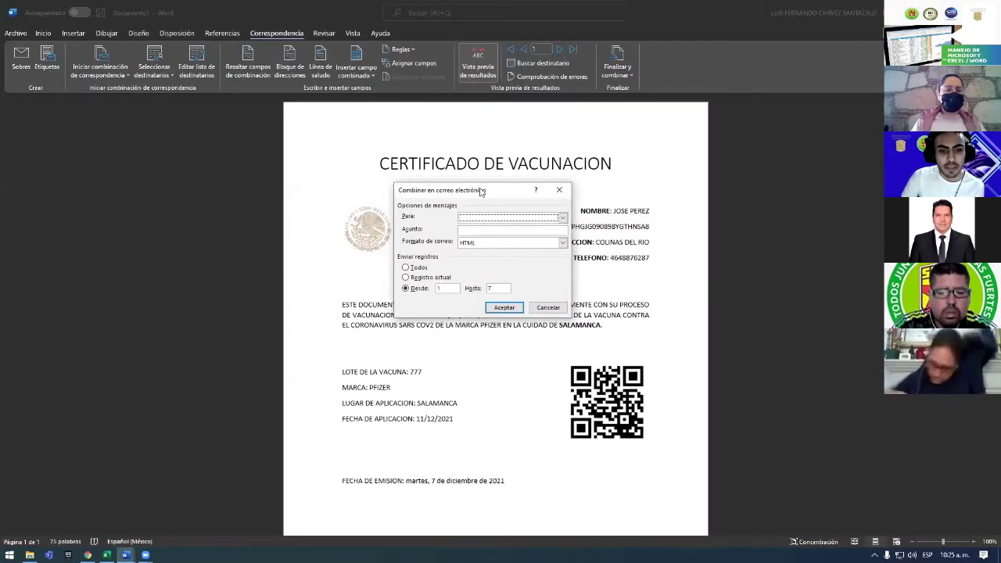
# - Set the recipient field to CORREO and the subject to 'Certificado de vacunación'
pyautogui.moveTo(482, 191); pyautogui.dragTo(490, 182)
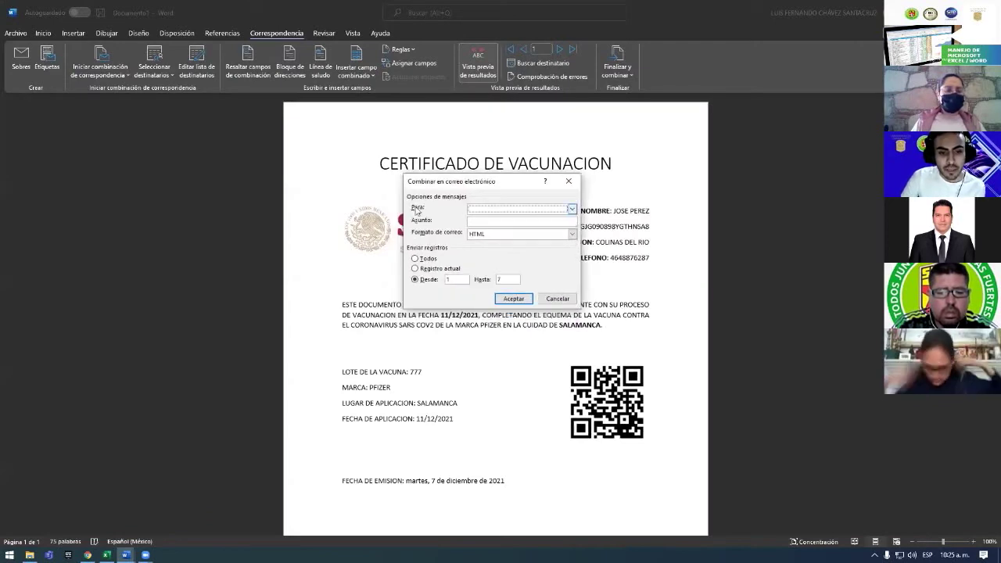
pyautogui.click(558, 210)
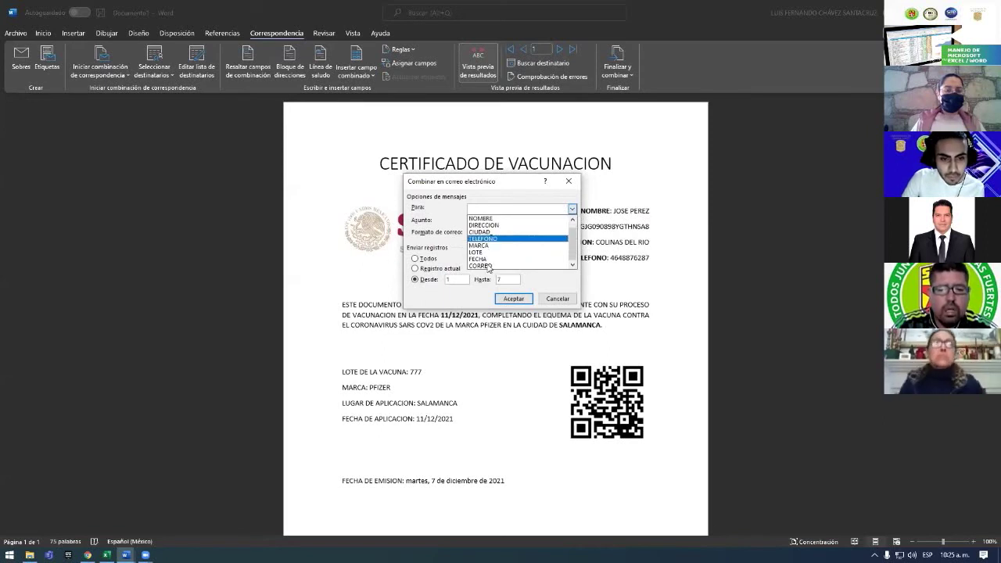
pyautogui.click(490, 210)
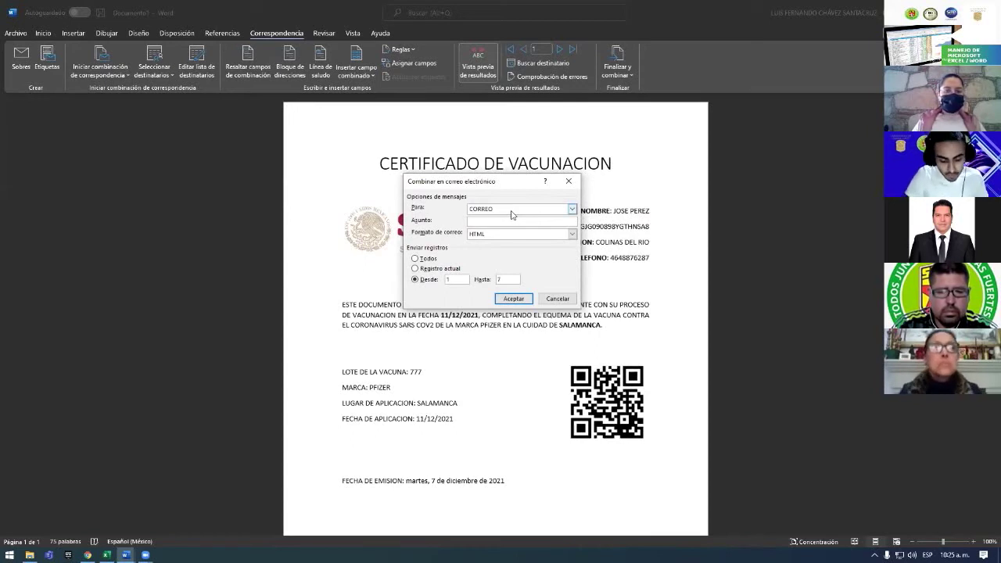
pyautogui.write('Certific')
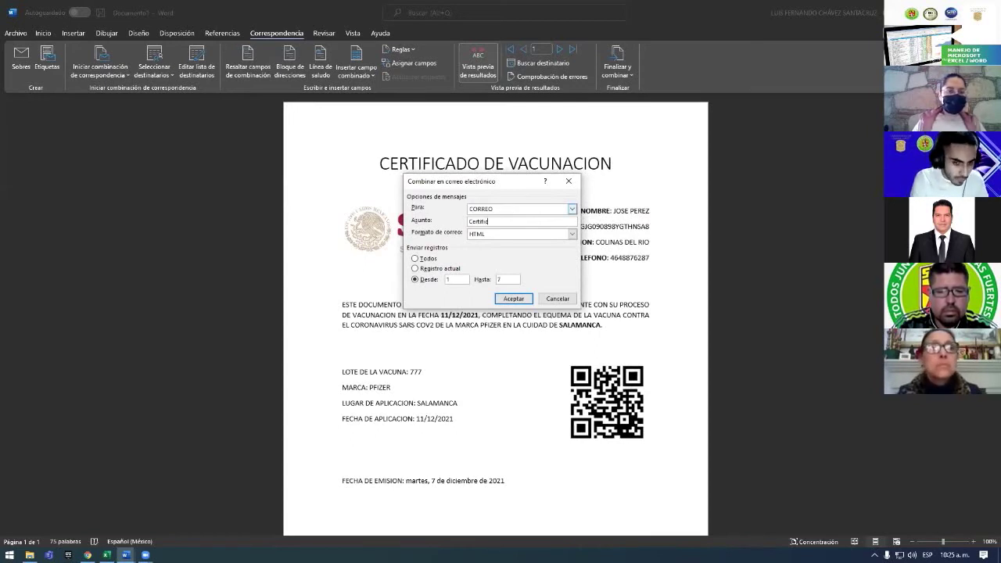
pyautogui.write('ado de vac')
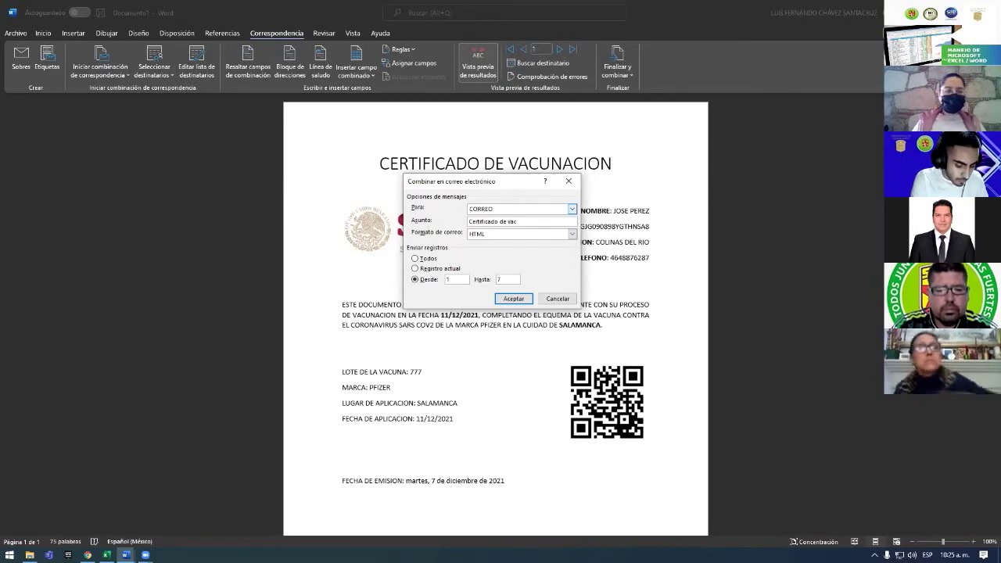
pyautogui.write('unacion')
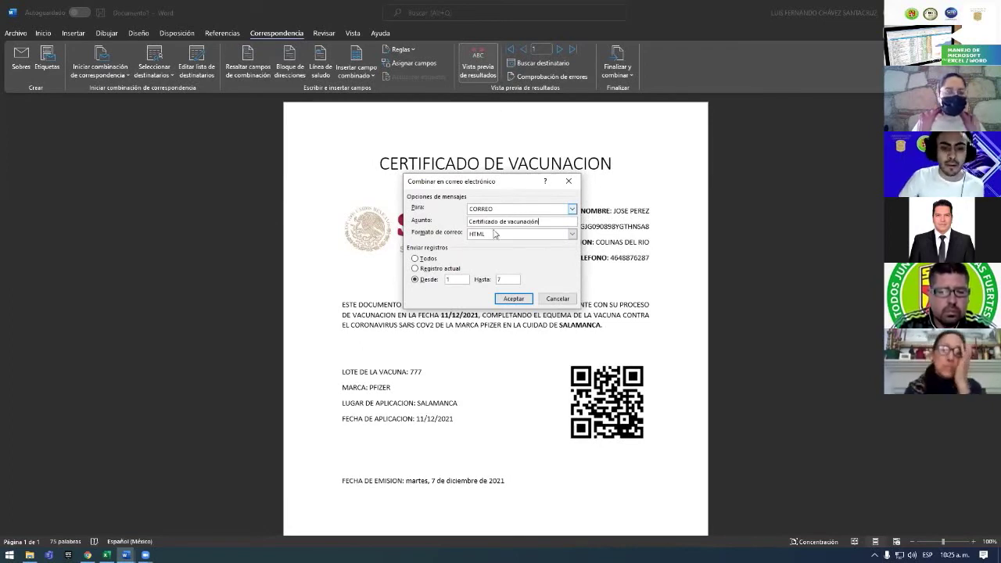
# - Choose HTML mail format and send to all records
pyautogui.click(571, 235)
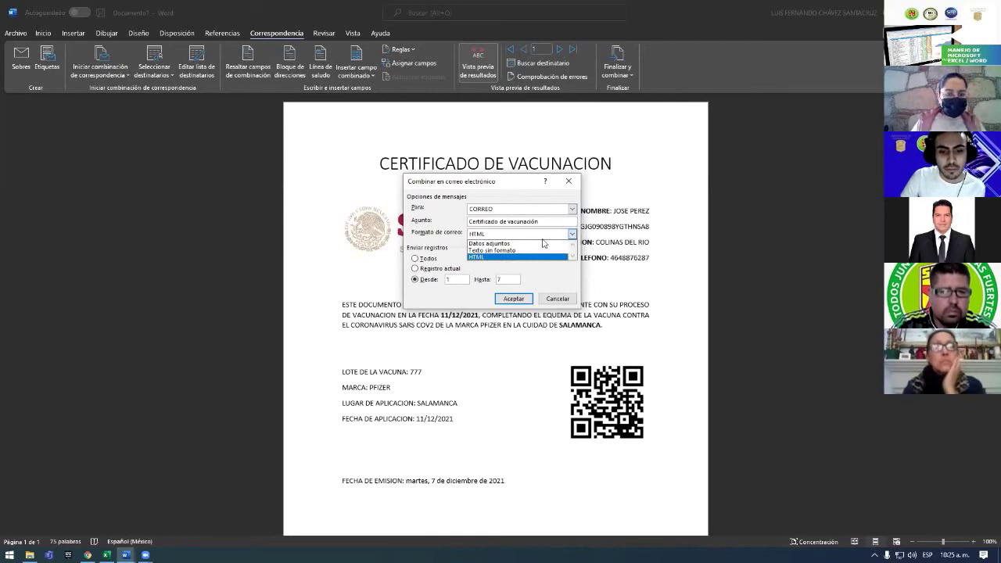
pyautogui.click(573, 235)
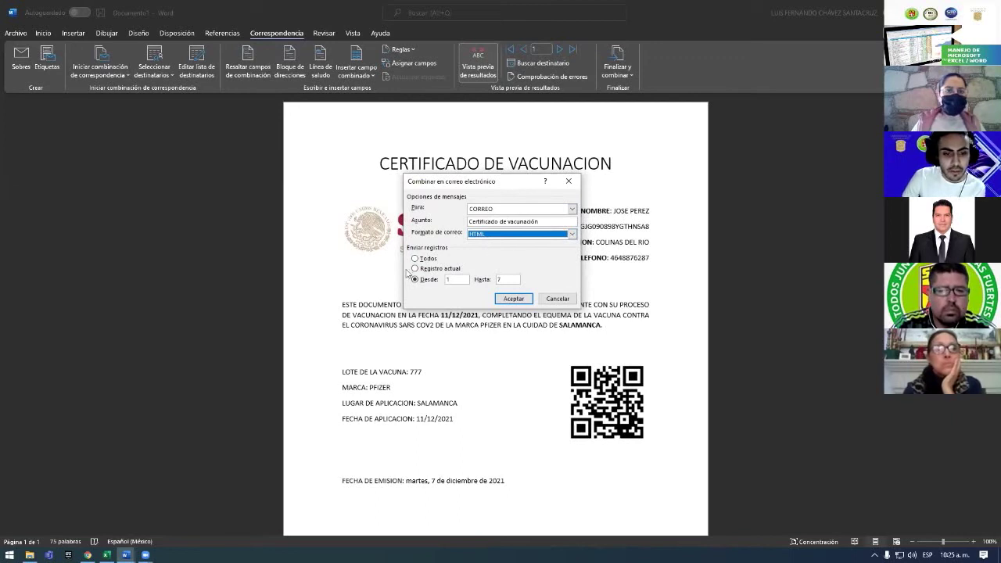
pyautogui.click(427, 269)
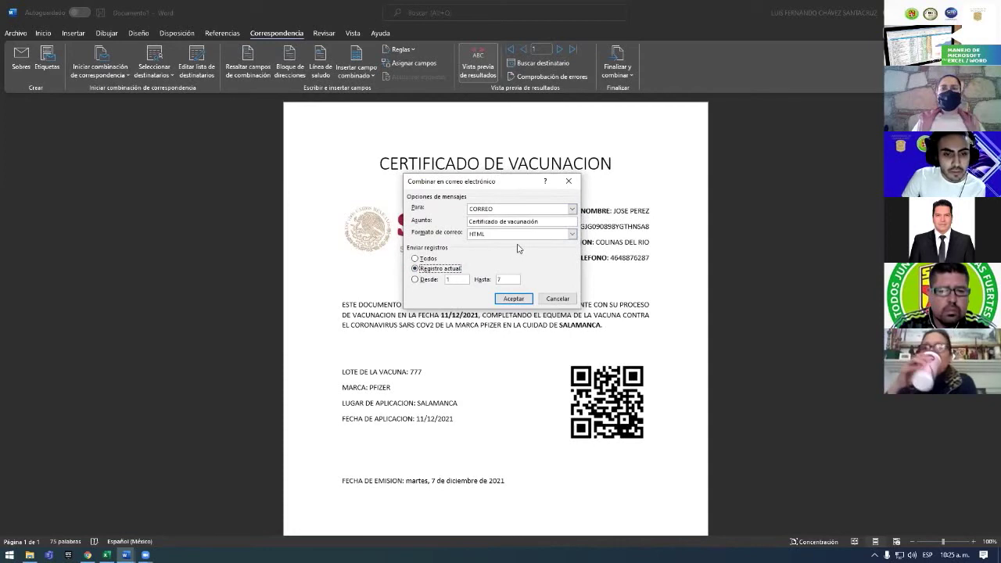
pyautogui.click(427, 259)
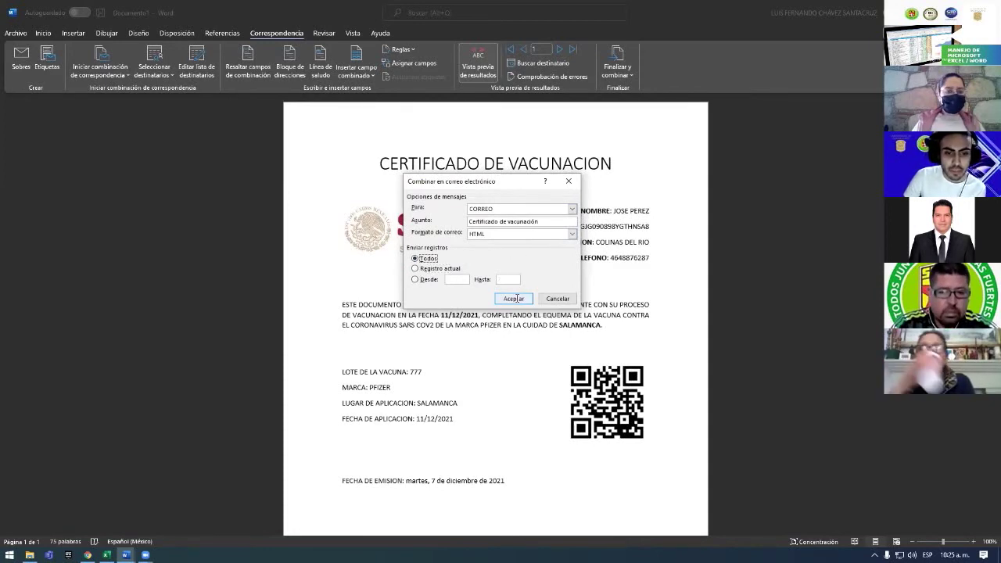
# - Send the merged certificate e-mails and launch Outlook from the Start menu
pyautogui.click(515, 299)
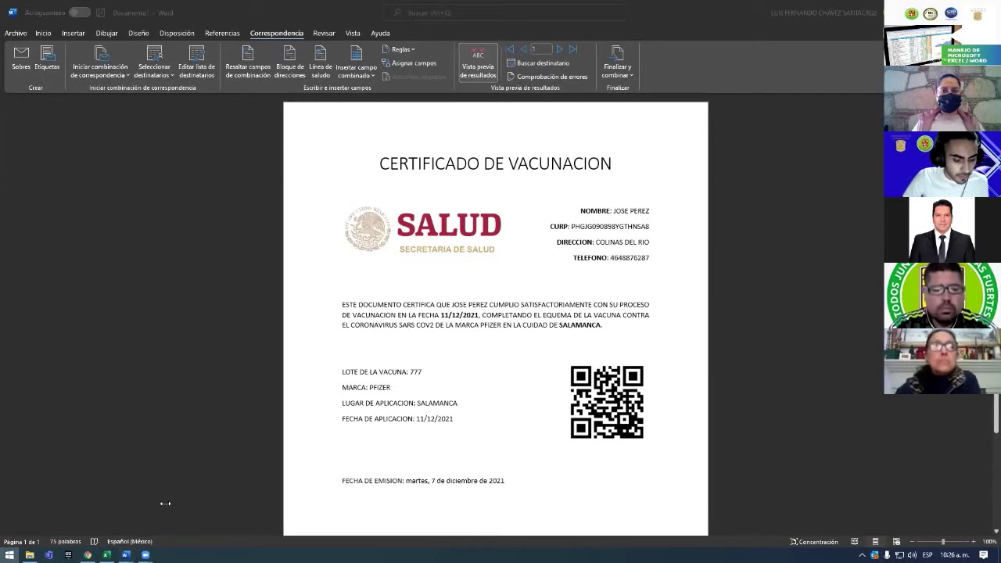
pyautogui.press('super')
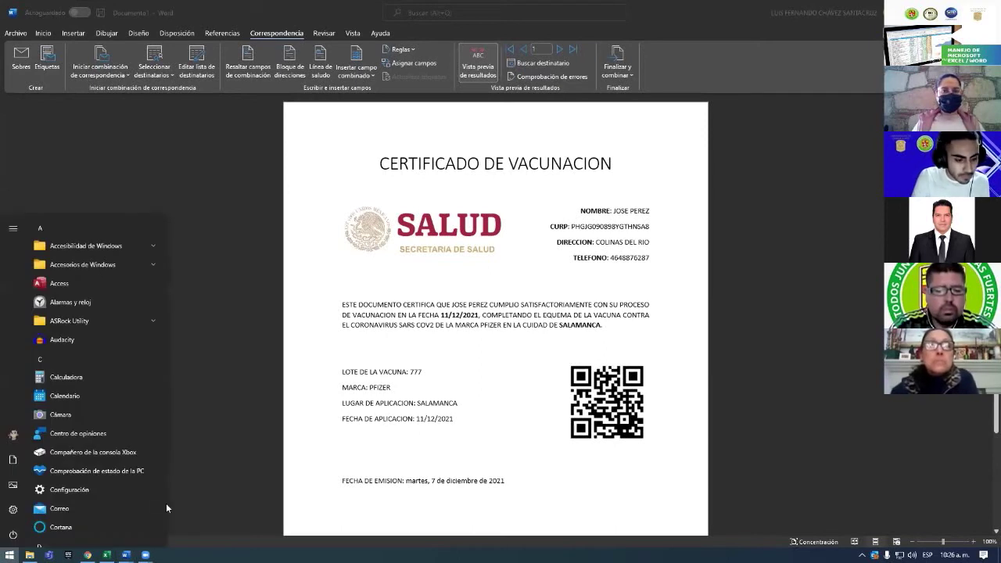
pyautogui.write('outlook')
pyautogui.click(76, 274)
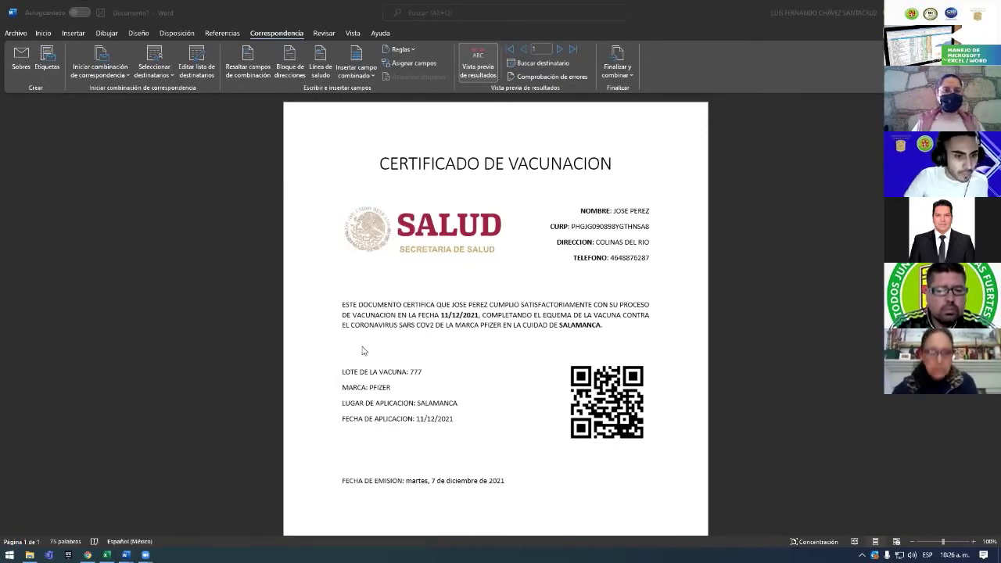
# - Dismiss Outlook's layout tip and reminder, and check the Outbox for pending certificates
pyautogui.click(180, 139)
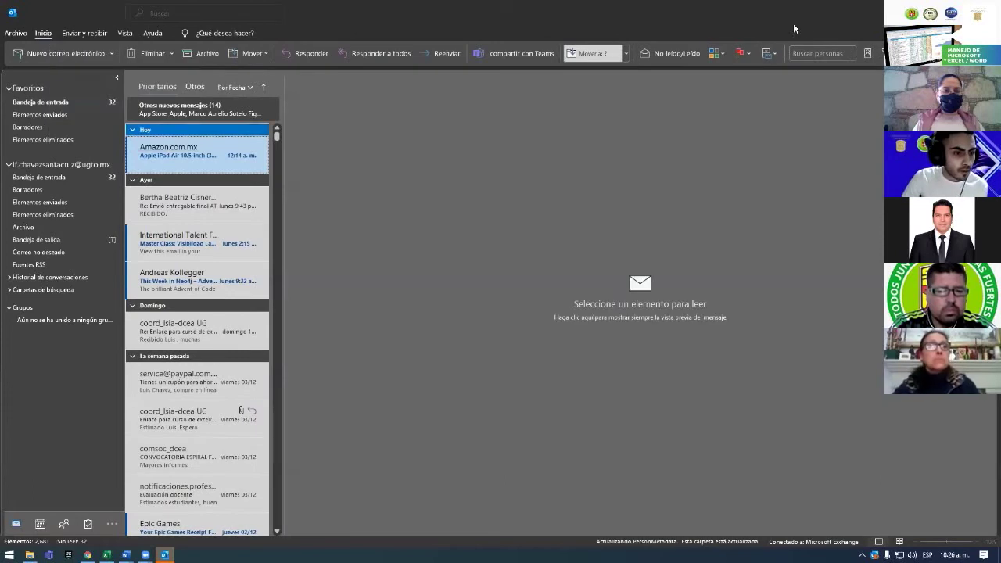
pyautogui.hotkey('alt', 'Tab')
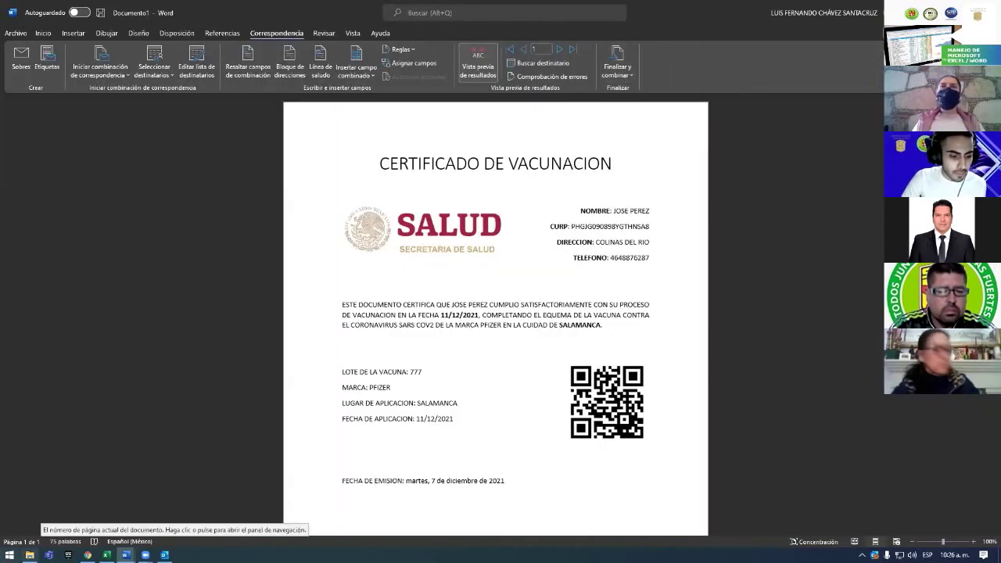
pyautogui.hotkey('alt', 'Tab')
pyautogui.click(41, 202)
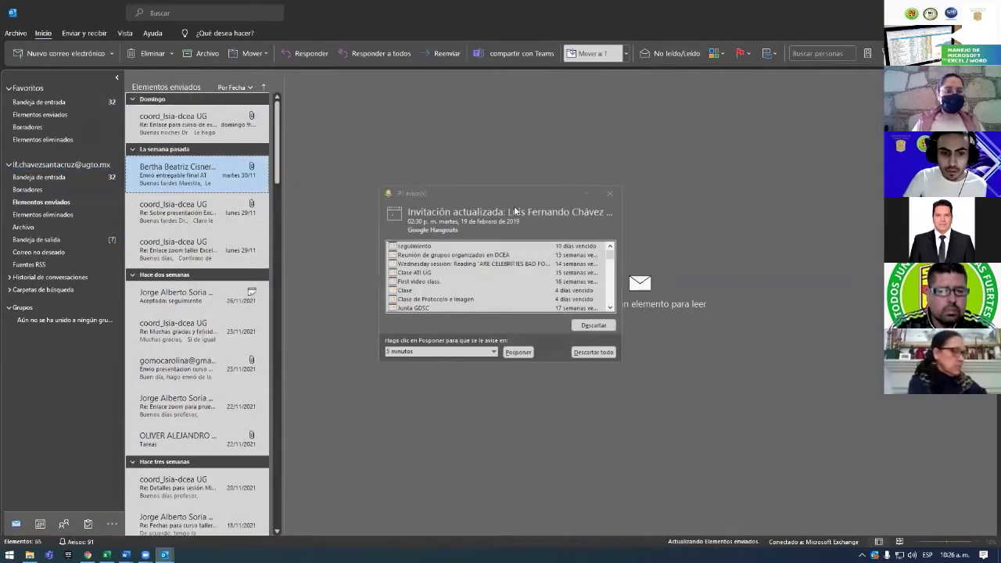
pyautogui.click(609, 194)
pyautogui.click(48, 241)
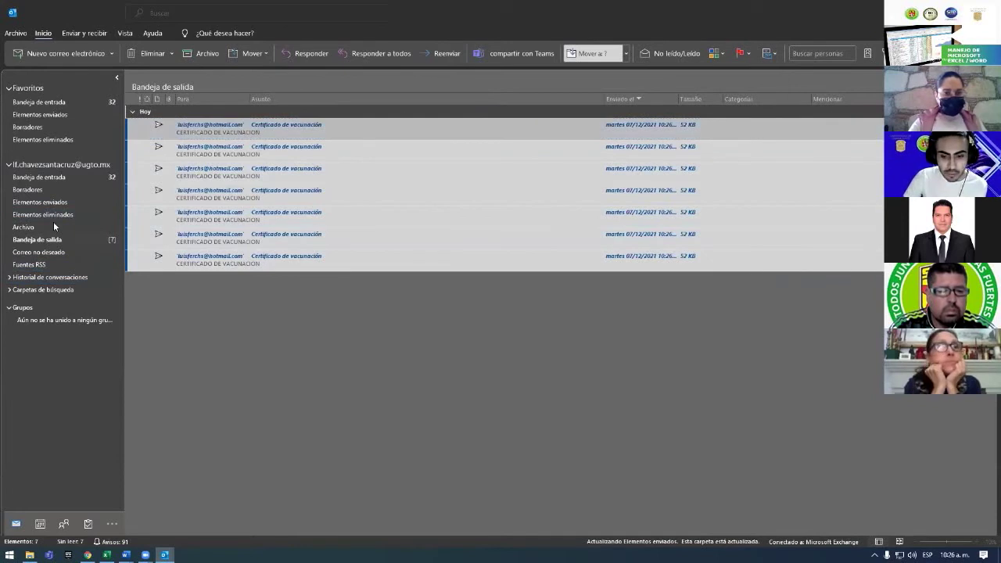
# - Browse the sent Certificado de vacunación messages in Sent Items
pyautogui.click(42, 140)
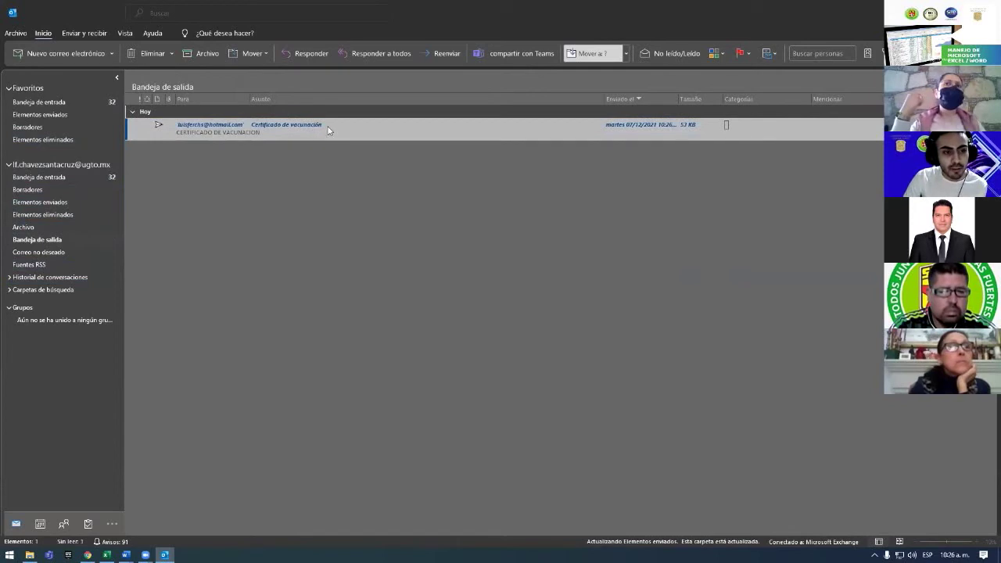
pyautogui.click(43, 203)
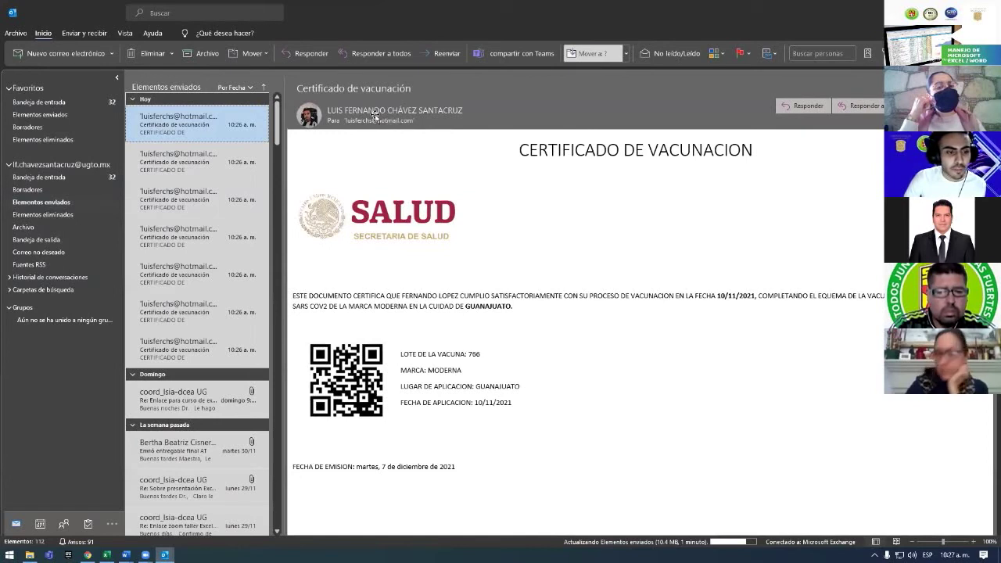
pyautogui.click(375, 117)
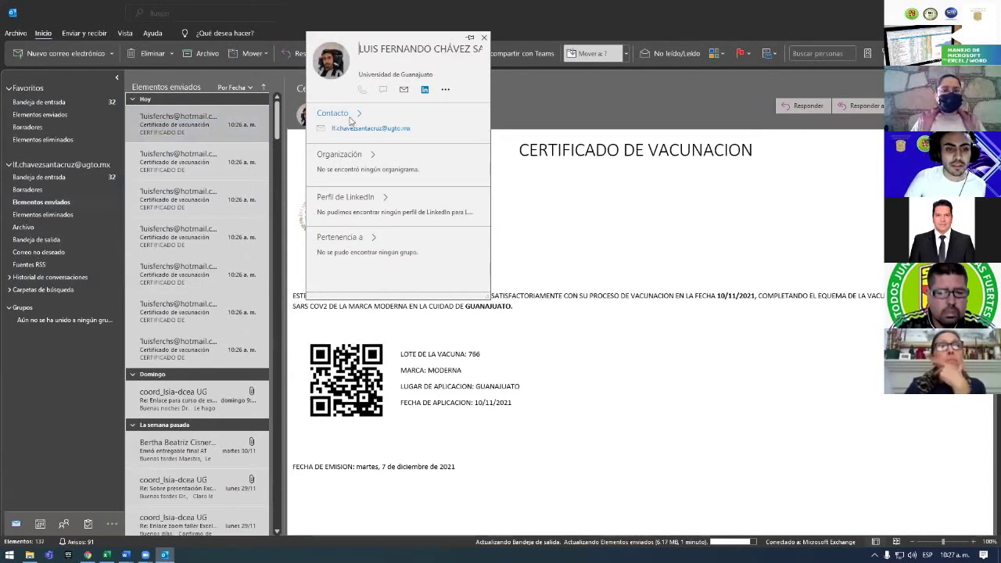
pyautogui.press('Escape')
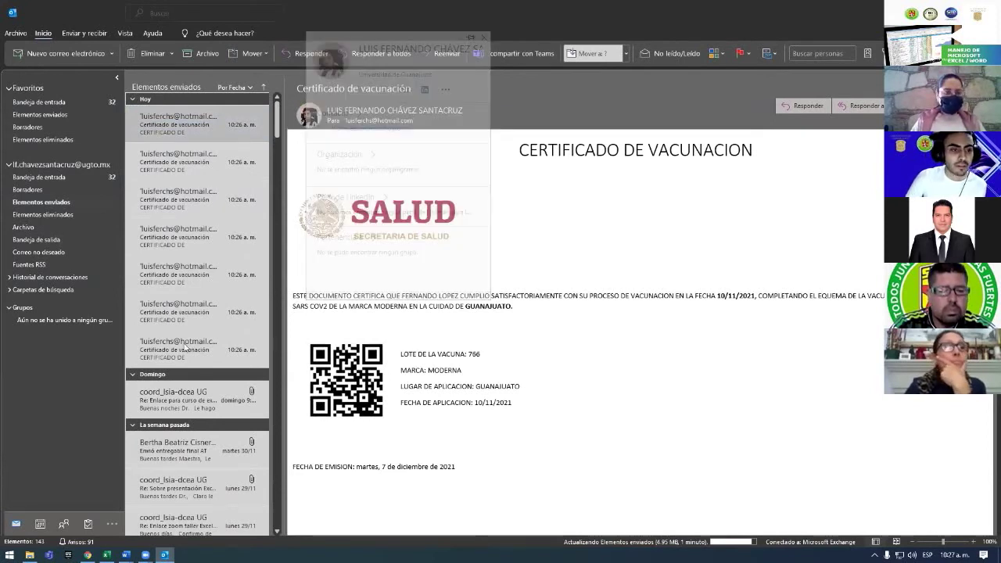
pyautogui.click(203, 160)
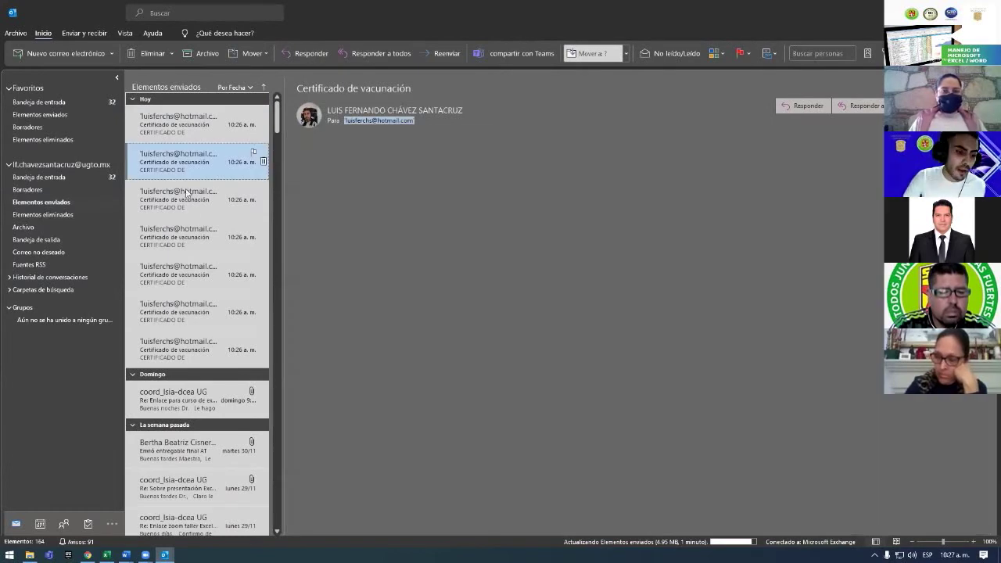
pyautogui.press('Up')
pyautogui.press('Up')
pyautogui.press('Up')
pyautogui.press('Up')
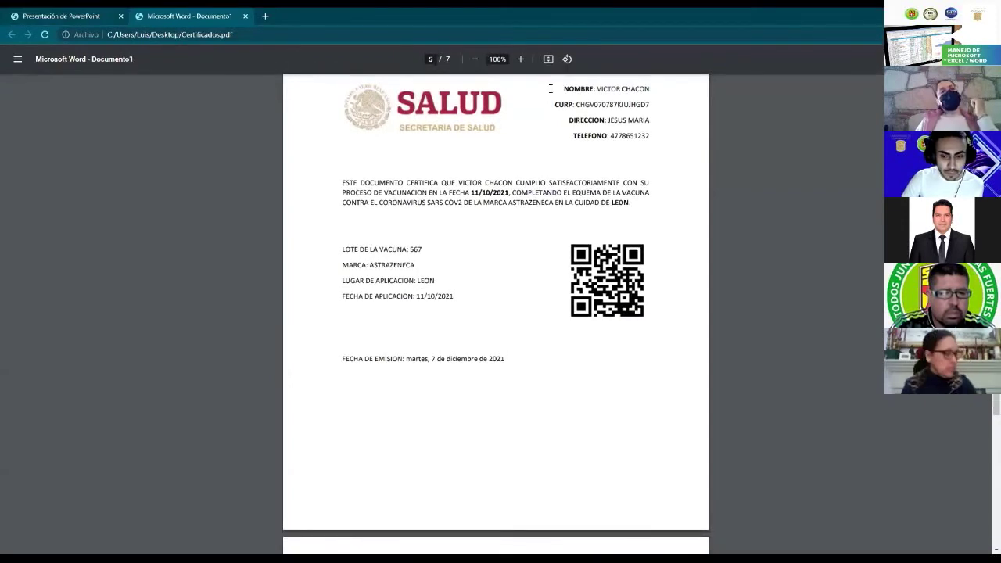
# - Step through the slides from Correspondencia combinada to Combinación, then return to Word
pyautogui.hotkey('ctrl', 'shift', 'Tab')
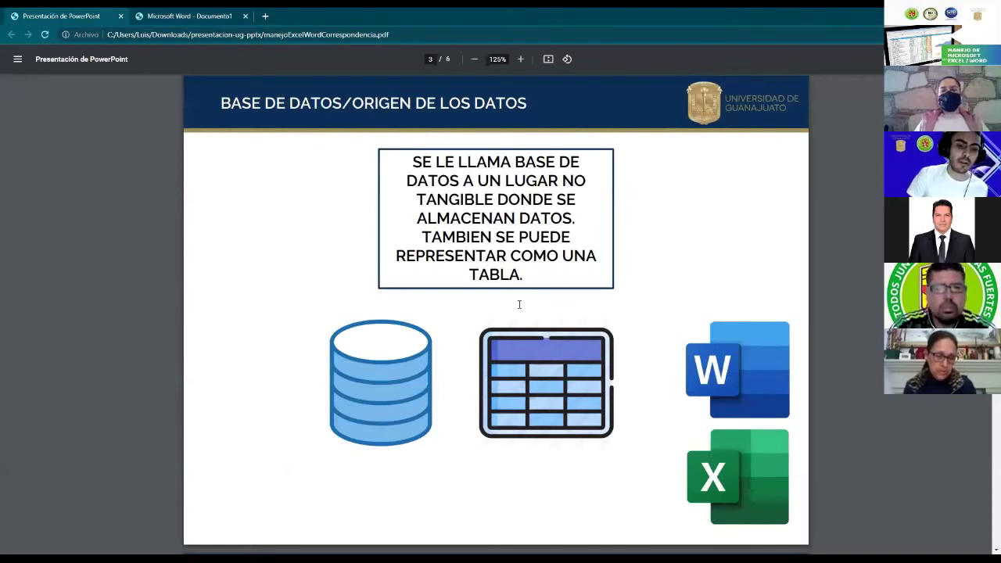
pyautogui.press('Left')
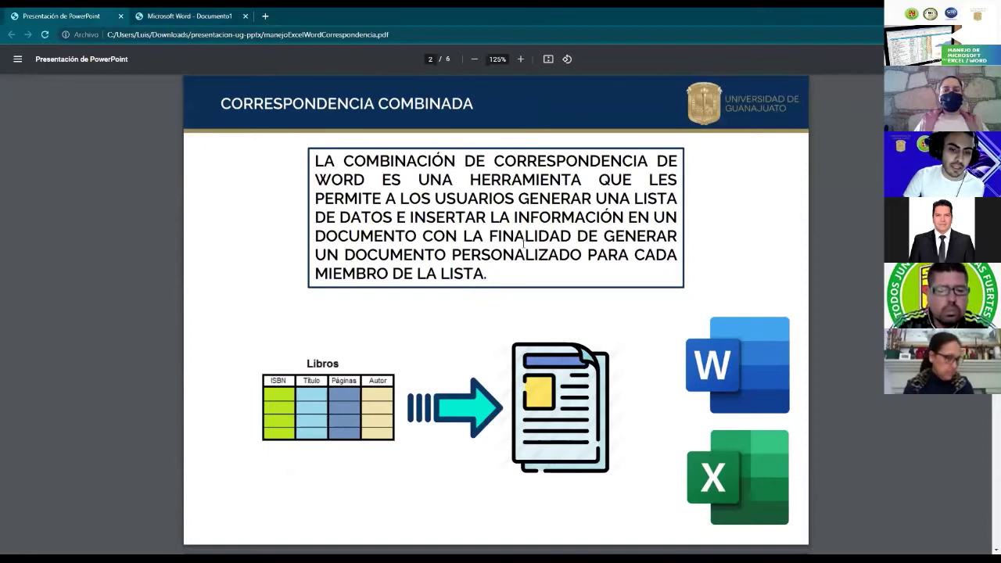
pyautogui.press('Right')
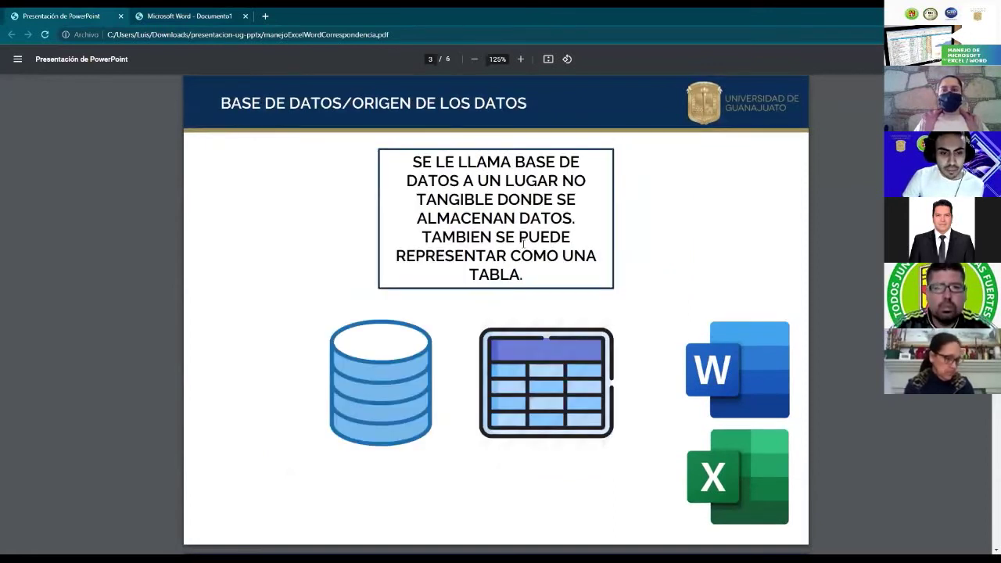
pyautogui.press('Right')
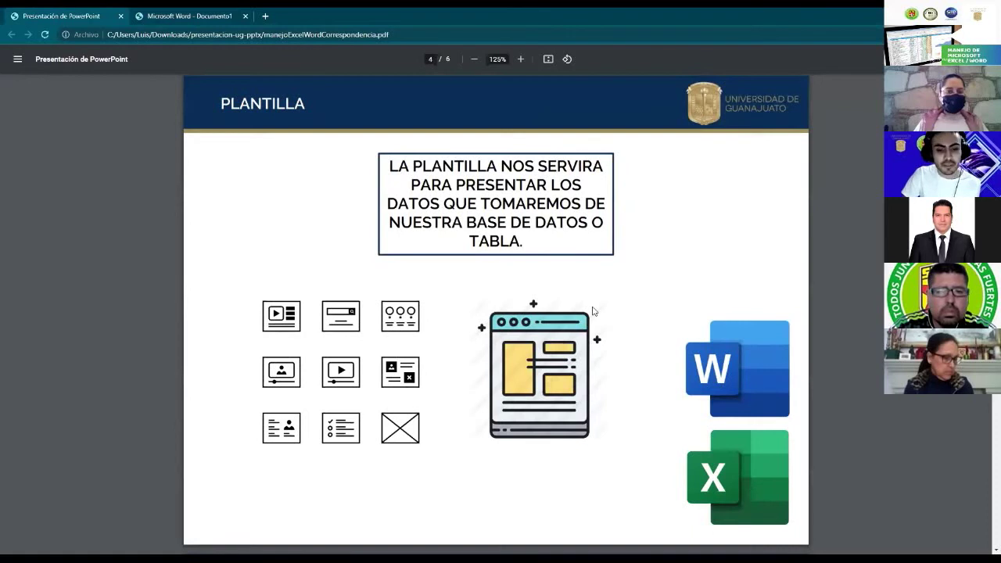
pyautogui.press('Right')
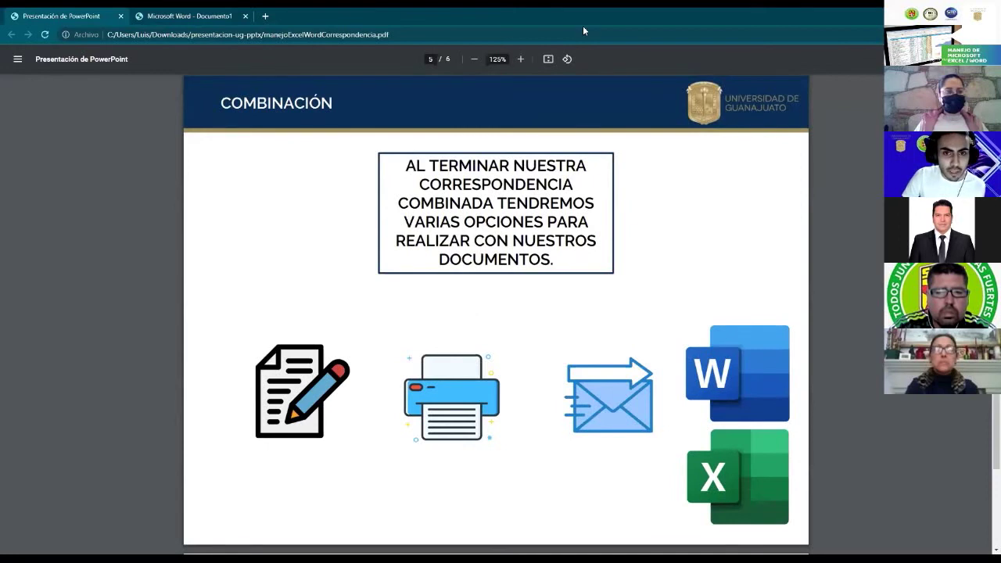
pyautogui.hotkey('alt', 'Tab')
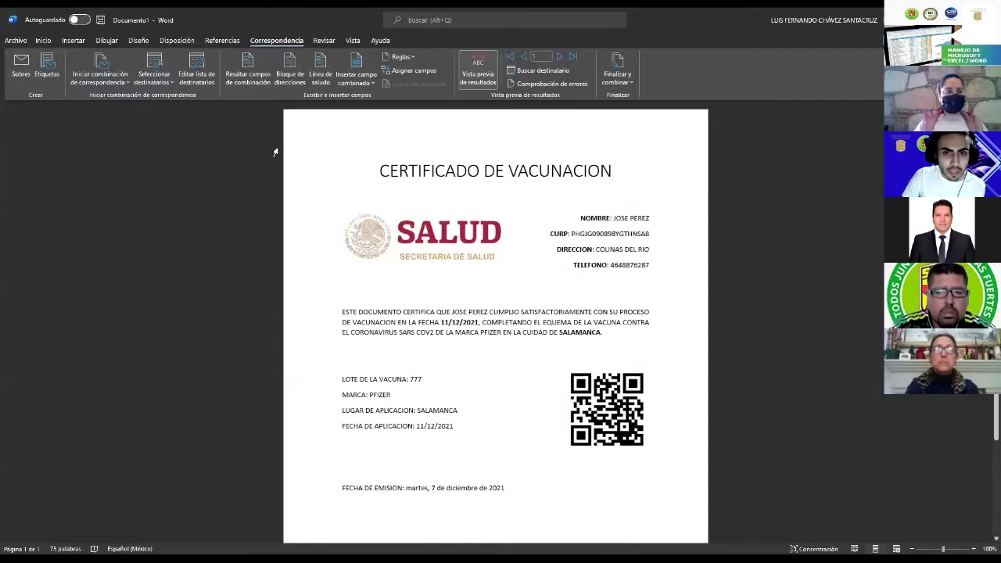
# - Create a new blank Word document, Documento2
pyautogui.click(47, 66)
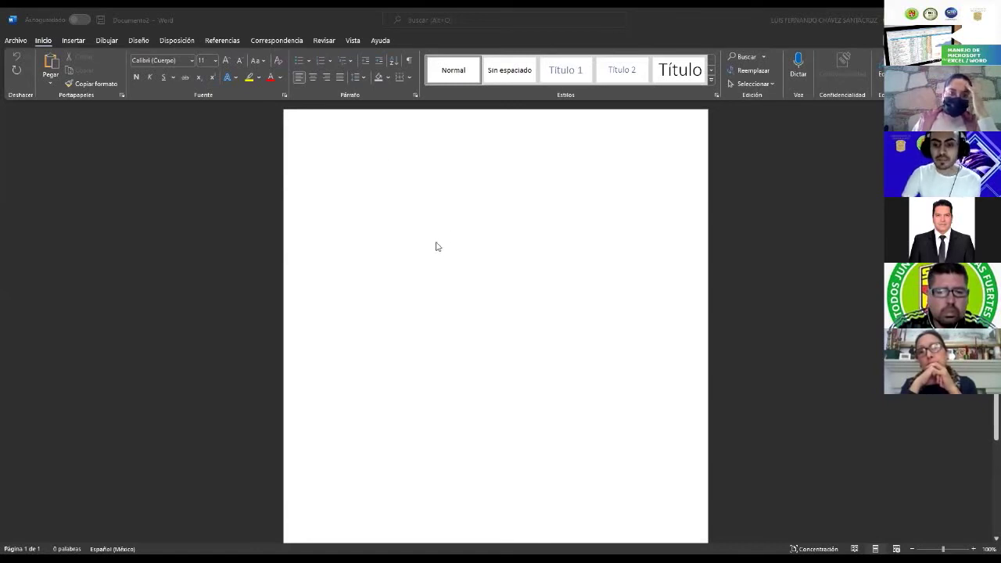
# - Start a label merge via Correspondencia > Iniciar combinación de correspondencia > Etiquetas
pyautogui.click(276, 38)
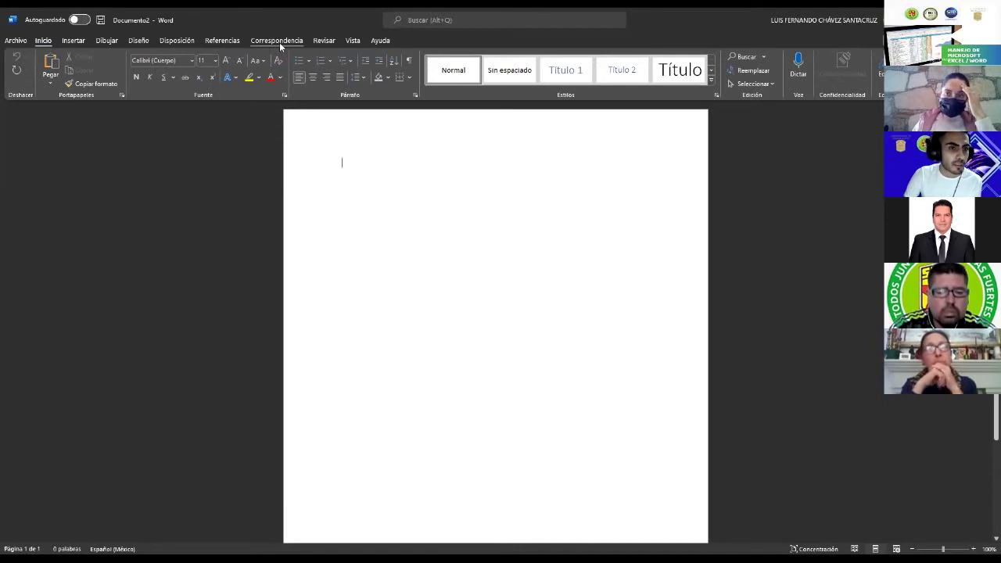
pyautogui.click(294, 40)
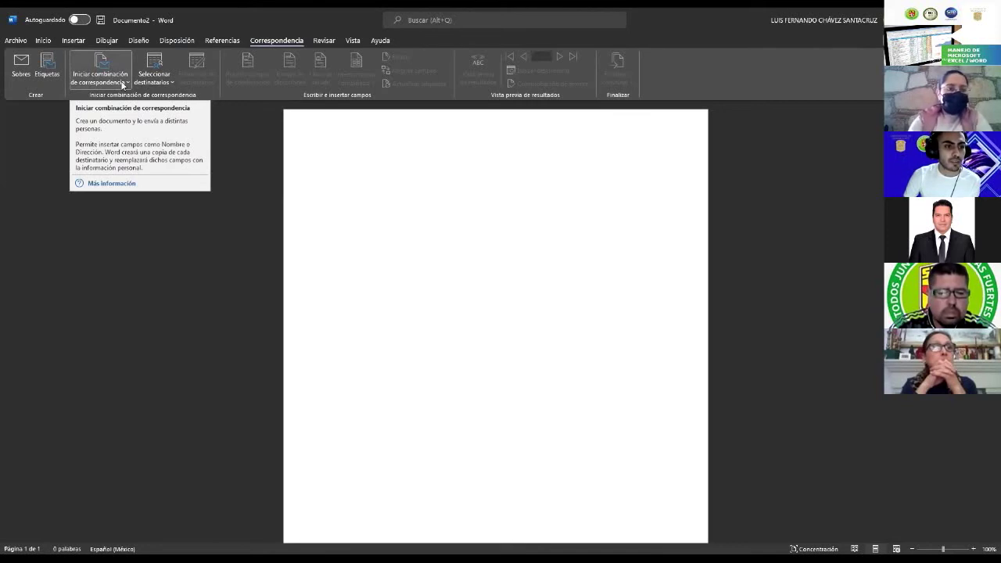
pyautogui.click(101, 83)
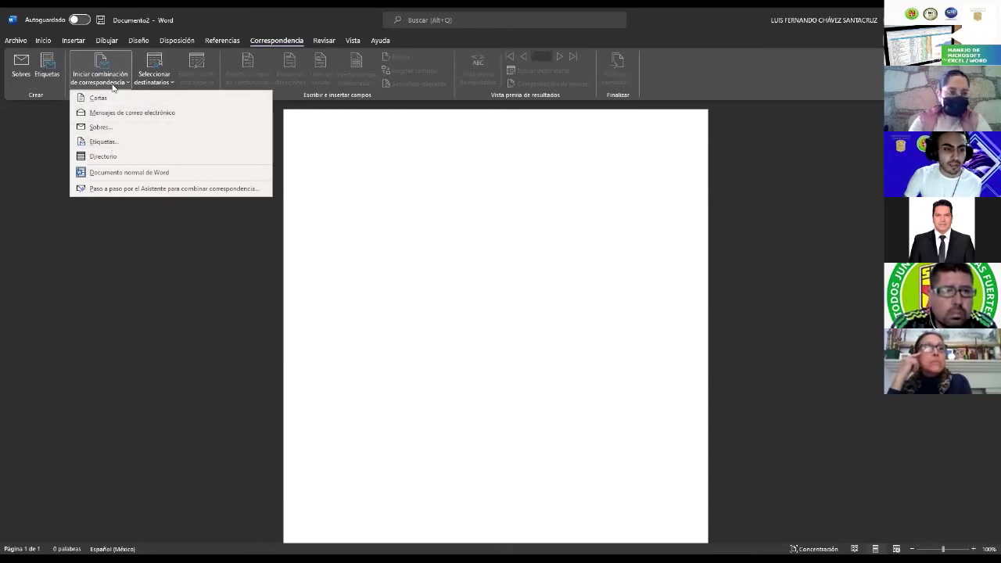
pyautogui.click(111, 143)
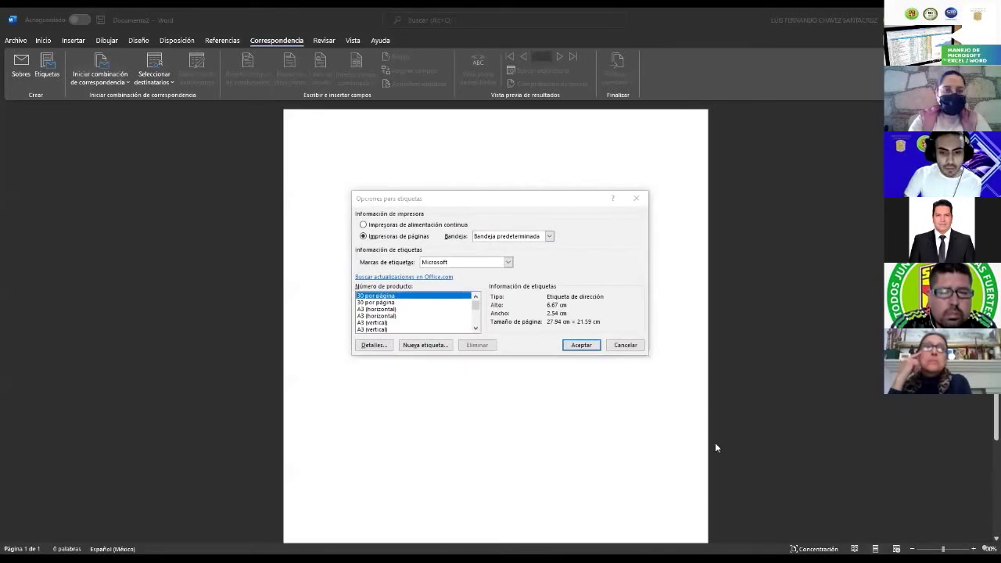
# - Keep Microsoft as the label vendor in Opciones para etiquetas
pyautogui.moveTo(494, 196)
pyautogui.mouseDown()
pyautogui.moveTo(515, 207)
pyautogui.moveTo(449, 188)
pyautogui.mouseUp()
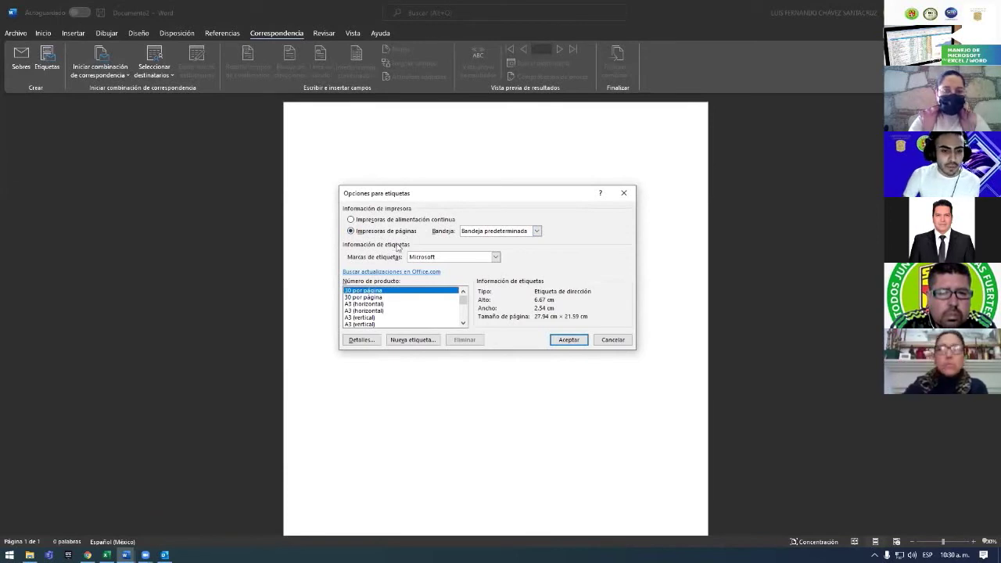
pyautogui.click(496, 258)
pyautogui.click(496, 259)
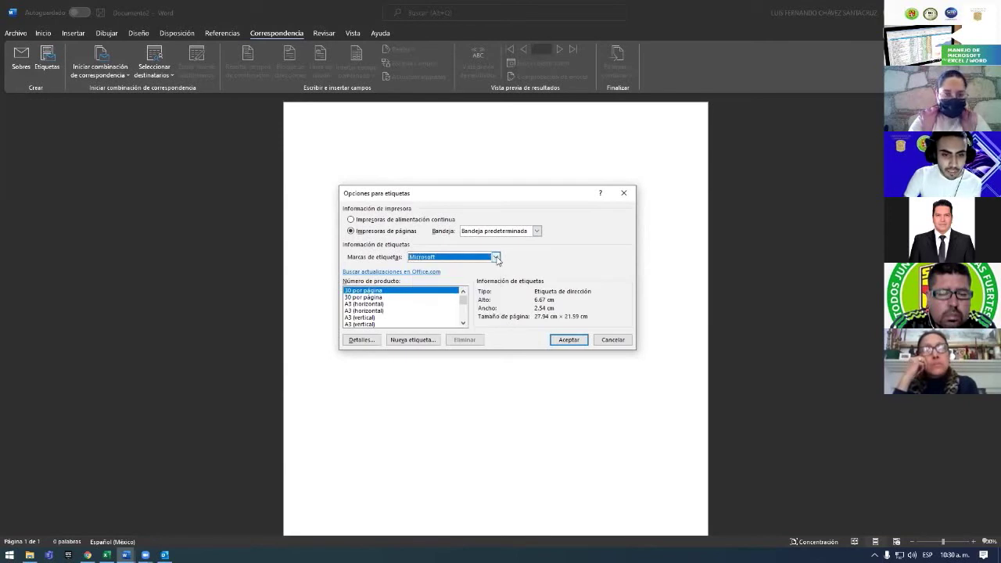
pyautogui.click(495, 258)
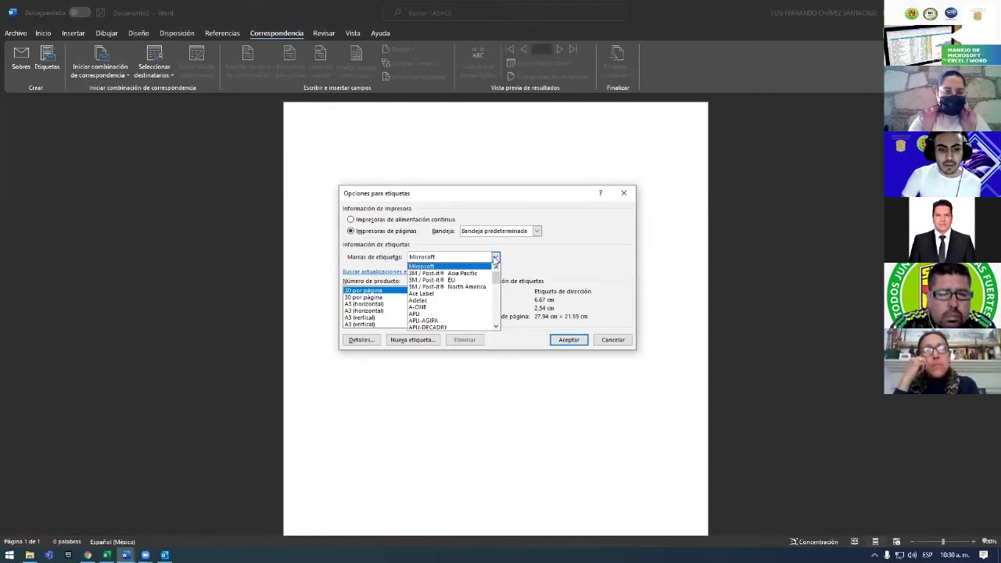
pyautogui.click(496, 258)
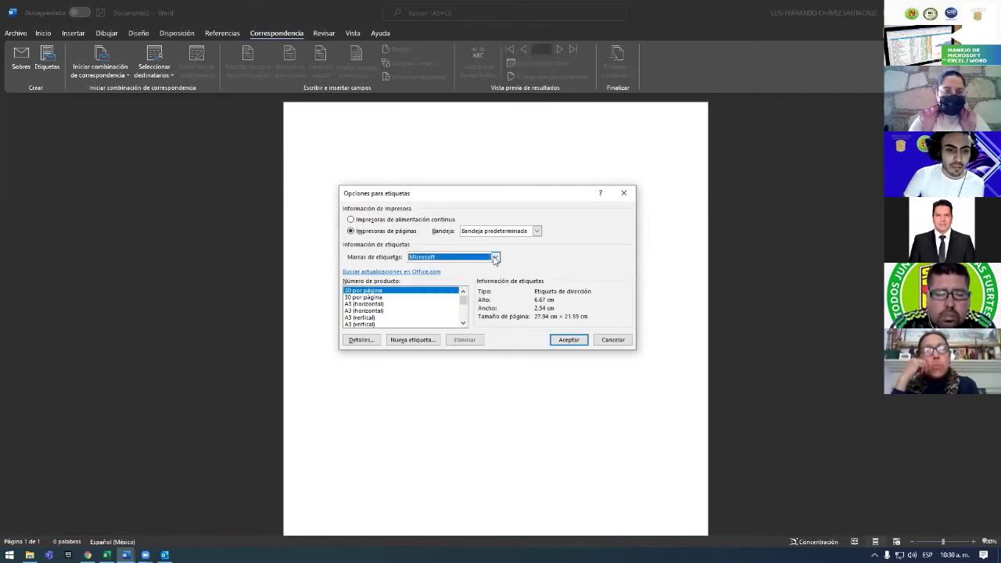
pyautogui.click(495, 258)
pyautogui.click(496, 259)
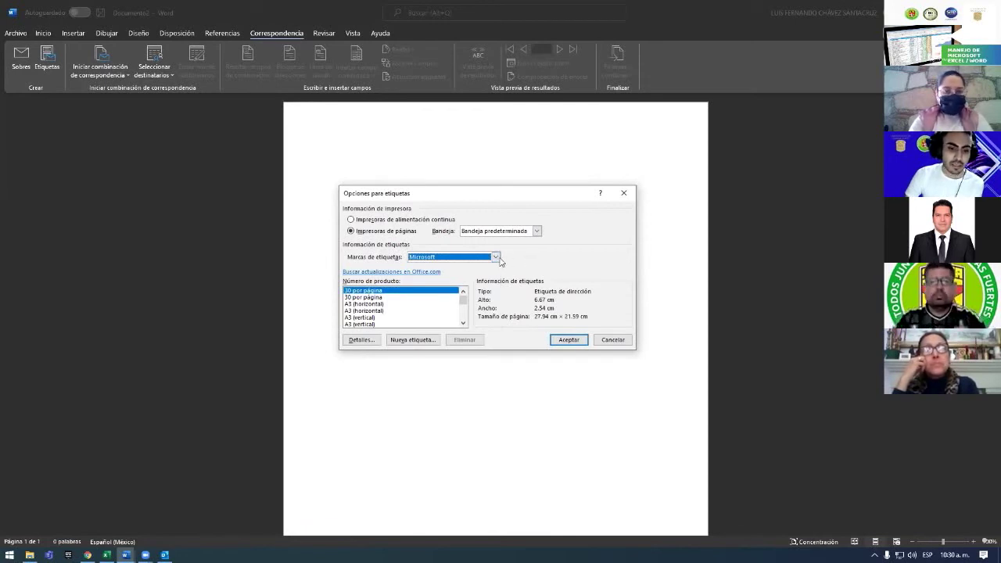
pyautogui.click(496, 258)
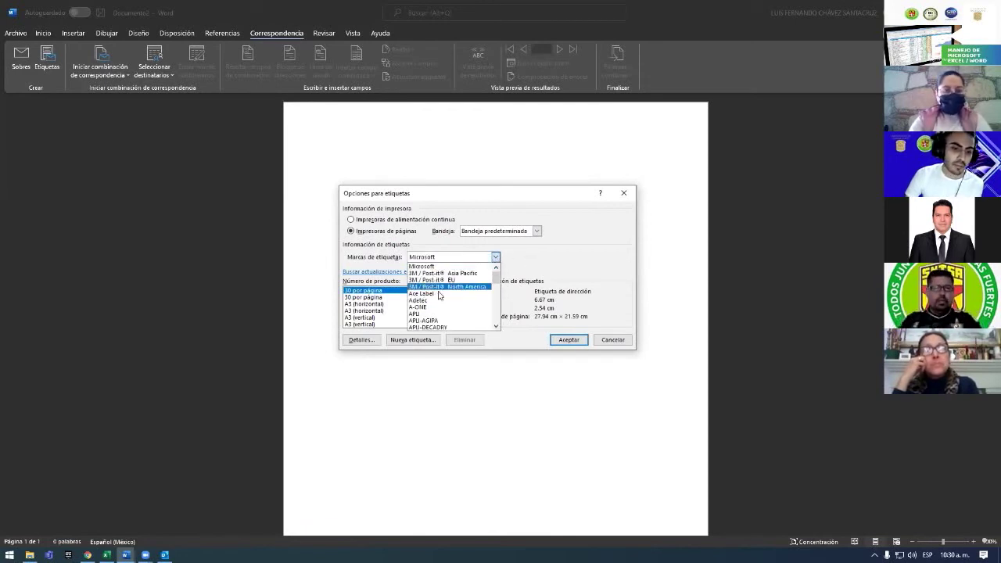
pyautogui.click(422, 266)
pyautogui.click(387, 298)
# - Select the '30 por página' label product and confirm to create the label sheet
pyautogui.press('Up')
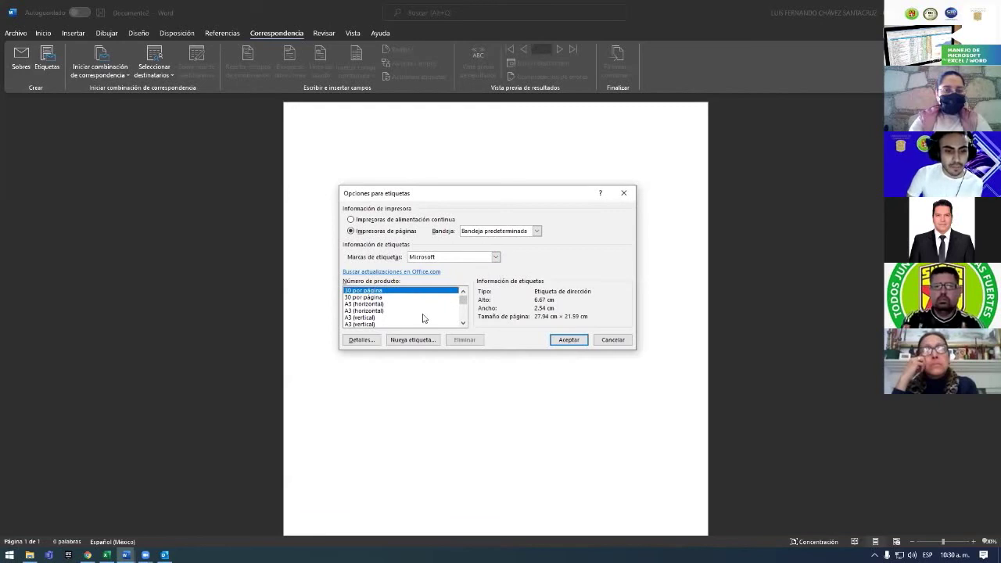
pyautogui.click(365, 317)
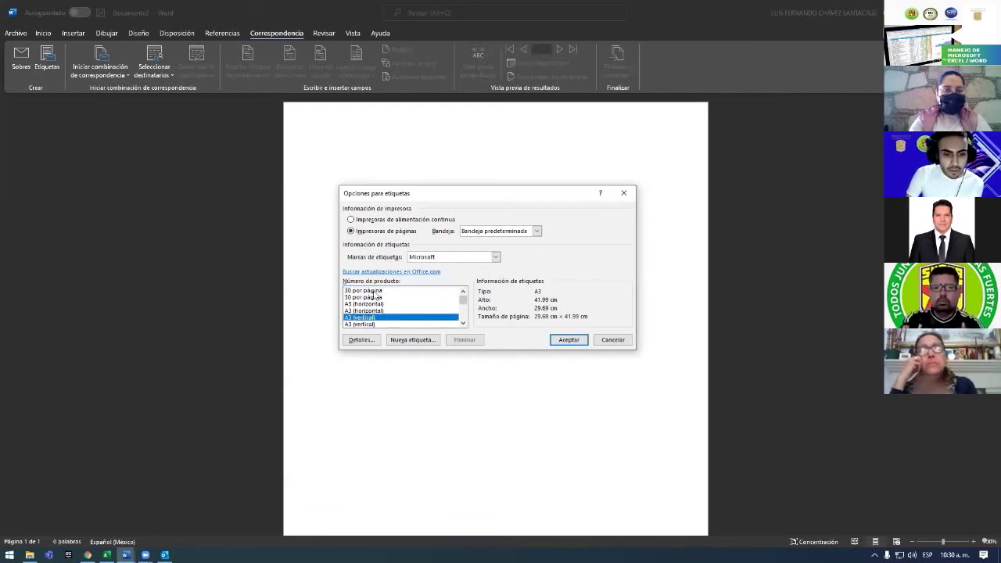
pyautogui.click(376, 291)
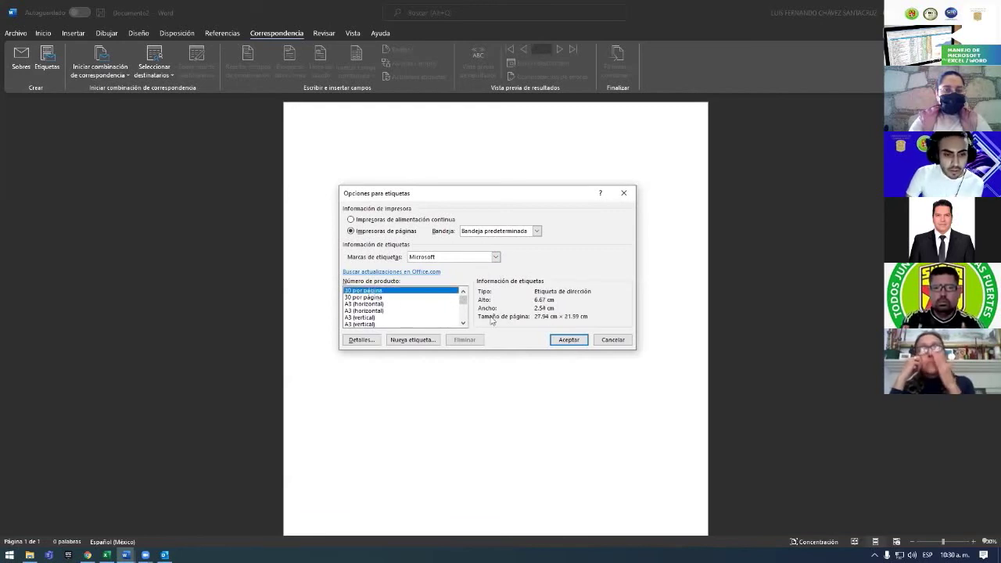
pyautogui.click(566, 340)
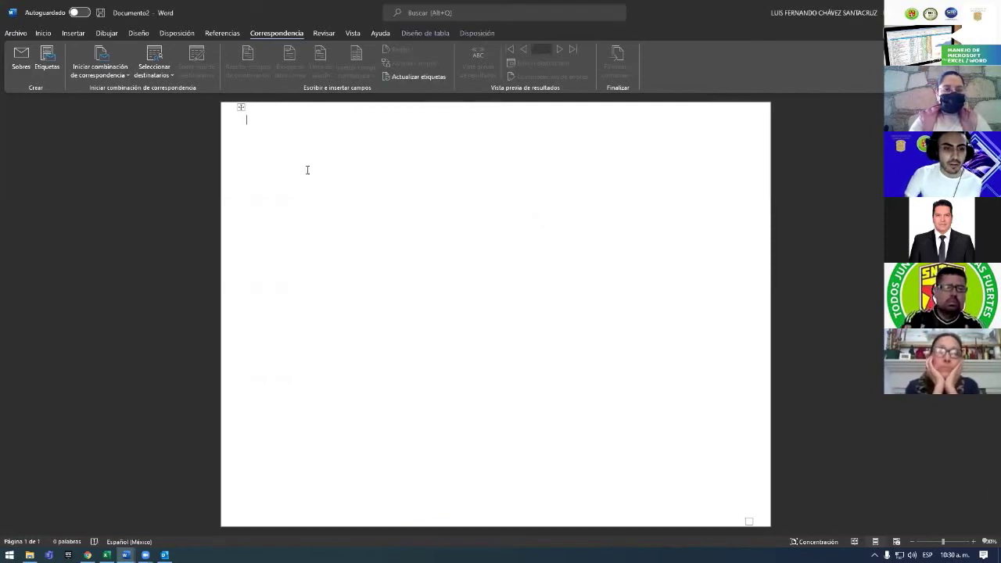
# - Select the label table and apply Todos los bordes so every label cell shows
pyautogui.click(240, 109)
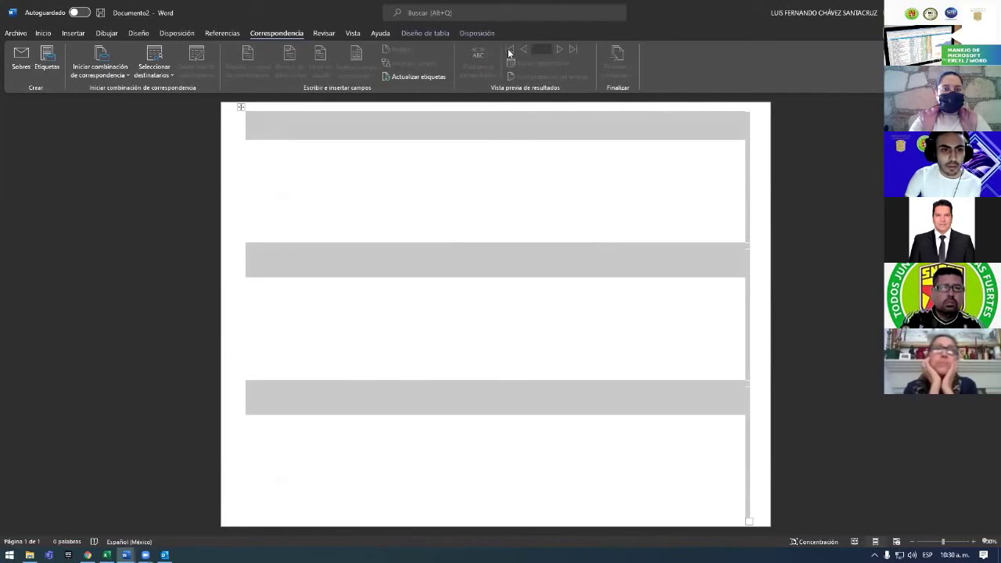
pyautogui.press('super+Down')
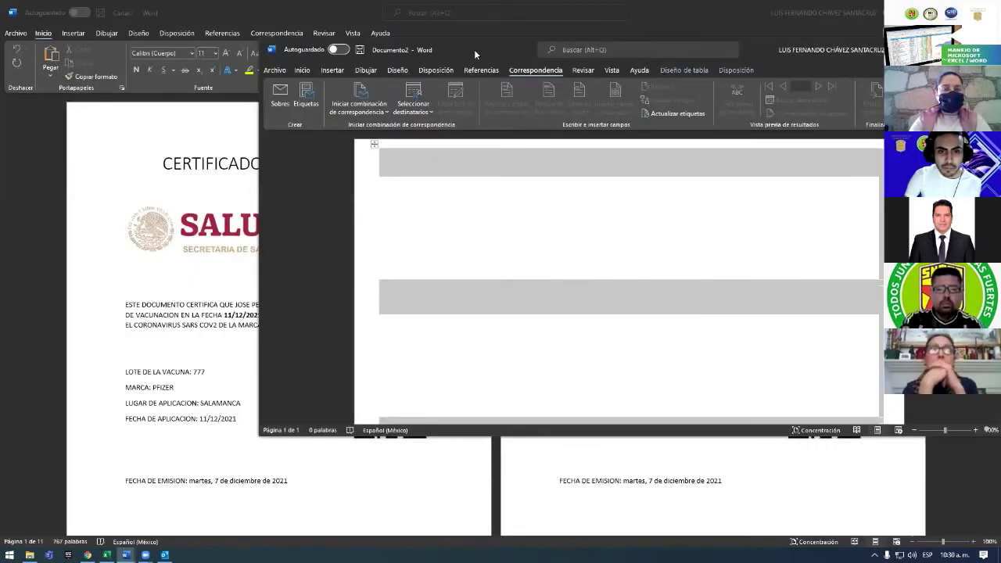
pyautogui.click(682, 70)
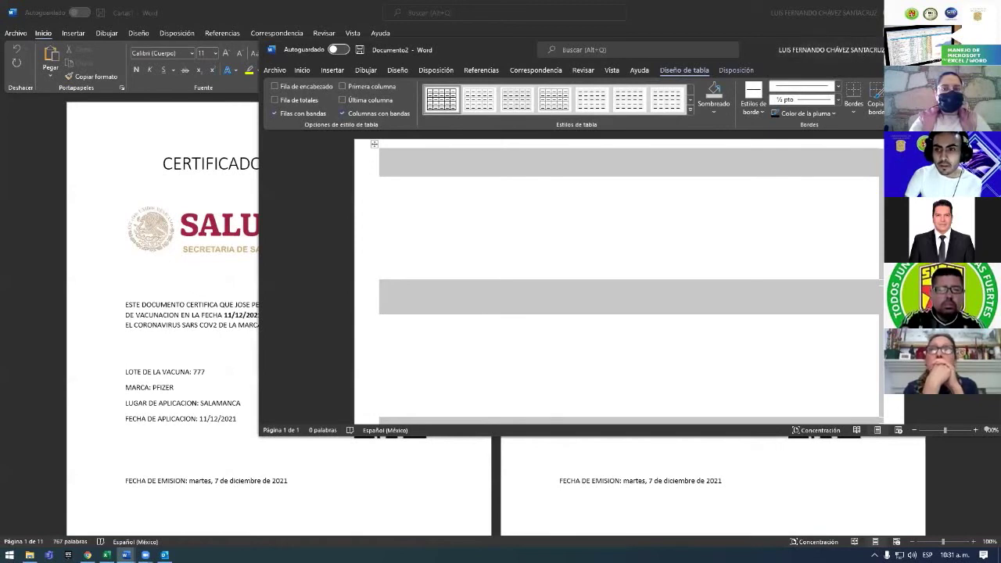
pyautogui.doubleClick(749, 47)
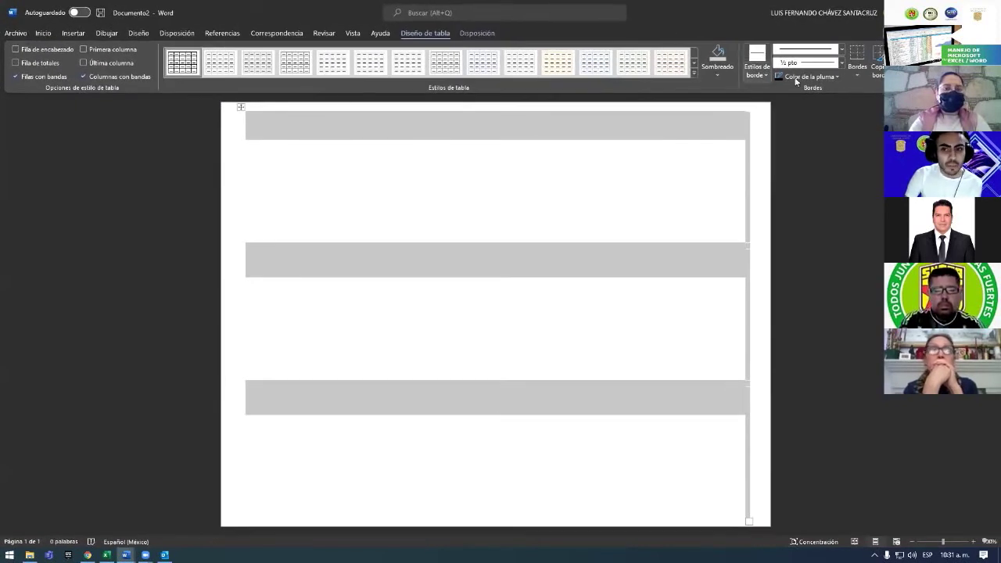
pyautogui.click(857, 76)
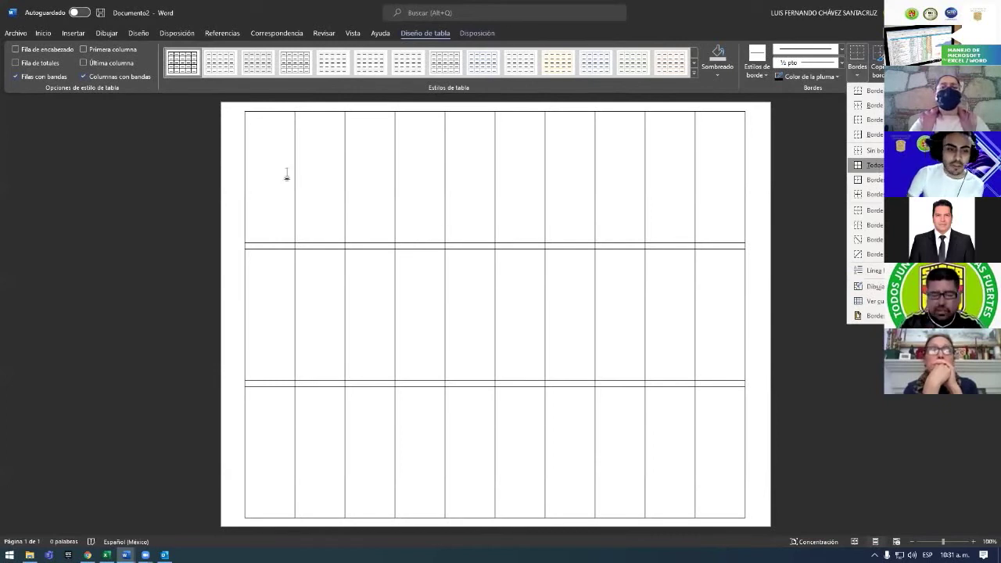
pyautogui.click(276, 168)
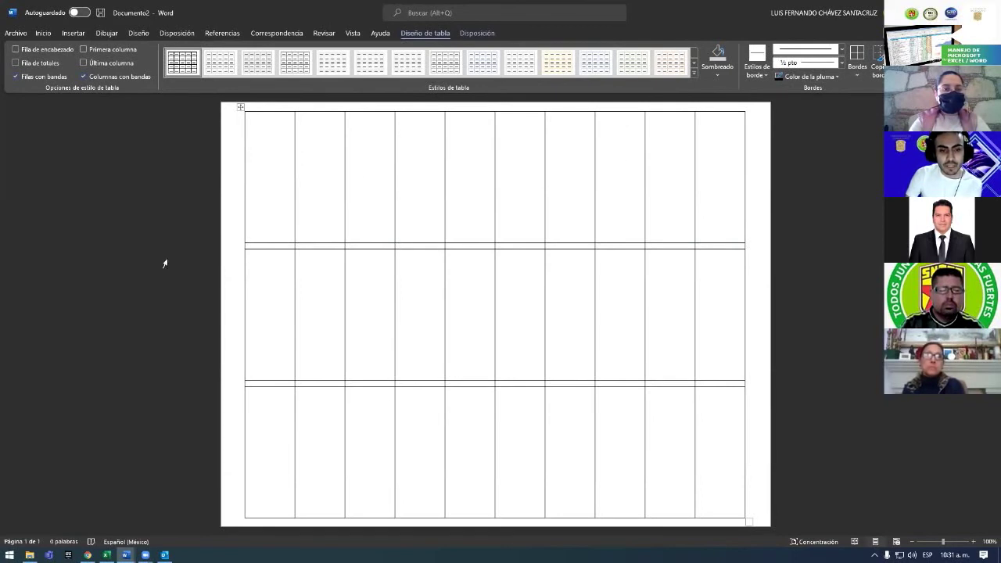
pyautogui.click(407, 139)
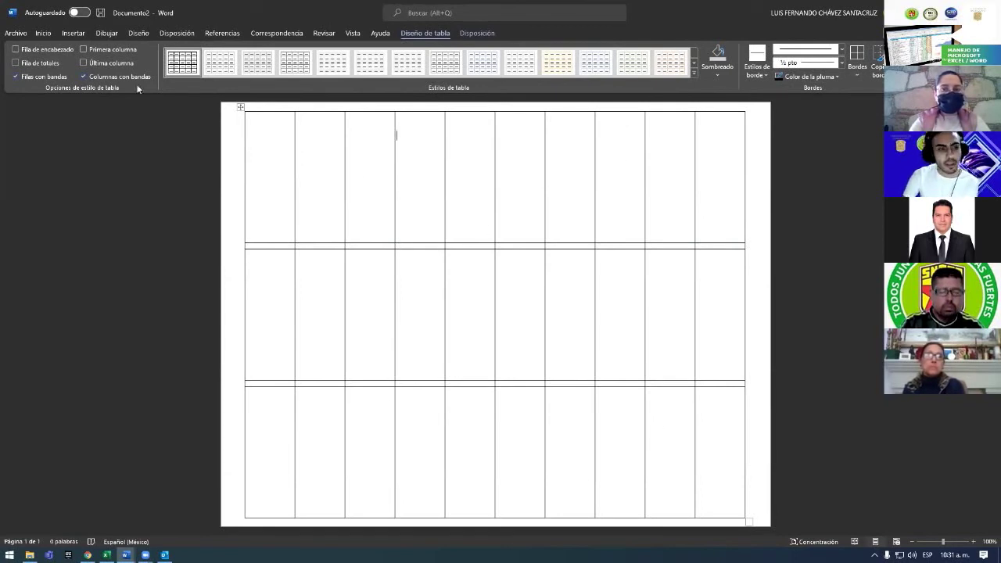
pyautogui.click(276, 32)
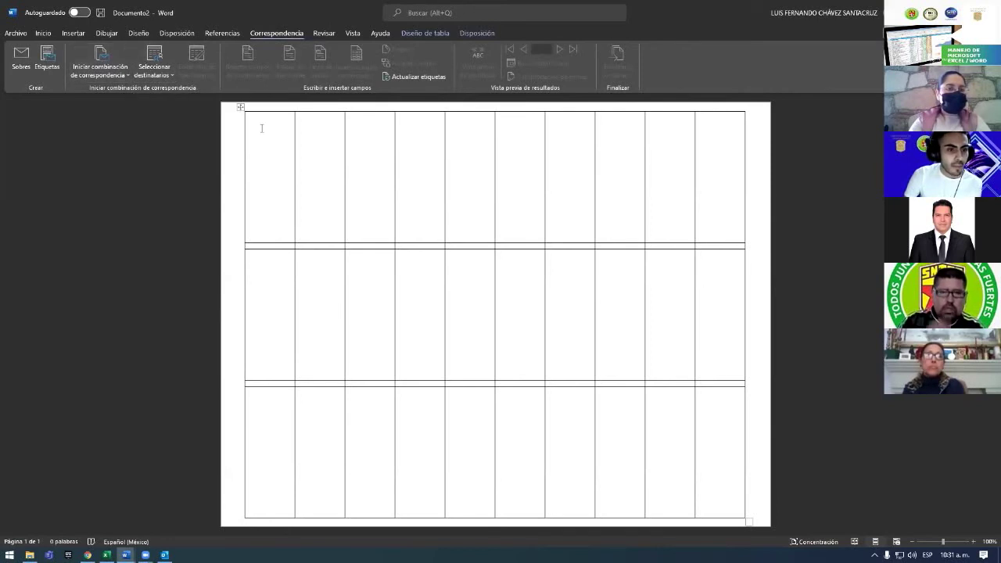
# - In the first label cell, start the VACUNACION heading and the Nombre line
pyautogui.click(121, 76)
pyautogui.click(120, 76)
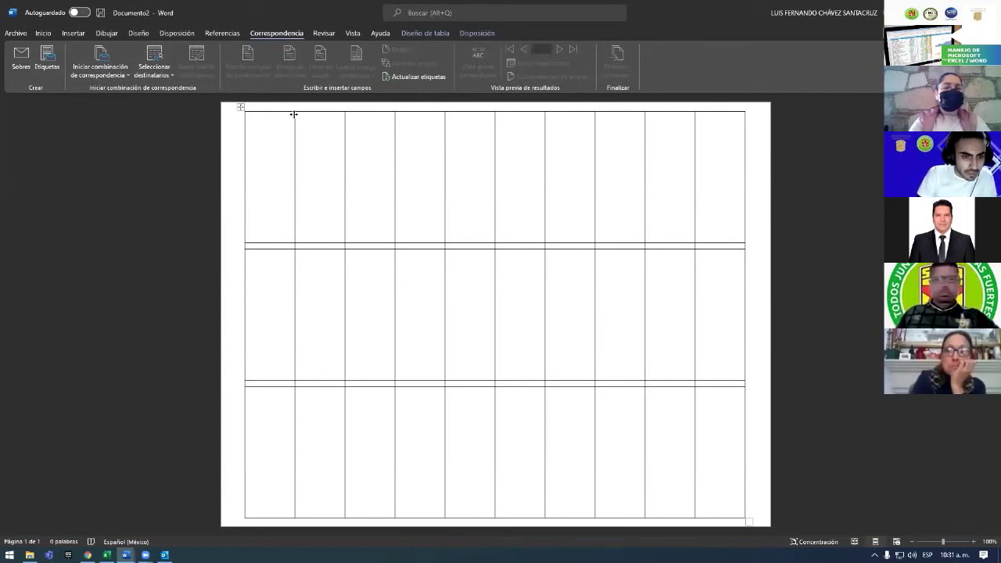
pyautogui.click(294, 114)
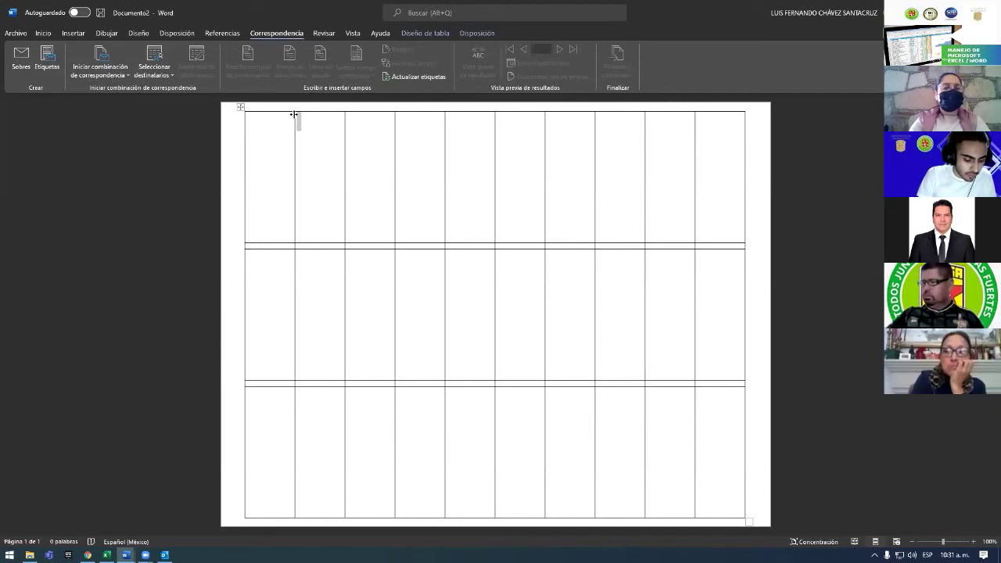
pyautogui.click(259, 139)
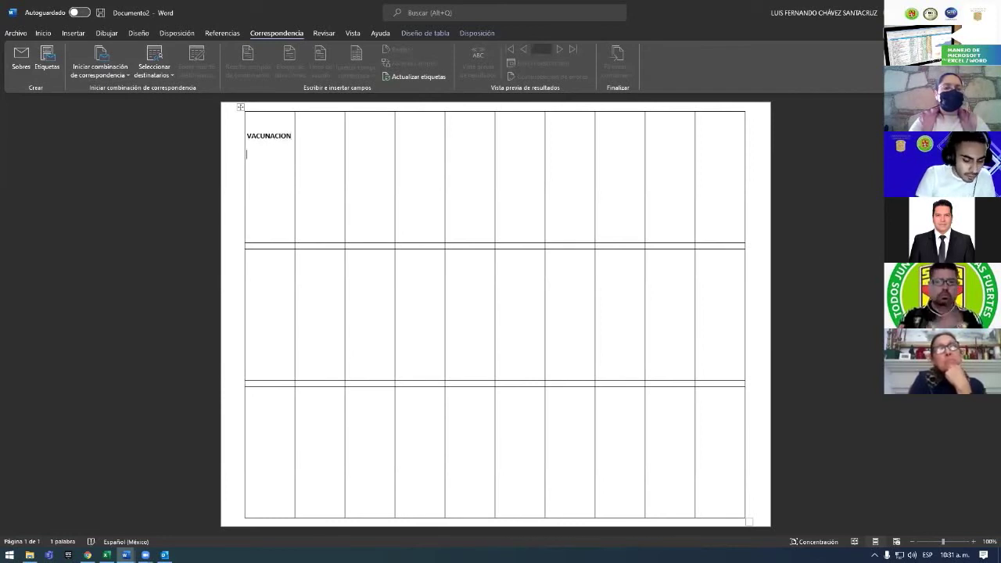
pyautogui.write('nombre')
pyautogui.press('Return')
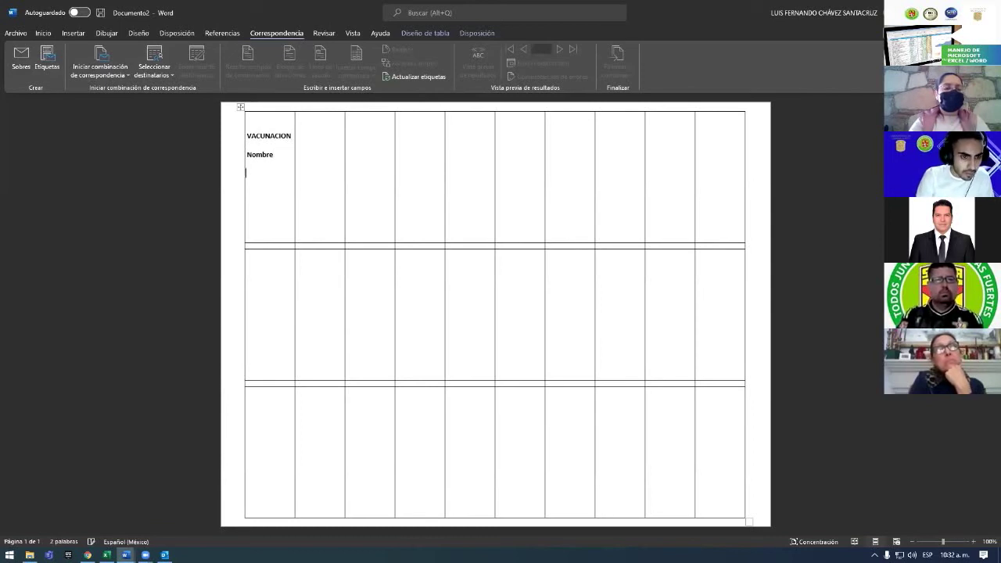
# - Add the Vacuna and Fecha lines below Nombre, then bring up the Envelopes and Labels settings
pyautogui.write('Vacuna')
pyautogui.press('Return')
pyautogui.write('Fecha')
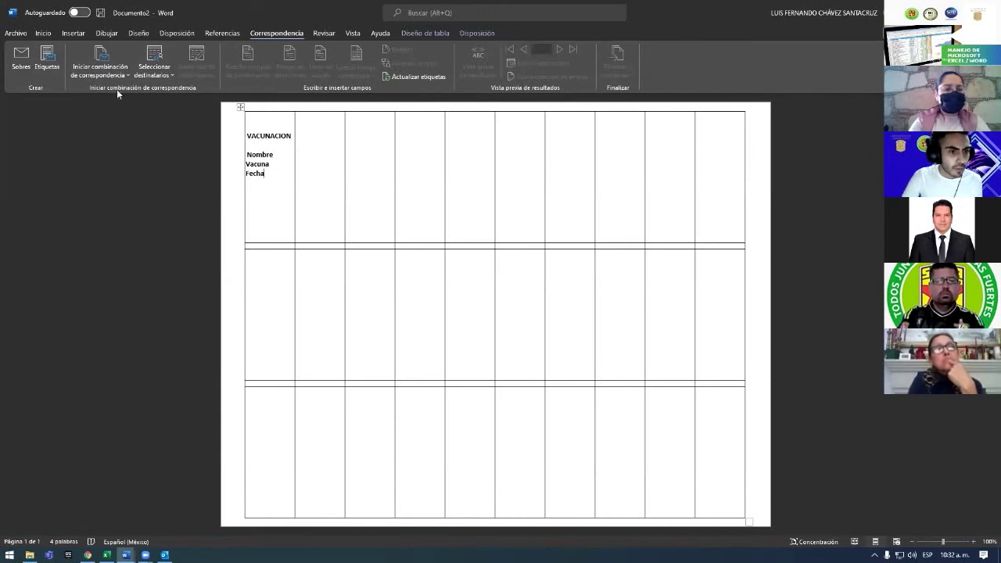
pyautogui.click(47, 58)
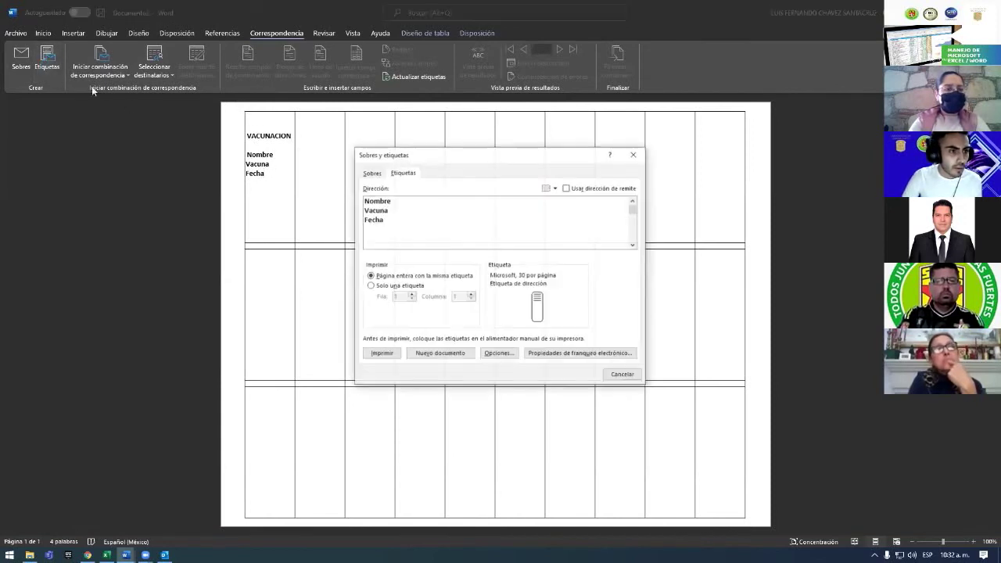
# - Center the Nombre, Vacuna and Fecha lines in the first label cell
pyautogui.click(634, 155)
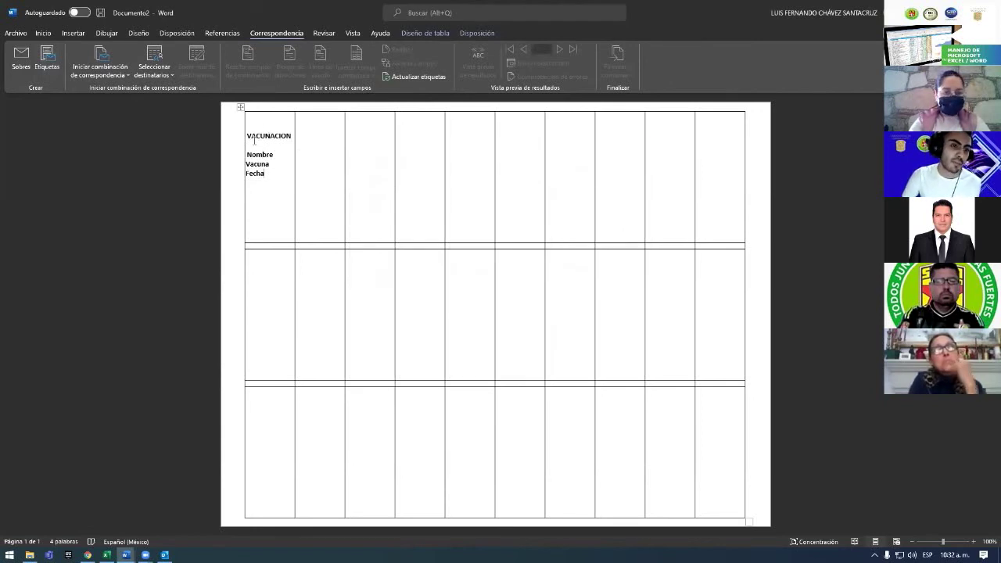
pyautogui.click(43, 33)
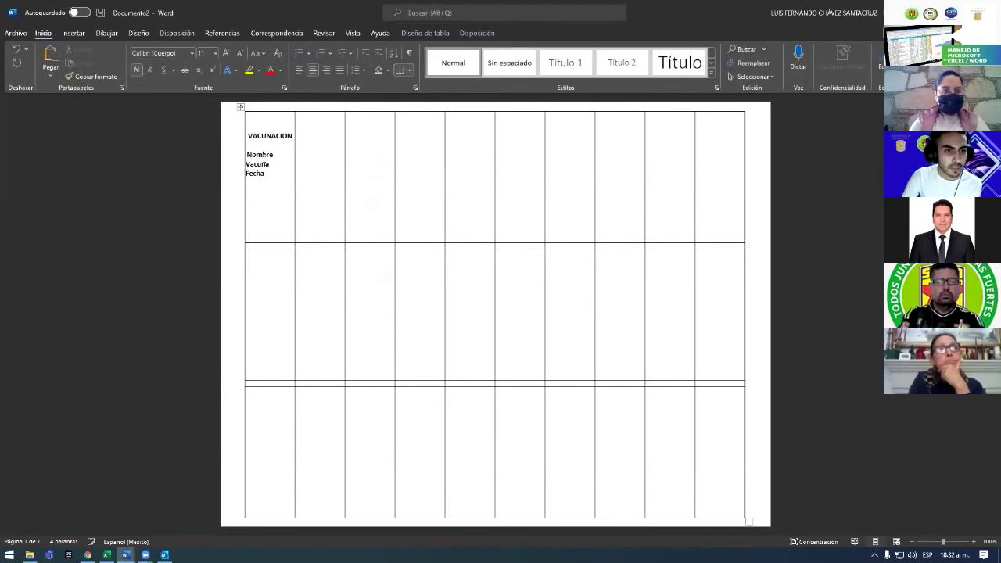
pyautogui.click(316, 71)
pyautogui.click(272, 152)
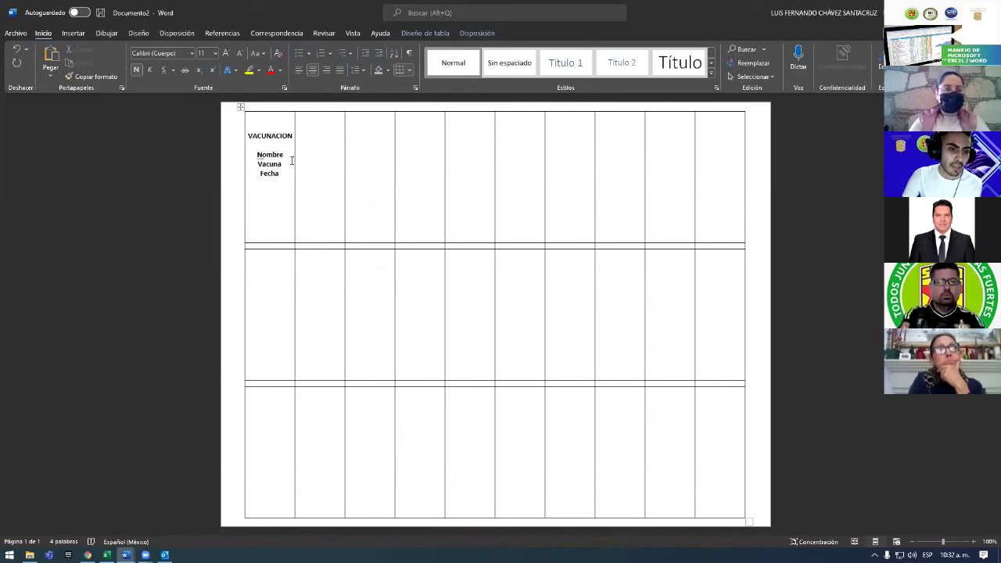
# - Delete the Nombre, Vacuna and Fecha lines, keeping only VACUNACION, and reopen Envelopes and Labels
pyautogui.click(288, 33)
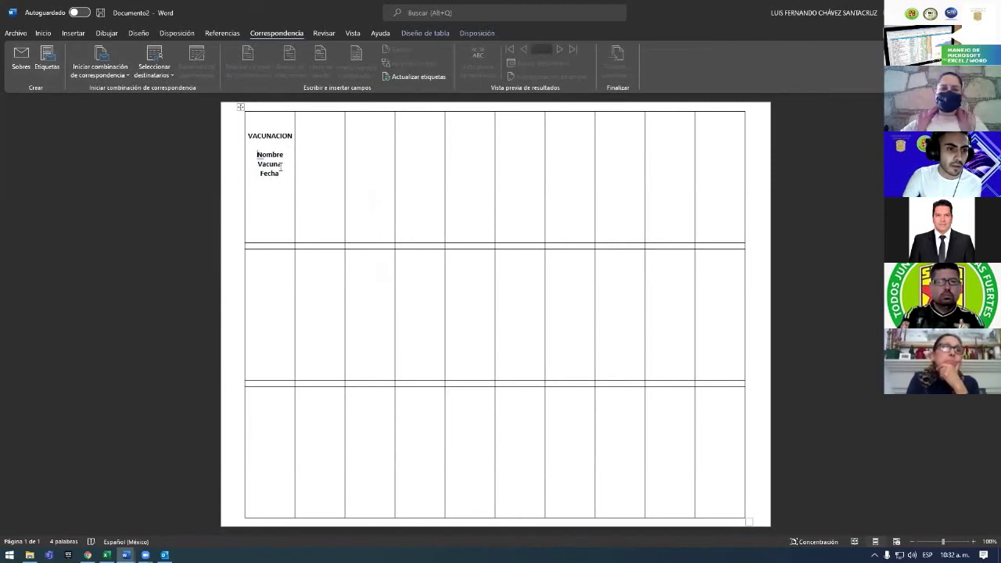
pyautogui.click(46, 69)
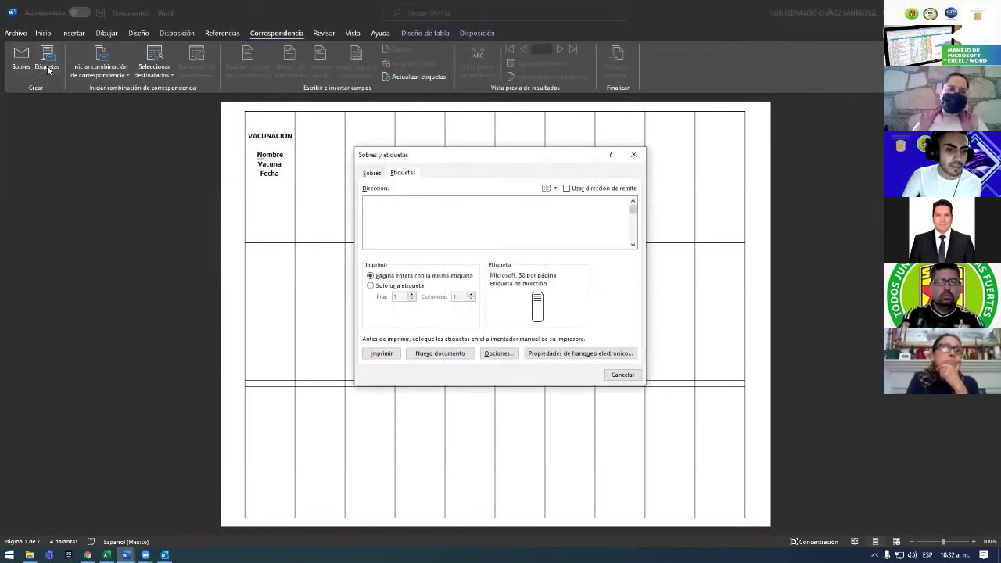
pyautogui.click(634, 154)
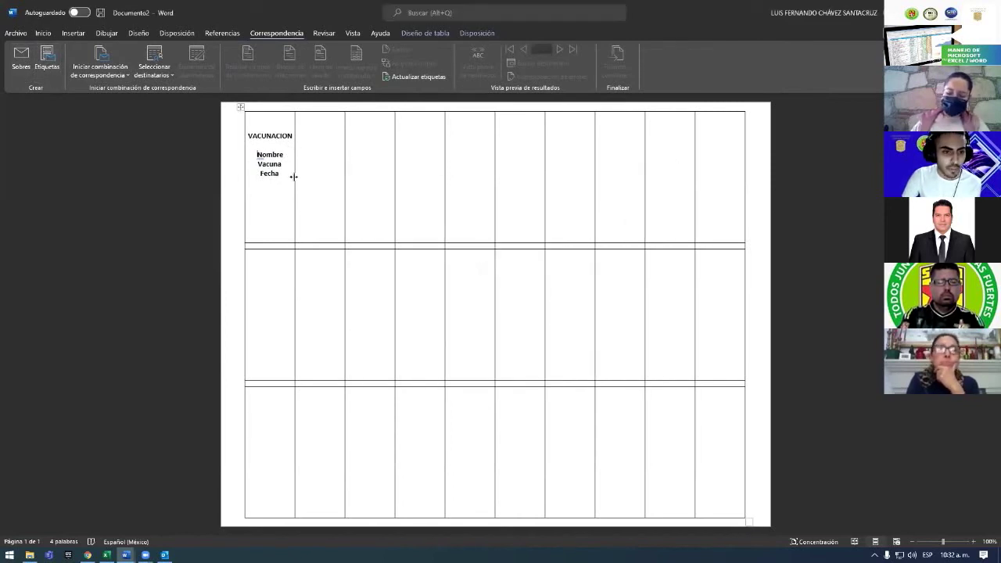
pyautogui.moveTo(259, 164); pyautogui.dragTo(257, 151)
pyautogui.press('Delete')
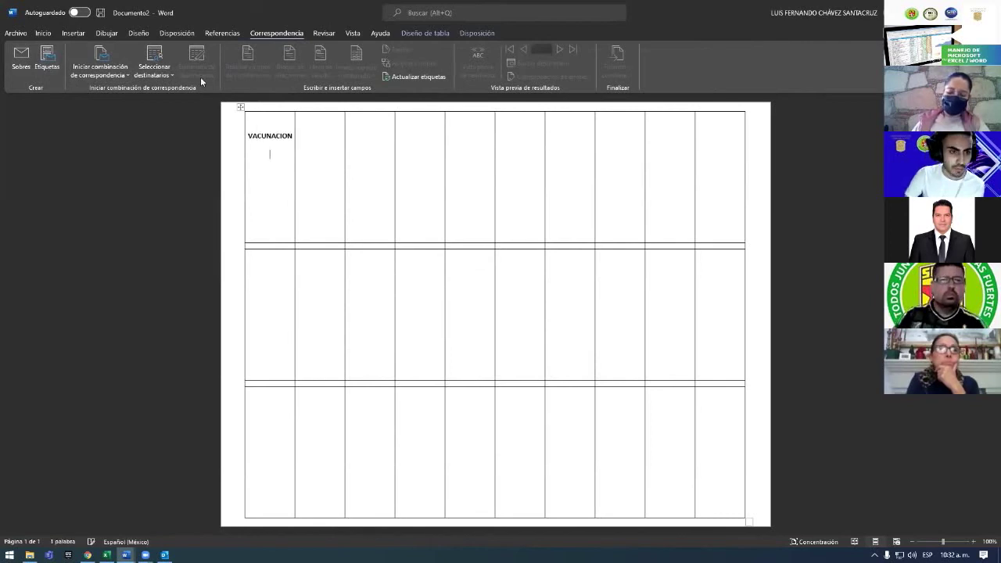
pyautogui.click(47, 59)
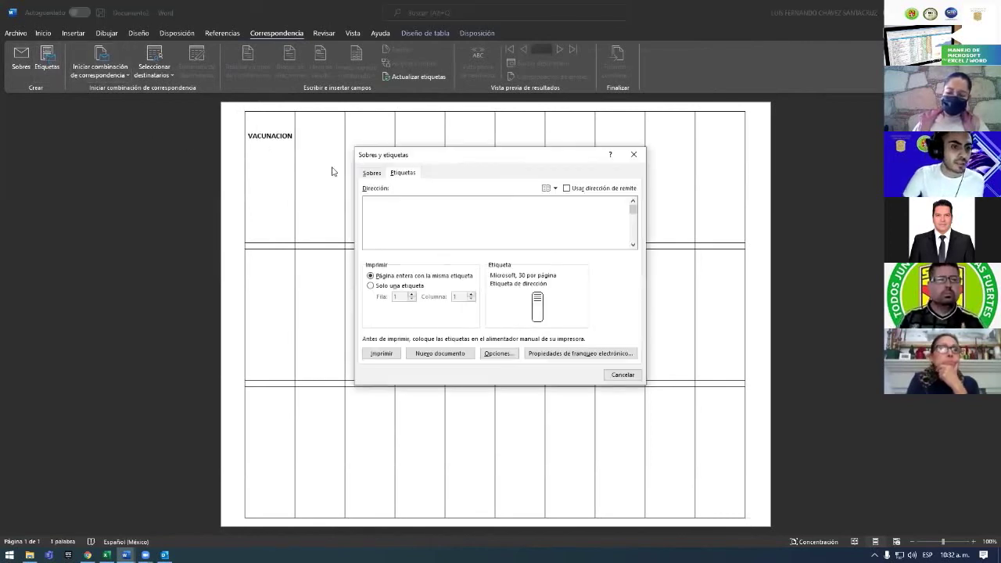
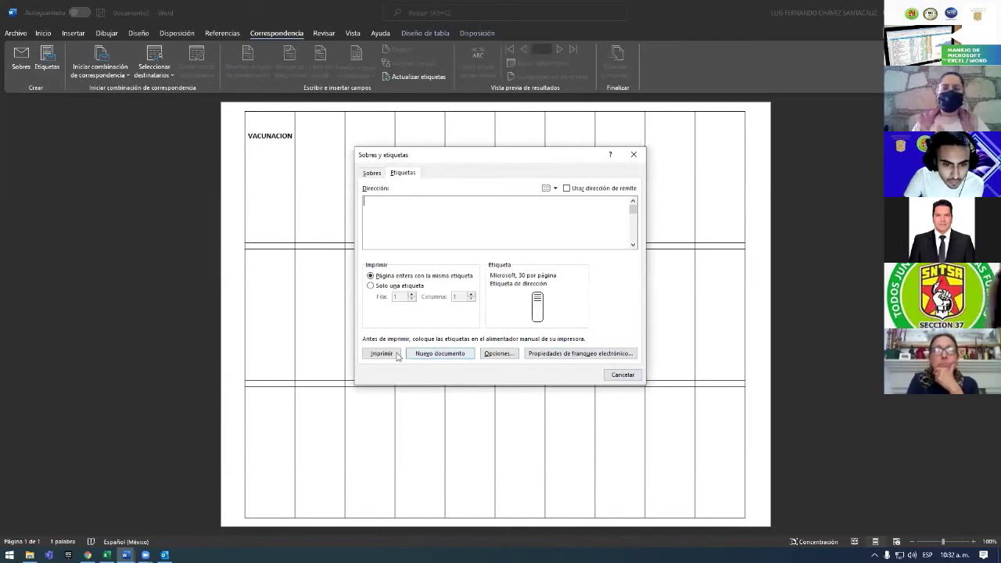
# - Review the label options and the Sobres tab, then dismiss the Sobres y etiquetas dialog
pyautogui.click(499, 354)
pyautogui.click(634, 195)
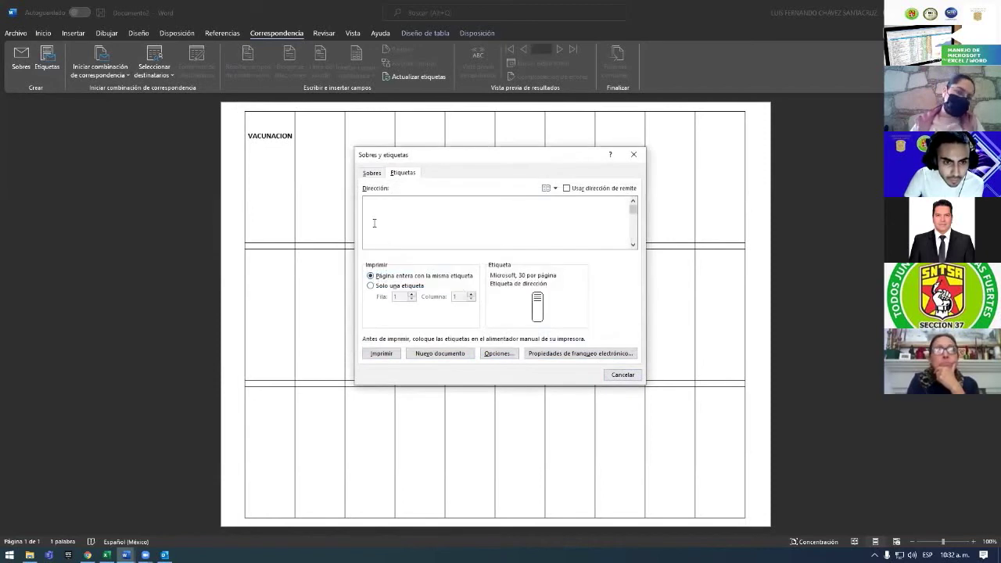
pyautogui.click(372, 174)
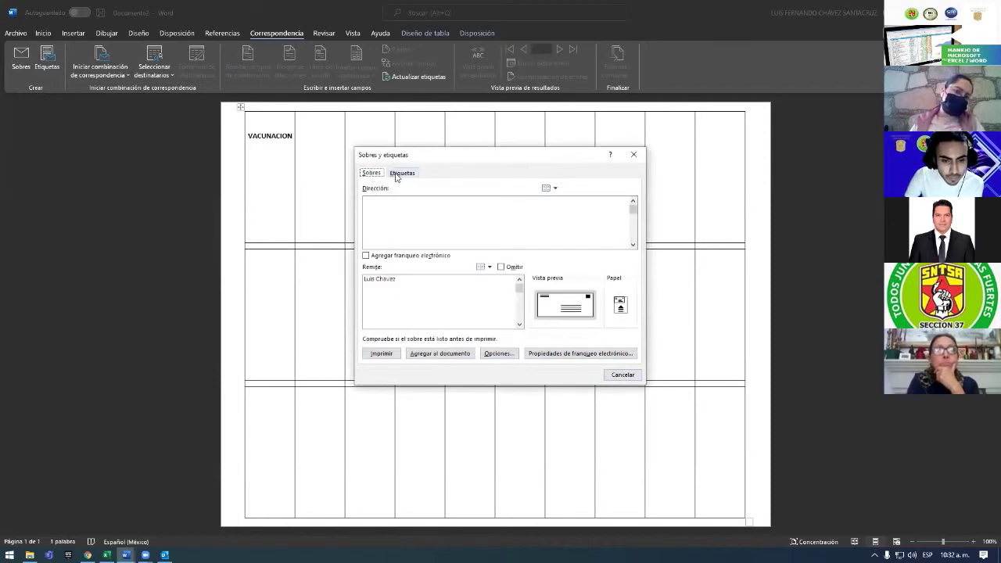
pyautogui.click(400, 174)
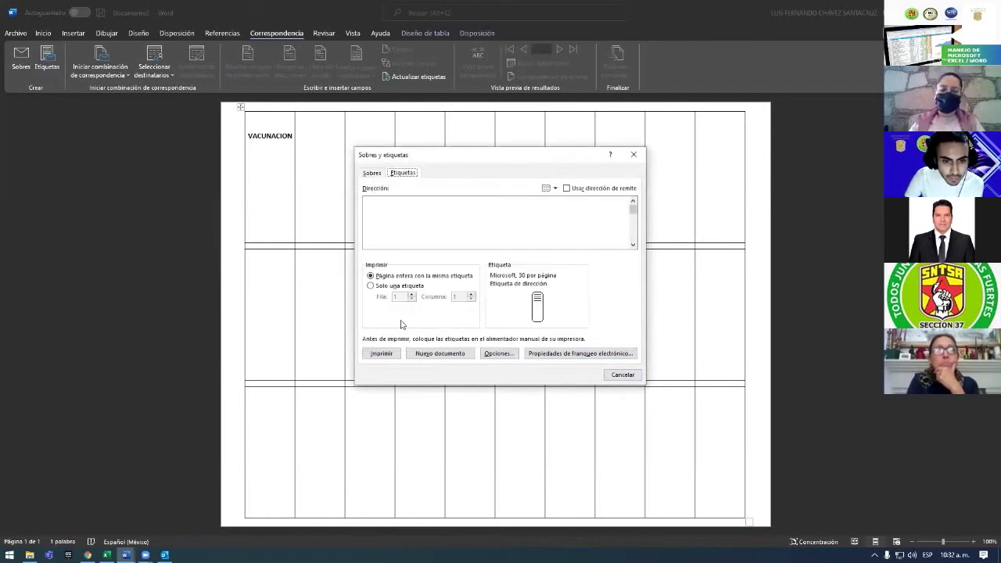
pyautogui.click(634, 155)
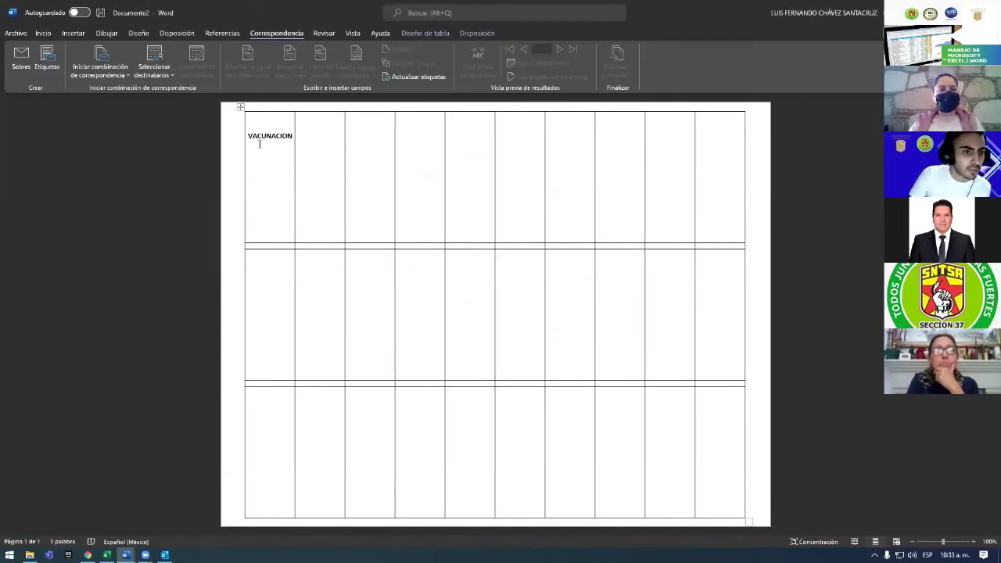
# - Use the Hoja1$ sheet of the datos workbook in Universidad\Cursos word-excel as recipients
pyautogui.click(167, 75)
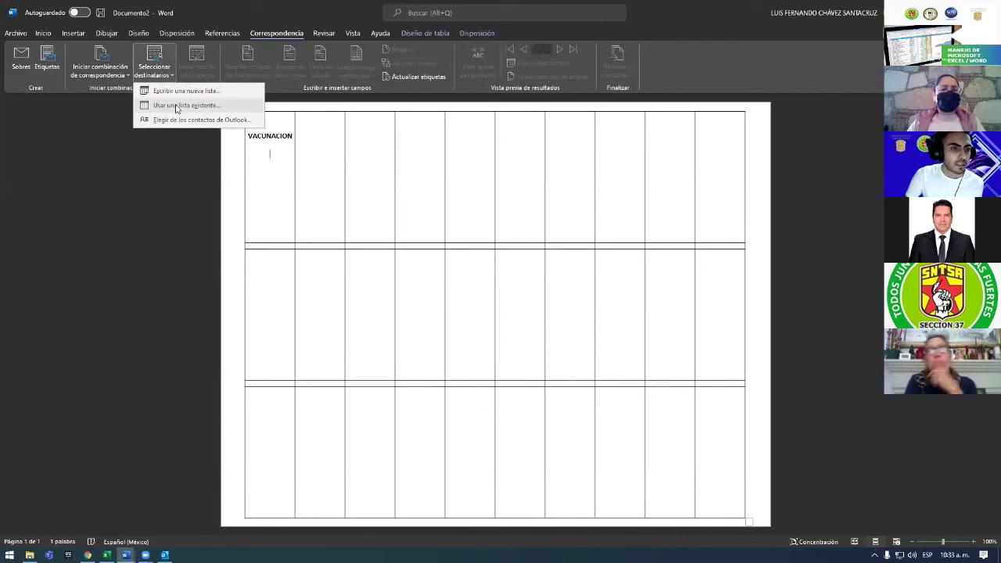
pyautogui.click(204, 109)
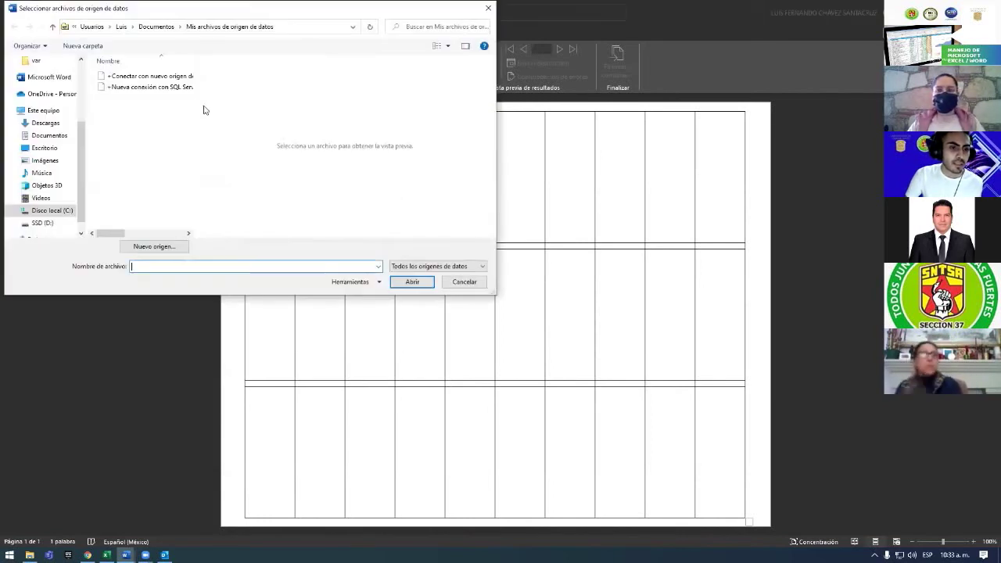
pyautogui.click(151, 29)
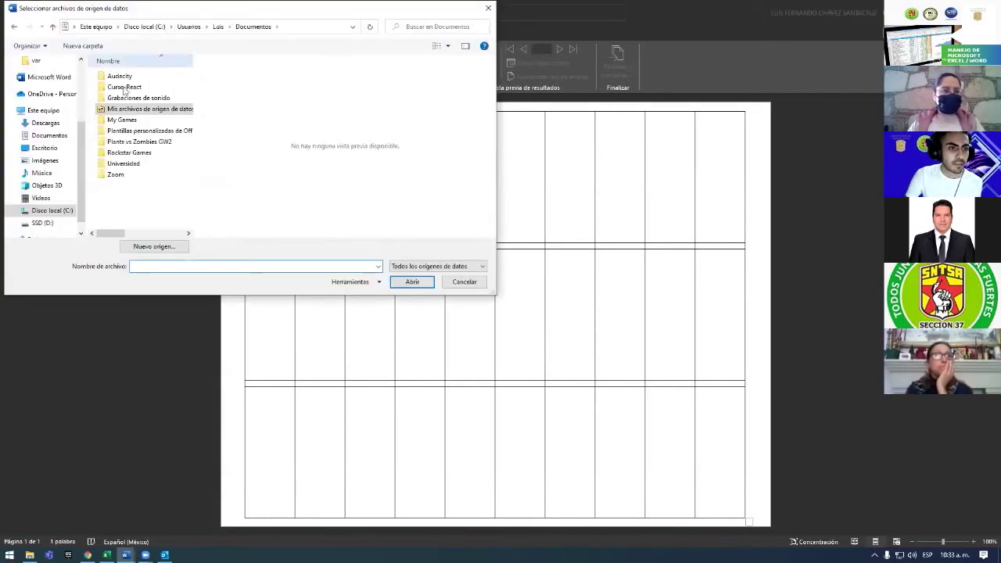
pyautogui.doubleClick(124, 163)
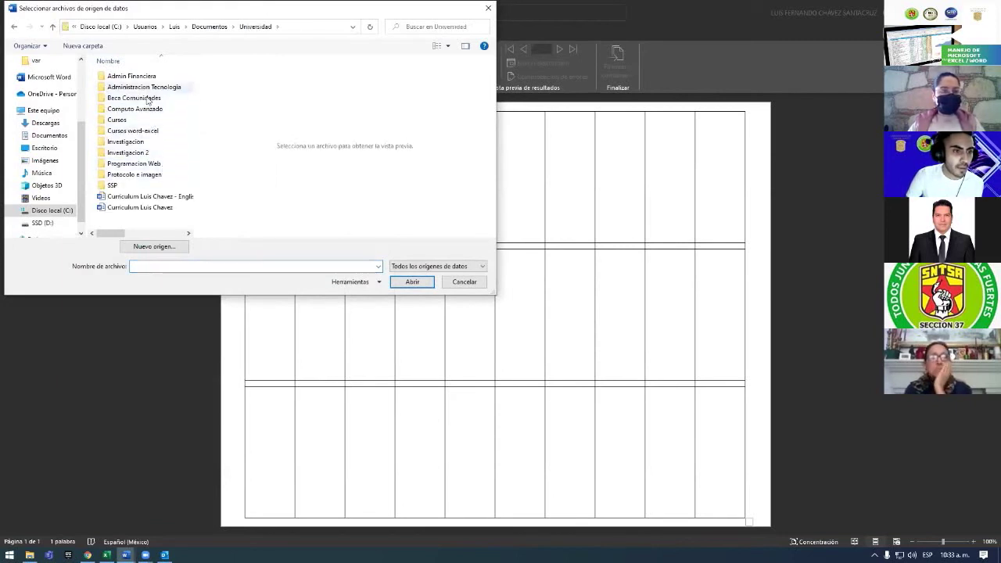
pyautogui.doubleClick(129, 131)
pyautogui.click(117, 98)
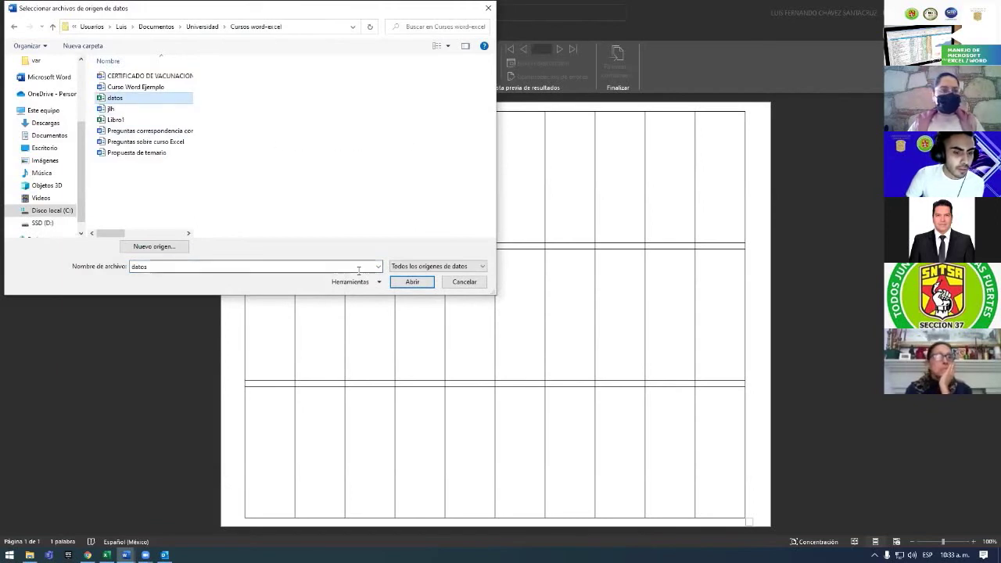
pyautogui.click(413, 282)
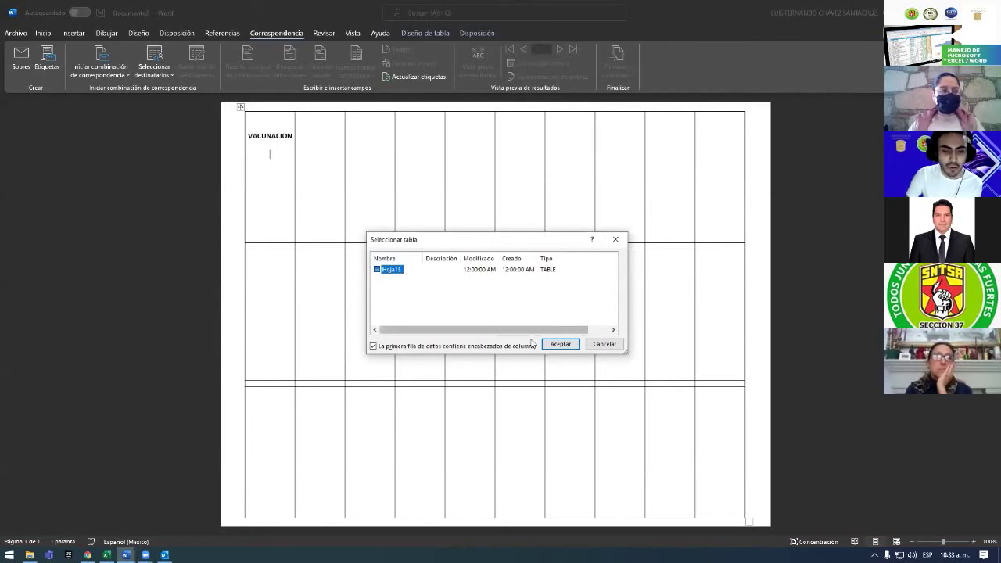
pyautogui.click(561, 345)
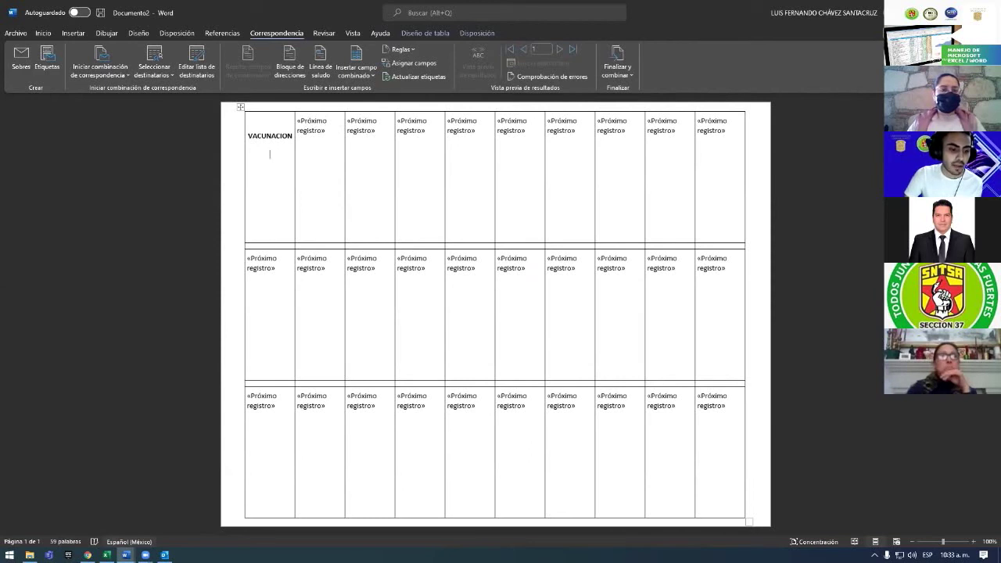
# - Insert the NOMBRE, MARCA and FECHA merge fields on separate lines under VACUNACIÓN
pyautogui.hotkey('alt', 'Tab')
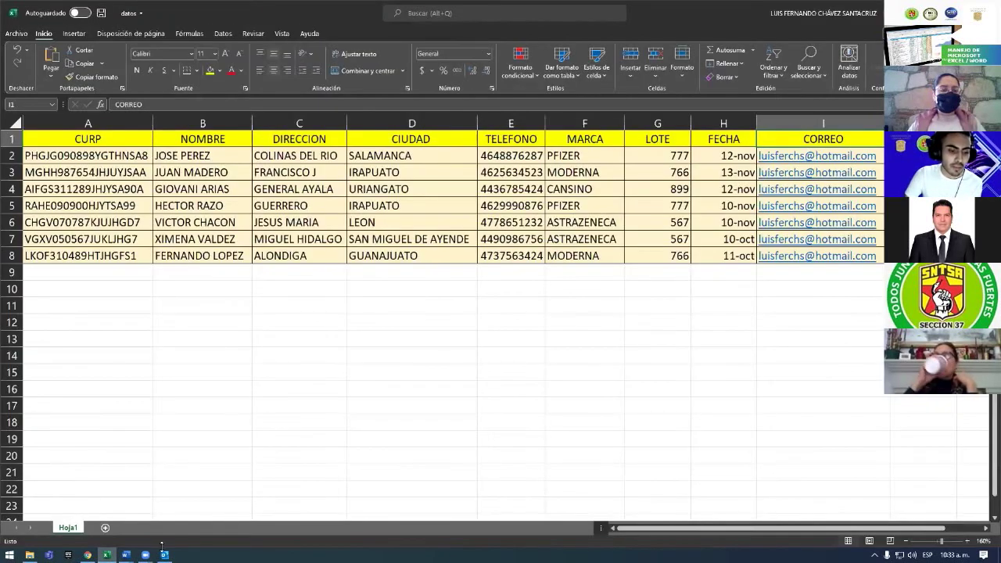
pyautogui.moveTo(125, 555)
pyautogui.click(181, 508)
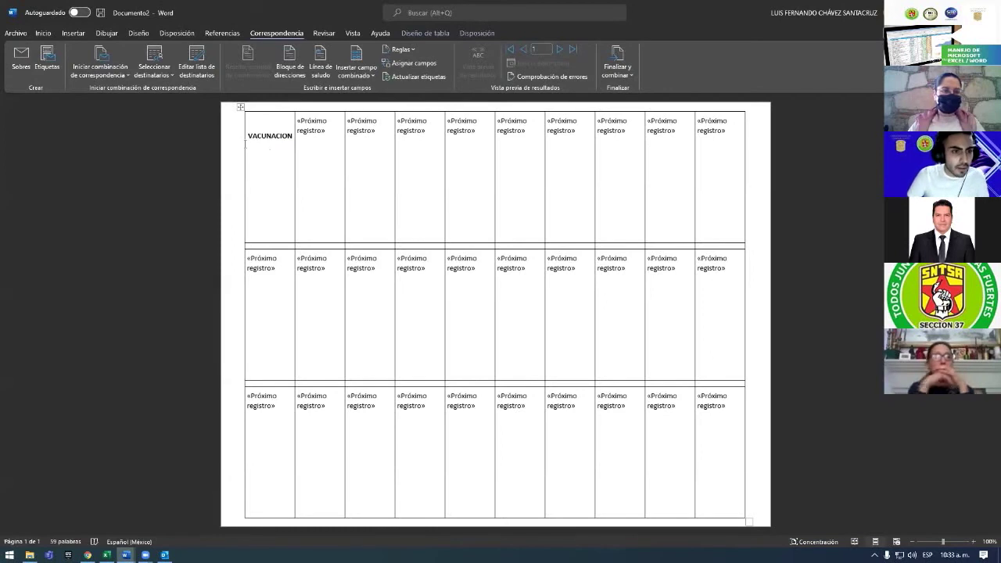
pyautogui.click(368, 78)
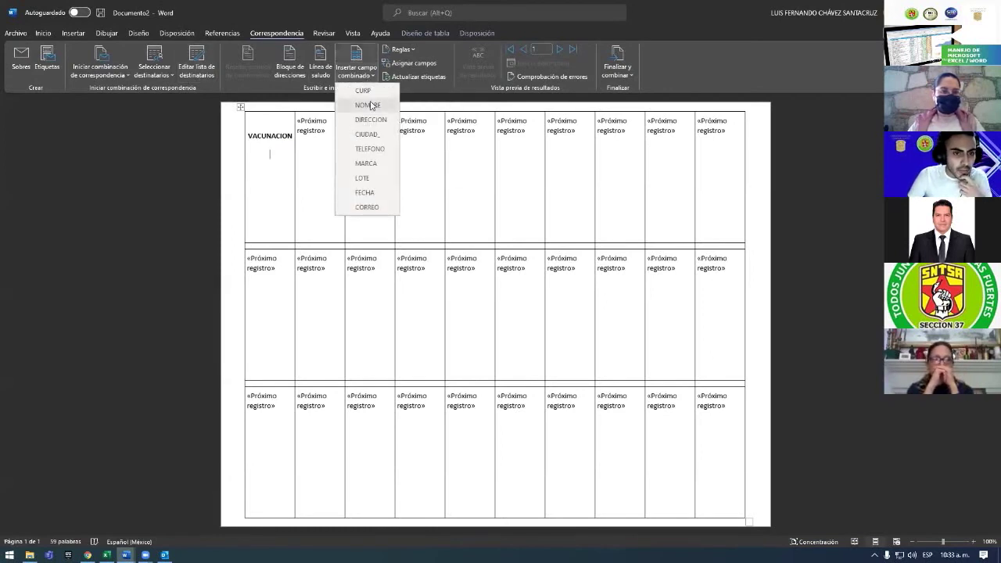
pyautogui.click(370, 104)
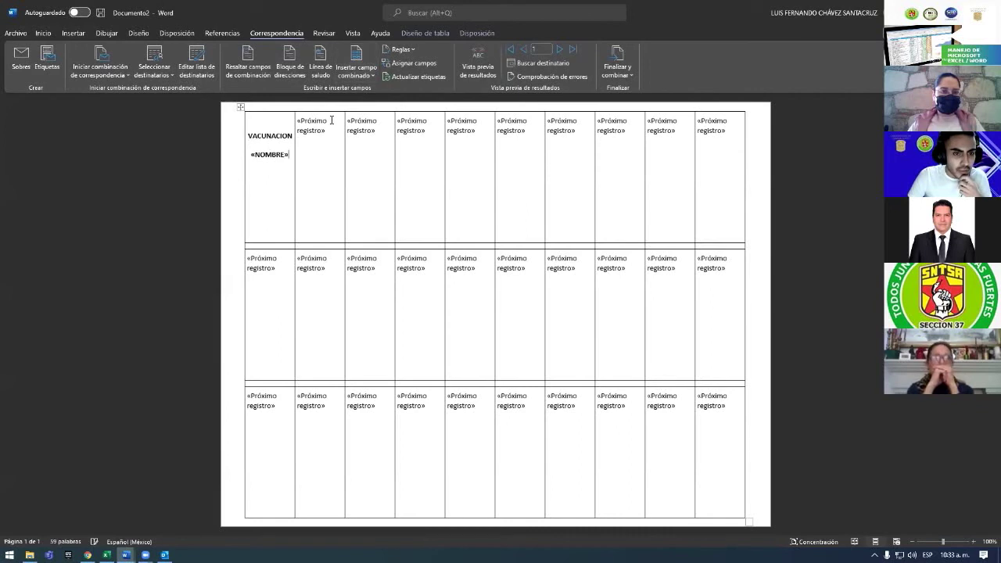
pyautogui.click(364, 78)
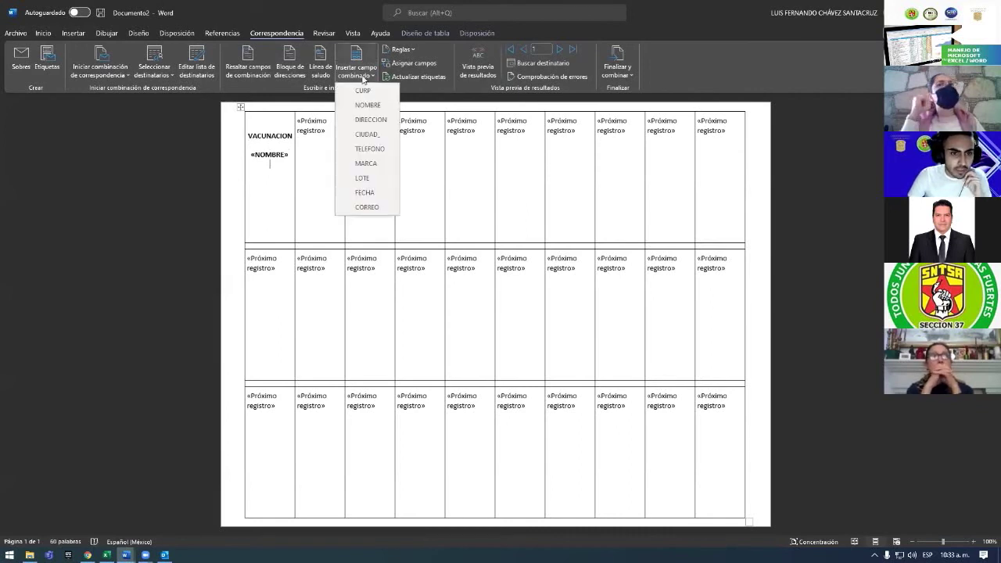
pyautogui.click(370, 163)
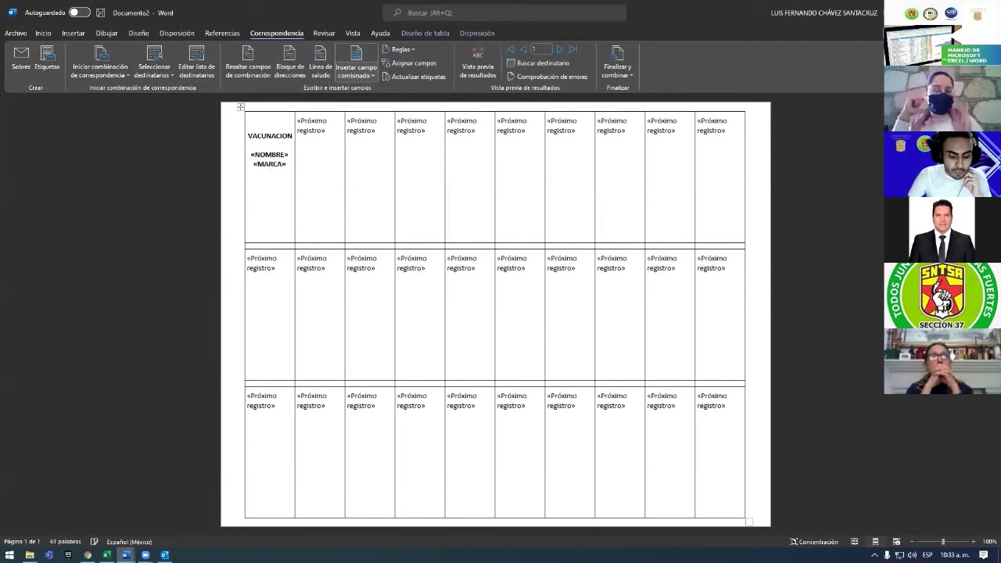
pyautogui.click(365, 78)
pyautogui.click(353, 190)
pyautogui.write('Ó')
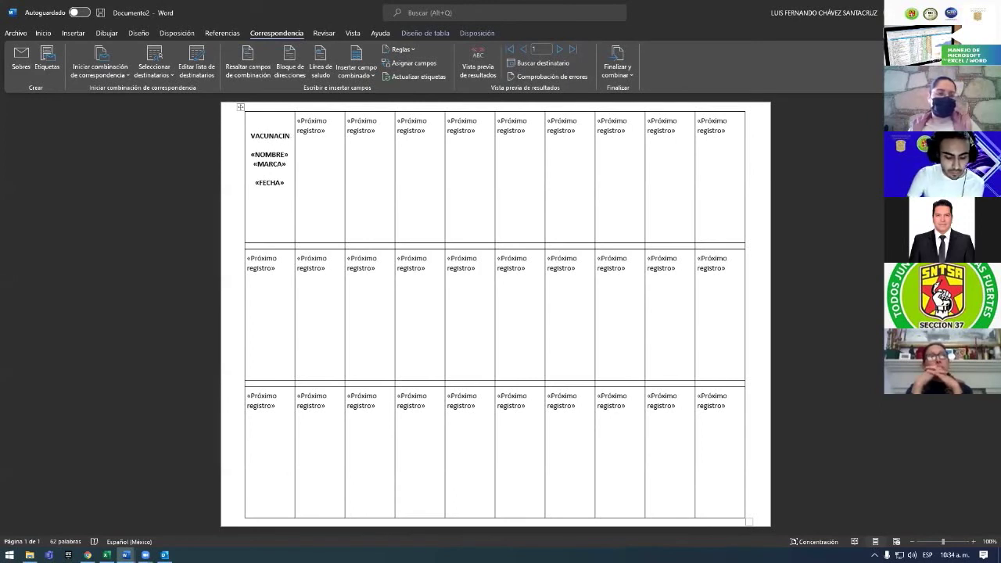
# - Check the placement of the «NOMBRE», «MARCA» and «FECHA» fields in the first label
pyautogui.click(269, 154)
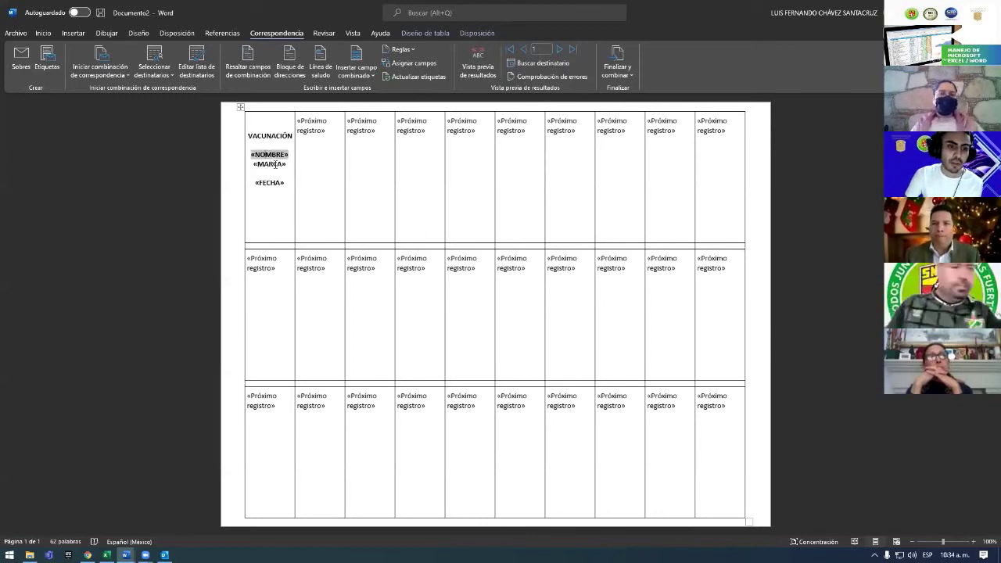
pyautogui.click(276, 164)
pyautogui.click(276, 185)
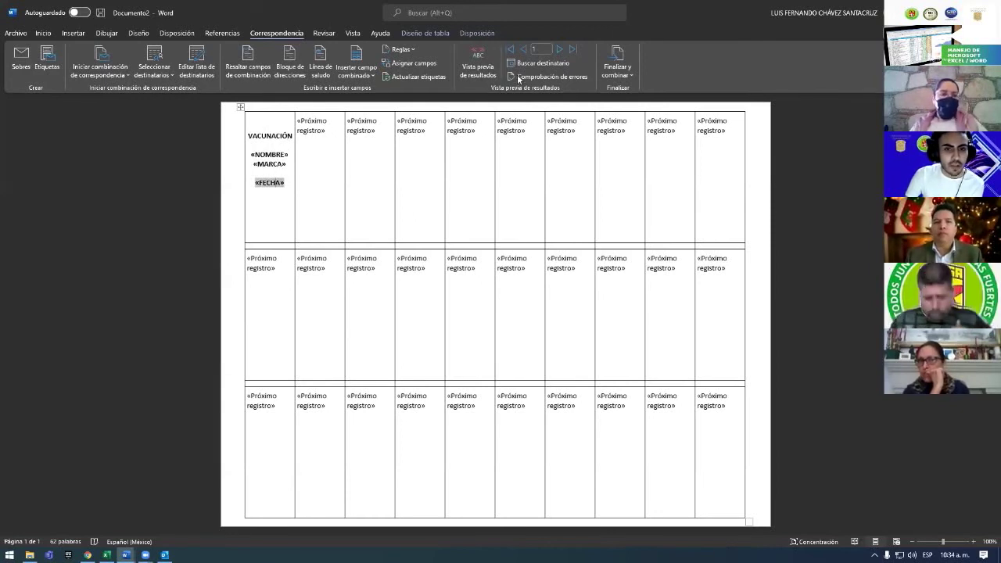
# - Copy the first label's heading and fields to every label with Actualizar etiquetas
pyautogui.click(476, 69)
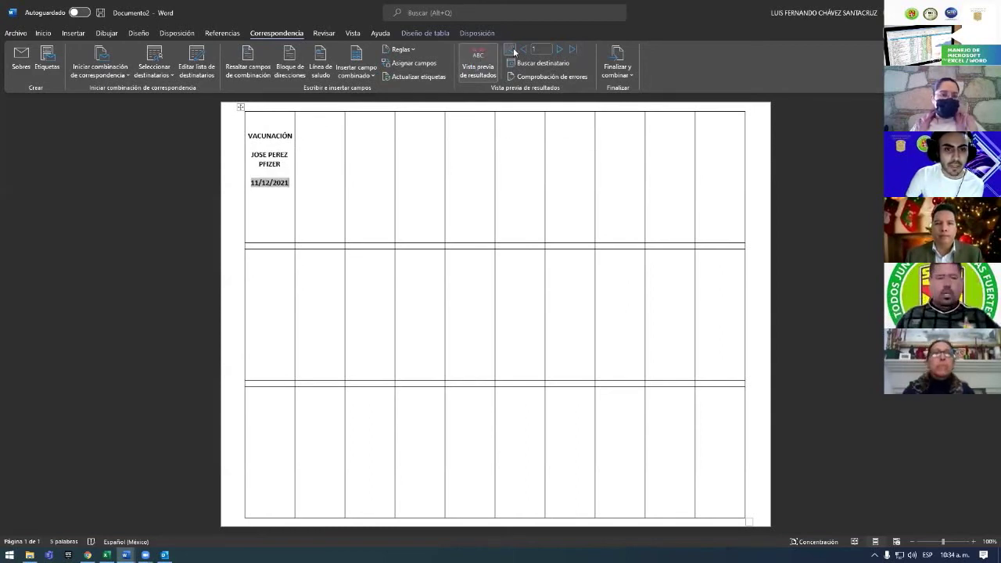
pyautogui.click(485, 64)
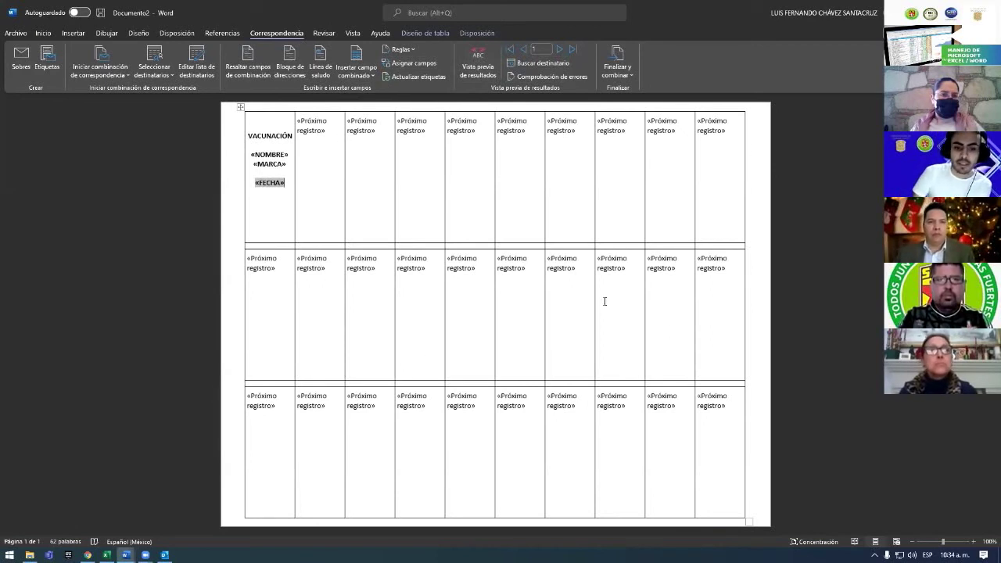
pyautogui.click(423, 76)
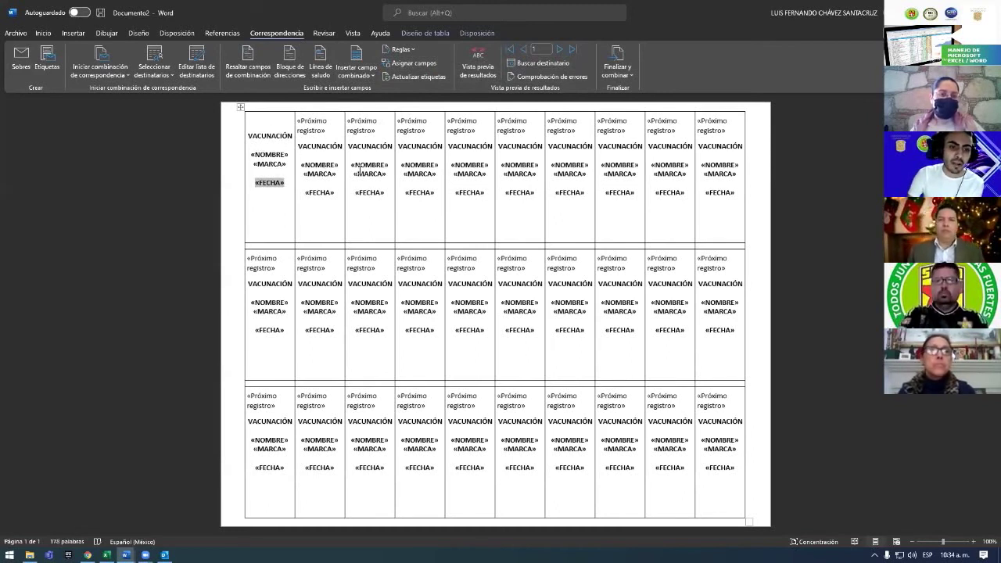
# - Preview the labels filled with recipients' names, vaccine brands and dates, checking the first three
pyautogui.click(488, 79)
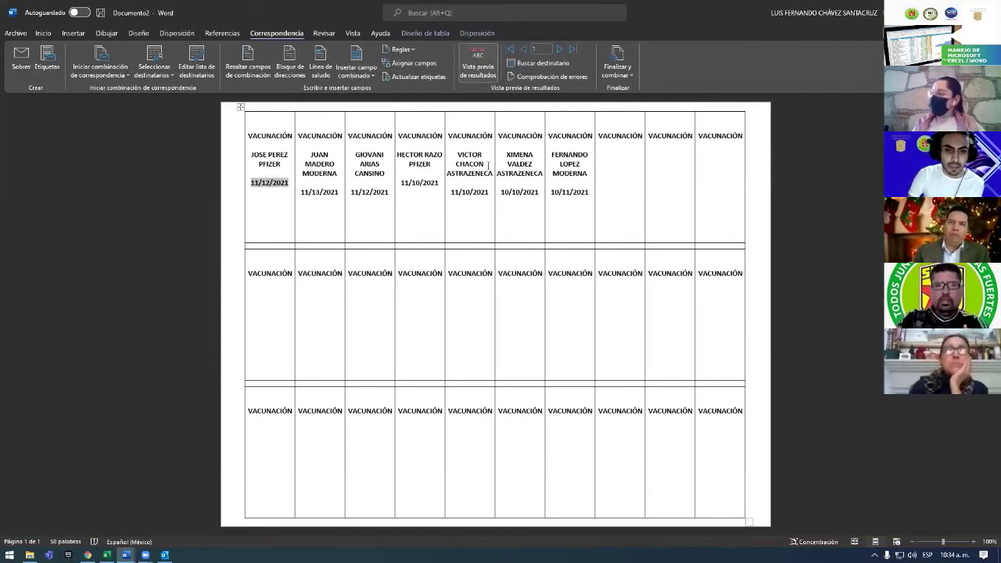
pyautogui.click(269, 155)
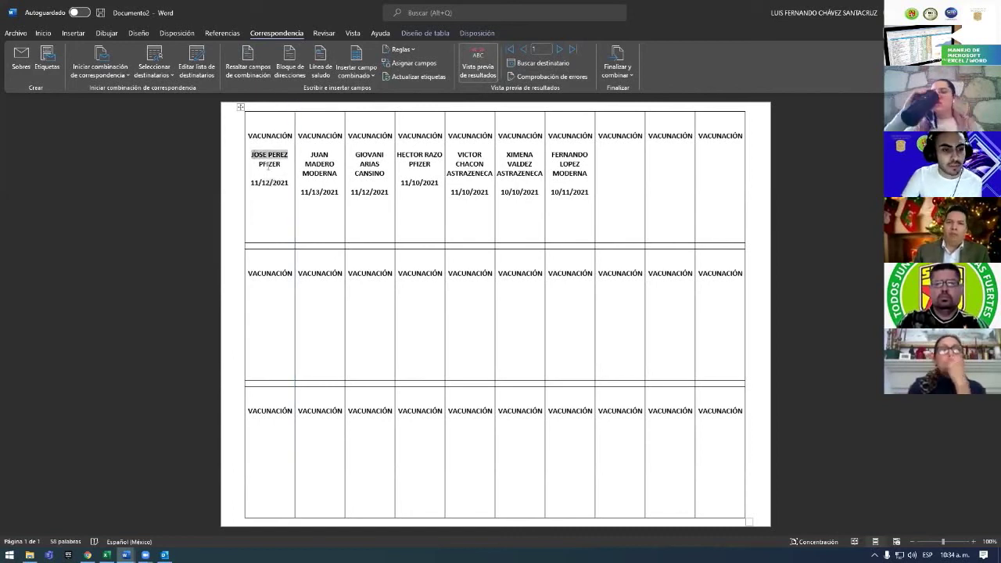
pyautogui.click(270, 163)
pyautogui.click(263, 182)
pyautogui.click(321, 191)
pyautogui.click(383, 193)
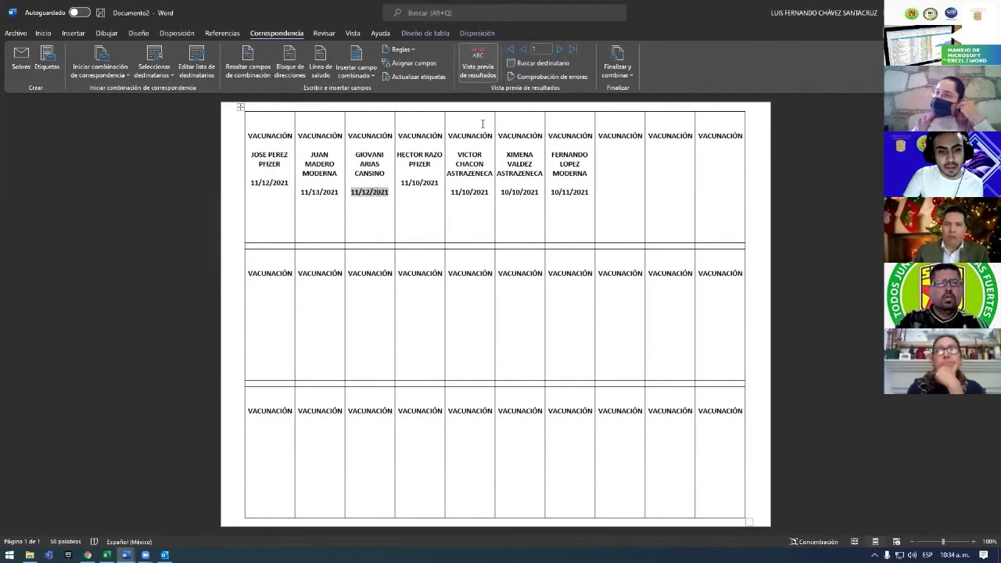
# - Merge all records into a new labels document, Etiquetas2
pyautogui.click(626, 77)
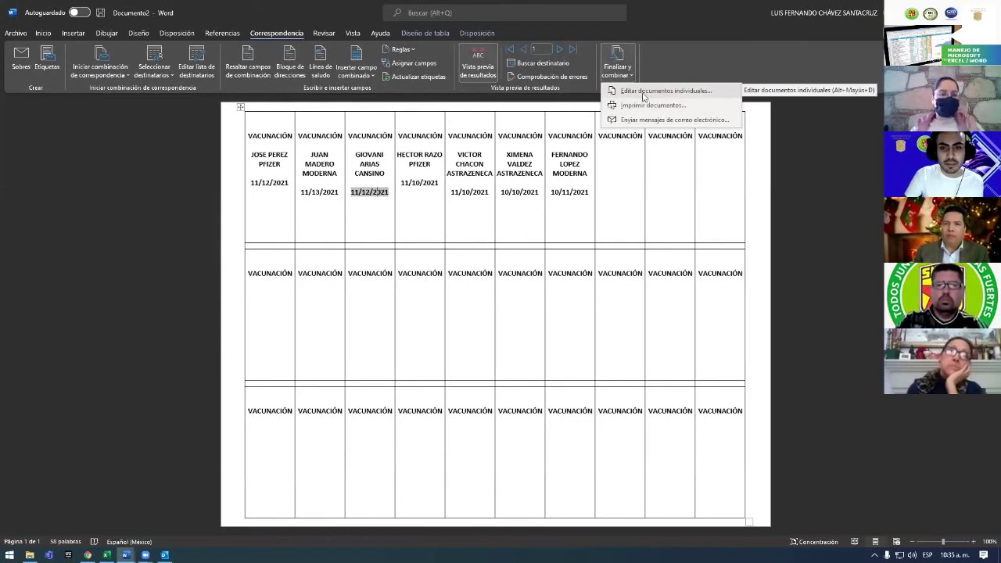
pyautogui.click(645, 91)
pyautogui.click(476, 258)
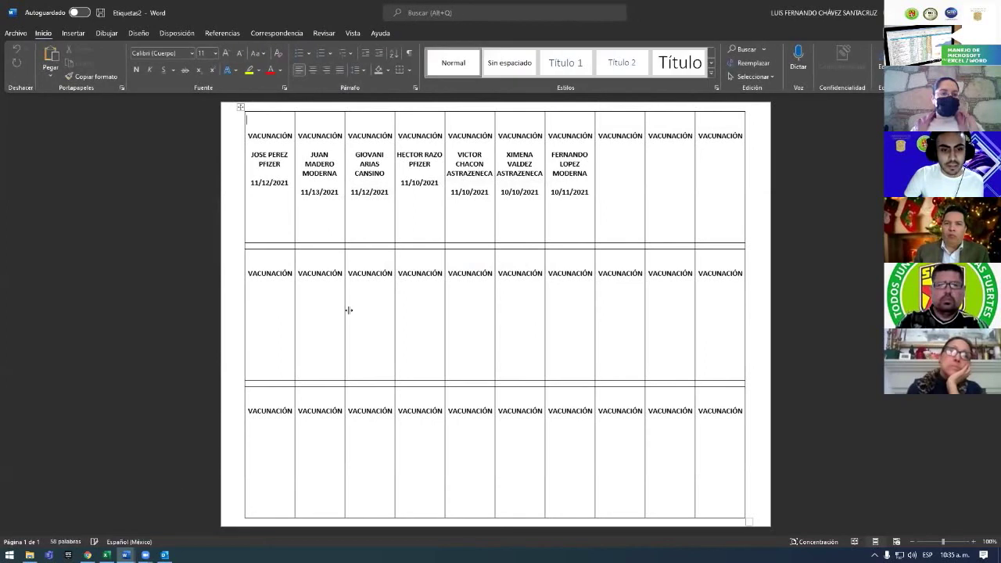
# - In Etiquetas2, retype the first recipient's name in mixed case instead of capitals
pyautogui.moveTo(127, 556)
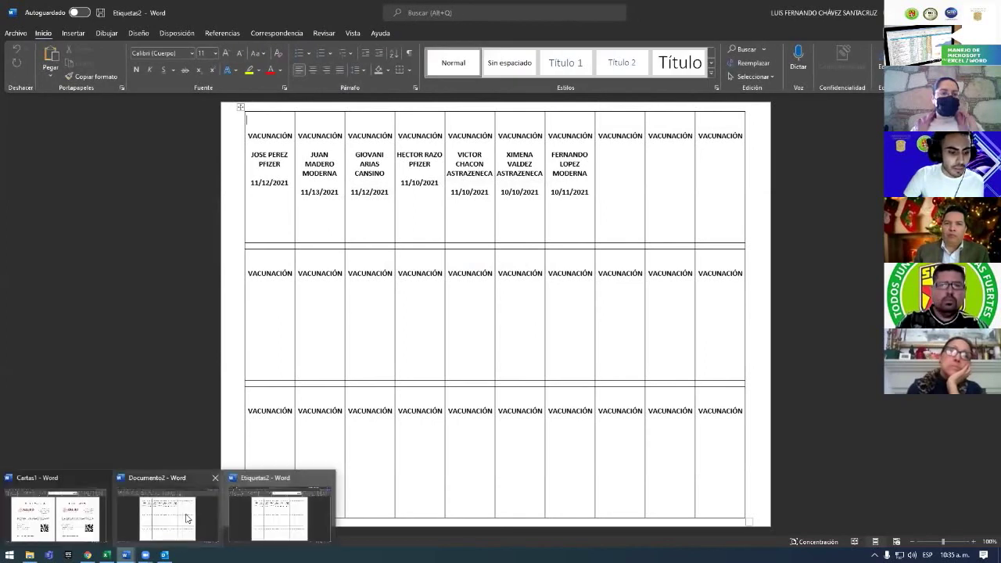
pyautogui.click(149, 532)
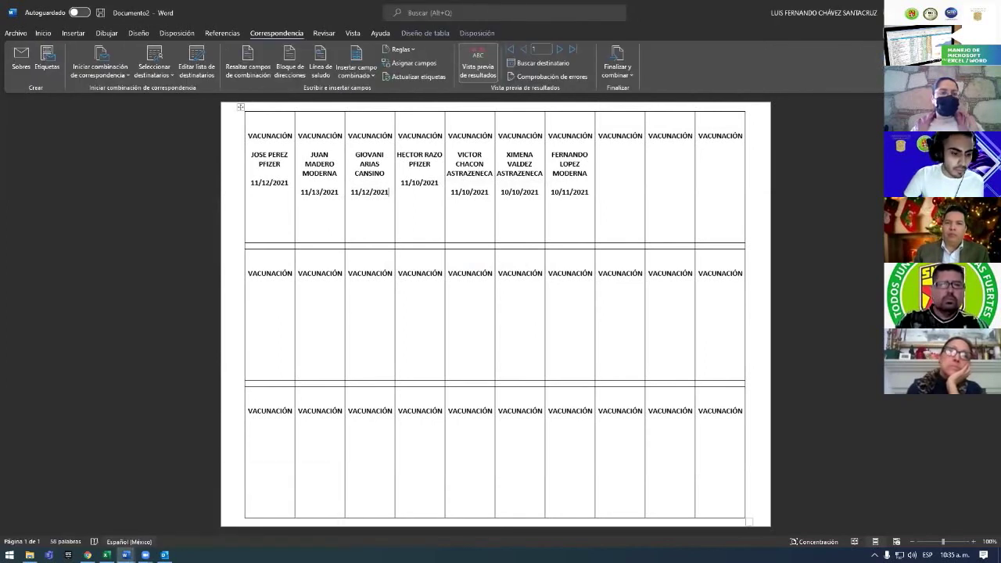
pyautogui.moveTo(126, 555)
pyautogui.click(264, 519)
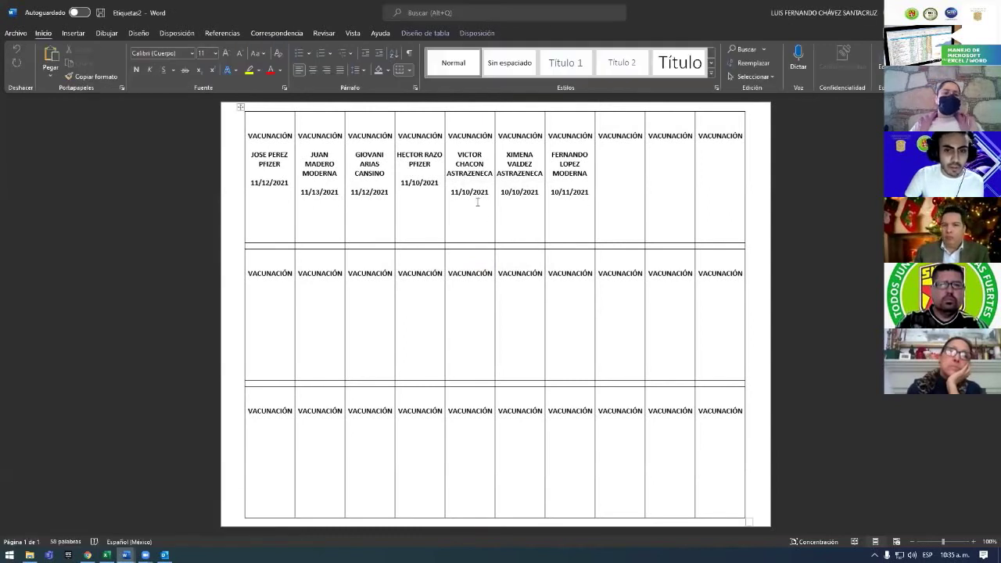
pyautogui.click(301, 155)
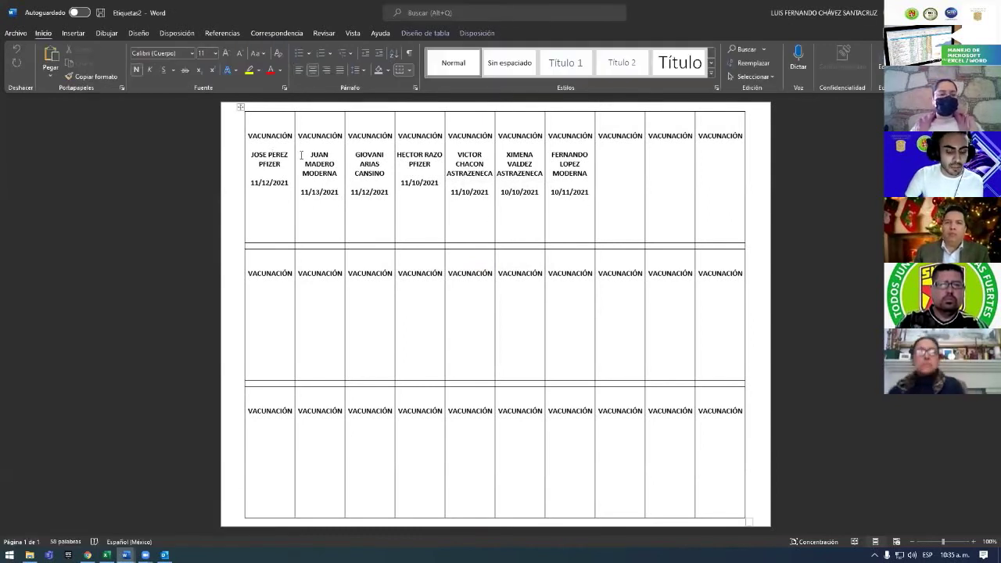
pyautogui.click(272, 156)
pyautogui.press('BackSpace')
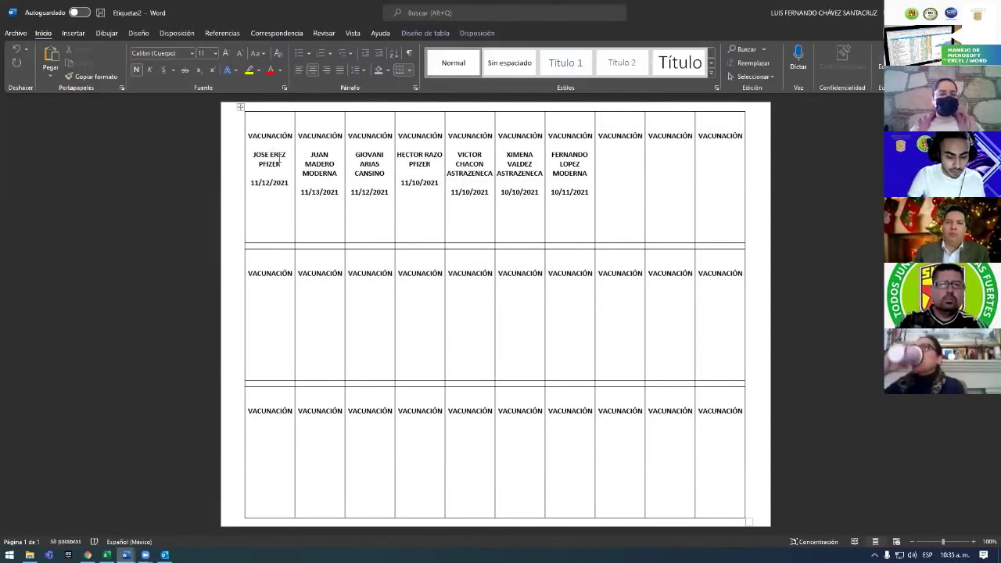
pyautogui.moveTo(287, 155); pyautogui.dragTo(252, 155)
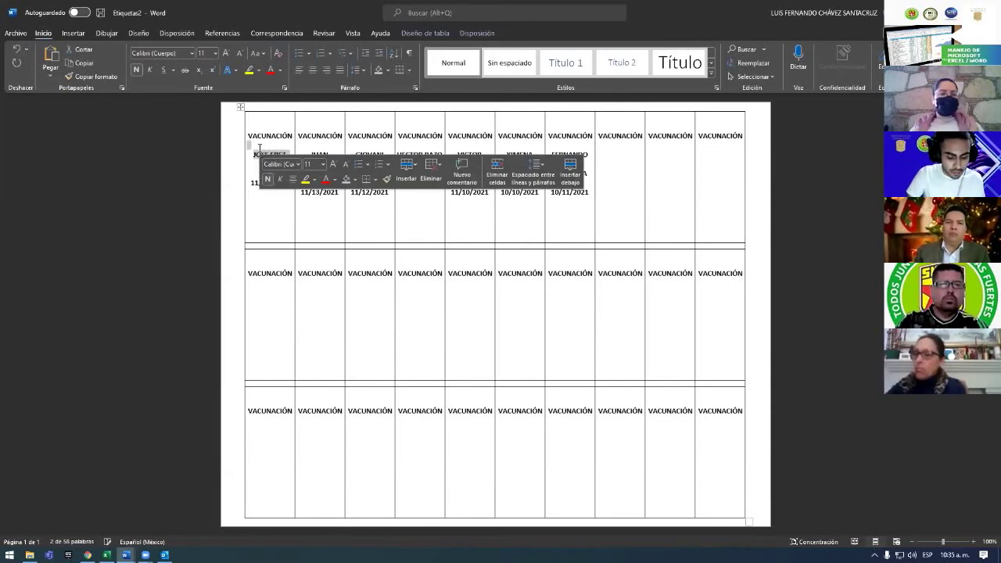
pyautogui.write('Jose perez')
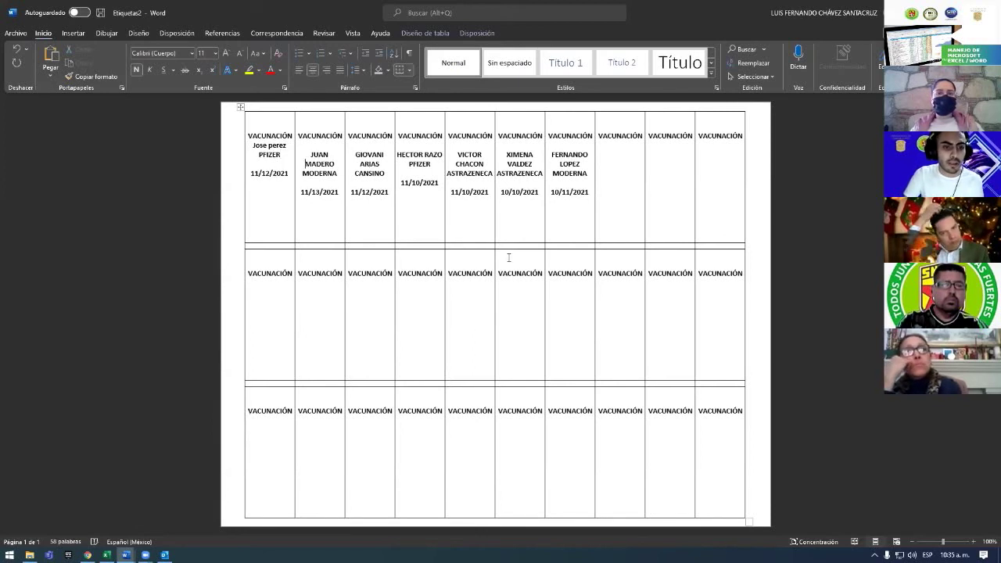
# - From Documento2, print the merged labels for records 1 to 7
pyautogui.moveTo(125, 555)
pyautogui.click(147, 515)
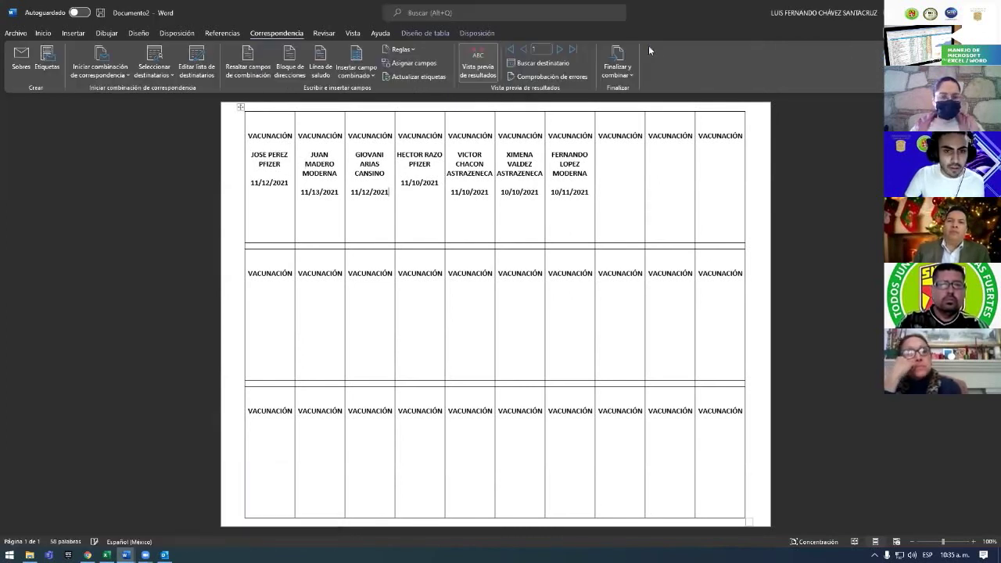
pyautogui.click(618, 63)
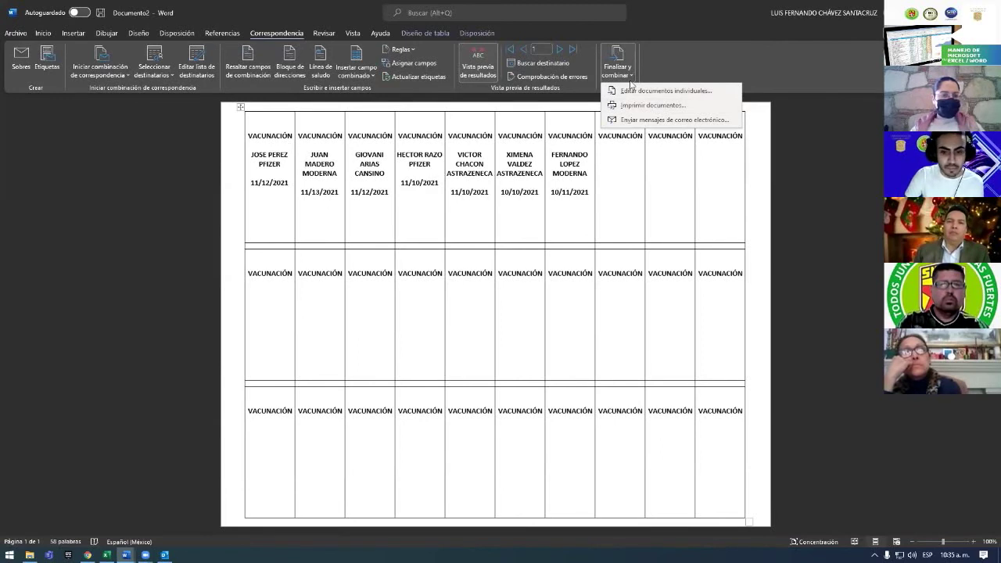
pyautogui.click(631, 84)
pyautogui.click(630, 83)
pyautogui.click(642, 102)
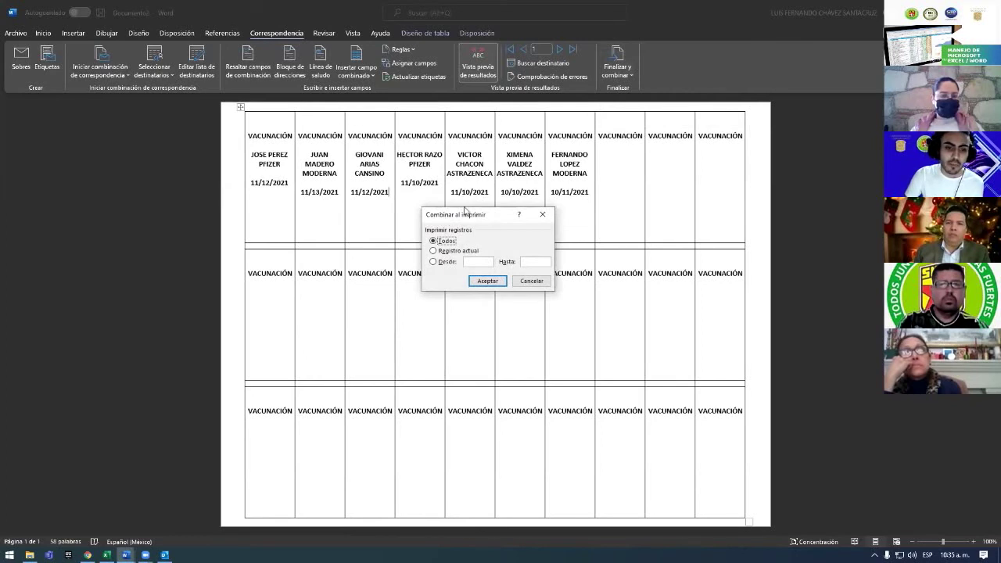
pyautogui.click(475, 260)
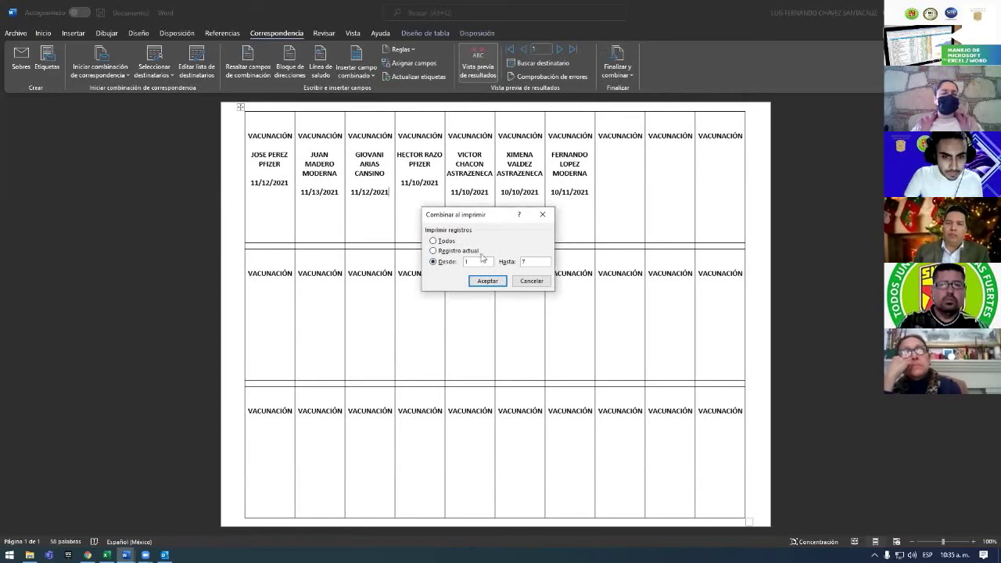
pyautogui.click(487, 282)
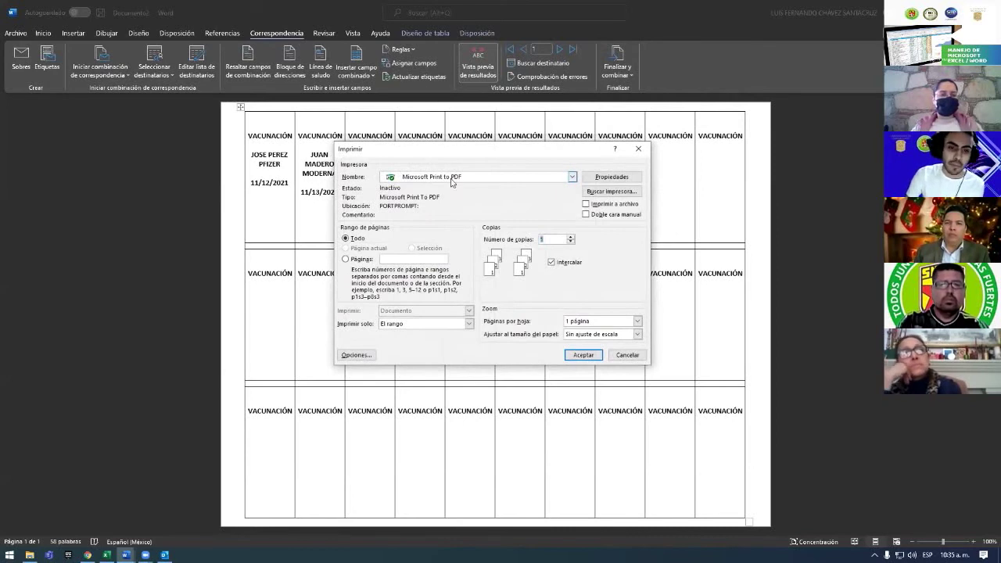
# - Save the printout as the Etiquetas PDF on the desktop and open it
pyautogui.click(584, 354)
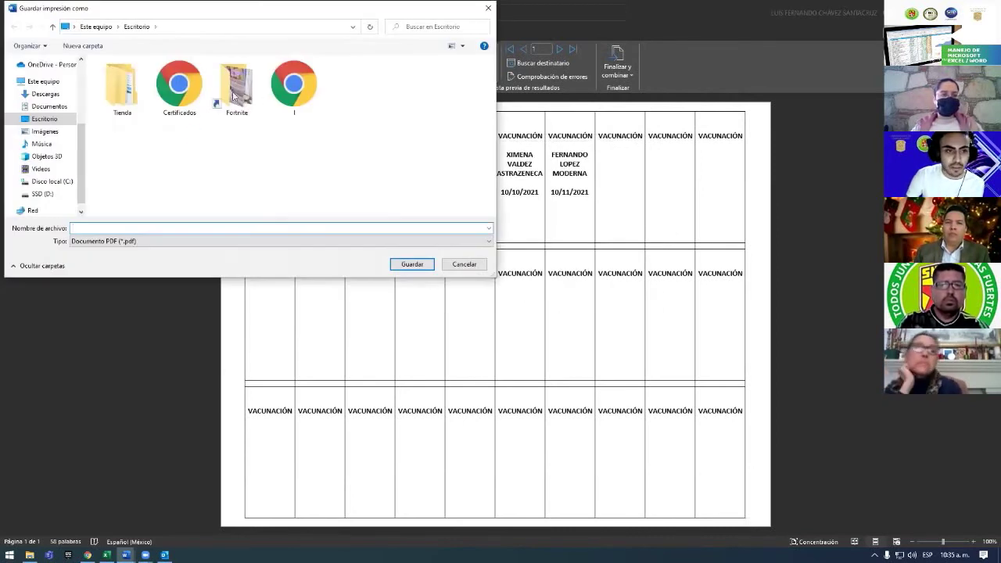
pyautogui.write('Etiquet')
pyautogui.write('t')
pyautogui.press('BackSpace')
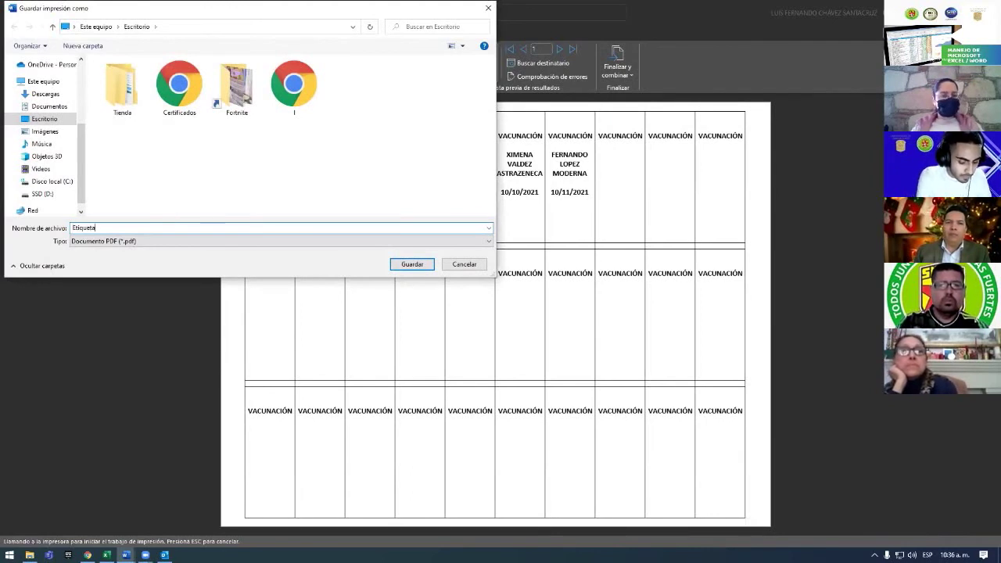
pyautogui.press('Return')
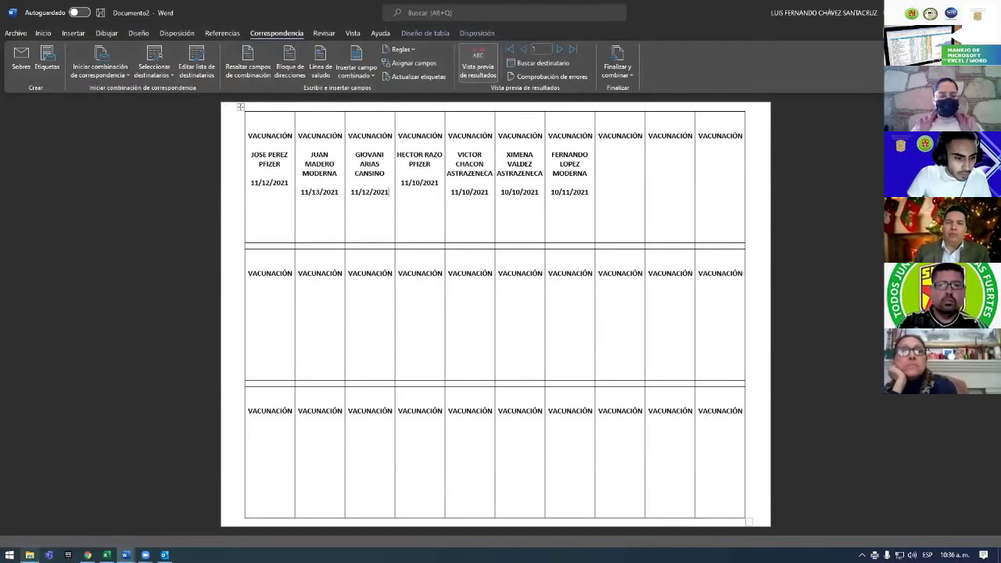
pyautogui.click(29, 555)
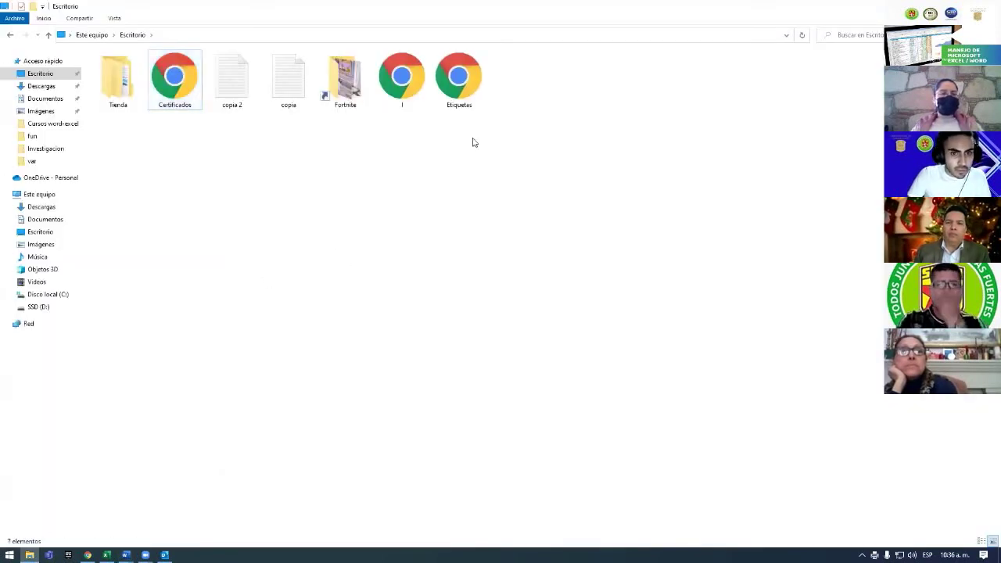
pyautogui.click(473, 83)
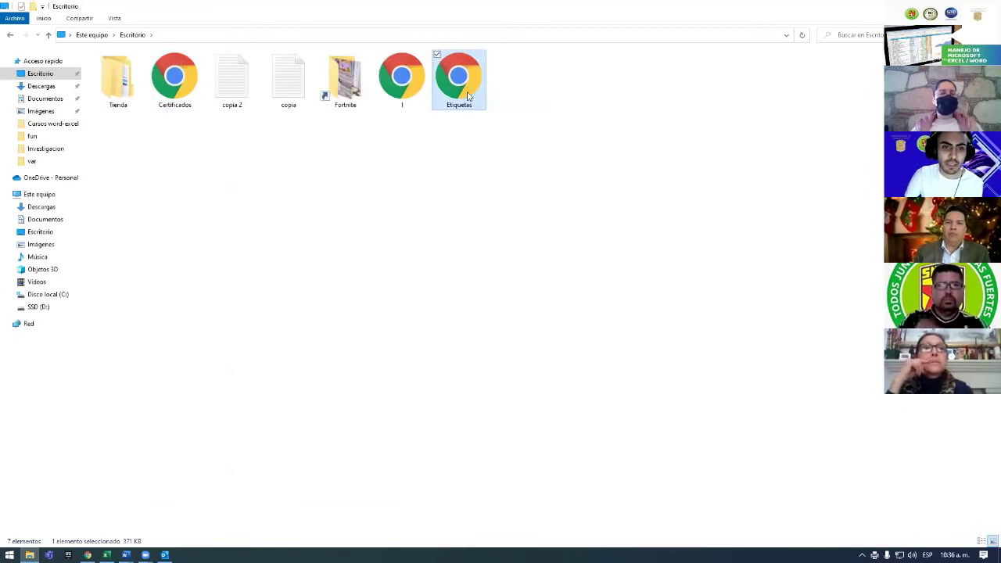
pyautogui.doubleClick(468, 95)
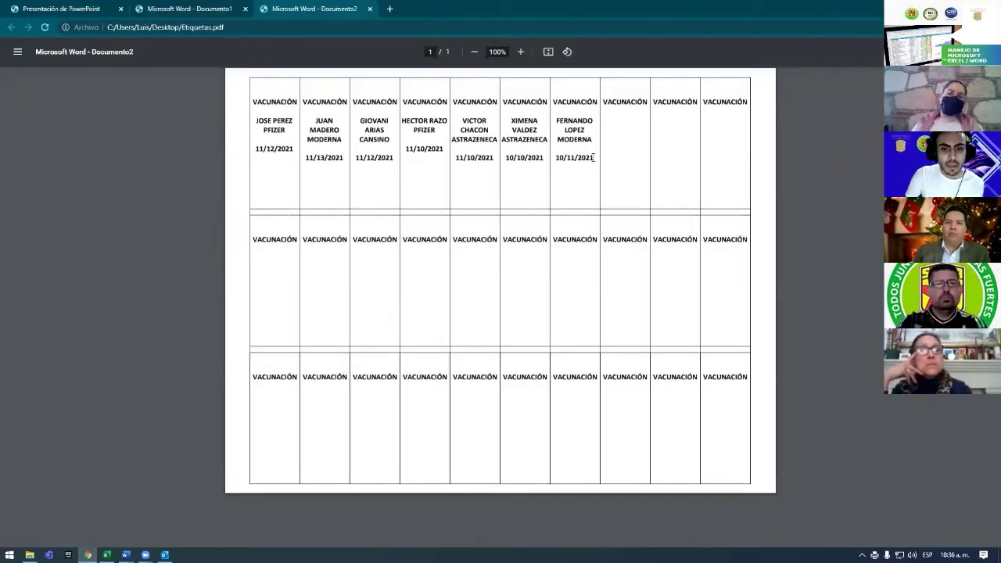
pyautogui.moveTo(588, 156); pyautogui.dragTo(549, 135)
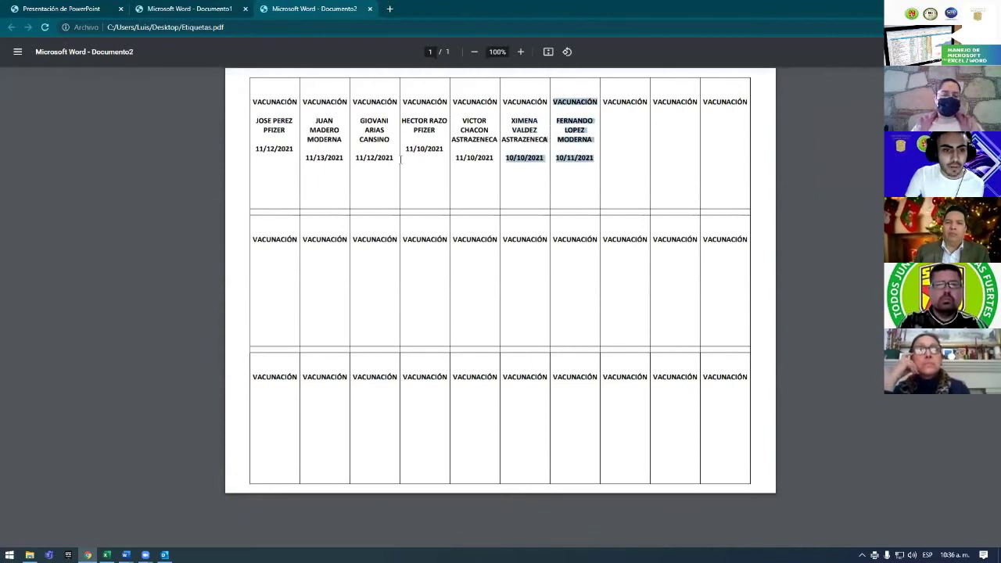
pyautogui.moveTo(270, 102); pyautogui.dragTo(271, 102)
pyautogui.click(602, 127)
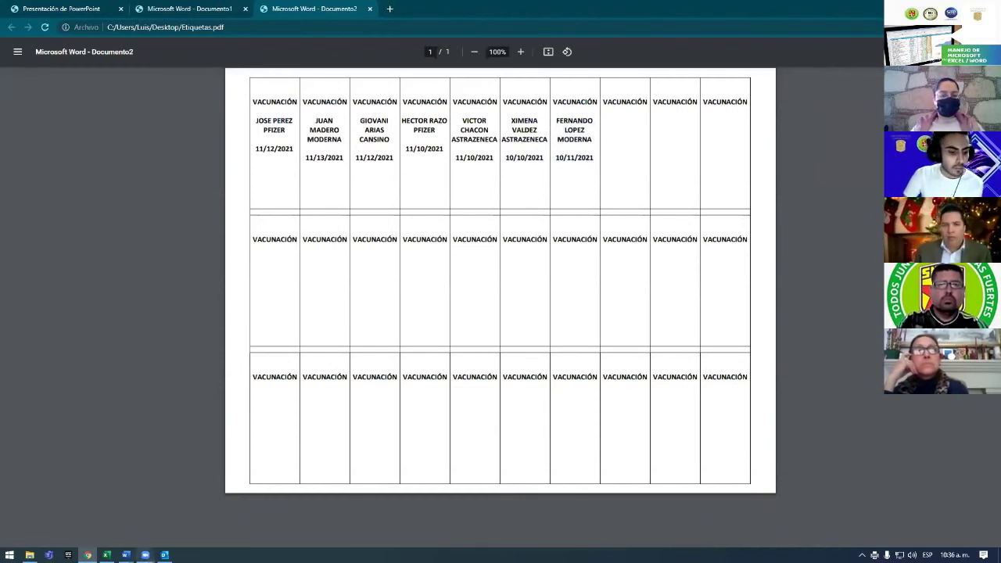
pyautogui.moveTo(125, 555)
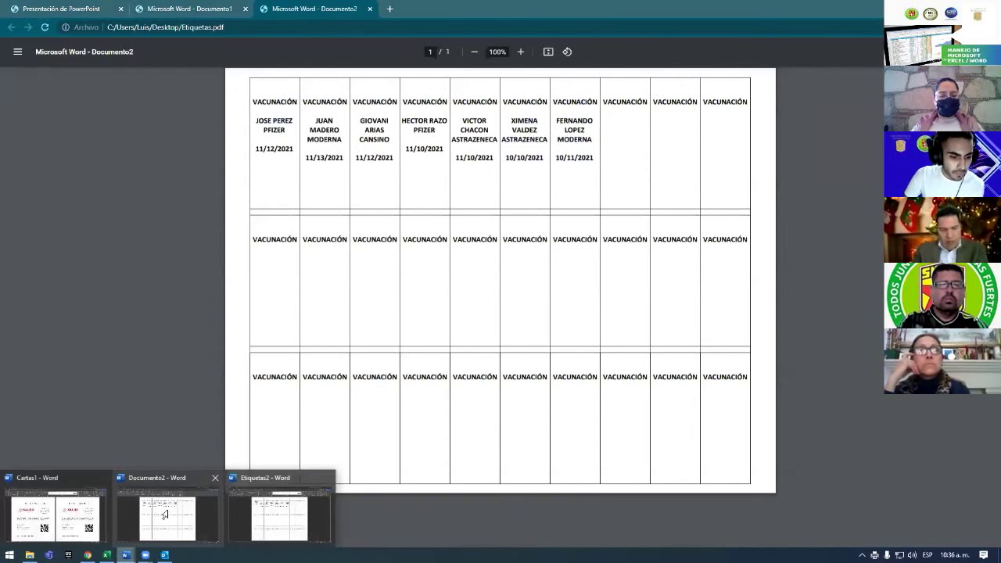
# - Start an e-mail merge of the labels using the CORREO field as recipient address
pyautogui.click(165, 514)
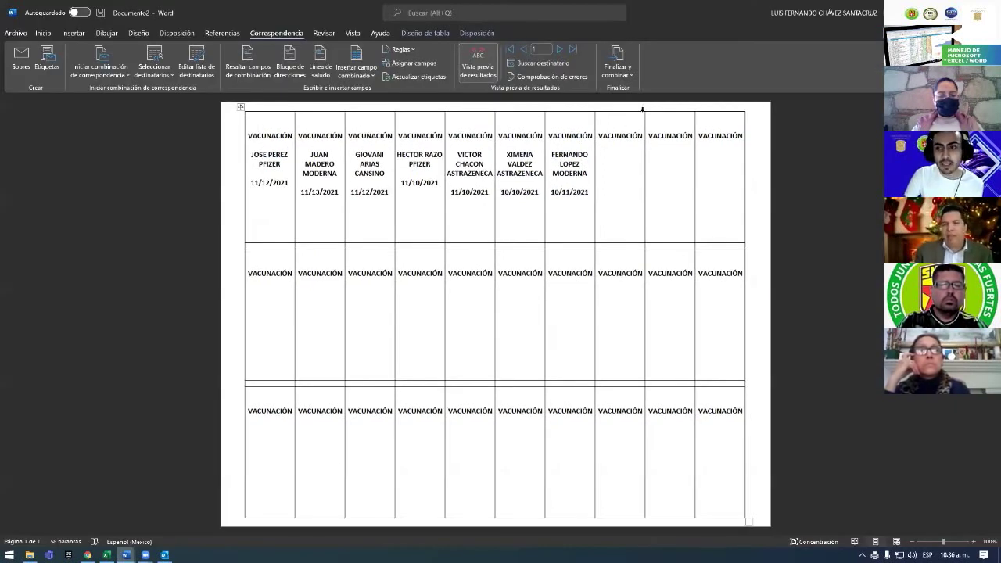
pyautogui.click(617, 69)
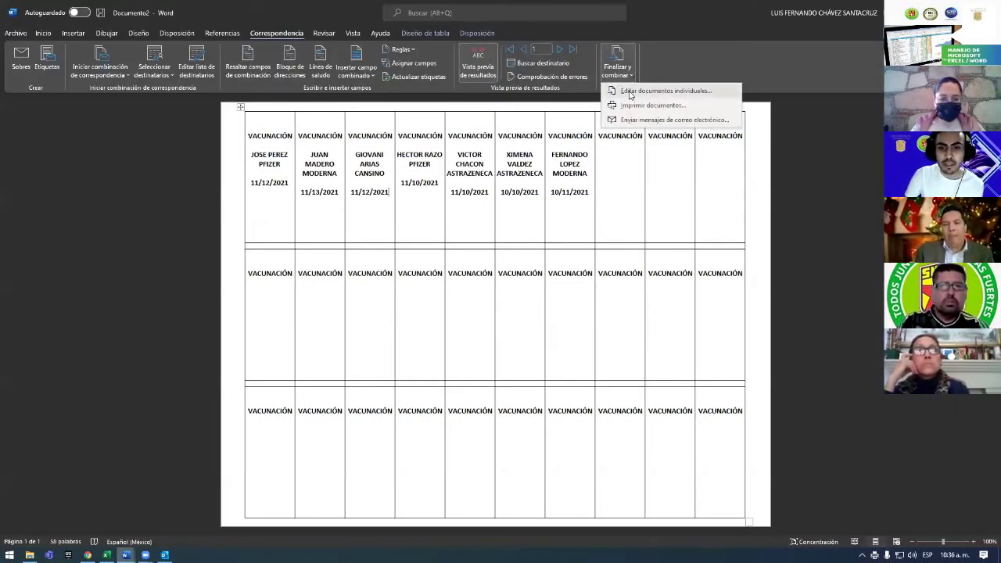
pyautogui.click(681, 121)
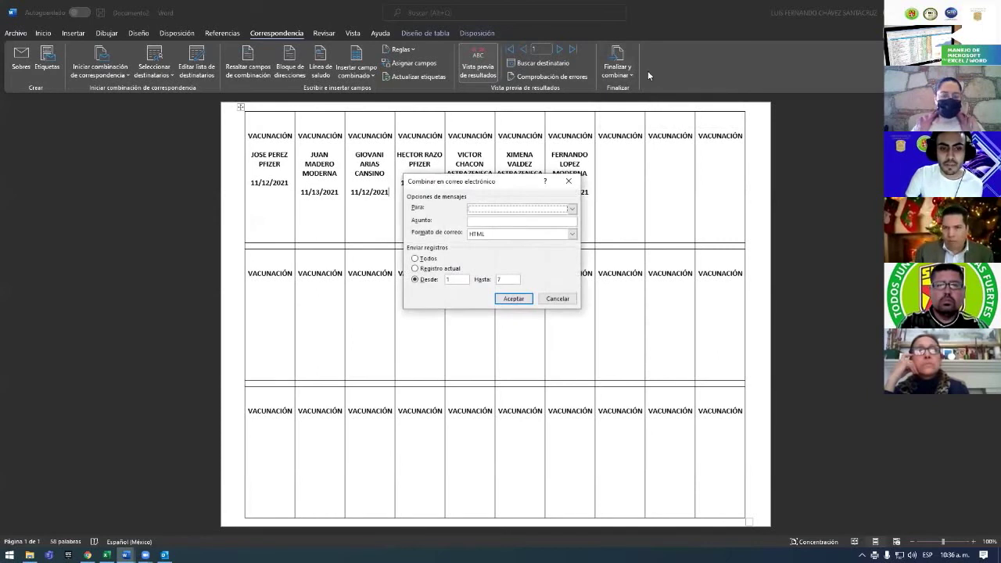
pyautogui.click(572, 209)
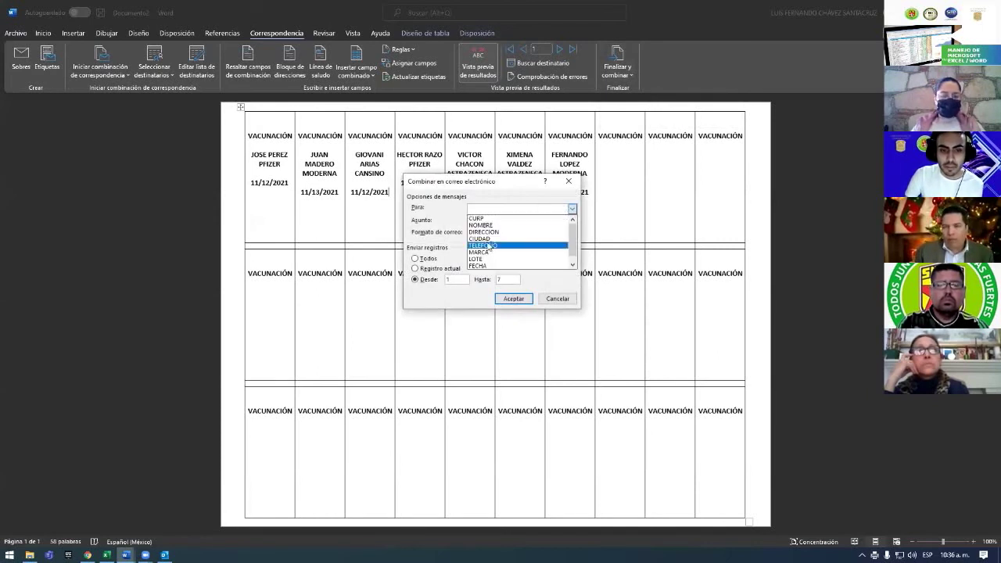
pyautogui.scroll(-2, 496, 234)
pyautogui.click(521, 263)
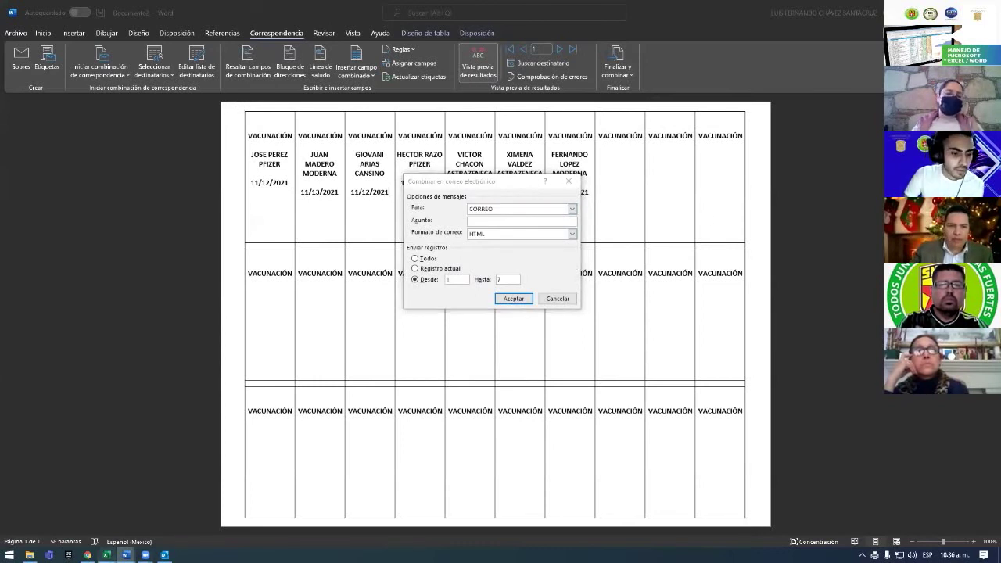
pyautogui.hotkey('alt', 'Tab')
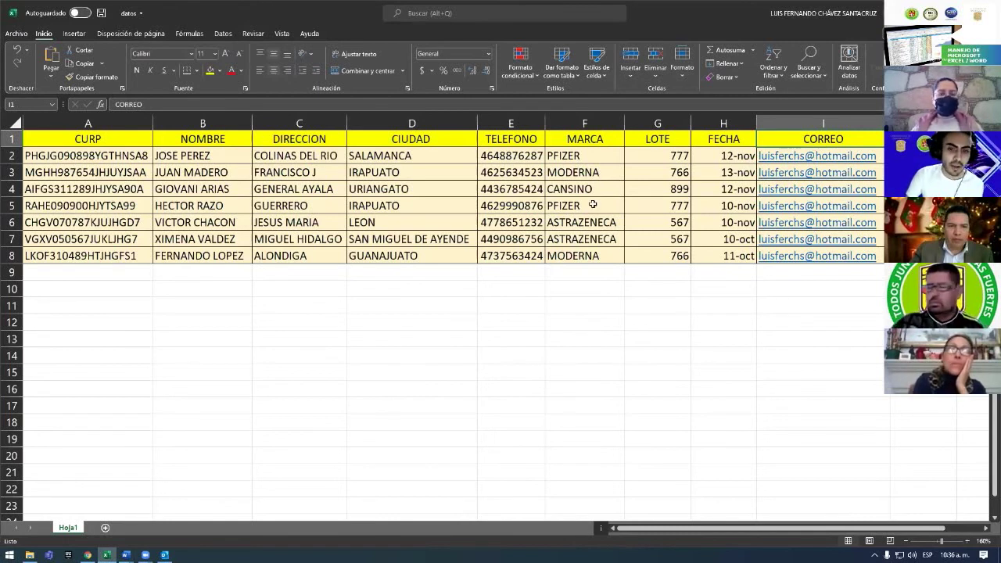
pyautogui.moveTo(125, 555)
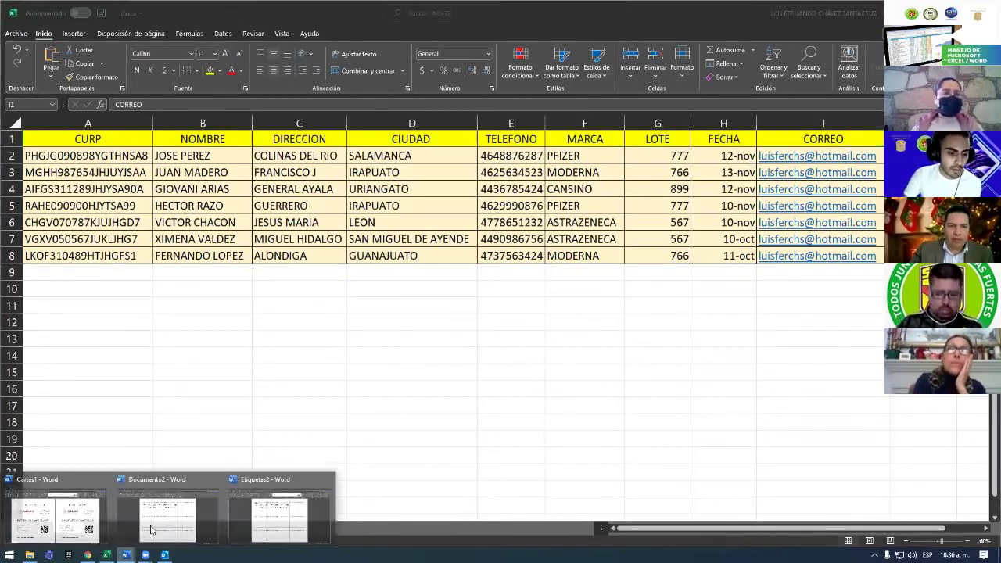
pyautogui.click(185, 513)
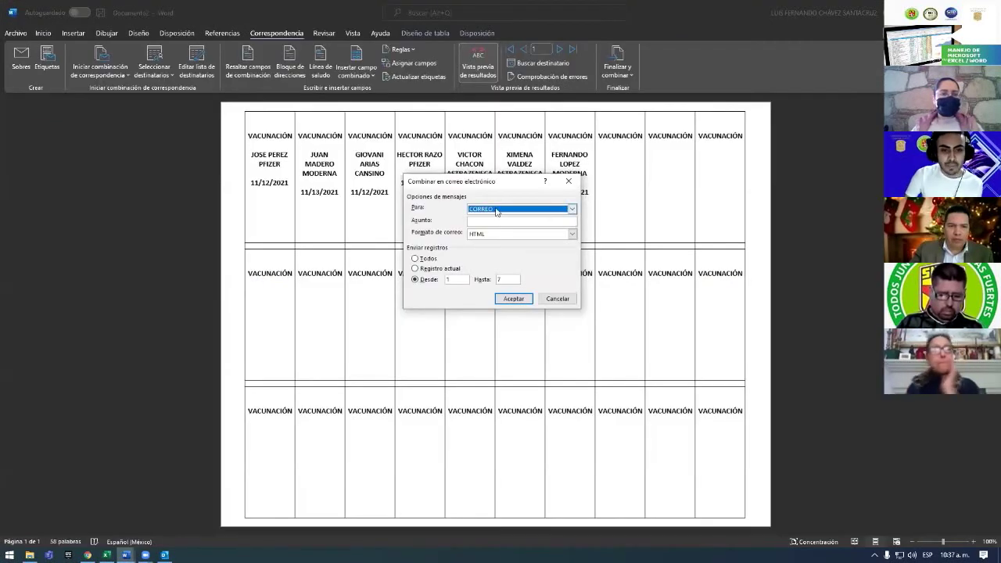
# - Send as HTML with subject 'Etiqueta de vacunacion' to records 1 through 7
pyautogui.click(538, 221)
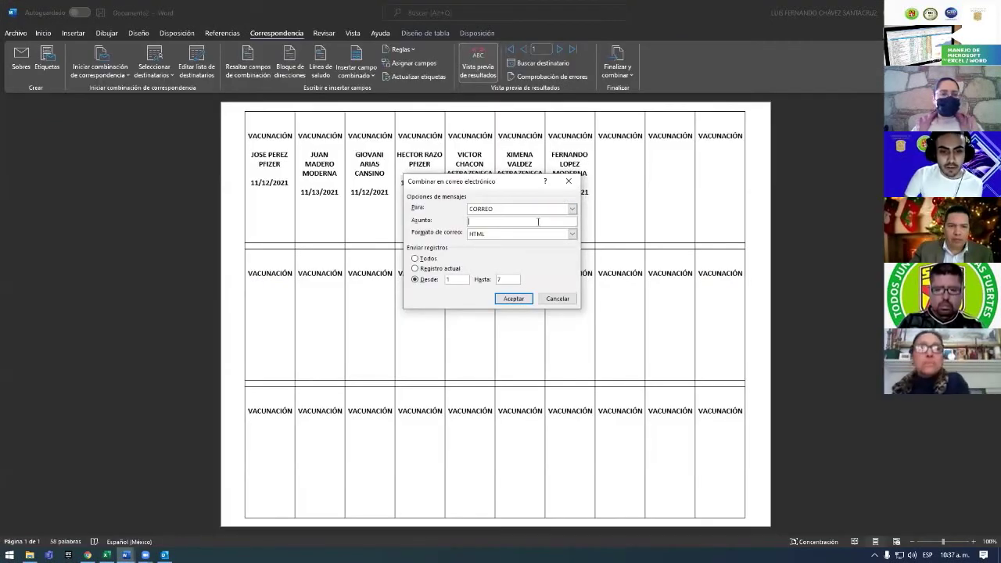
pyautogui.write('L')
pyautogui.press('BackSpace')
pyautogui.press('BackSpace')
pyautogui.press('BackSpace')
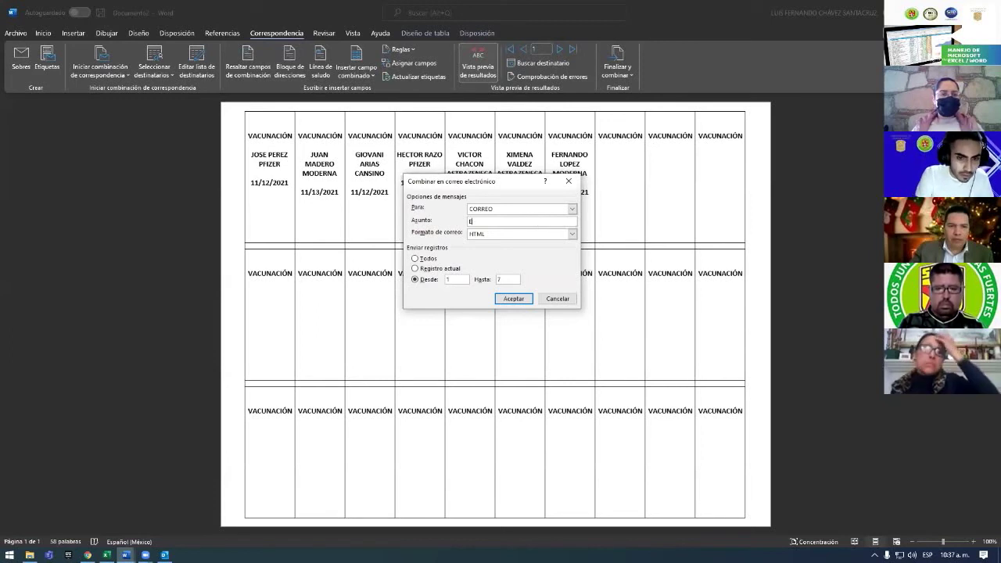
pyautogui.write('iqueta de vacunacion')
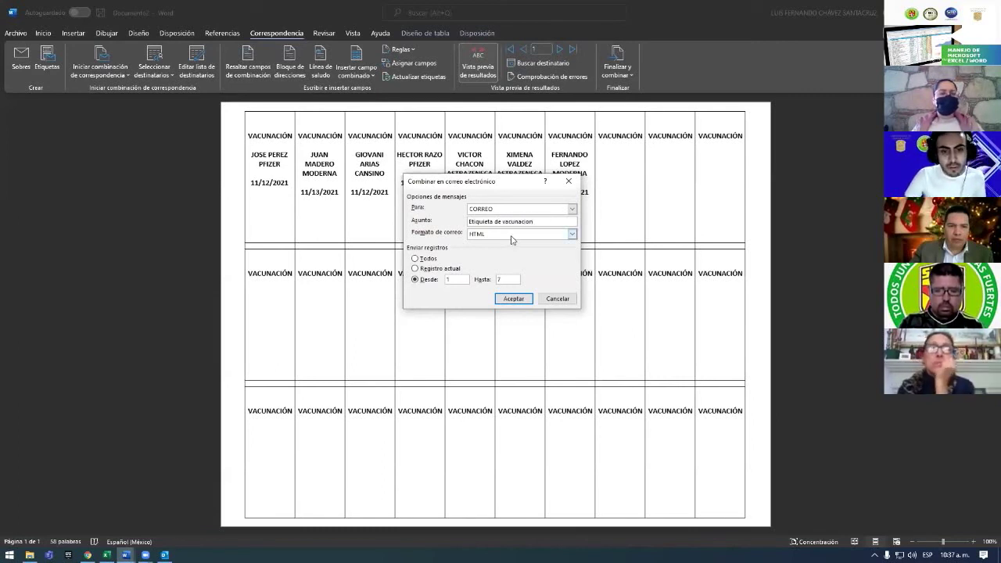
pyautogui.click(572, 235)
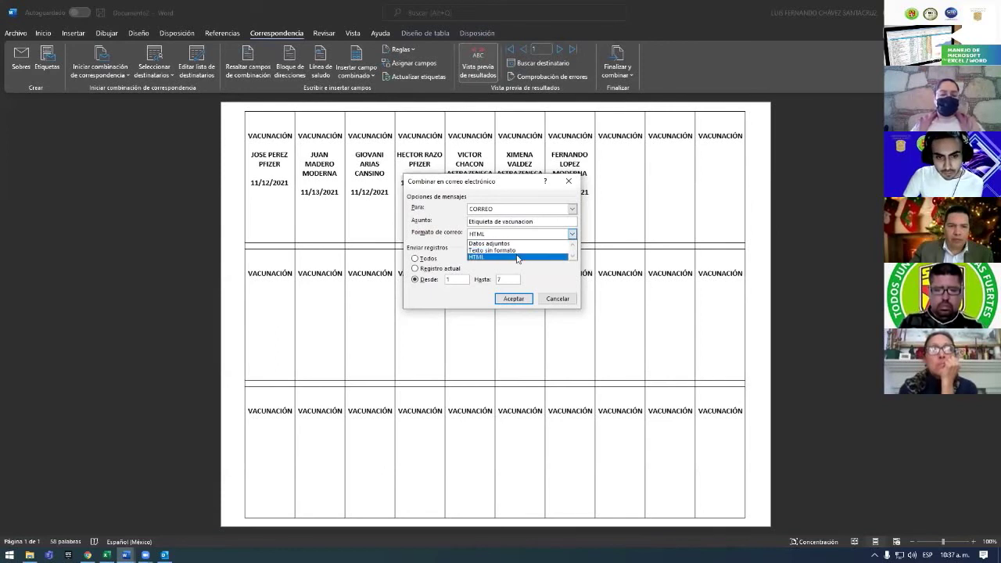
pyautogui.click(517, 258)
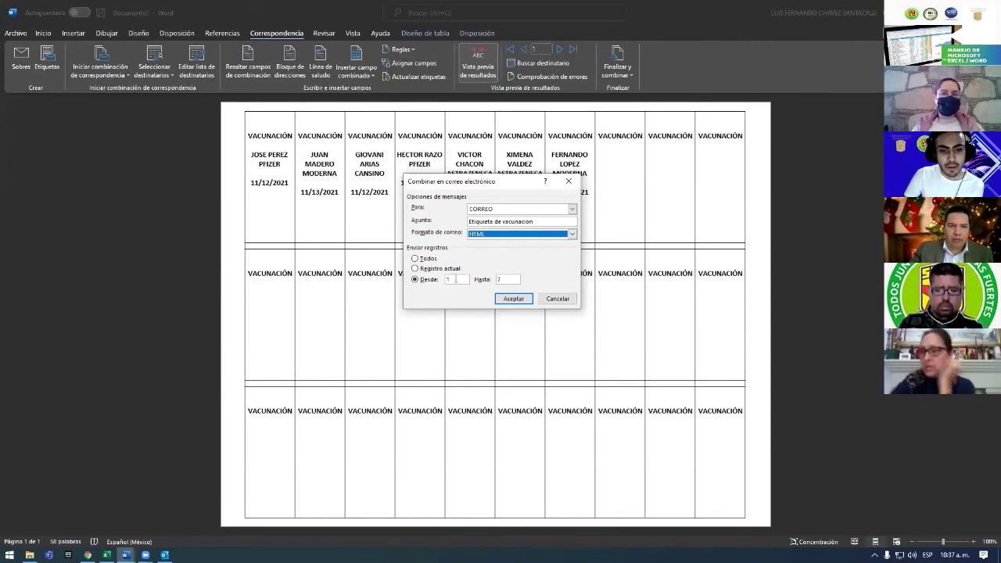
pyautogui.click(468, 279)
pyautogui.click(499, 280)
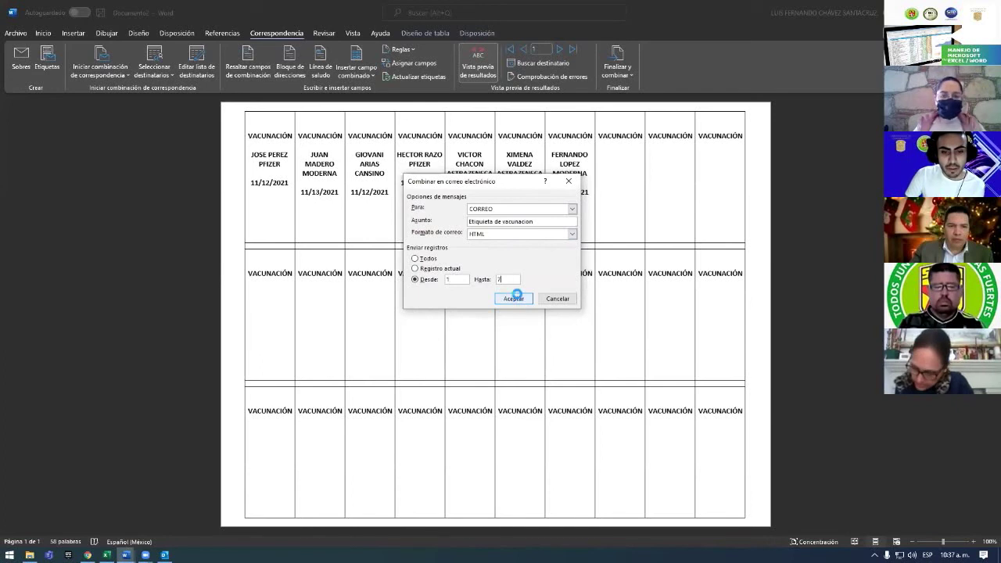
pyautogui.click(515, 300)
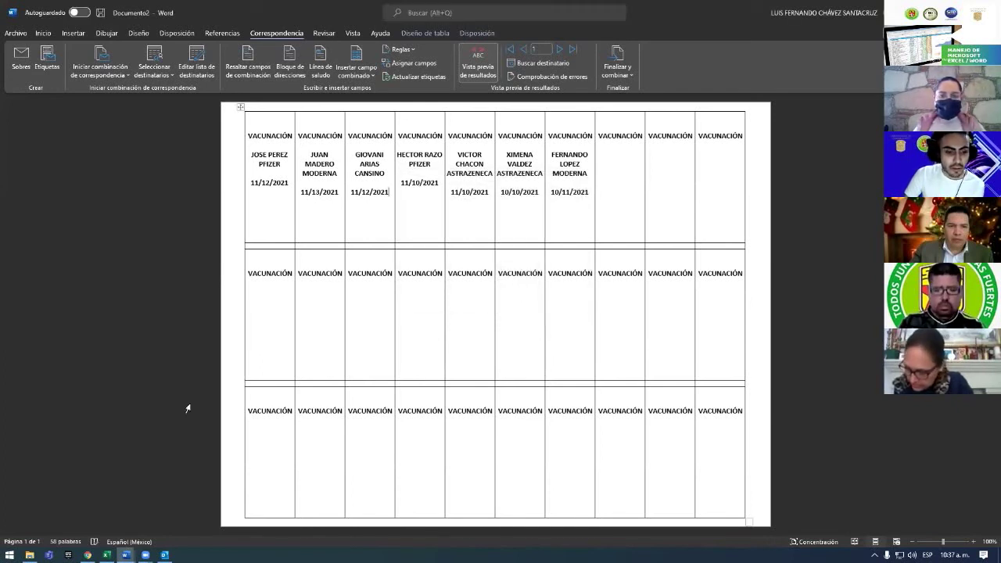
# - Check Outlook's Outbox and open the first sent certificate e-mail in Sent Items
pyautogui.click(164, 555)
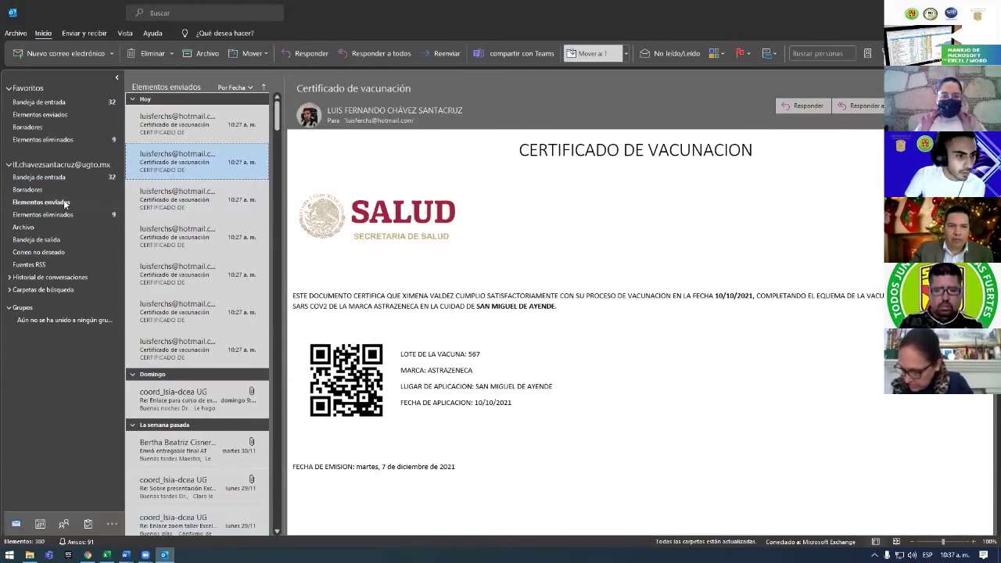
pyautogui.click(45, 240)
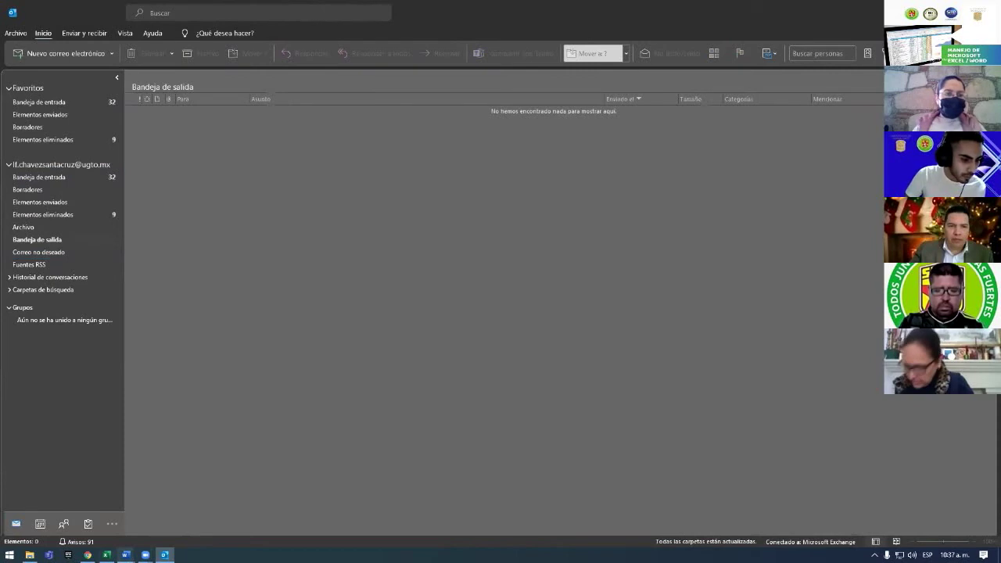
pyautogui.click(125, 554)
pyautogui.click(167, 523)
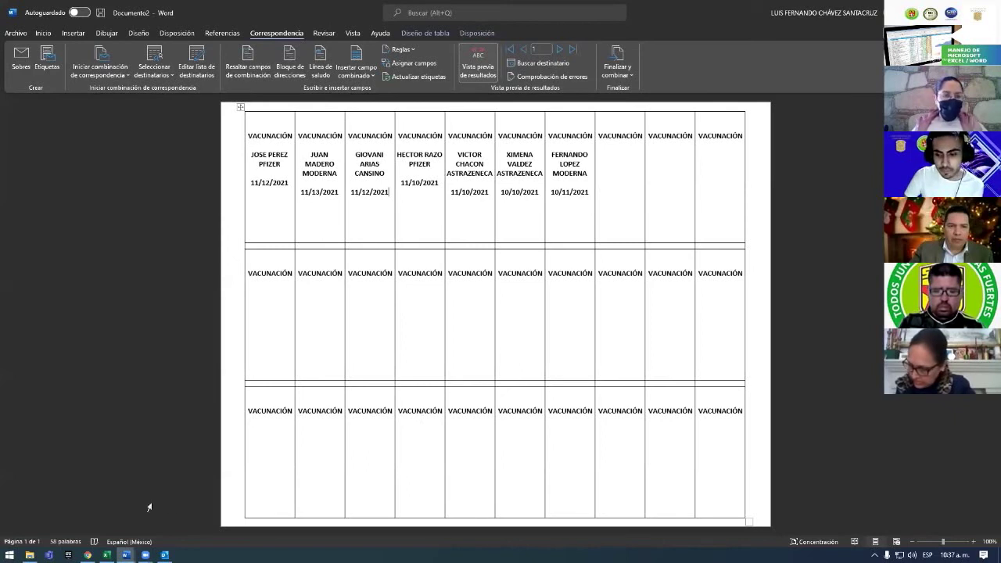
pyautogui.click(164, 555)
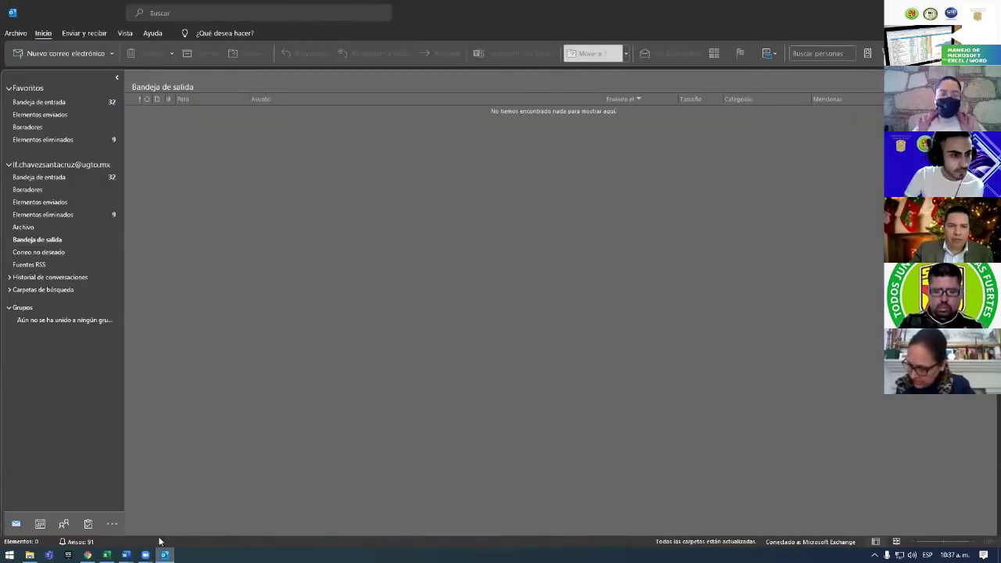
pyautogui.moveTo(126, 555)
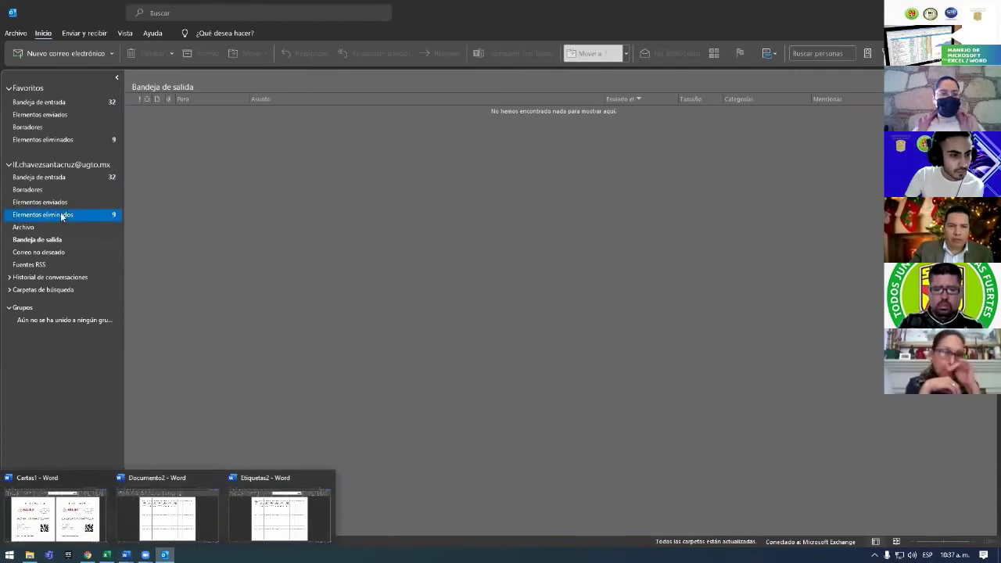
pyautogui.click(43, 201)
pyautogui.click(177, 124)
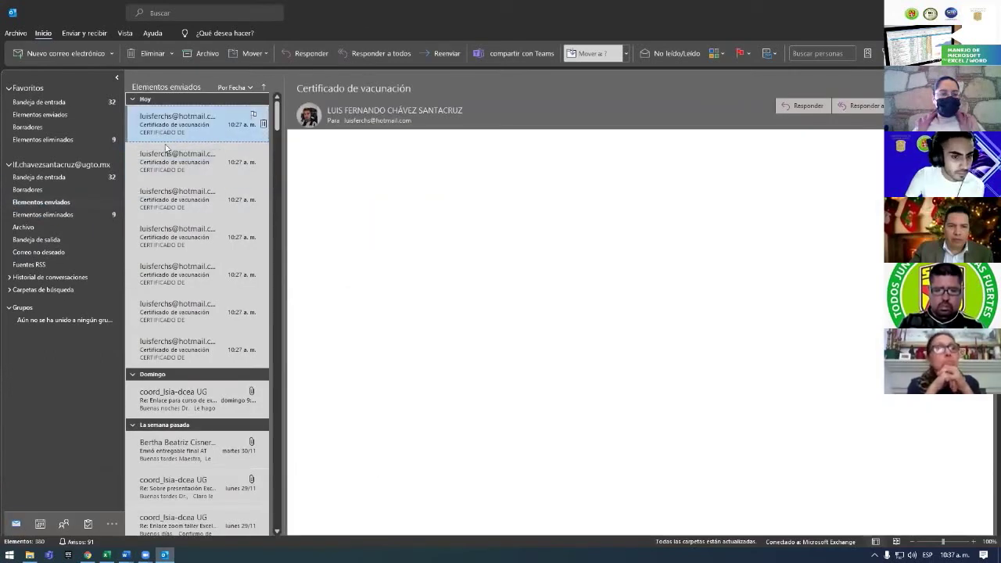
pyautogui.moveTo(126, 555)
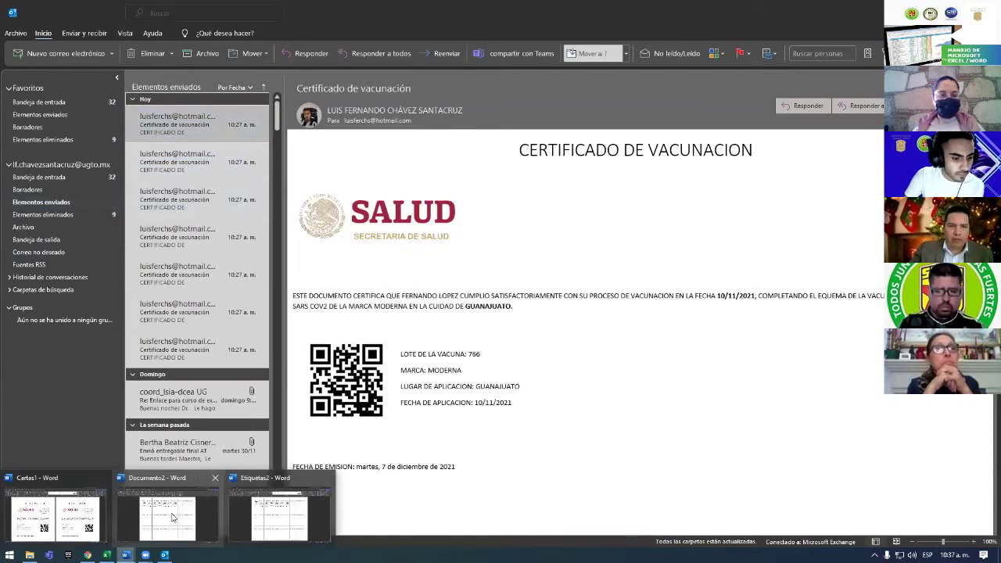
pyautogui.click(144, 536)
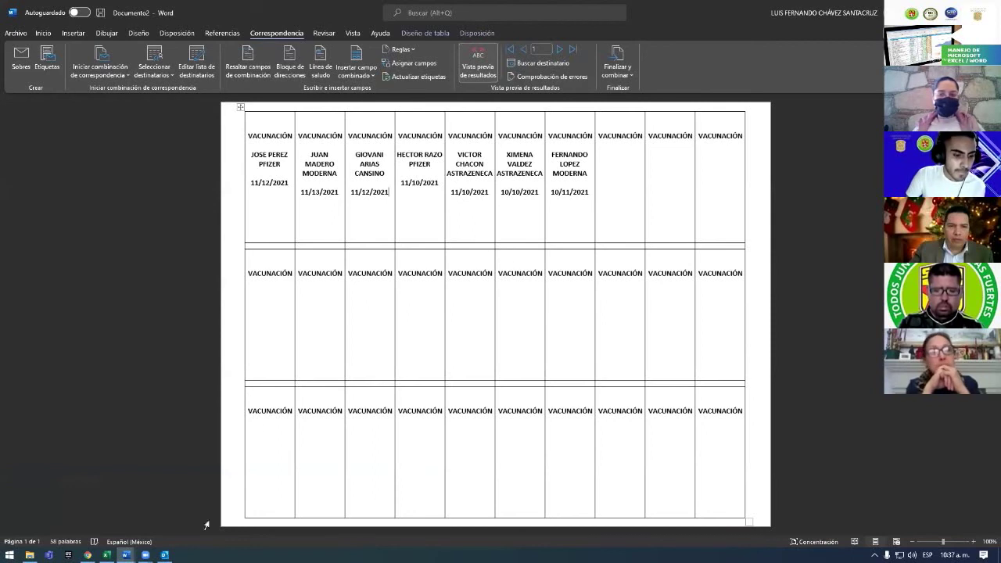
# - Re-run the label e-mail merge from Documento2 for all records (Todos)
pyautogui.hotkey('alt', 'Tab')
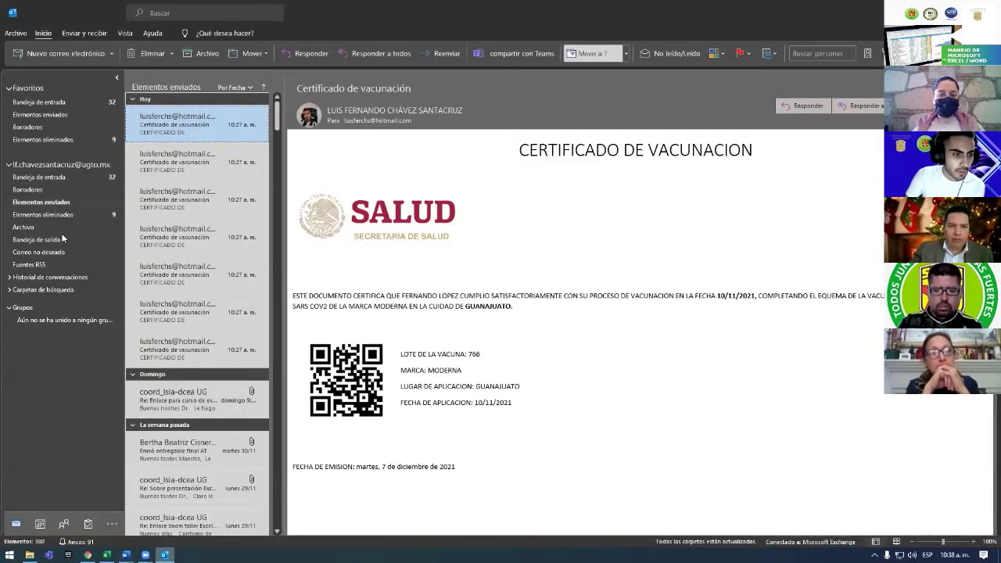
pyautogui.click(63, 238)
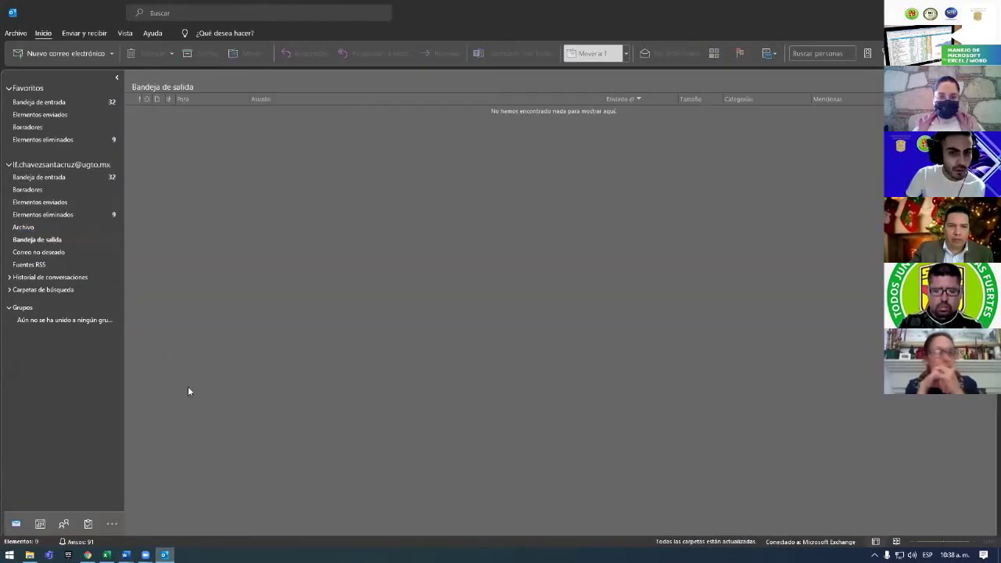
pyautogui.moveTo(126, 554)
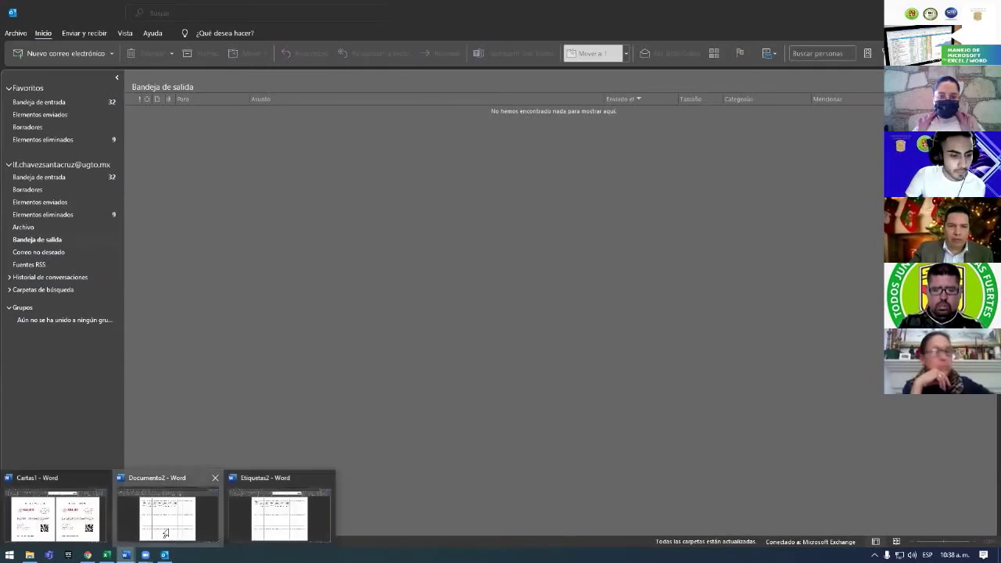
pyautogui.click(166, 520)
pyautogui.click(618, 70)
pyautogui.click(649, 118)
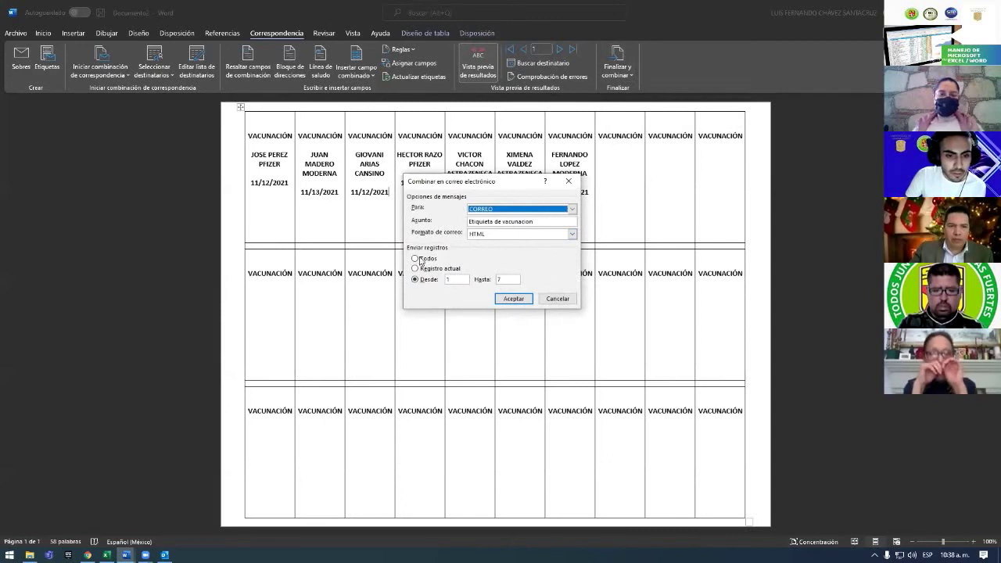
pyautogui.click(416, 258)
pyautogui.click(522, 301)
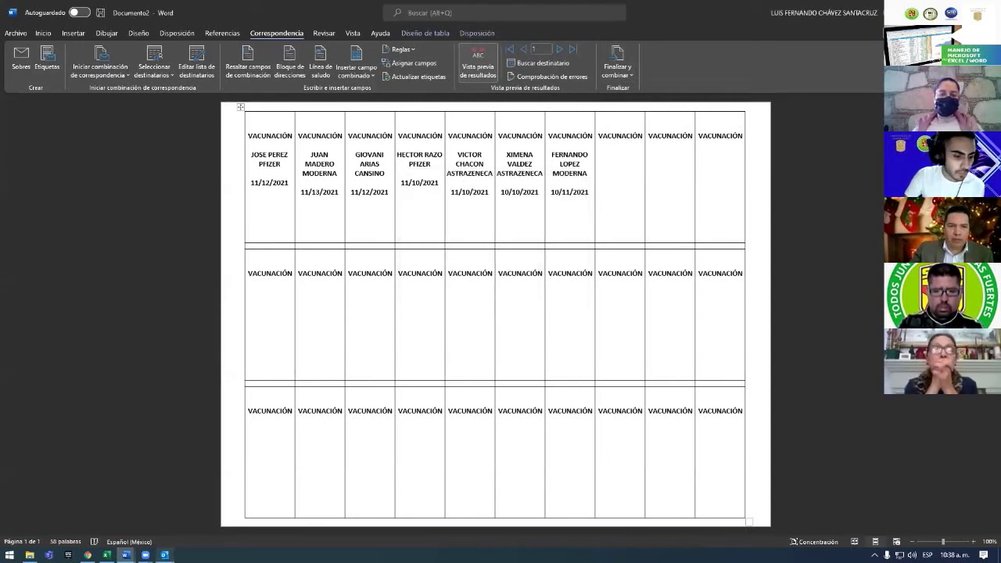
# - Confirm Outlook's Outbox is empty, then return to Documento2
pyautogui.click(149, 479)
pyautogui.click(78, 252)
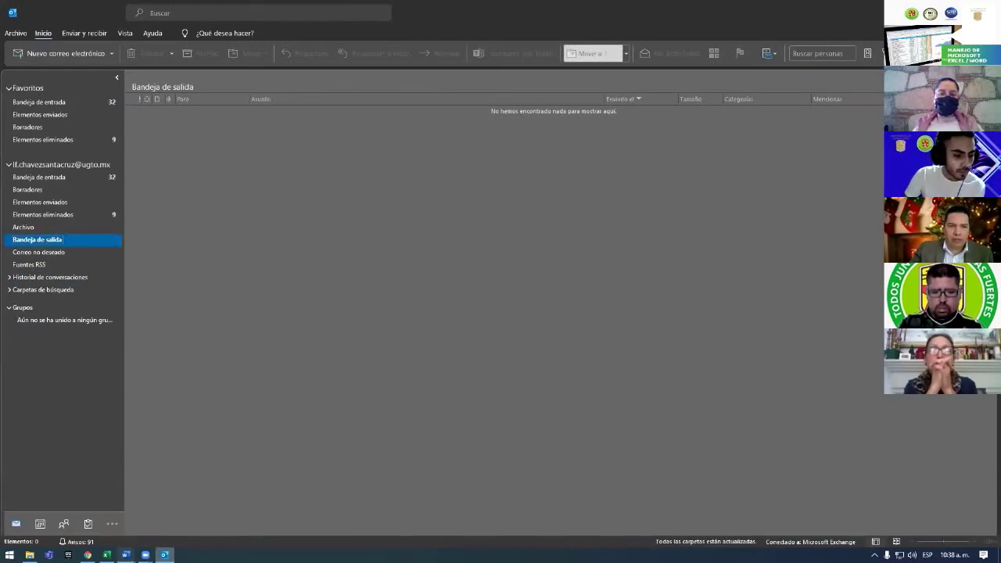
pyautogui.moveTo(126, 555)
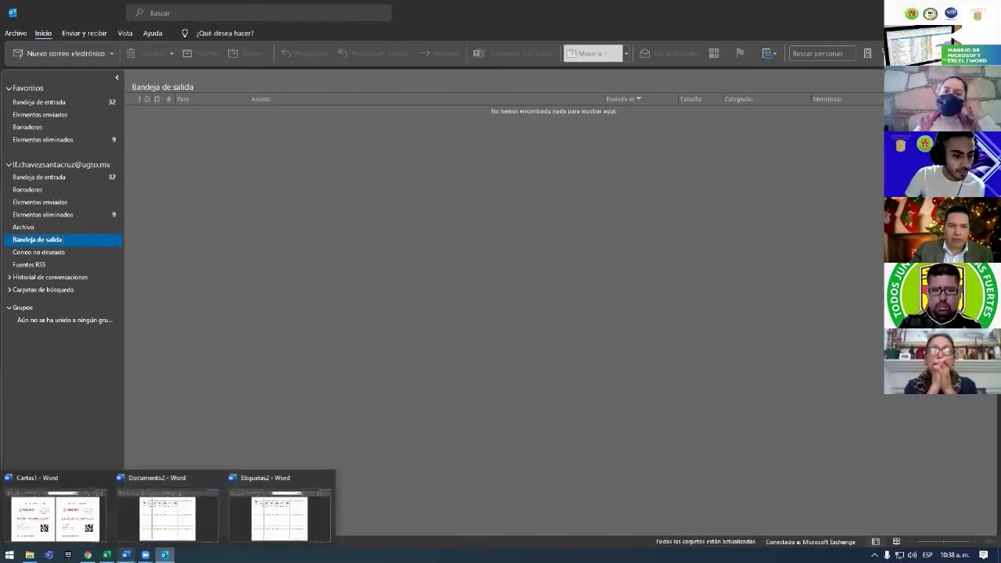
pyautogui.click(150, 517)
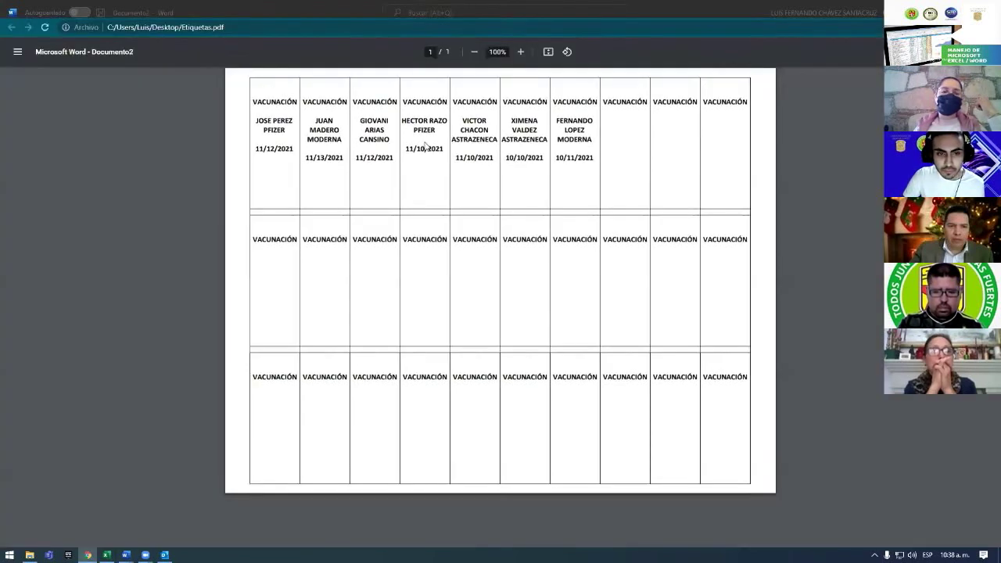
# - Compare the course slides with Certificados.pdf, scrolling the PDF back to page 1
pyautogui.click(84, 16)
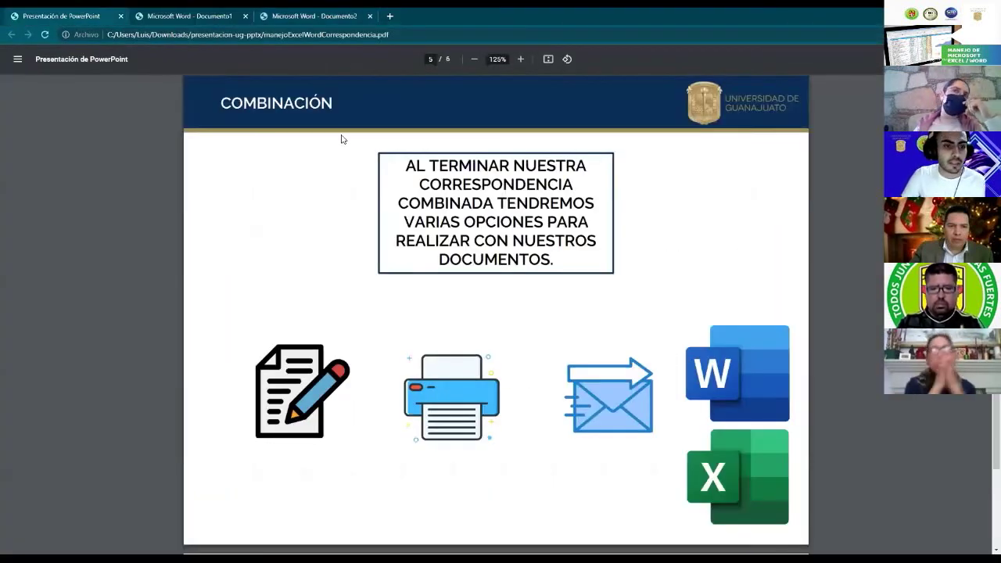
pyautogui.scroll(1, 337, 156)
pyautogui.scroll(-2, 317, 227)
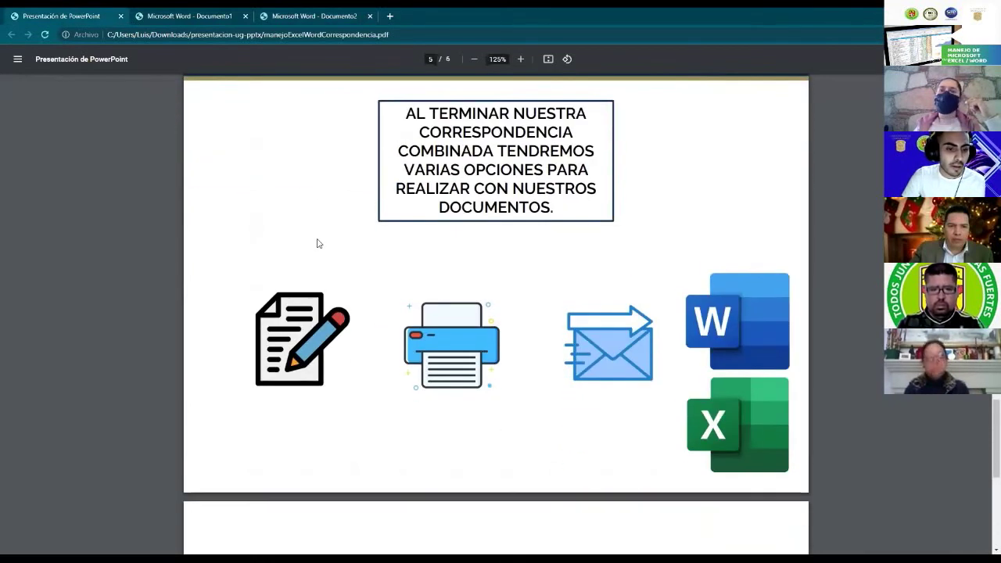
pyautogui.scroll(1, 316, 243)
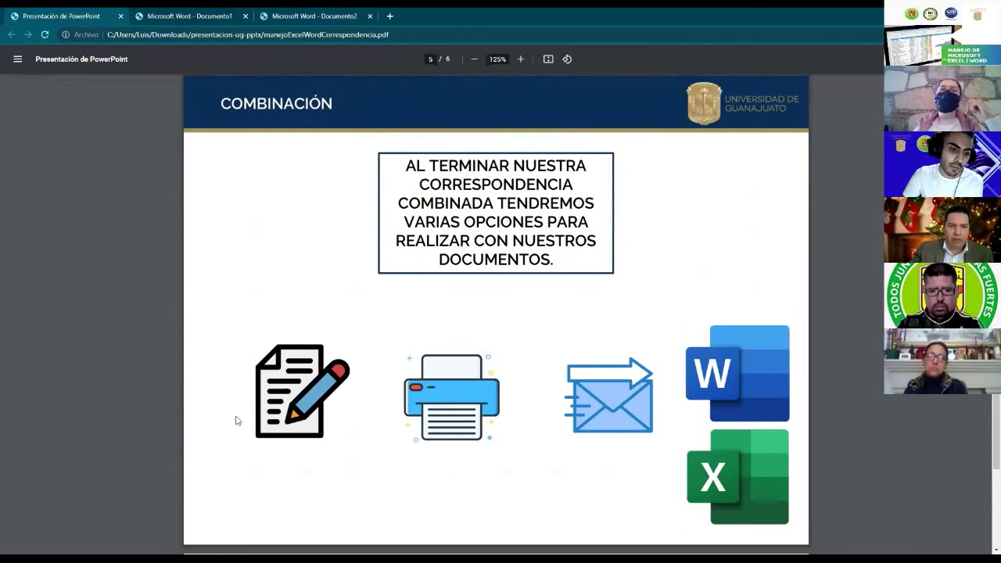
pyautogui.click(188, 15)
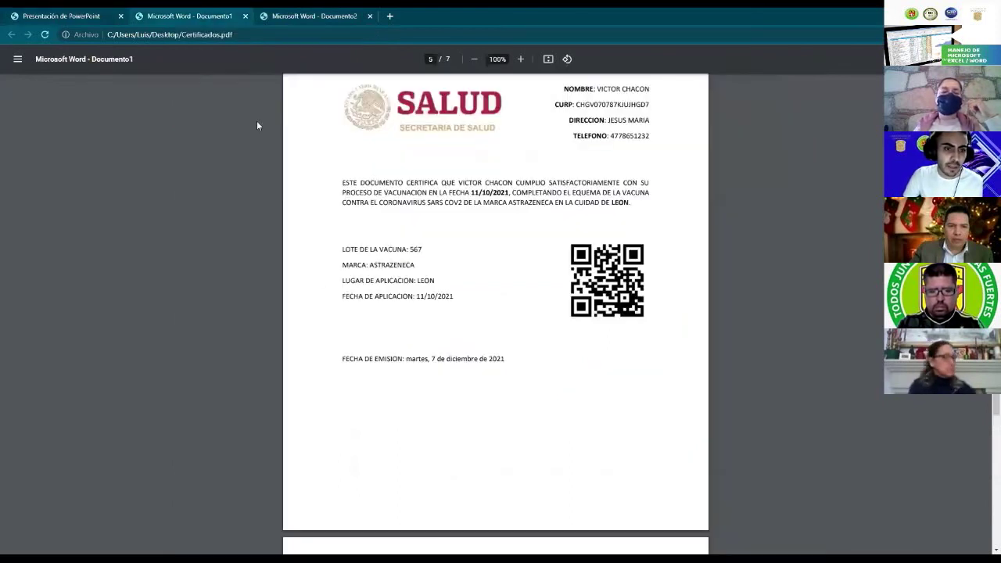
pyautogui.scroll(1, 610, 162)
pyautogui.scroll(3, 600, 268)
pyautogui.scroll(4, 587, 282)
pyautogui.scroll(5, 573, 296)
pyautogui.scroll(6, 540, 289)
pyautogui.scroll(5, 454, 274)
pyautogui.scroll(3, 415, 255)
pyautogui.scroll(1, 404, 245)
# - Highlight the CERTIFICADO DE VACUNACION title on page 1, then return to Certificados.pdf
pyautogui.hotkey('ctrl', 'shift', 'Tab')
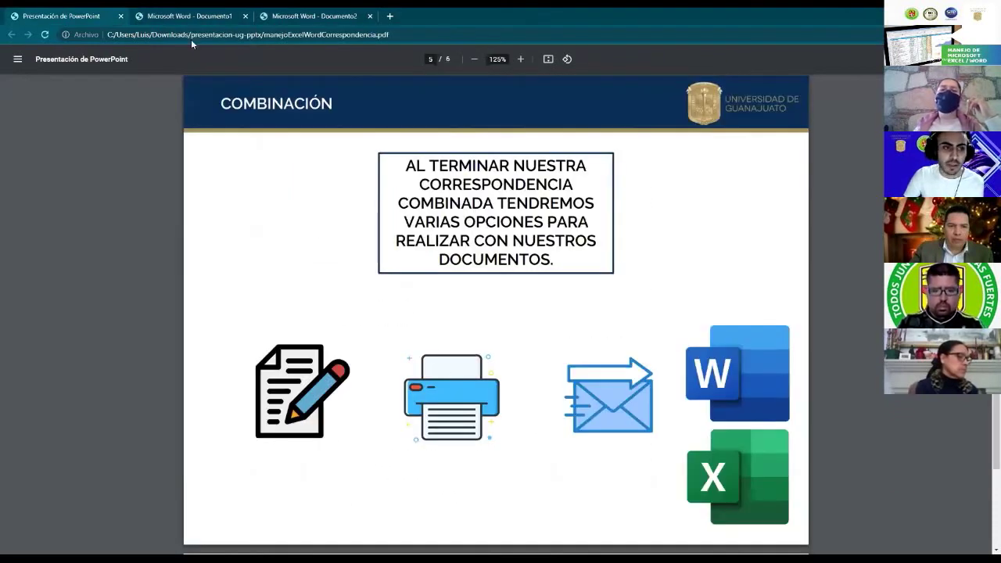
pyautogui.click(188, 19)
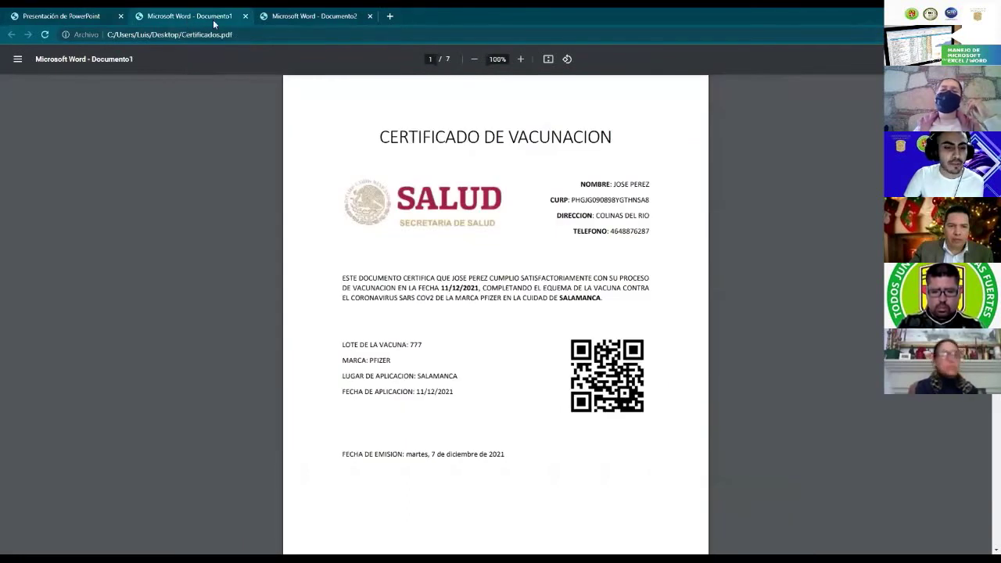
pyautogui.moveTo(380, 137); pyautogui.dragTo(612, 137)
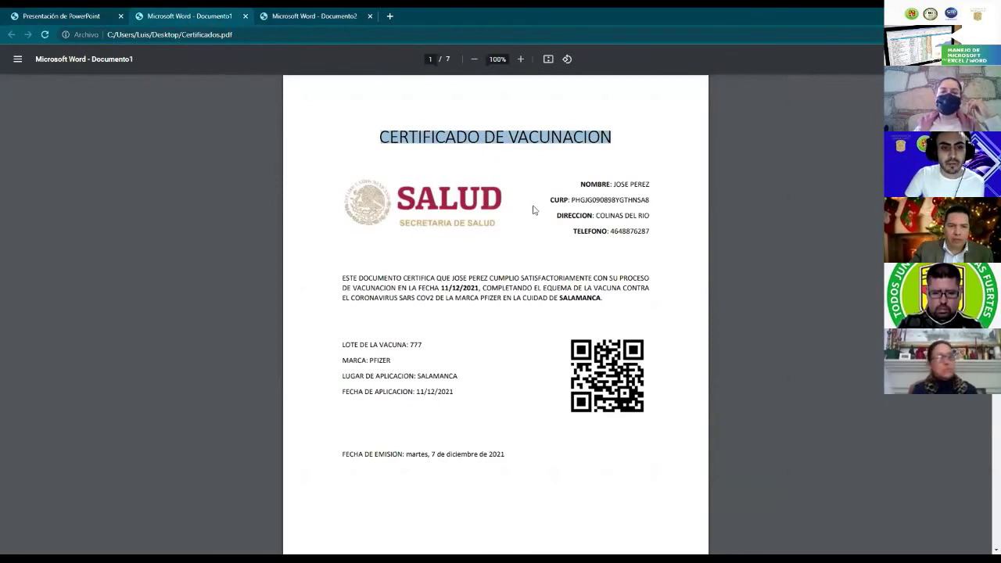
pyautogui.click(39, 13)
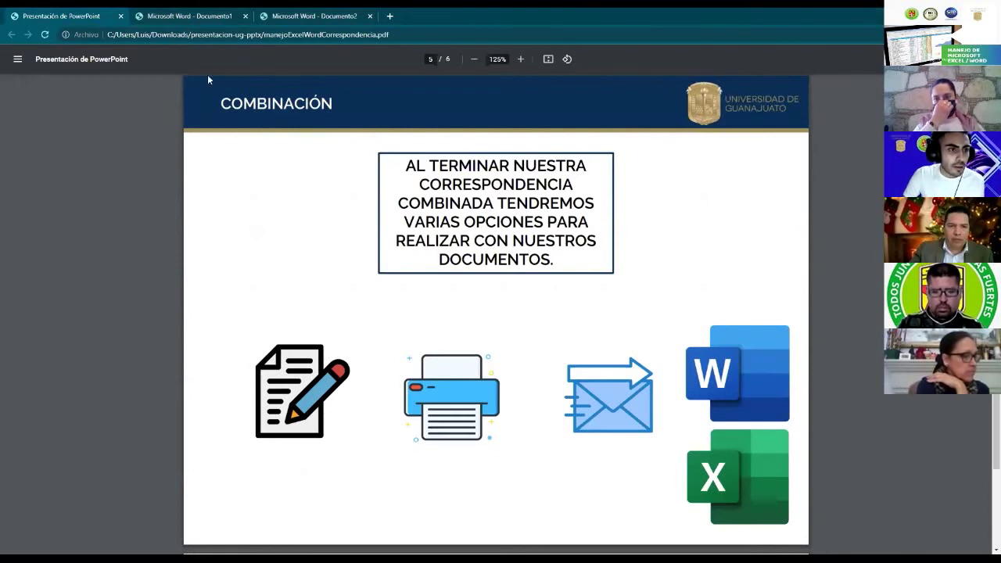
pyautogui.scroll(2, 364, 265)
pyautogui.scroll(3, 415, 365)
pyautogui.scroll(1, 447, 351)
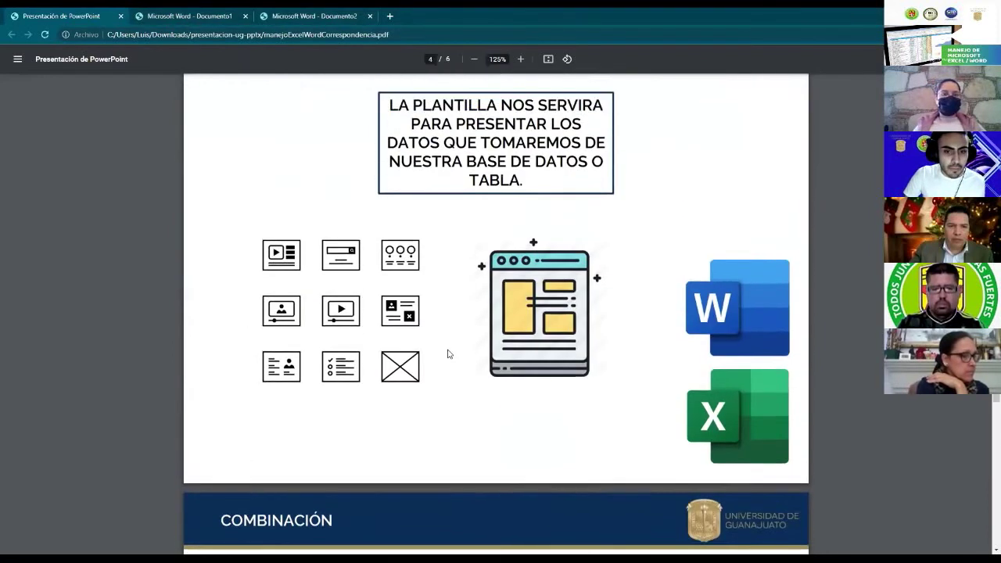
pyautogui.click(283, 15)
pyautogui.click(196, 16)
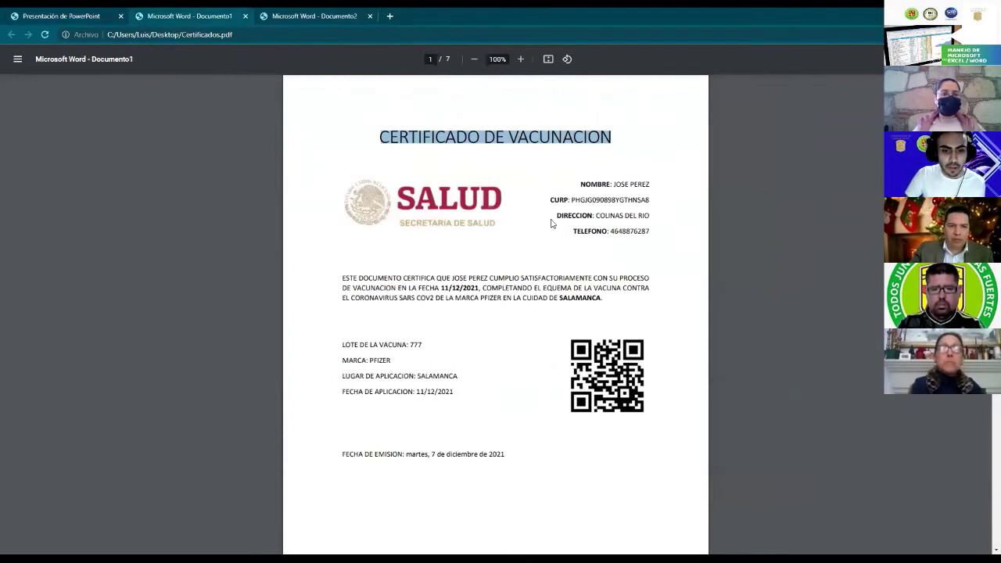
# - Bring up Etiquetas.pdf, the one-page sheet of seven filled VACUNACIÓN labels
pyautogui.click(272, 15)
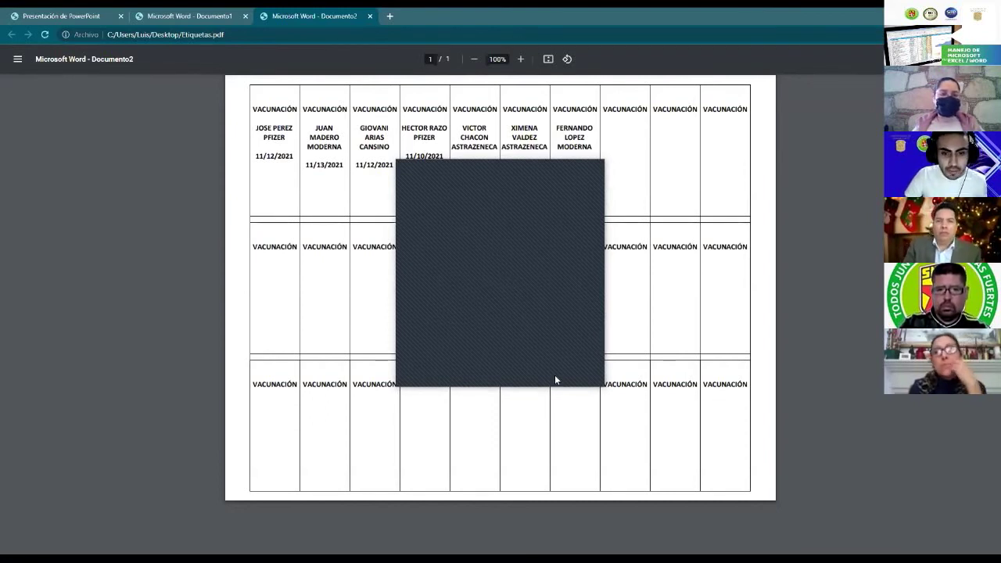
# - Cancel the earlier custom label details and close the label options dialog
pyautogui.hotkey('alt', 'Tab')
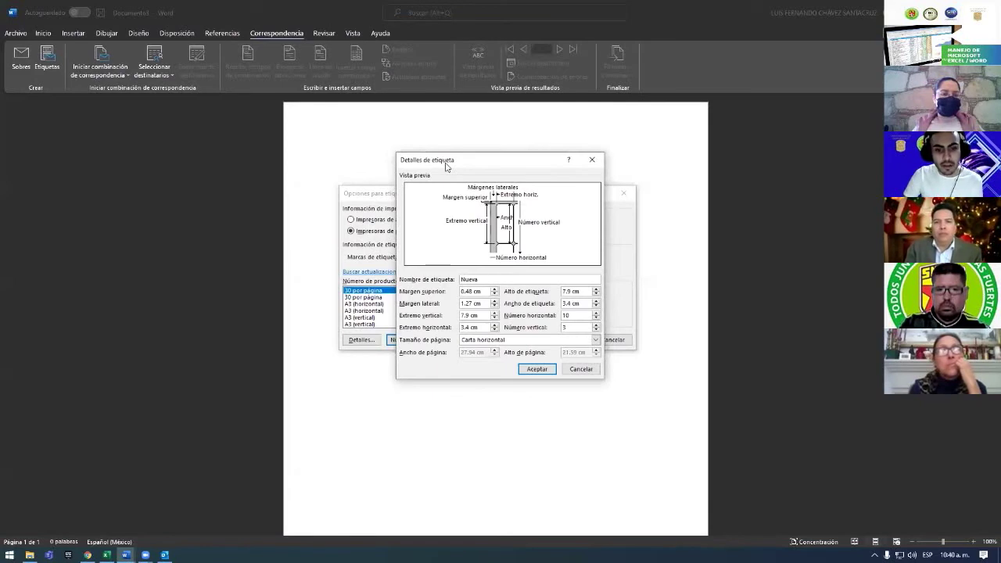
pyautogui.moveTo(446, 166); pyautogui.dragTo(446, 165)
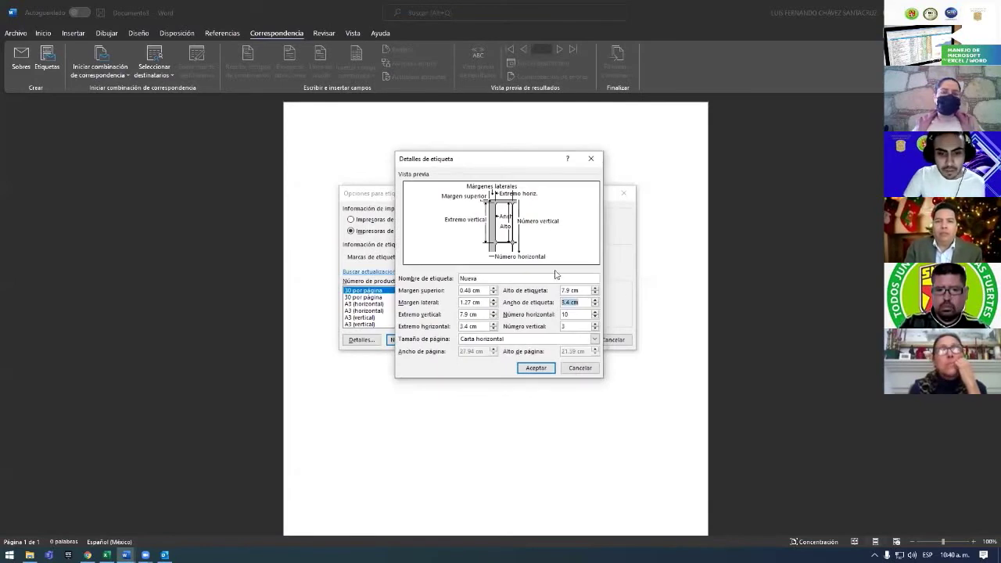
pyautogui.click(591, 159)
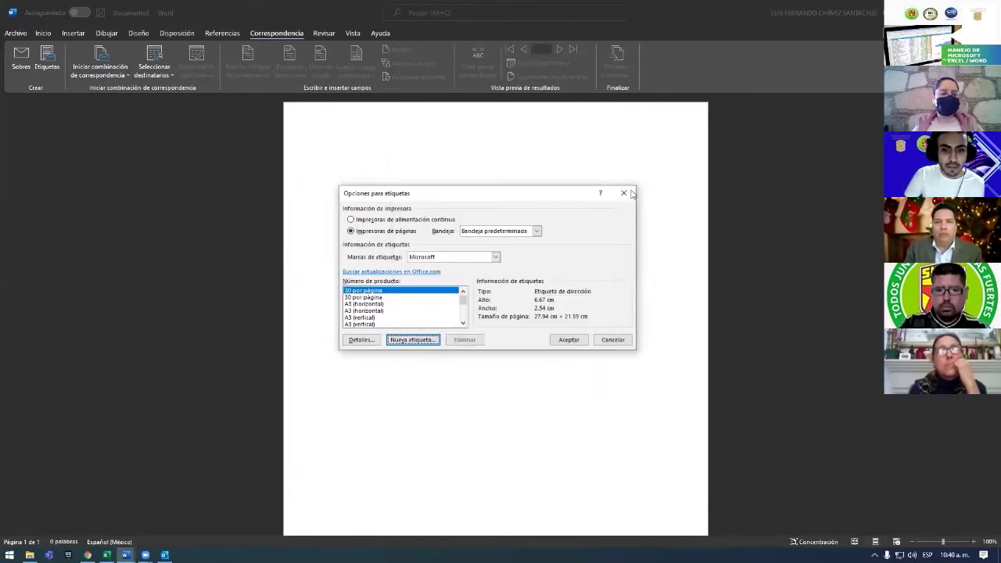
pyautogui.click(623, 193)
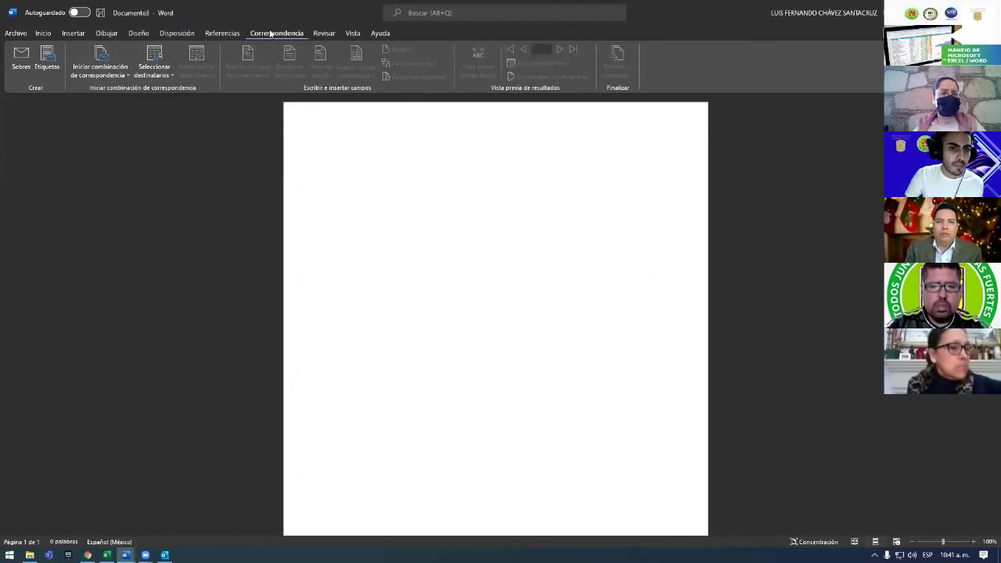
# - Start a labels mail merge and begin a new custom label from 30 por página
pyautogui.click(100, 68)
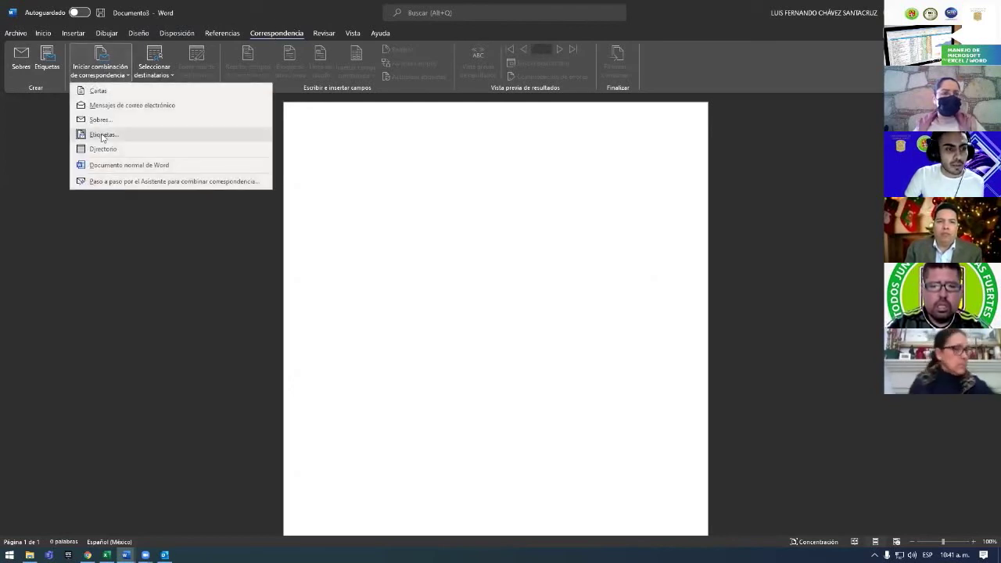
pyautogui.click(103, 136)
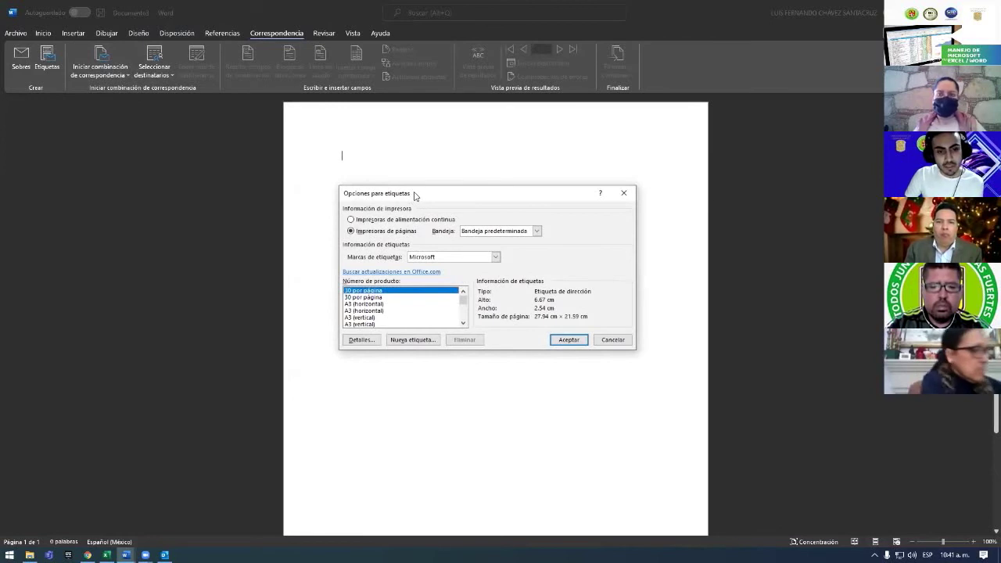
pyautogui.moveTo(414, 195); pyautogui.dragTo(414, 204)
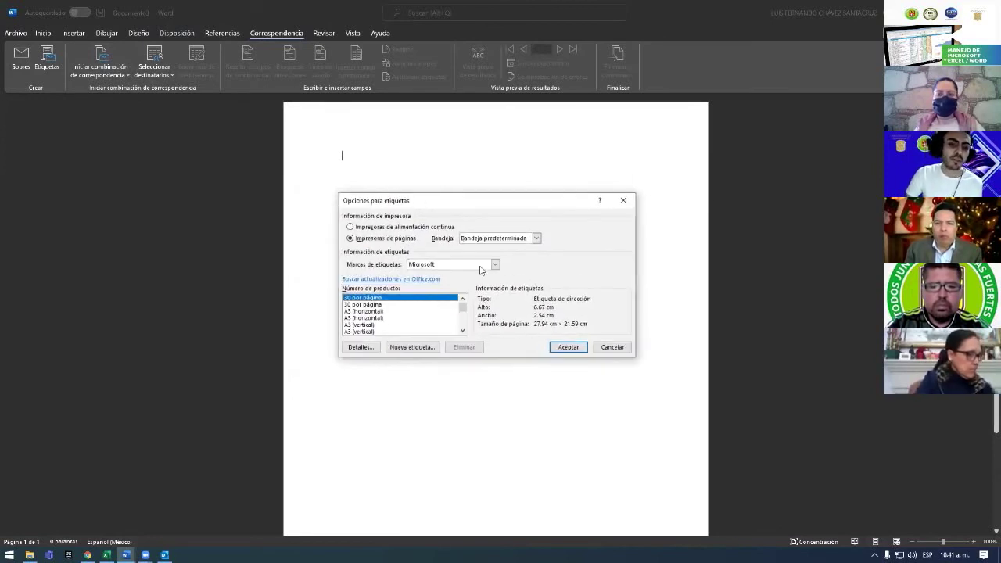
pyautogui.click(413, 347)
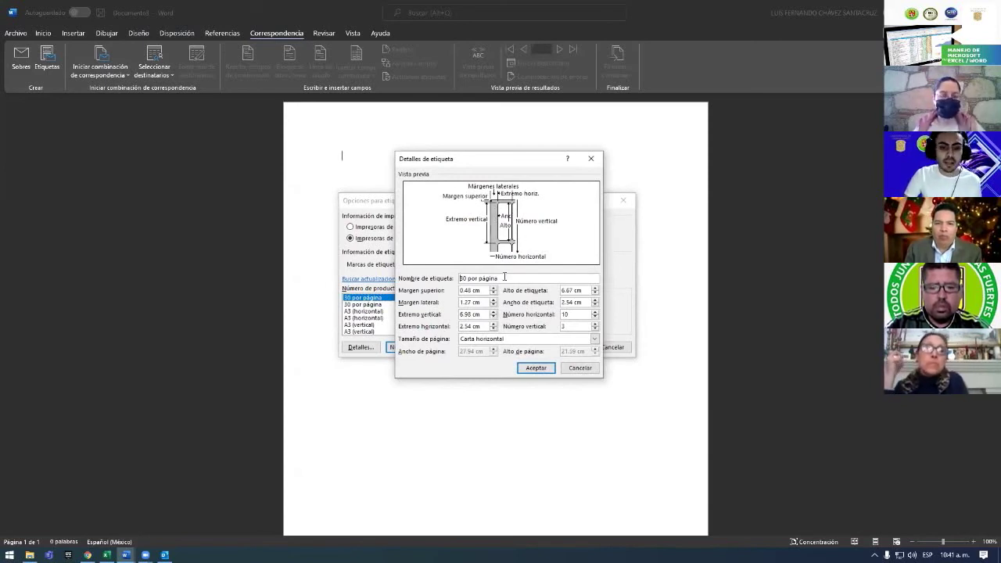
# - Rename the label 'Nueva etiqueta' and raise its width to 6.3 cm
pyautogui.moveTo(505, 278); pyautogui.dragTo(460, 278)
pyautogui.write('Nueva etiqueta')
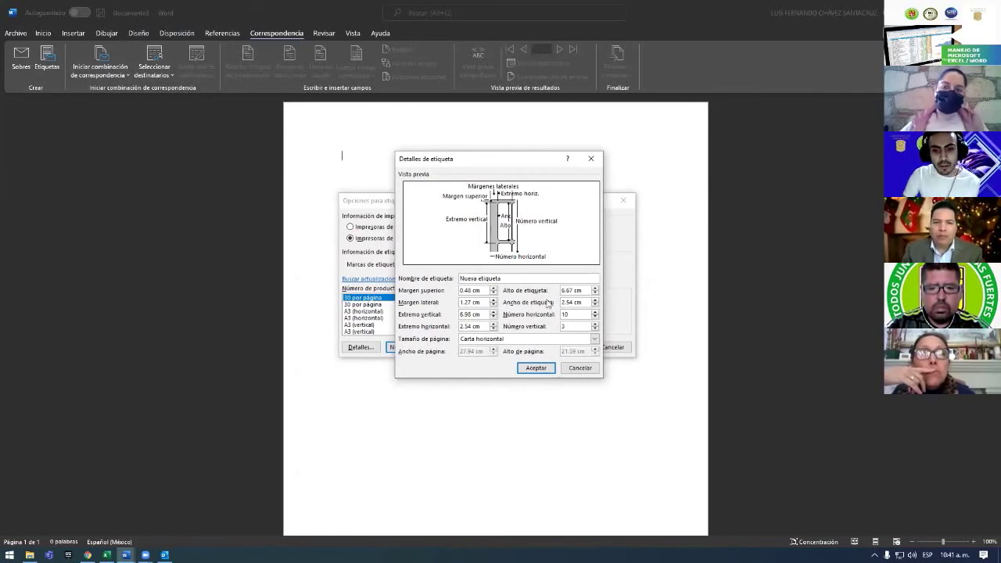
pyautogui.click(595, 299)
pyautogui.click(594, 301)
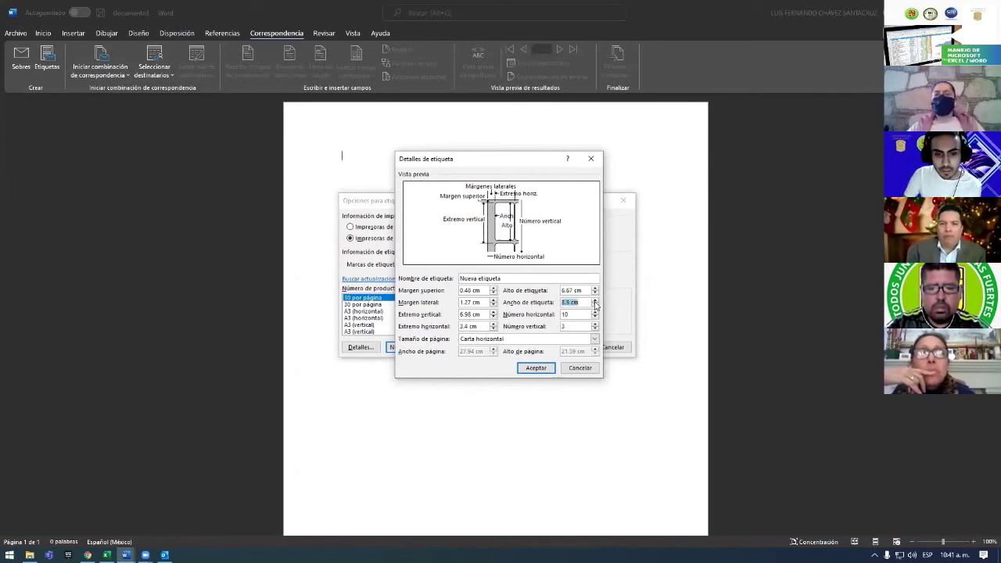
pyautogui.click(595, 301)
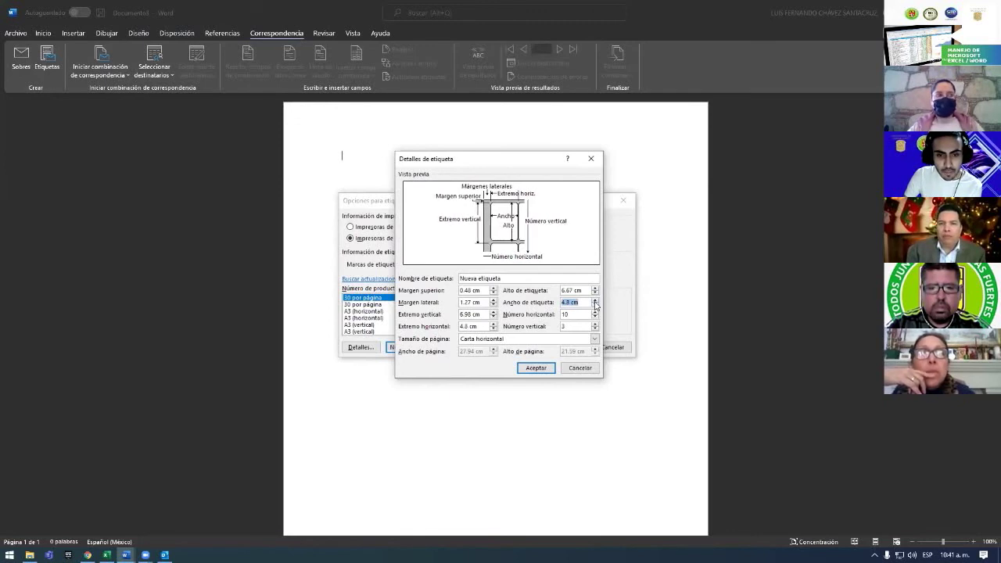
pyautogui.click(594, 302)
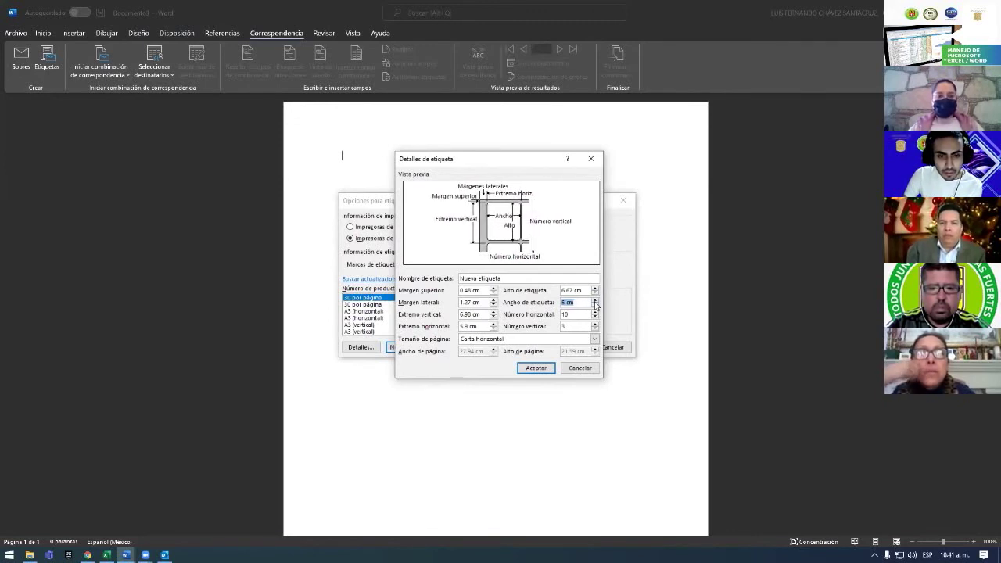
pyautogui.write('10')
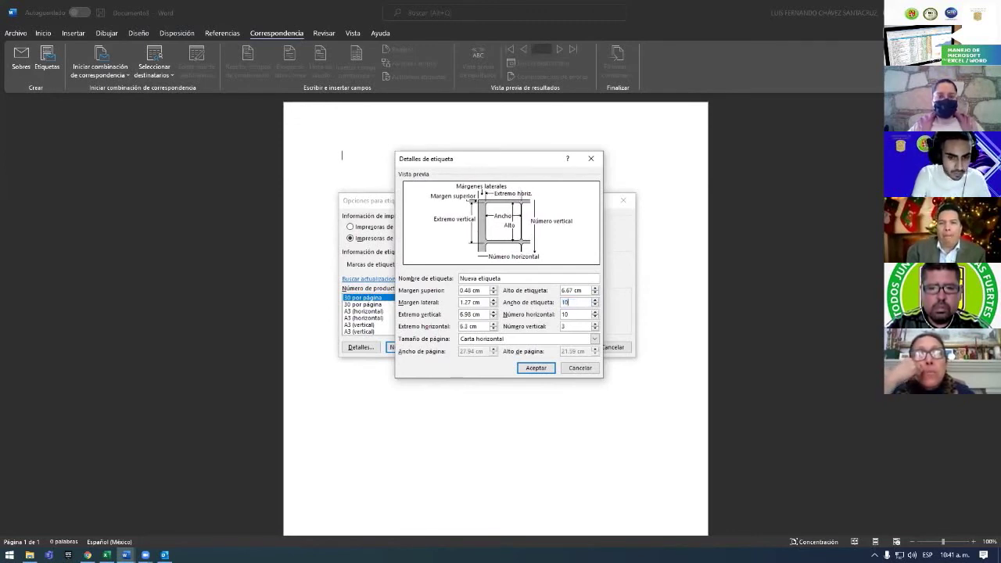
pyautogui.click(584, 311)
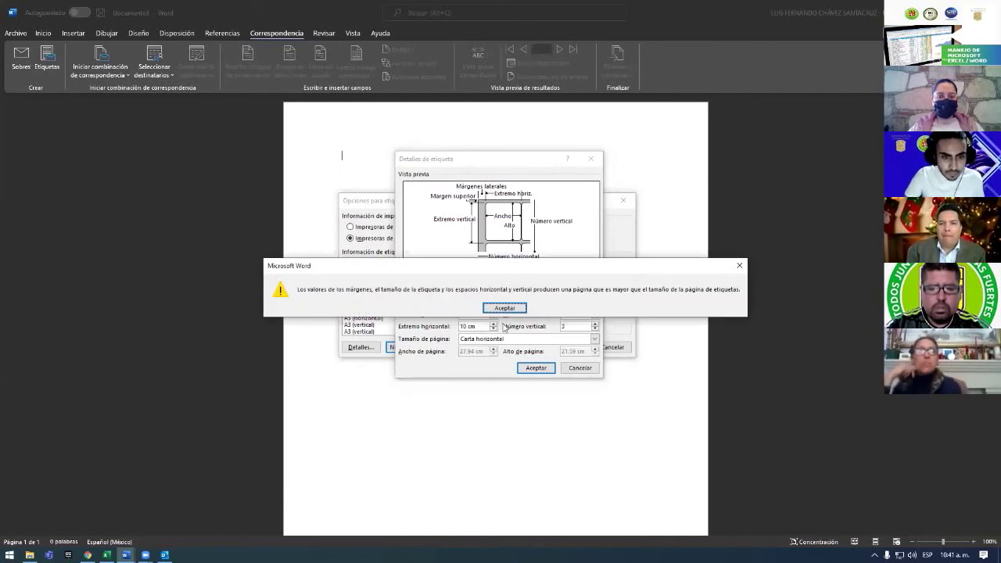
pyautogui.press('Return')
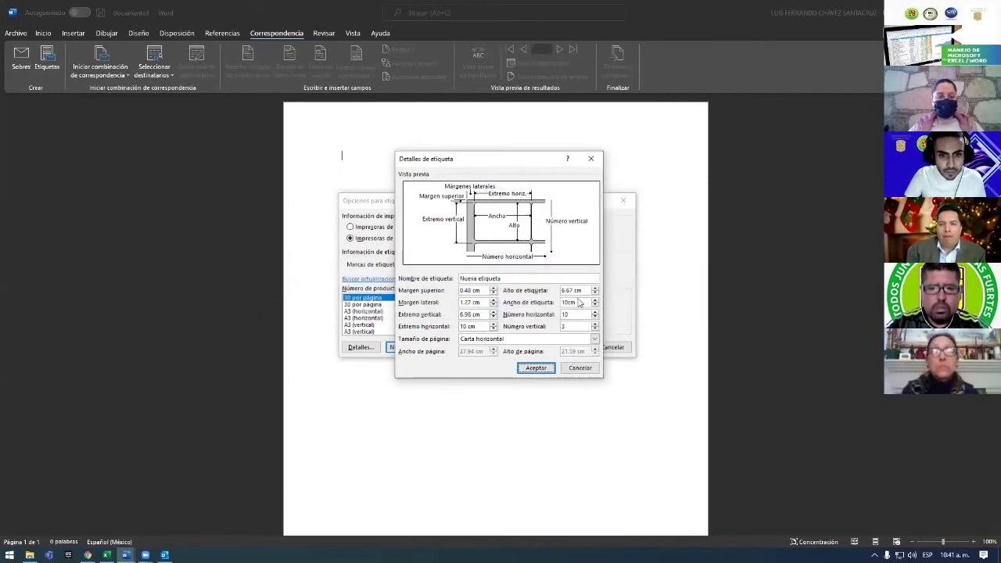
# - Set the label count to 5 across and 1 down
pyautogui.click(568, 303)
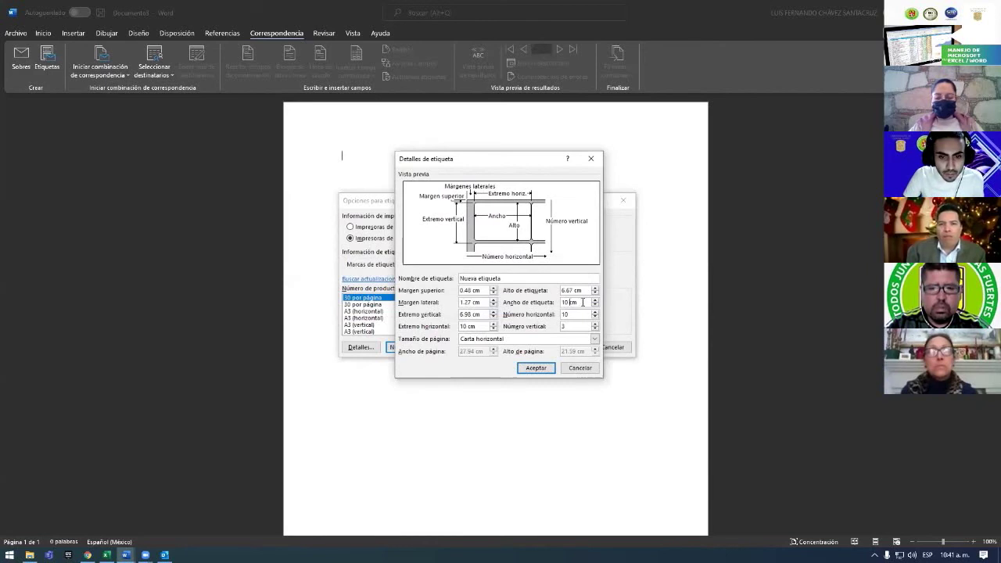
pyautogui.click(575, 314)
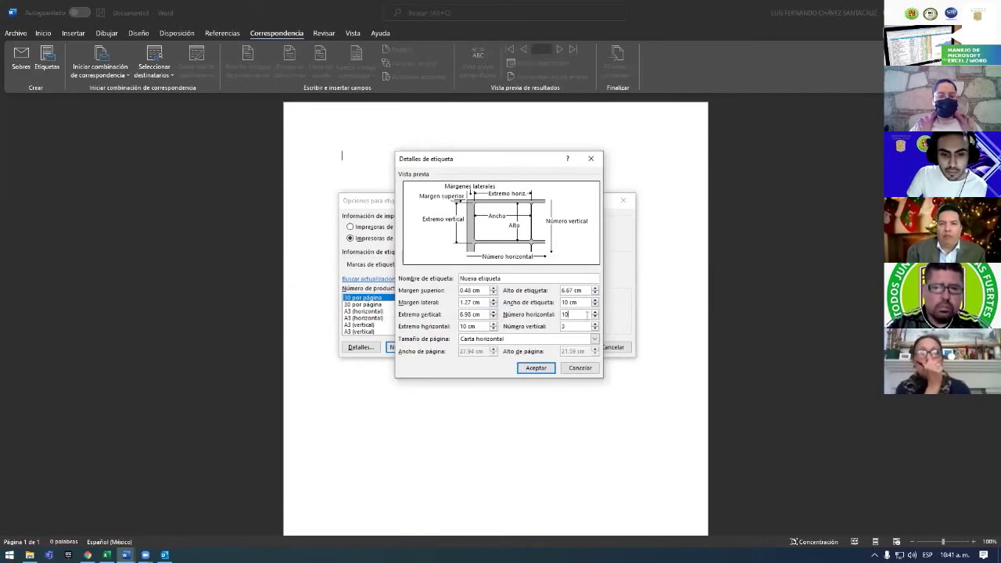
pyautogui.click(595, 318)
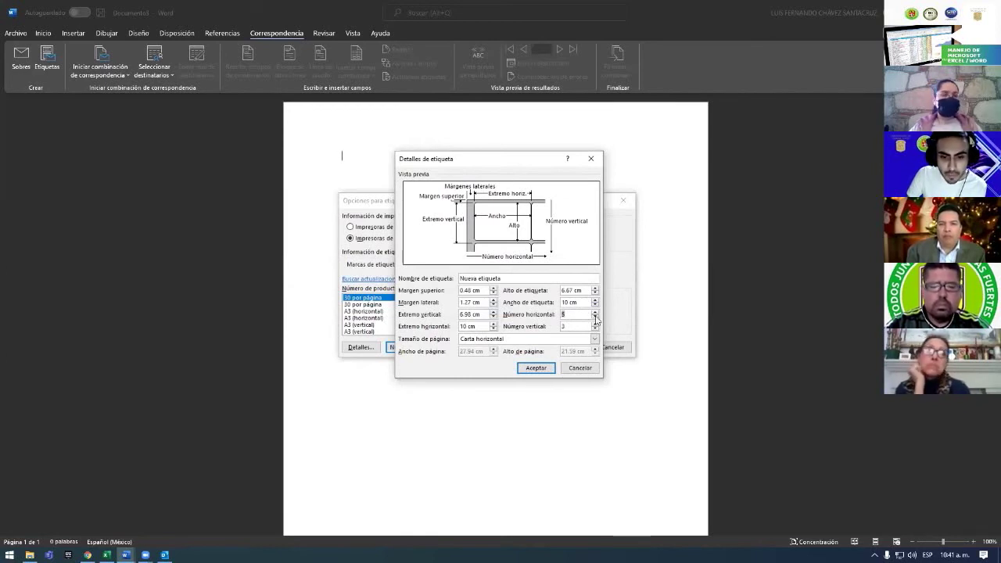
pyautogui.click(595, 329)
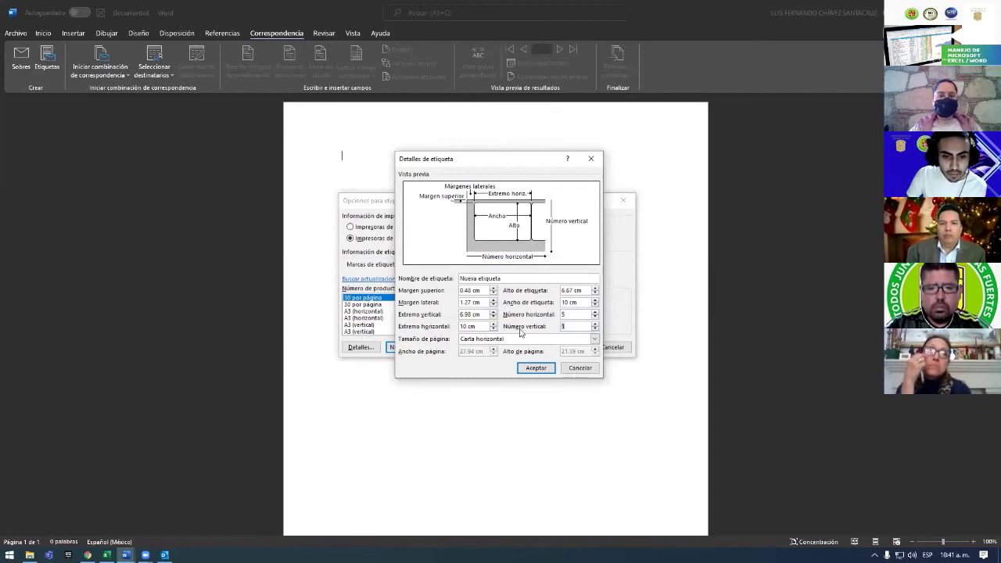
pyautogui.click(536, 368)
pyautogui.click(523, 313)
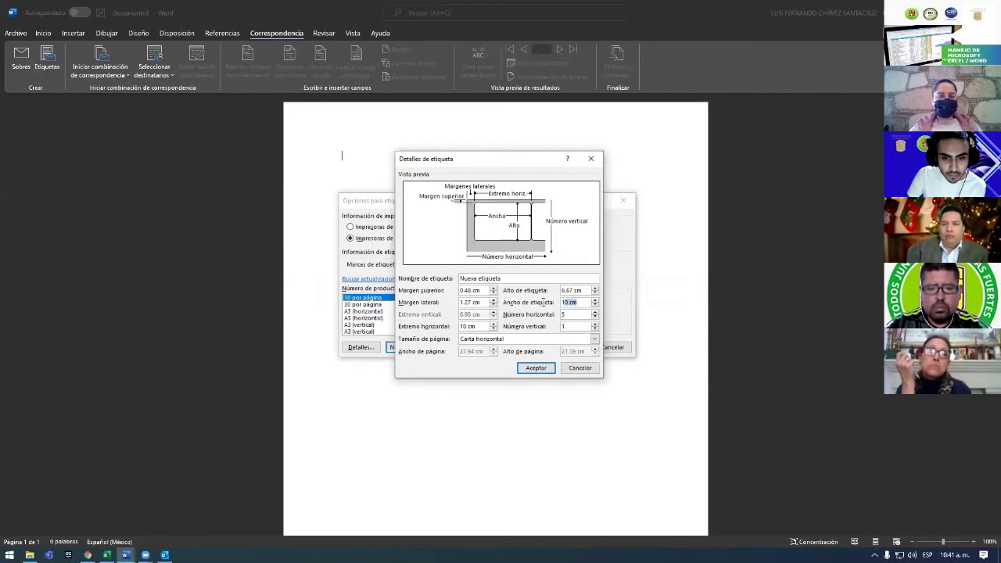
# - Fine-tune the label width and retry saving past the page-size warning
pyautogui.click(596, 301)
pyautogui.click(595, 305)
pyautogui.click(595, 305)
pyautogui.click(596, 305)
pyautogui.click(540, 368)
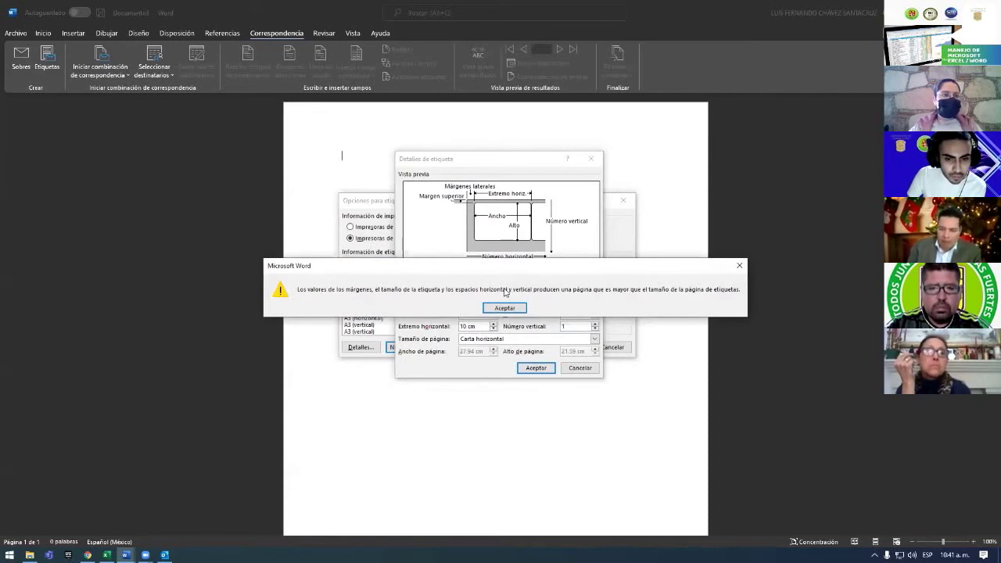
pyautogui.press('Return')
# - Try an 8.8 cm label height, then abandon the oversized settings
pyautogui.click(595, 291)
pyautogui.click(595, 291)
pyautogui.click(595, 291)
pyautogui.click(595, 291)
pyautogui.click(595, 291)
pyautogui.click(595, 291)
pyautogui.click(595, 291)
pyautogui.click(596, 291)
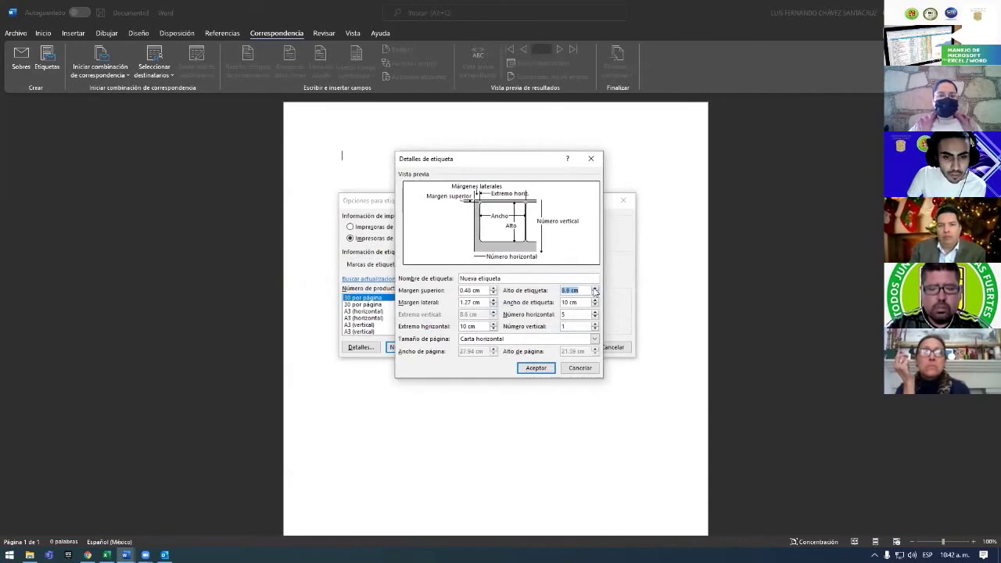
pyautogui.click(536, 367)
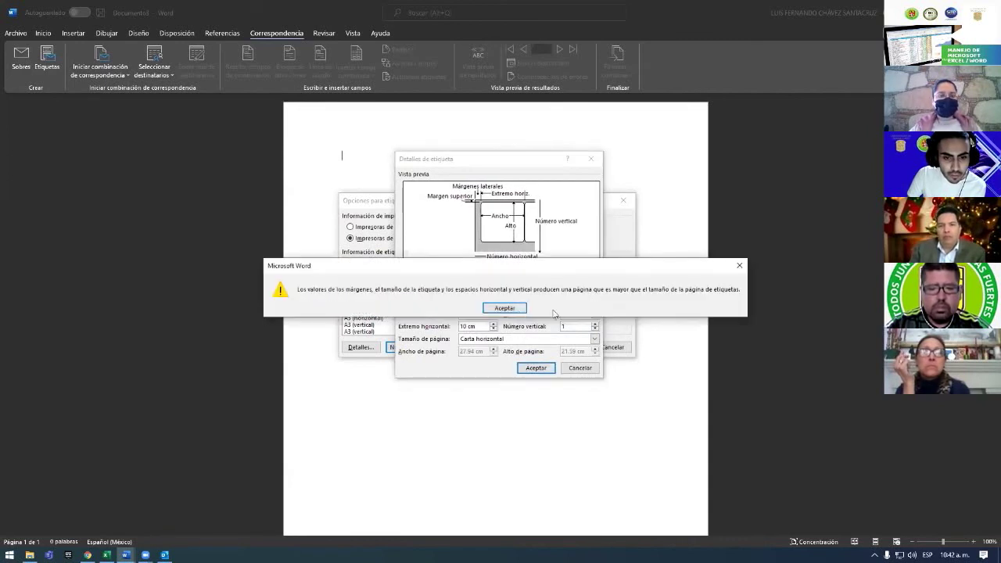
pyautogui.press('Return')
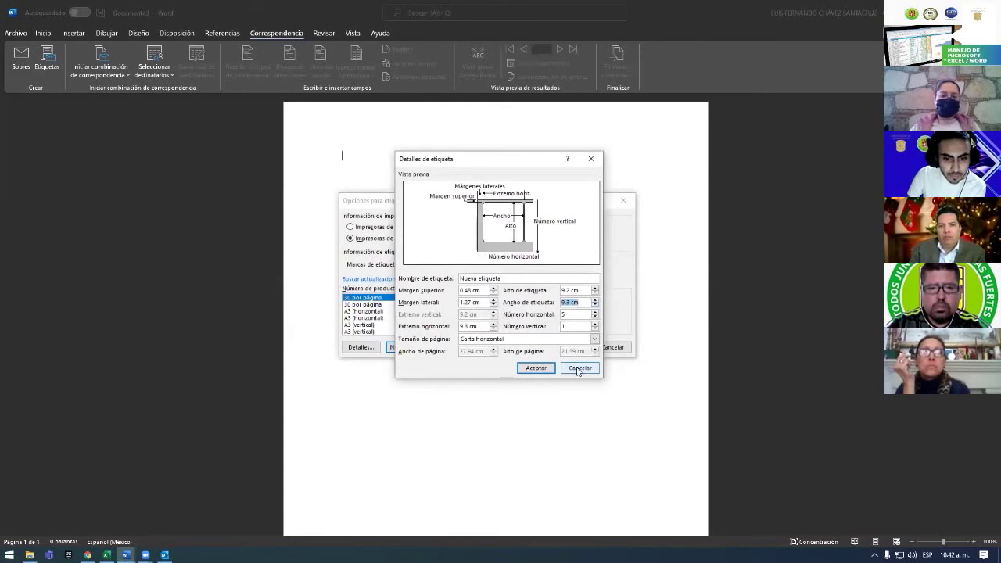
pyautogui.click(579, 368)
# - Reopen the label details, set the width to 3.3 cm and save the label
pyautogui.click(414, 346)
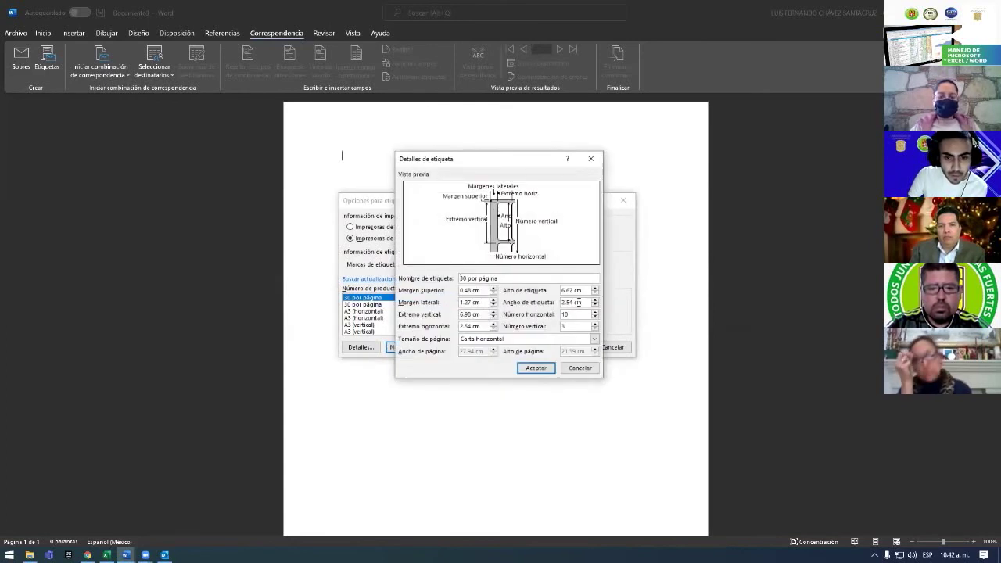
pyautogui.click(595, 301)
pyautogui.click(595, 300)
pyautogui.click(596, 300)
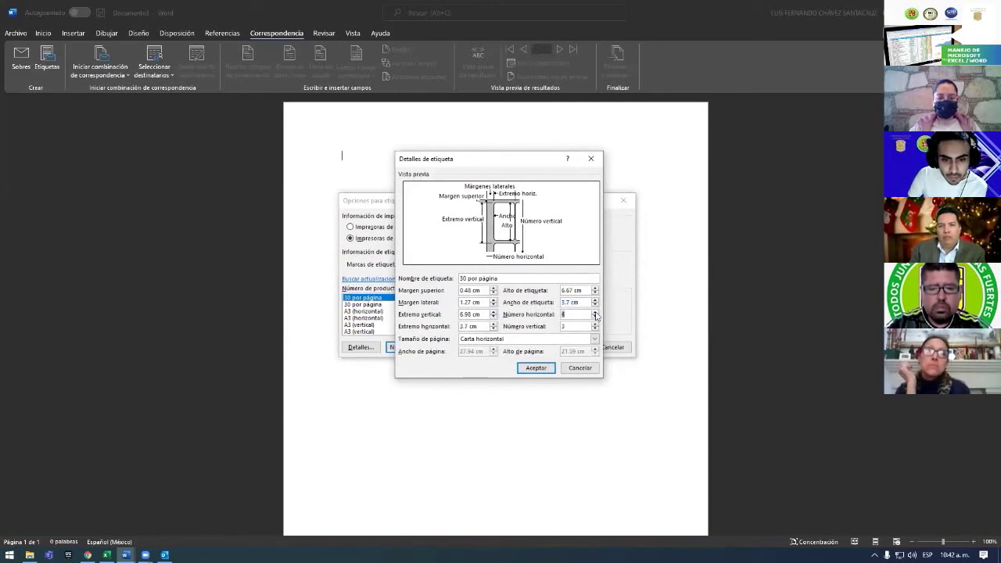
pyautogui.click(536, 367)
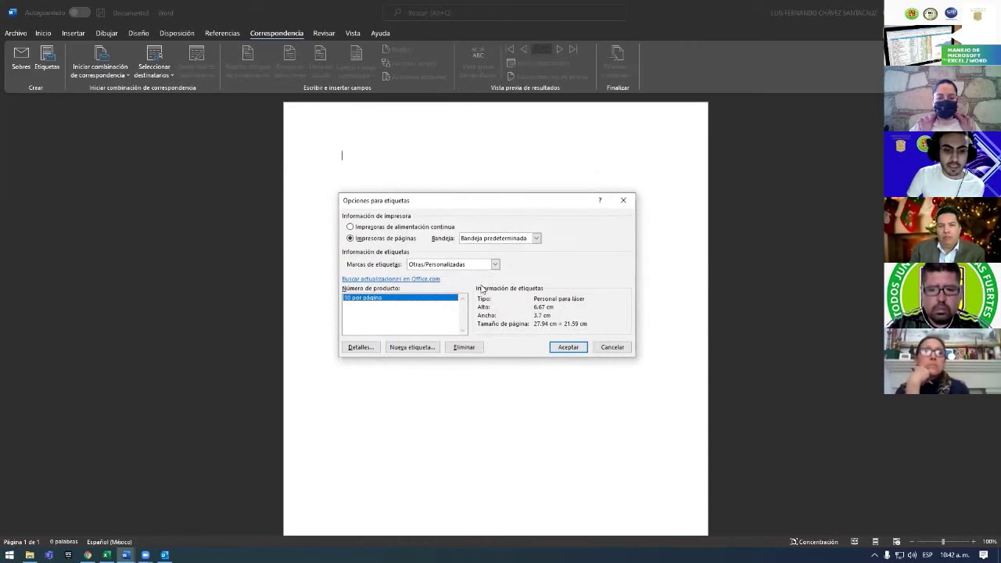
# - Insert the five-label table and apply Todos los bordes to every cell
pyautogui.click(569, 347)
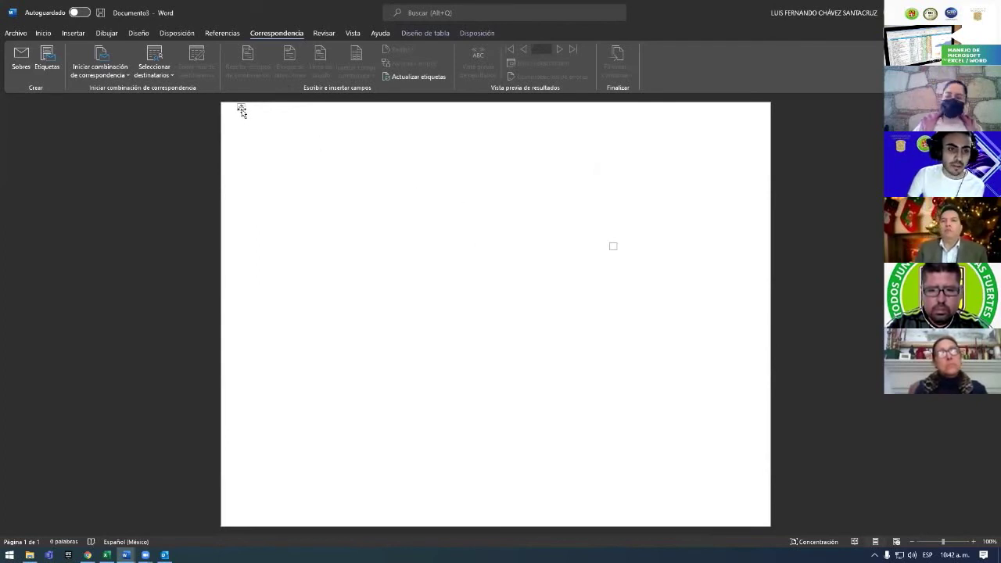
pyautogui.click(241, 109)
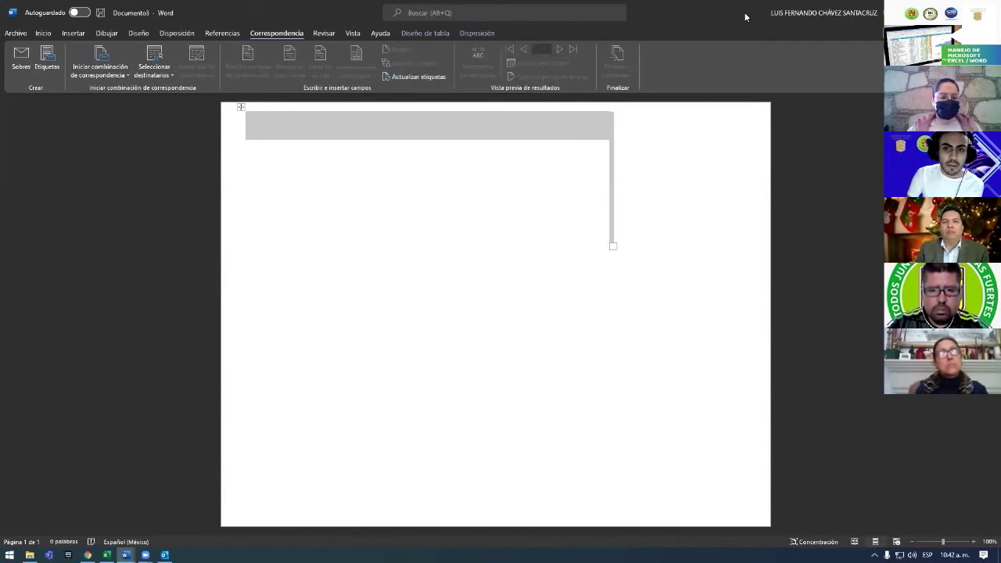
pyautogui.moveTo(745, 16); pyautogui.dragTo(662, 103)
pyautogui.click(662, 100)
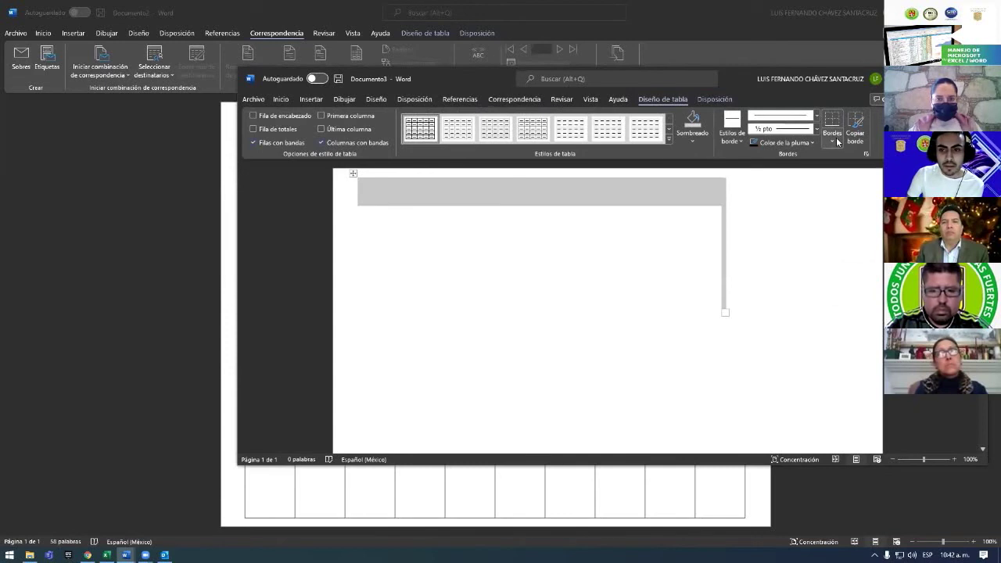
pyautogui.click(833, 141)
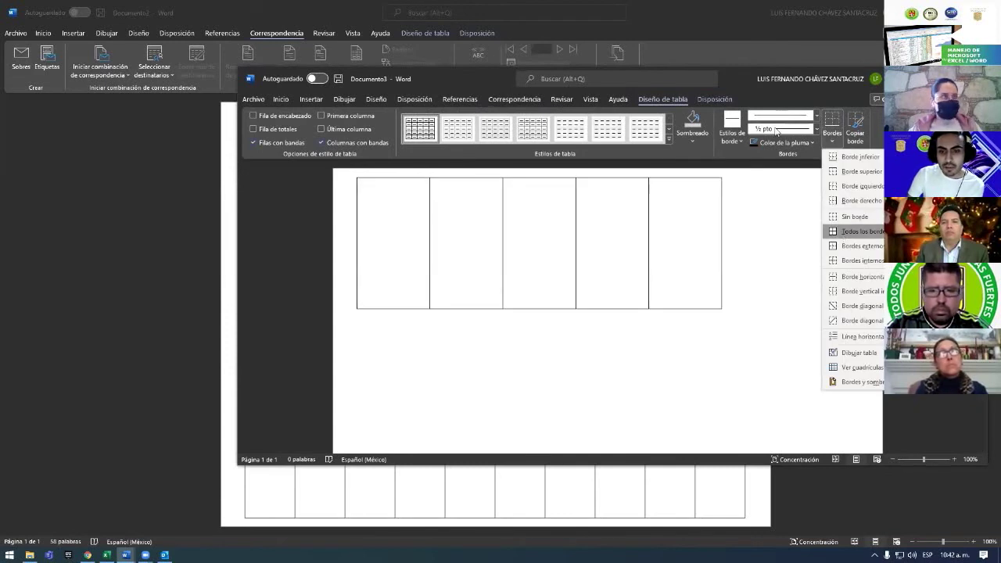
pyautogui.click(783, 82)
pyautogui.moveTo(733, 74); pyautogui.dragTo(680, 54)
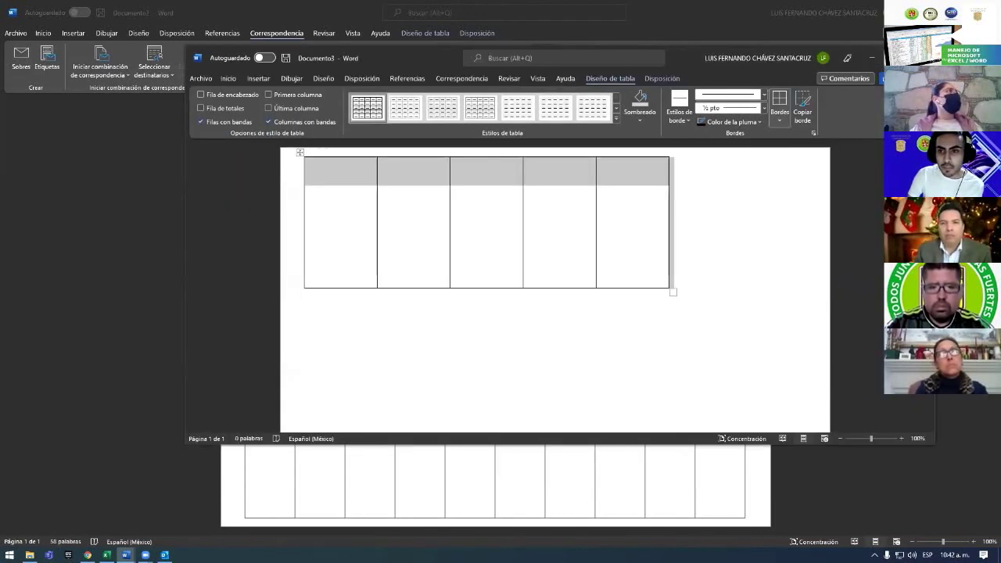
pyautogui.doubleClick(680, 56)
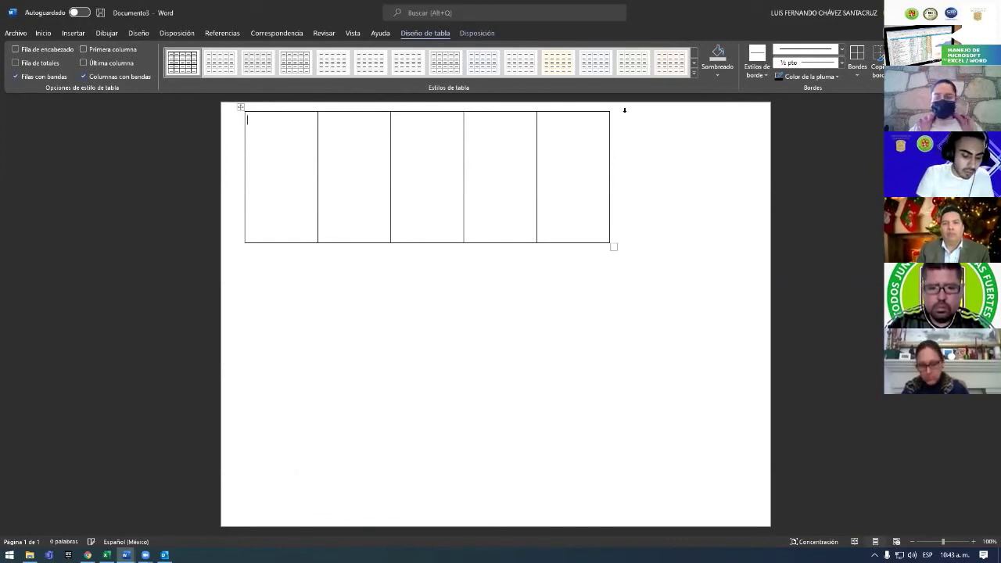
pyautogui.write('Vacunacion')
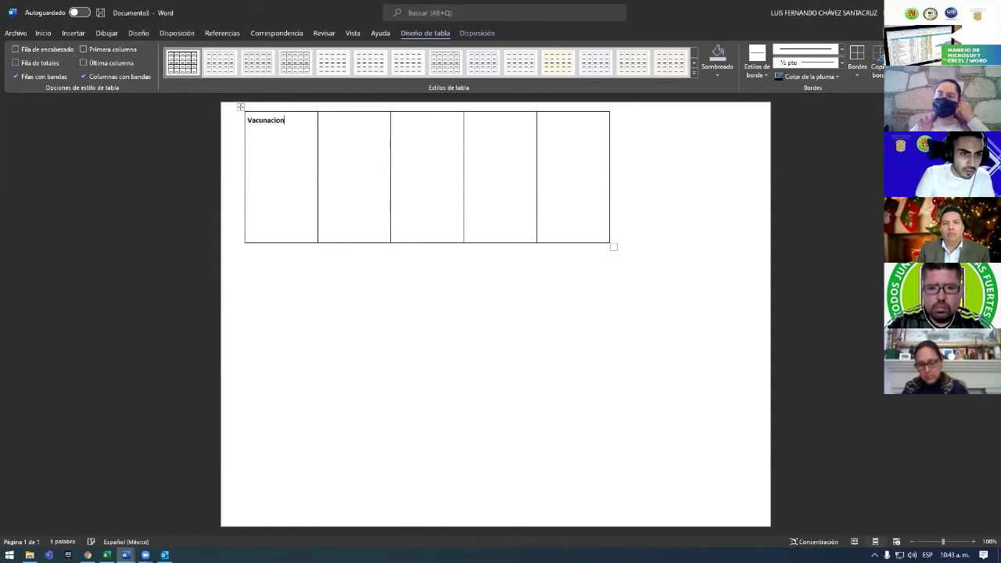
# - Center the Vacunación heading in the first label
pyautogui.click(262, 121)
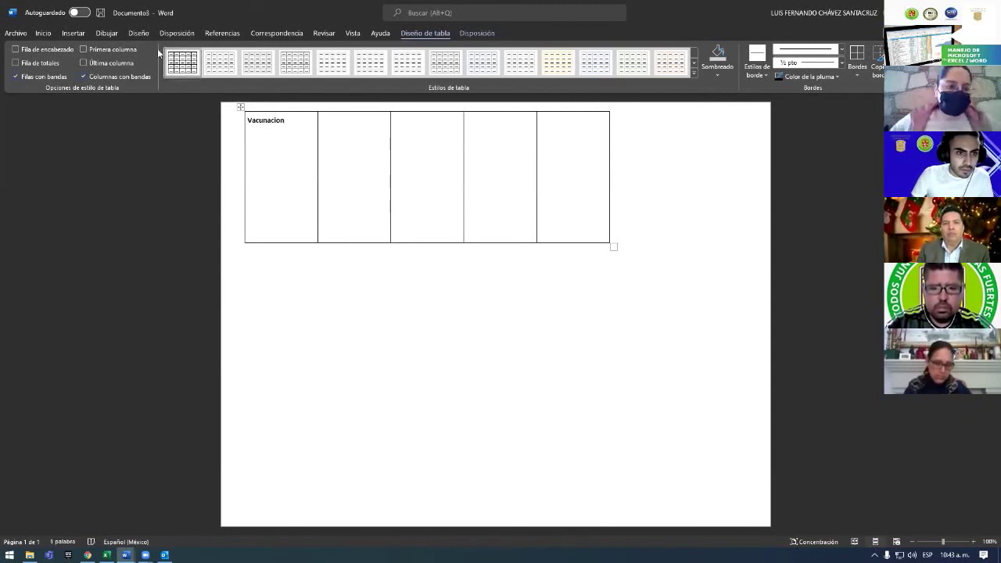
pyautogui.click(43, 33)
pyautogui.click(312, 70)
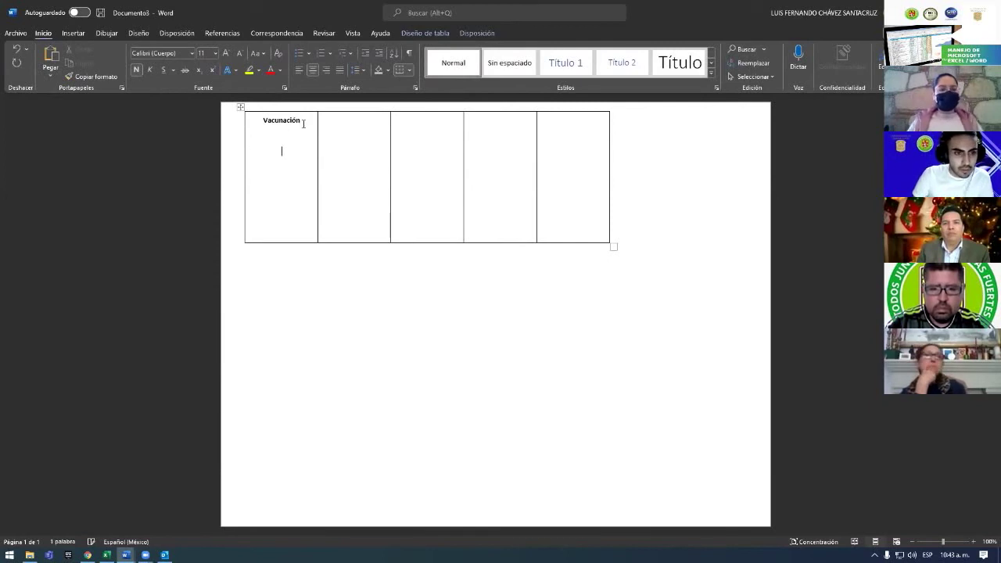
# - Use the datos workbook's Hoja1$ sheet from Cursos word-excel as the recipient list
pyautogui.click(277, 33)
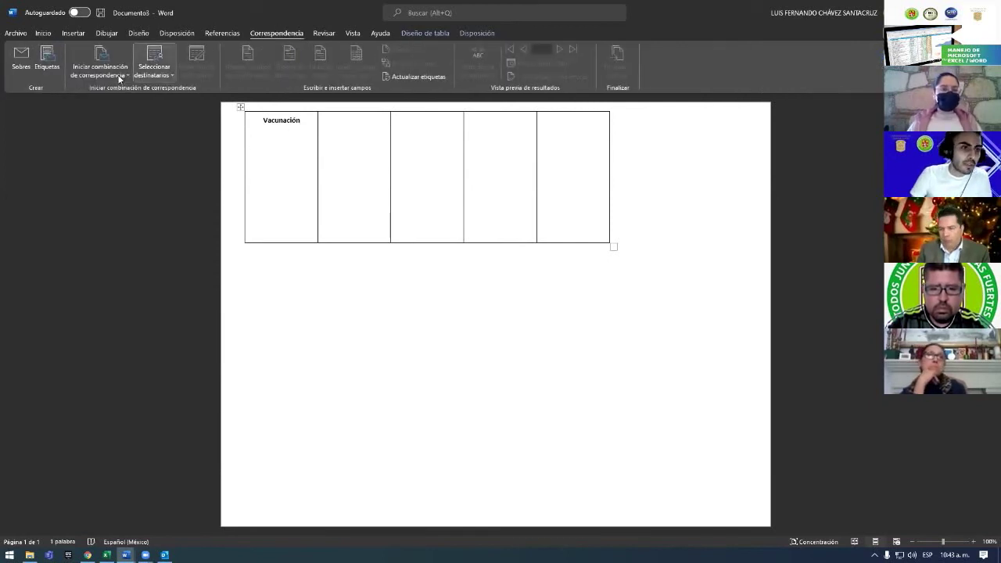
pyautogui.click(154, 72)
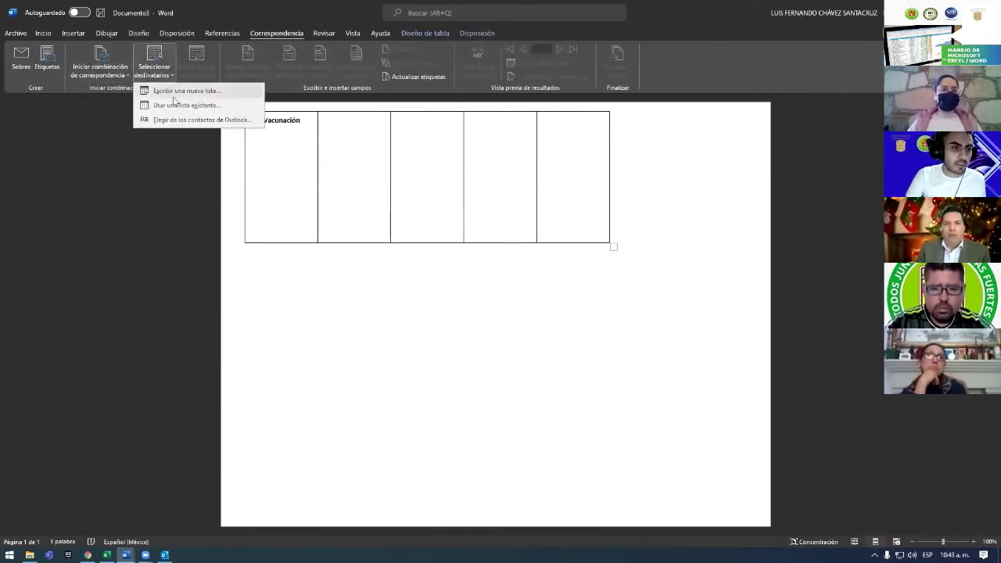
pyautogui.click(175, 104)
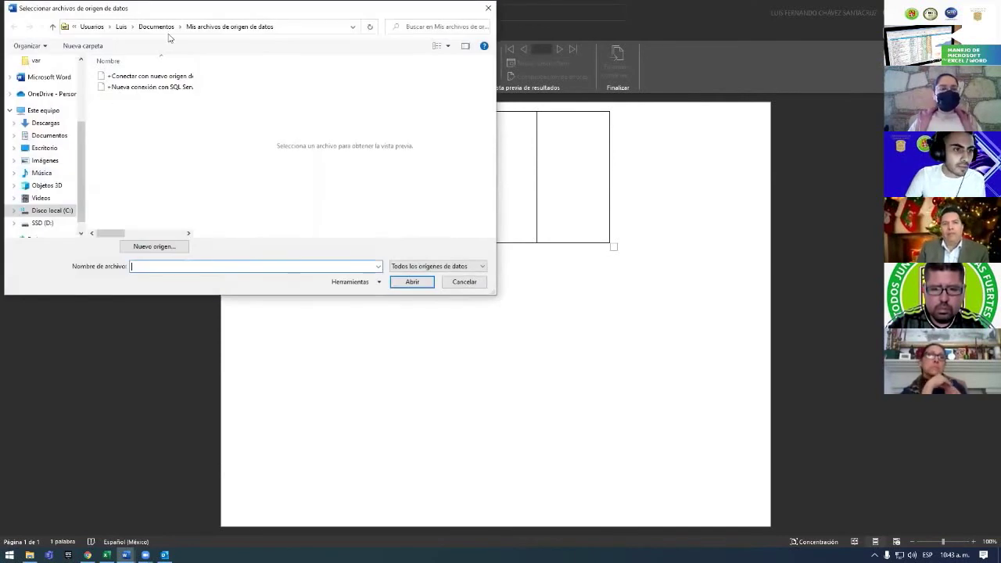
pyautogui.click(157, 27)
pyautogui.doubleClick(125, 163)
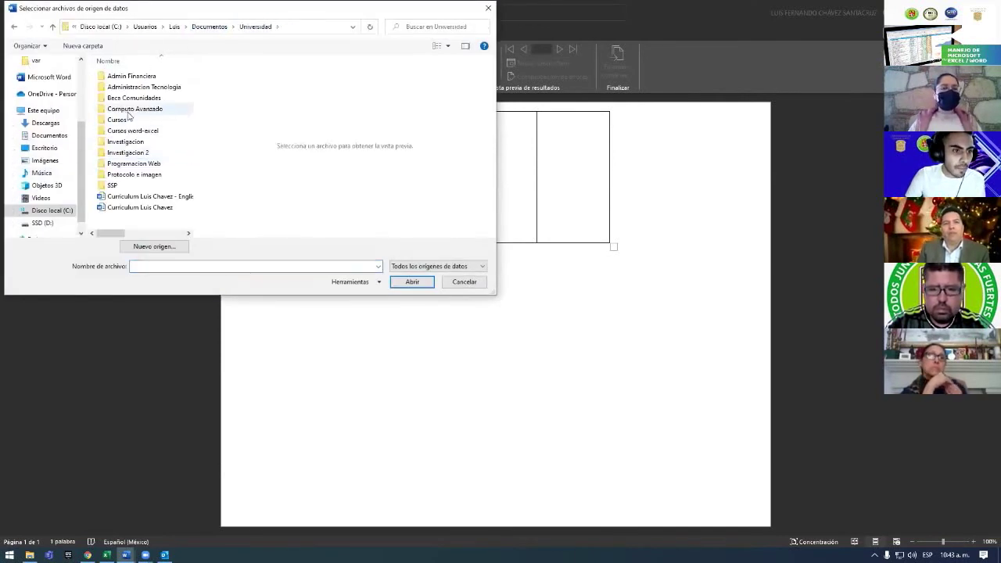
pyautogui.doubleClick(126, 131)
pyautogui.click(117, 98)
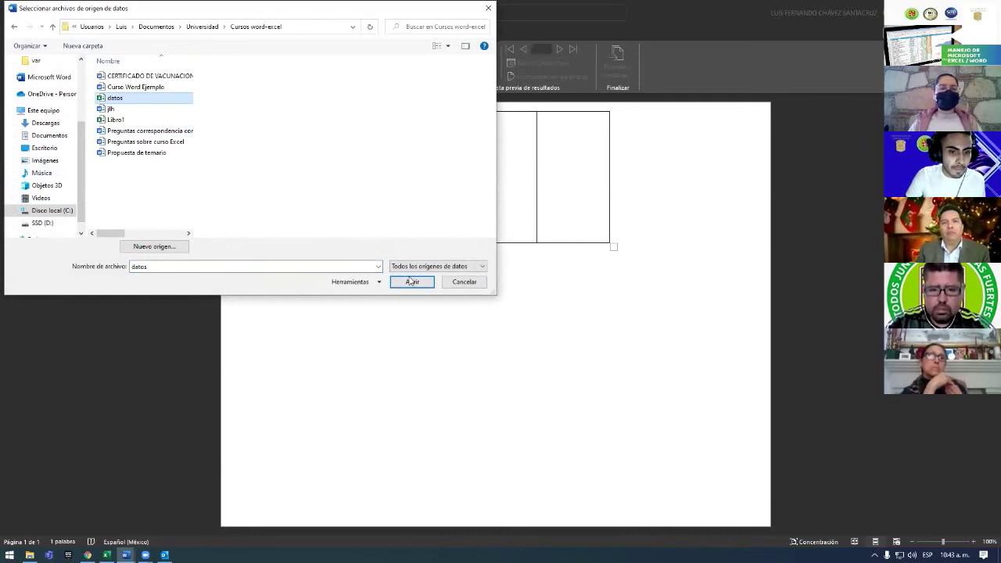
pyautogui.click(412, 282)
pyautogui.click(558, 344)
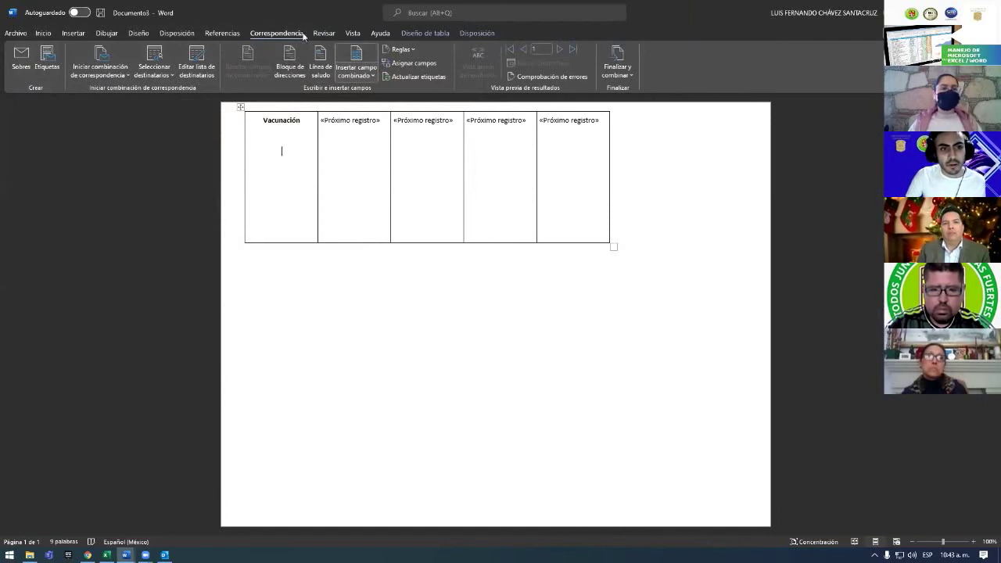
# - Insert the NOMBRE field, update all labels and preview the merged names
pyautogui.click(362, 74)
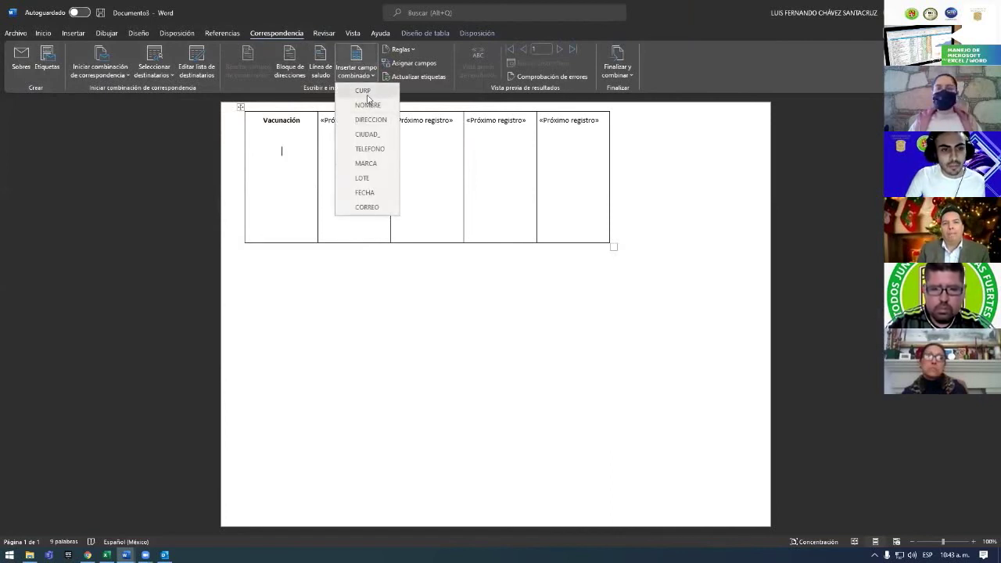
pyautogui.click(368, 105)
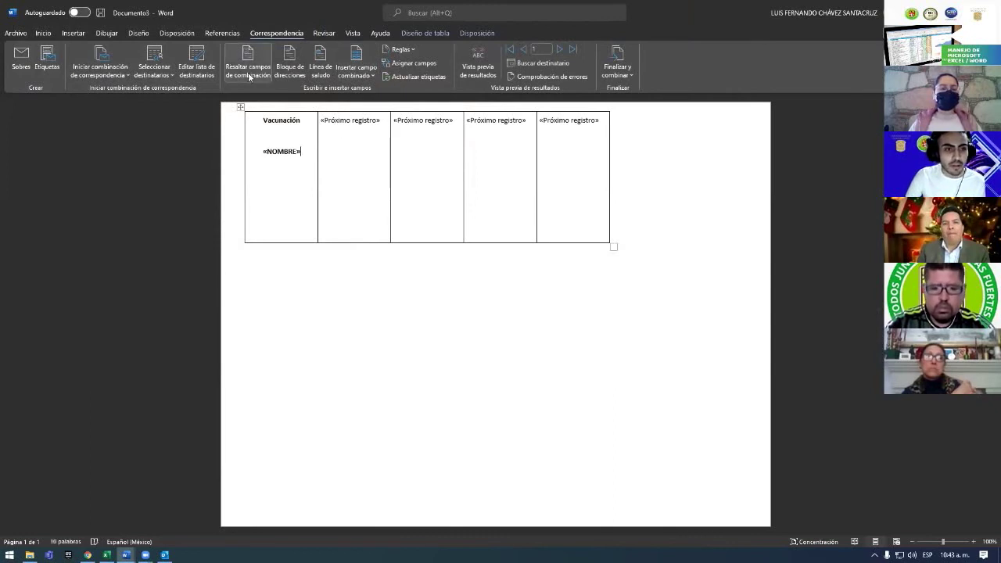
pyautogui.click(417, 77)
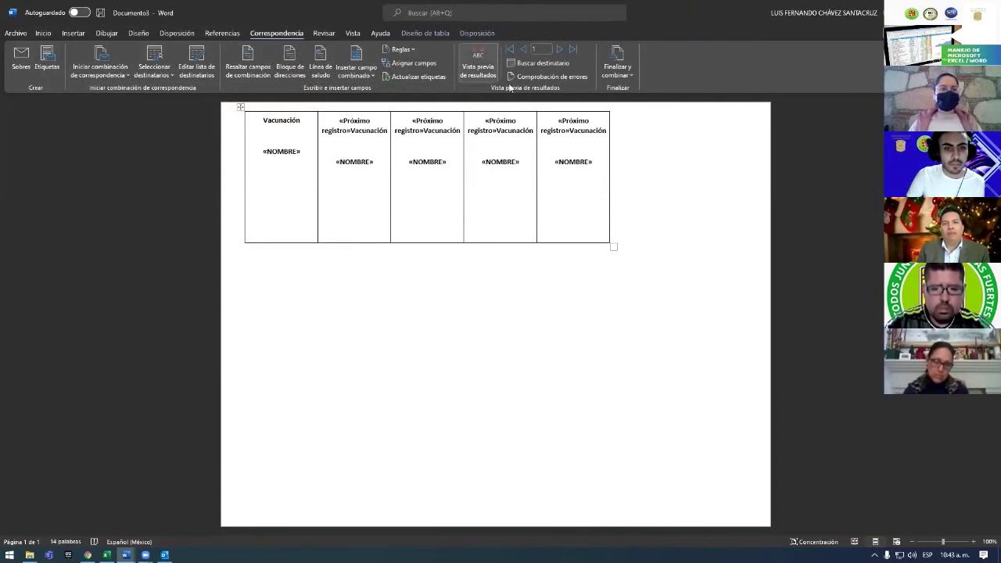
pyautogui.click(473, 69)
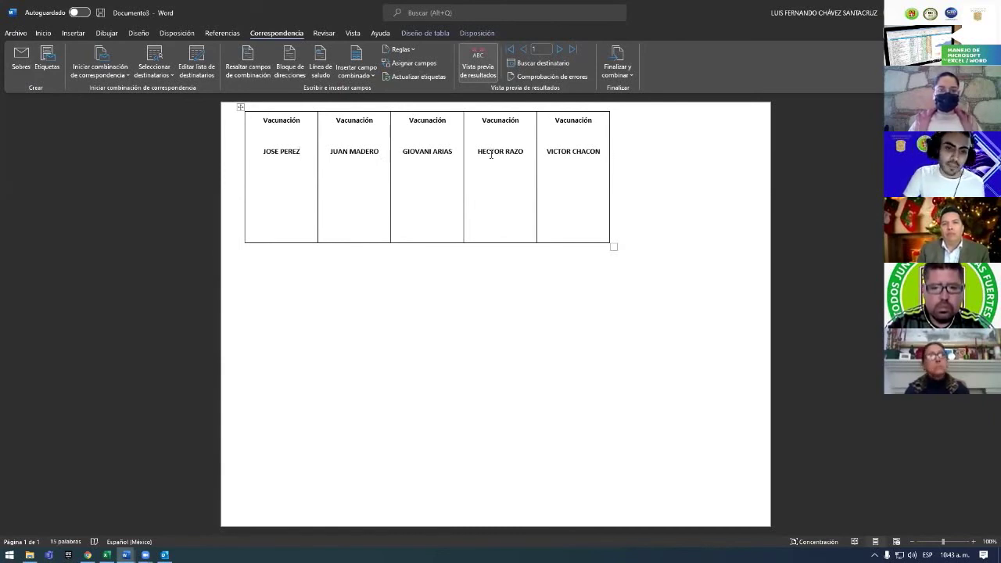
# - Glance at datos and Documento2, then move to the course presentation PDF
pyautogui.click(106, 555)
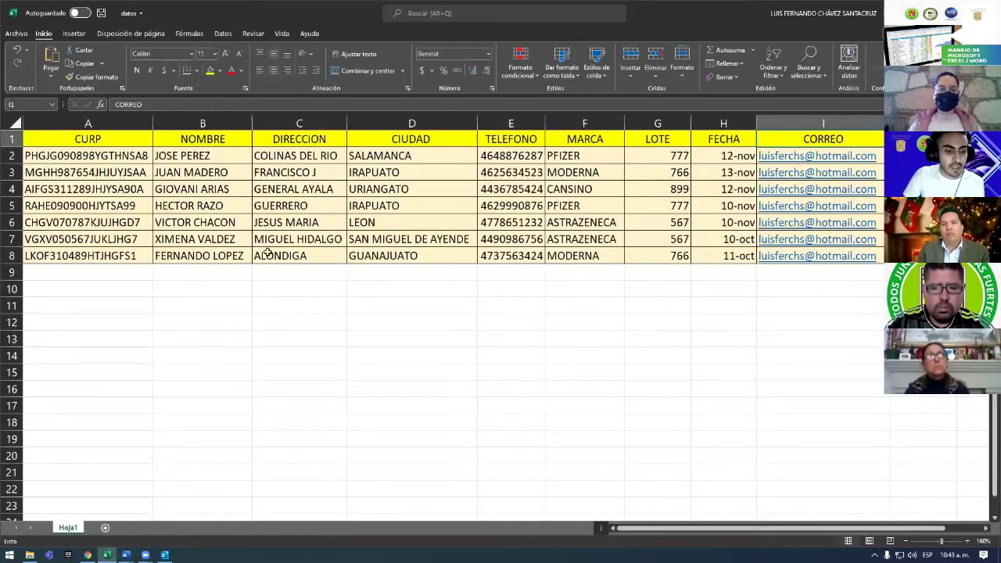
pyautogui.click(126, 555)
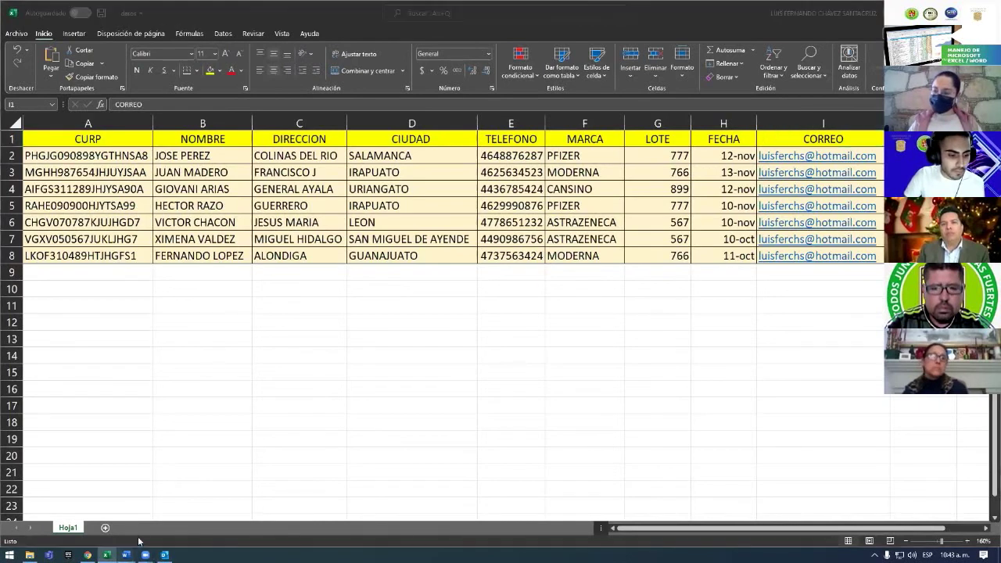
pyautogui.click(166, 517)
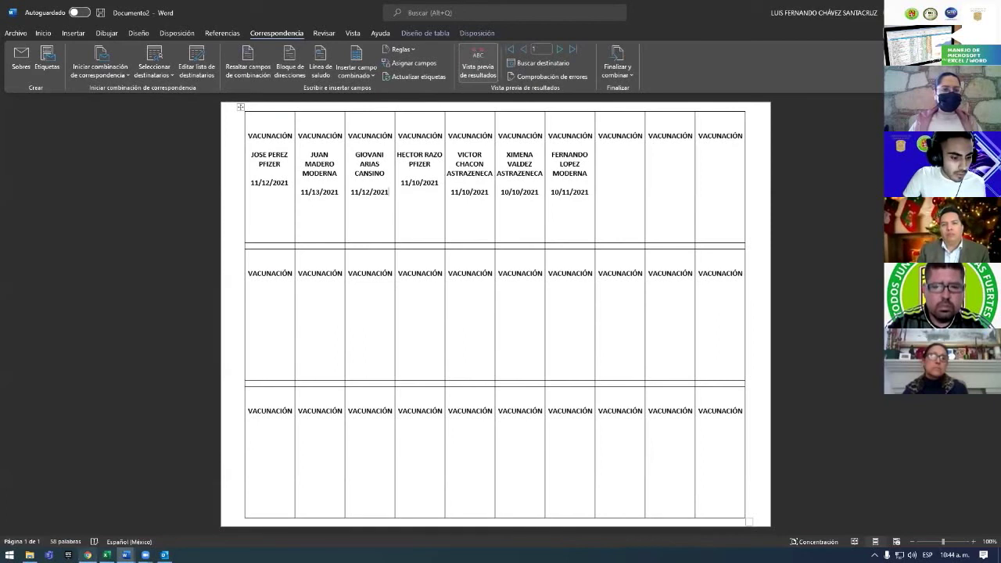
pyautogui.click(87, 555)
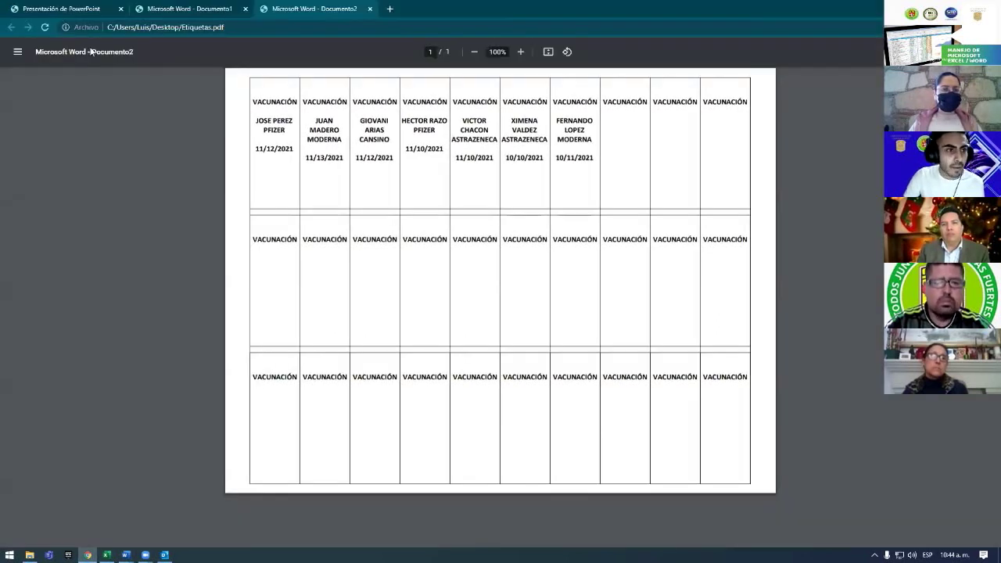
pyautogui.click(71, 9)
pyautogui.scroll(-1, 425, 302)
# - Scroll the presentation back to slide 2, CORRESPONDENCIA COMBINADA
pyautogui.scroll(-2, 440, 297)
pyautogui.scroll(-2, 441, 297)
pyautogui.scroll(-5, 462, 305)
pyautogui.scroll(2, 462, 305)
pyautogui.scroll(3, 530, 326)
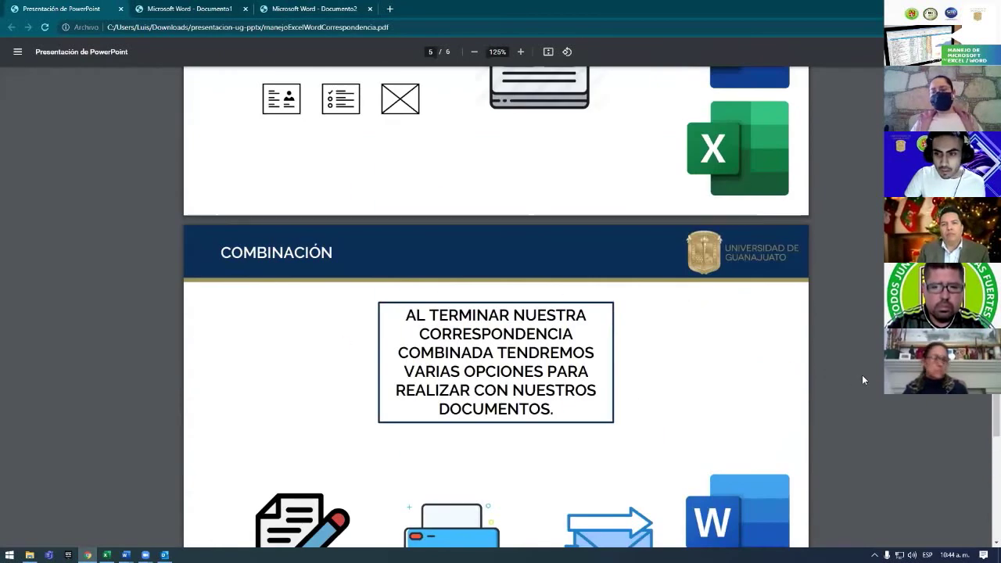
pyautogui.press('Home')
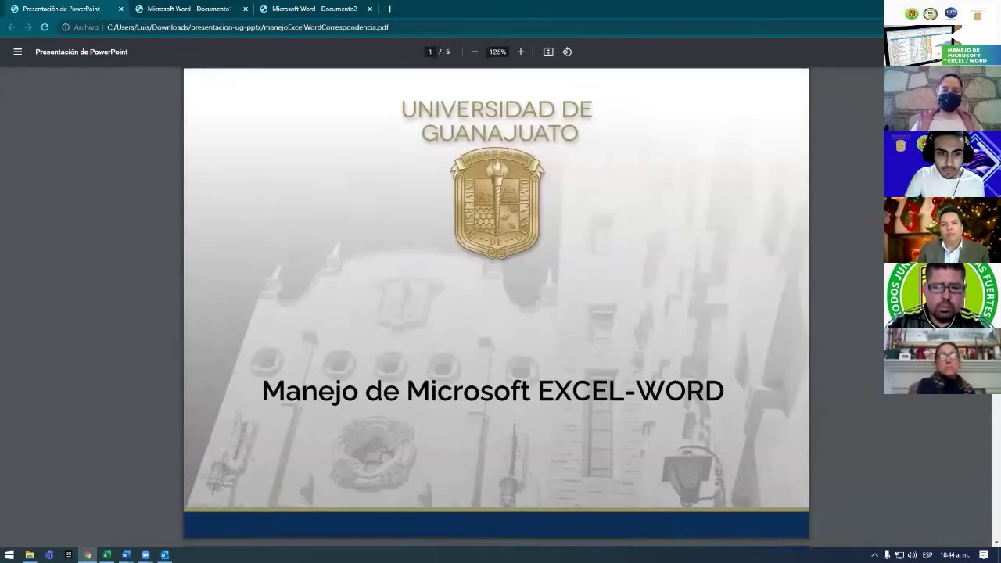
pyautogui.scroll(-3, 496, 306)
pyautogui.scroll(-2, 496, 306)
pyautogui.scroll(-1, 496, 307)
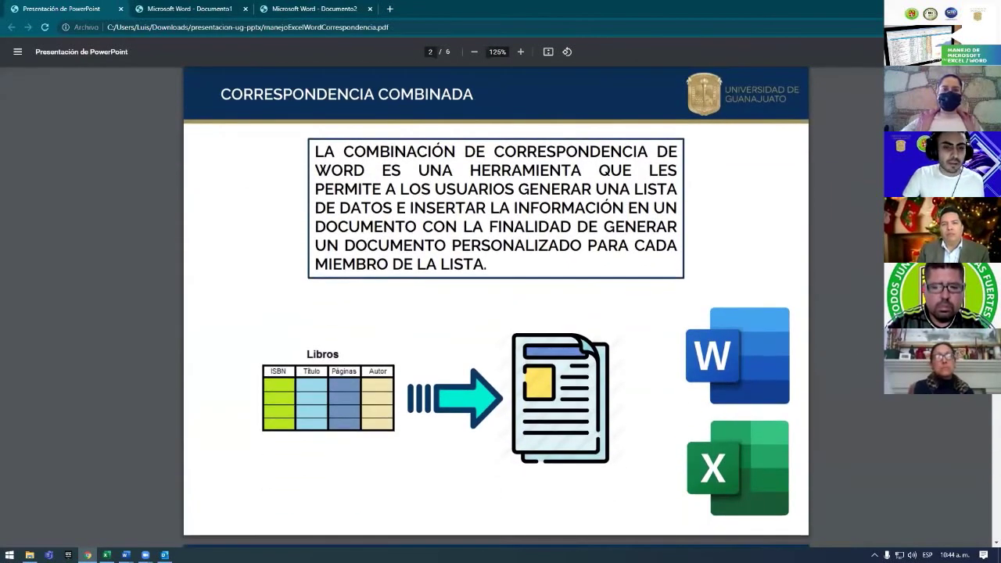
# - Highlight the mail merge definition paragraph, then return to the datos spreadsheet
pyautogui.moveTo(315, 151); pyautogui.dragTo(494, 266)
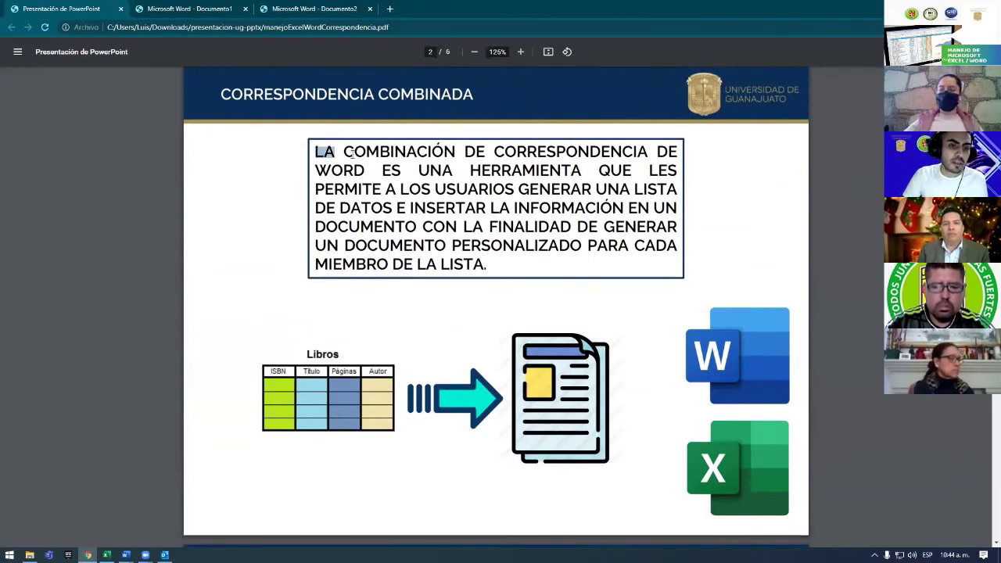
pyautogui.click(423, 196)
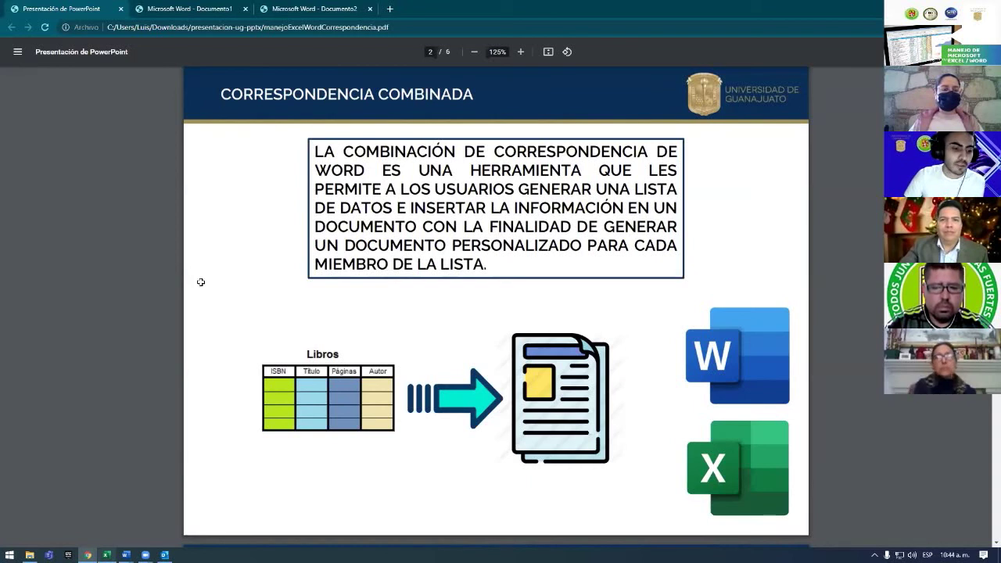
pyautogui.hotkey('alt', 'Tab')
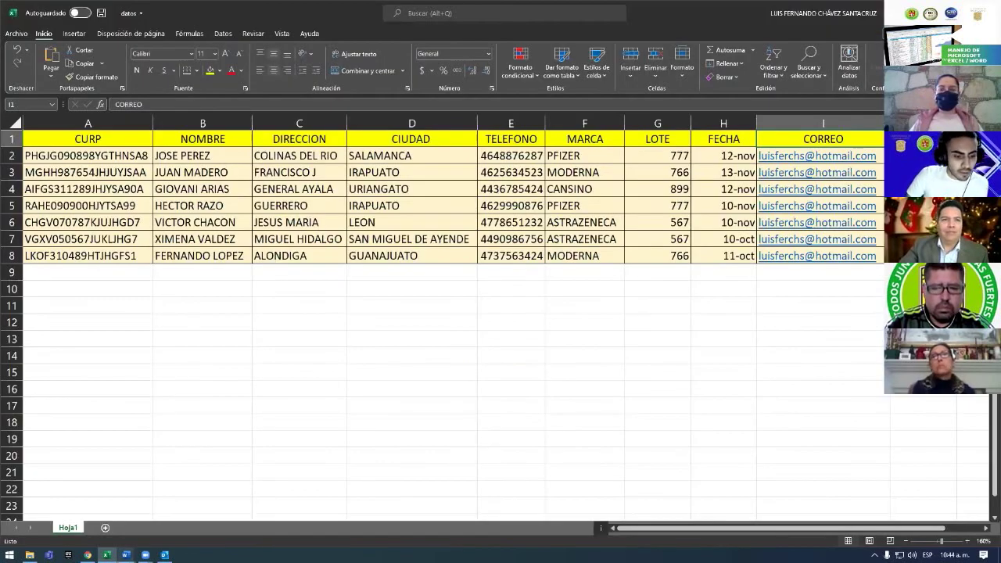
# - Switch between the presentation, the datos spreadsheet and the Documento2 label sheet
pyautogui.moveTo(126, 555)
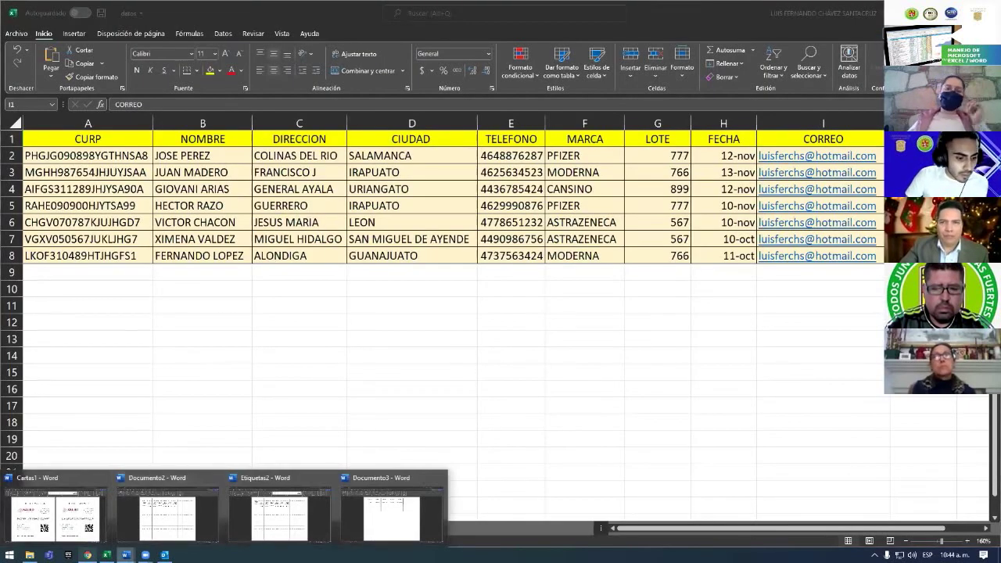
pyautogui.hotkey('alt', 'Tab')
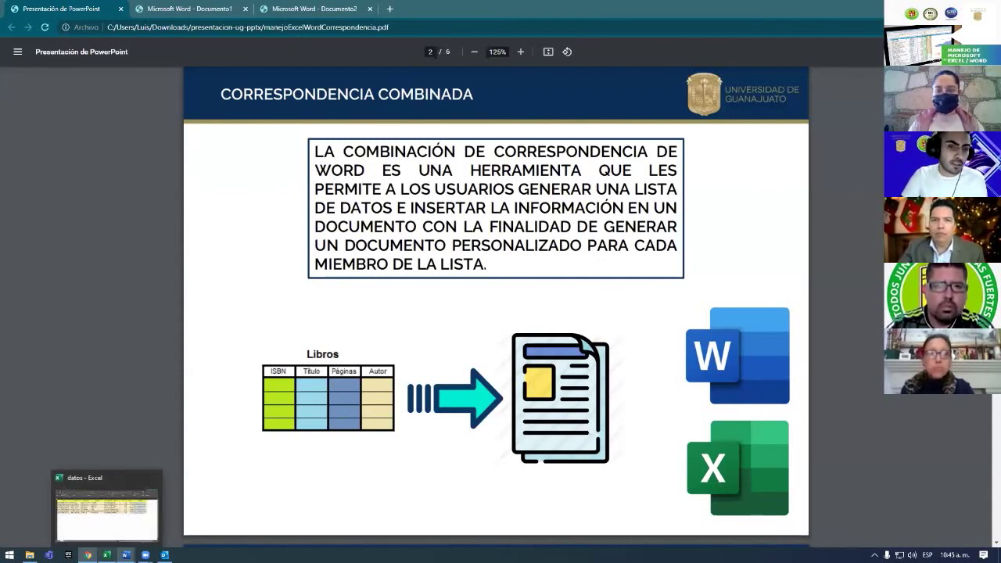
pyautogui.click(106, 512)
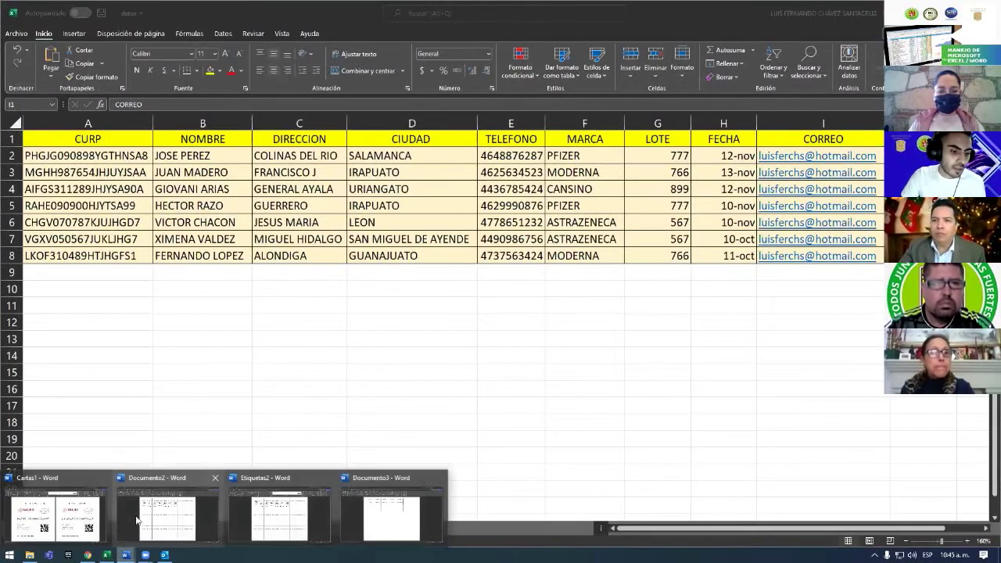
pyautogui.click(139, 521)
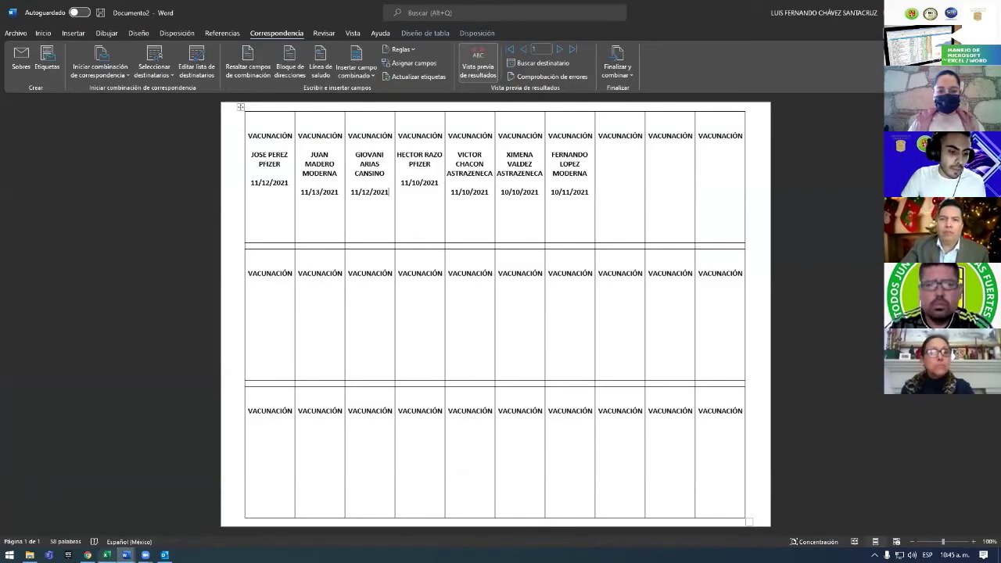
# - View the Cartas1 vaccination certificates, then glance at the presentation slide
pyautogui.click(78, 520)
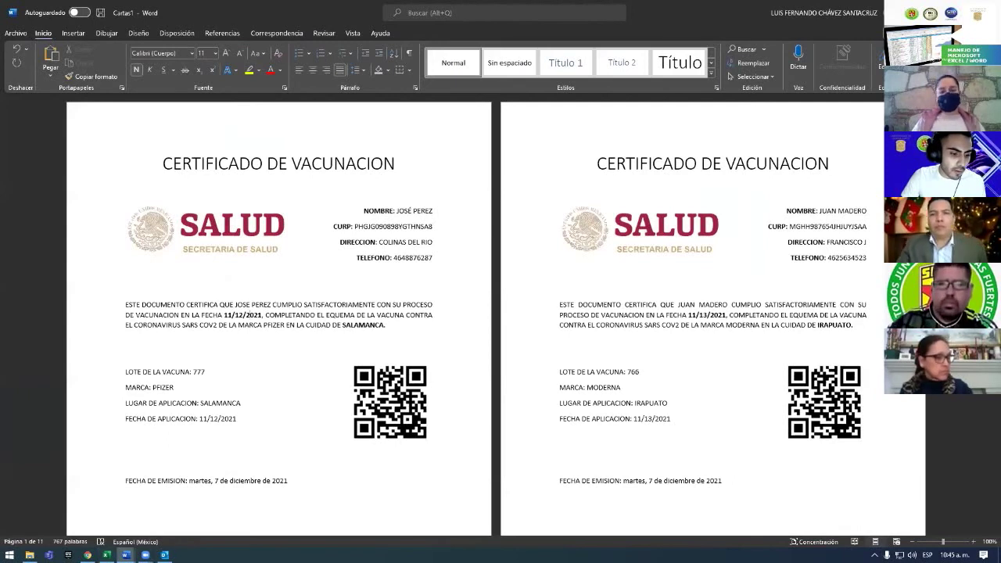
pyautogui.moveTo(106, 555)
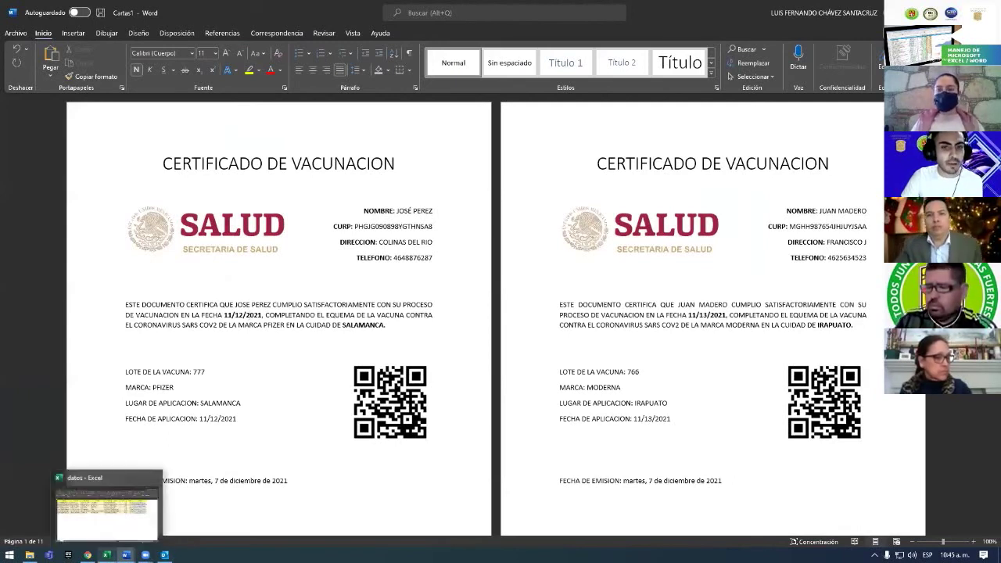
pyautogui.click(87, 554)
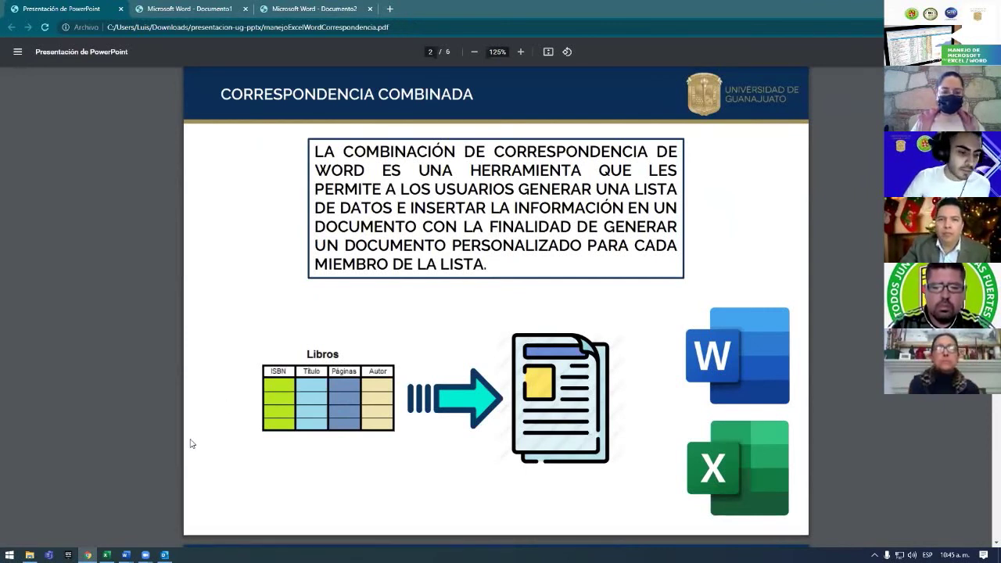
pyautogui.moveTo(126, 555)
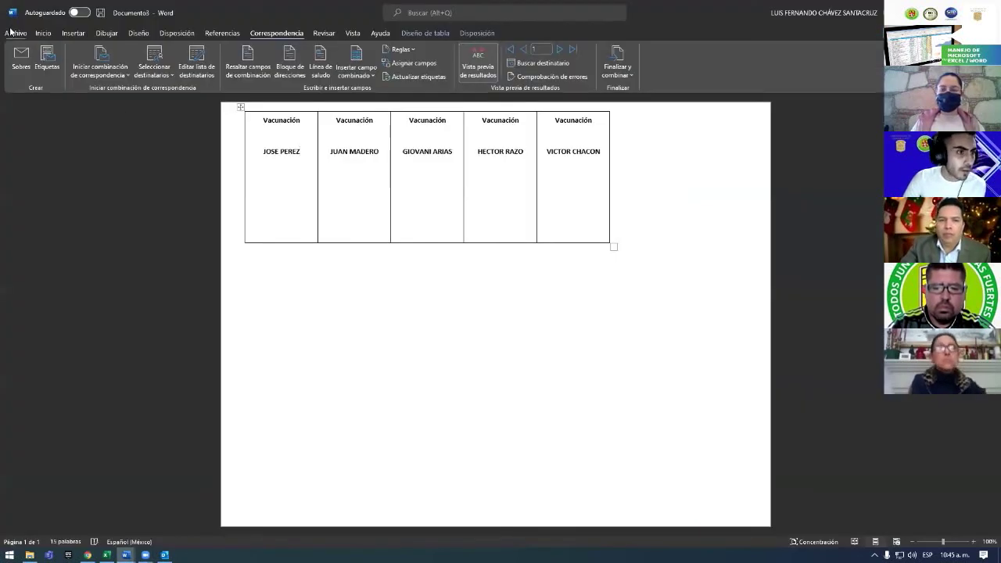
# - Create a blank document, start a labels mail merge and begin a new custom label
pyautogui.click(12, 33)
pyautogui.click(141, 106)
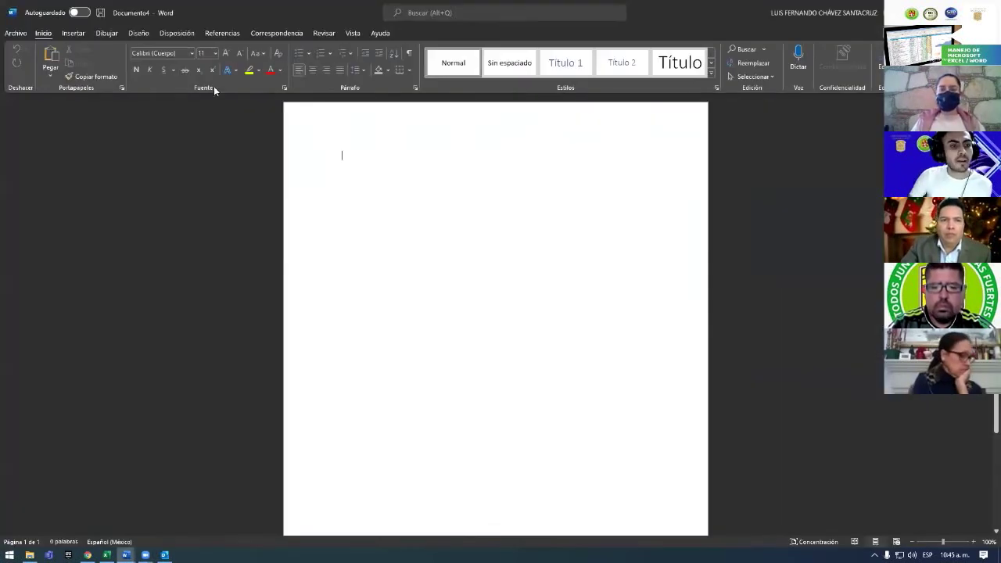
pyautogui.click(277, 33)
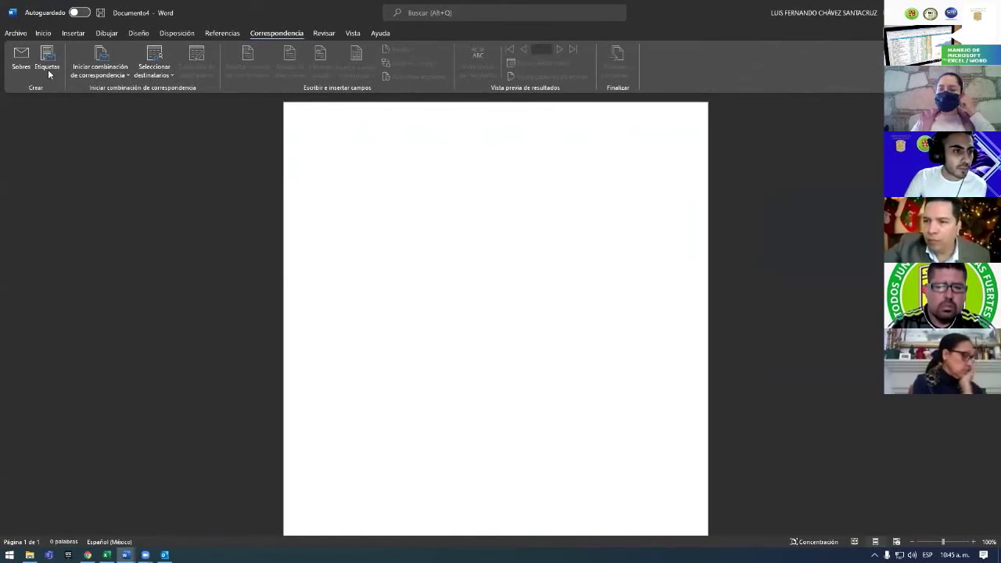
pyautogui.click(112, 73)
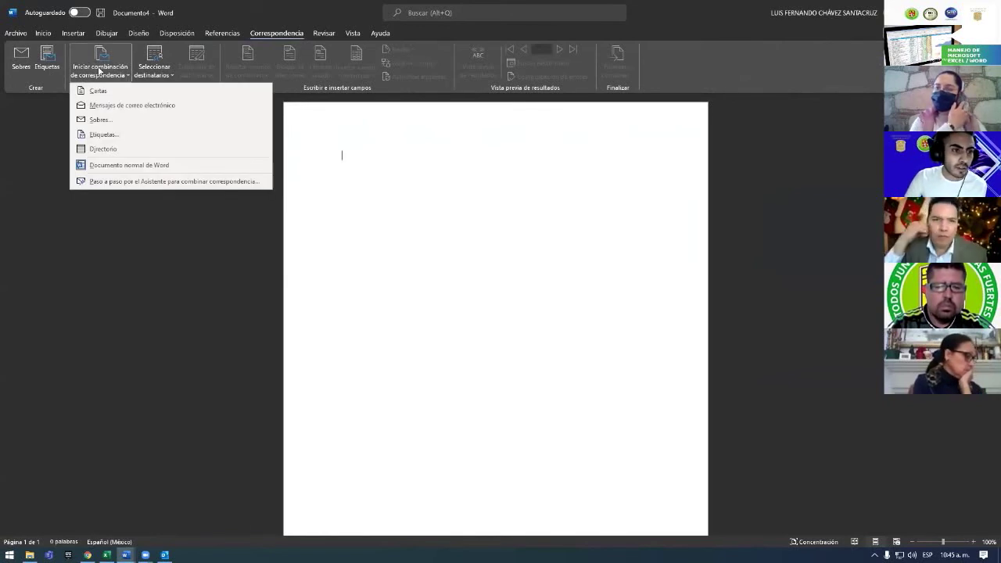
pyautogui.click(107, 137)
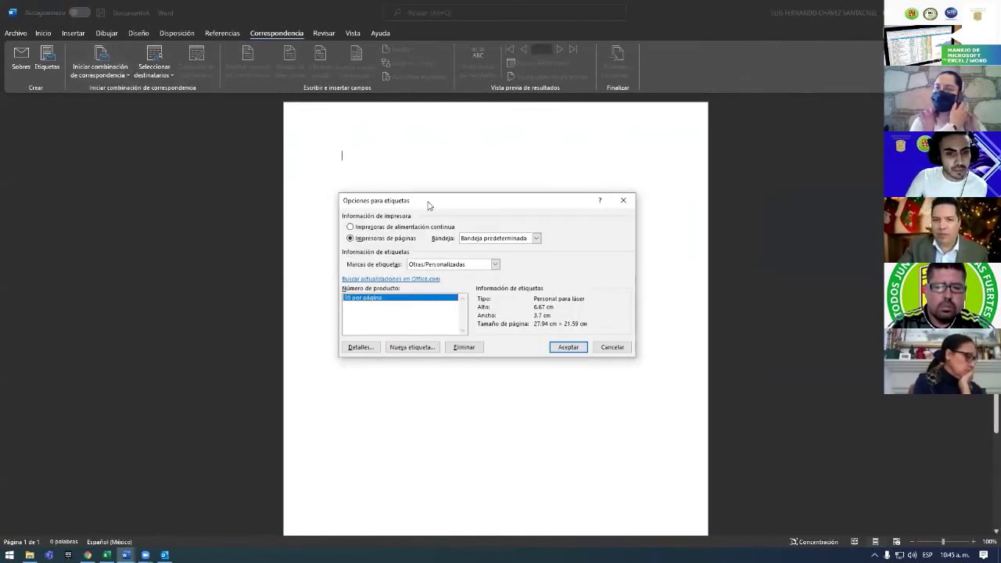
pyautogui.click(415, 348)
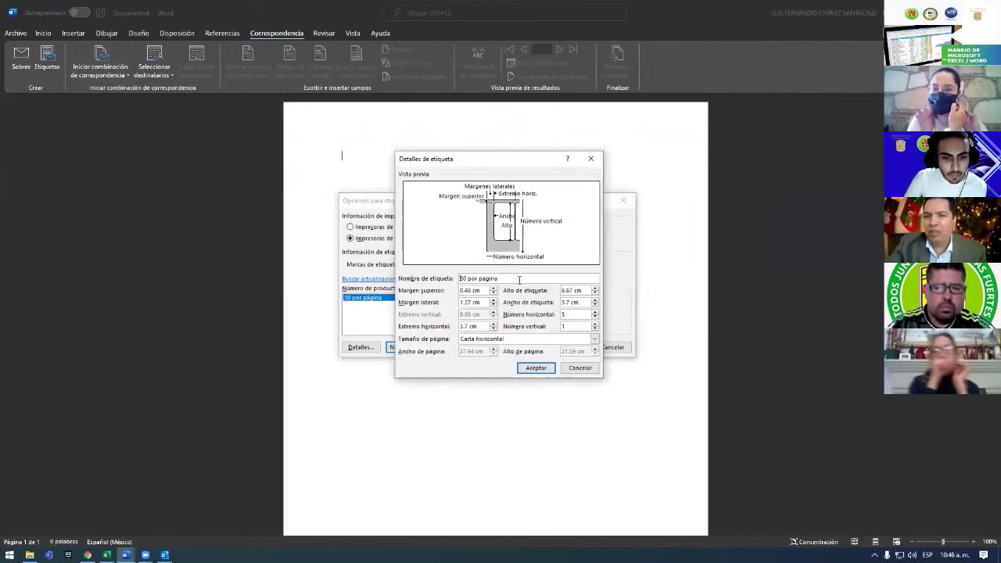
# - Name the label 'Etiquetas horizontal' and keep Carta horizontal as the page size
pyautogui.moveTo(505, 279); pyautogui.dragTo(448, 284)
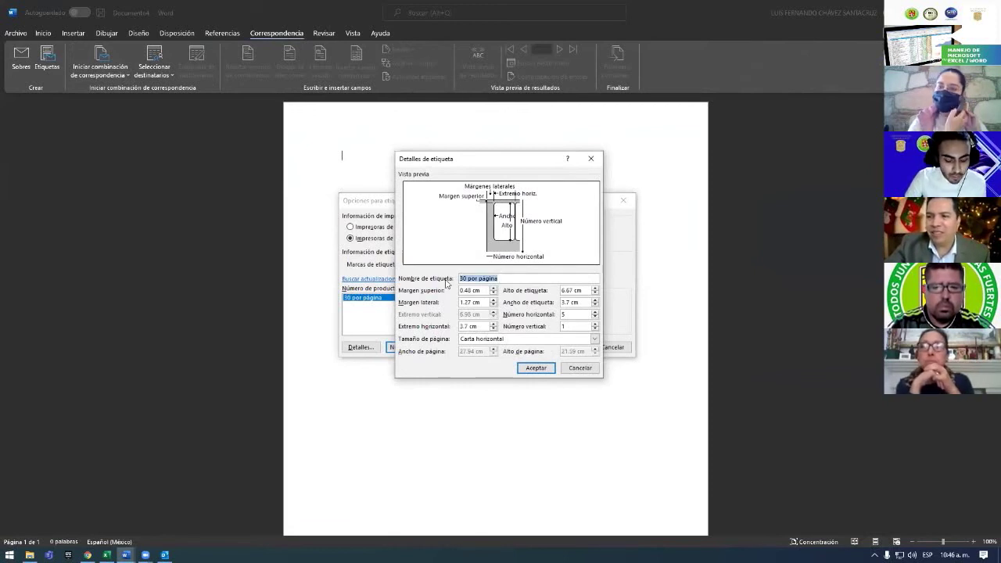
pyautogui.write('Etiquetas horizontal')
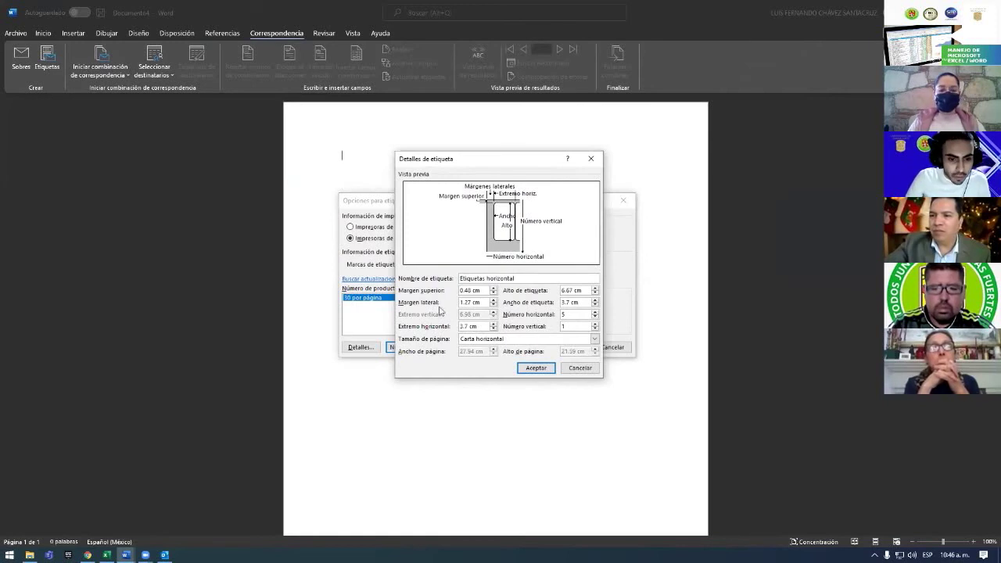
pyautogui.click(595, 338)
pyautogui.scroll(-1, 548, 353)
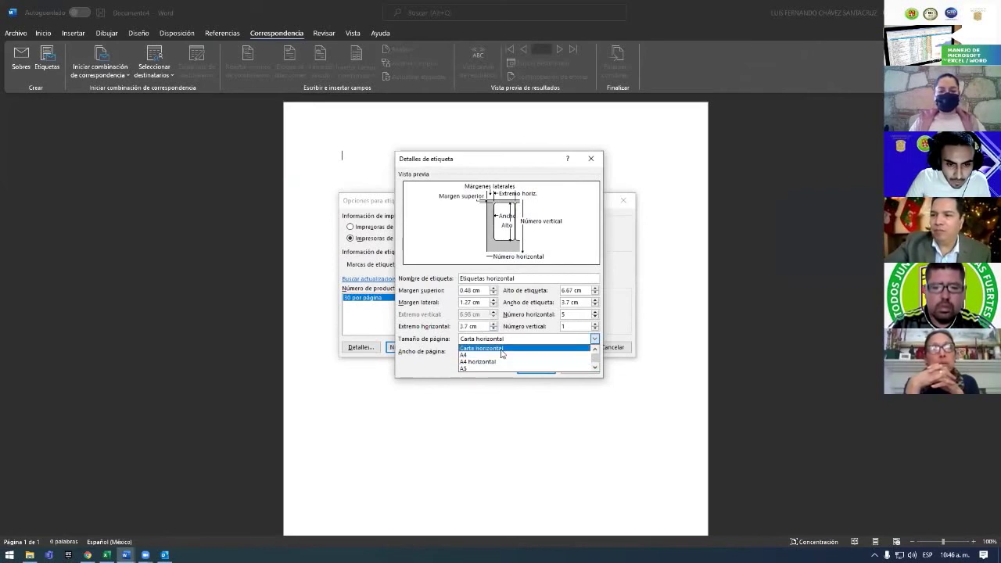
pyautogui.click(493, 348)
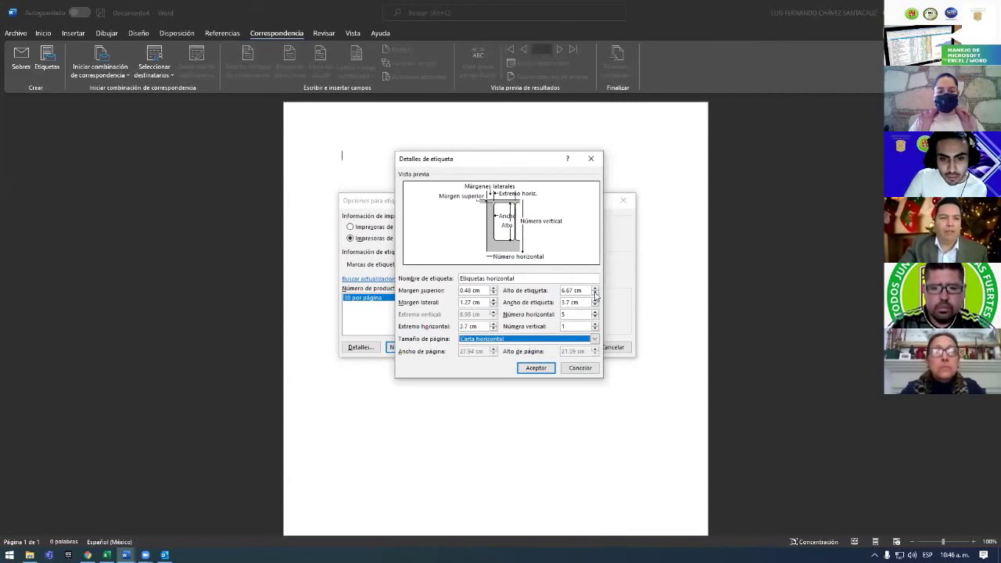
# - Lower the label height to 4.3 cm and clear the page-size warning
pyautogui.click(595, 292)
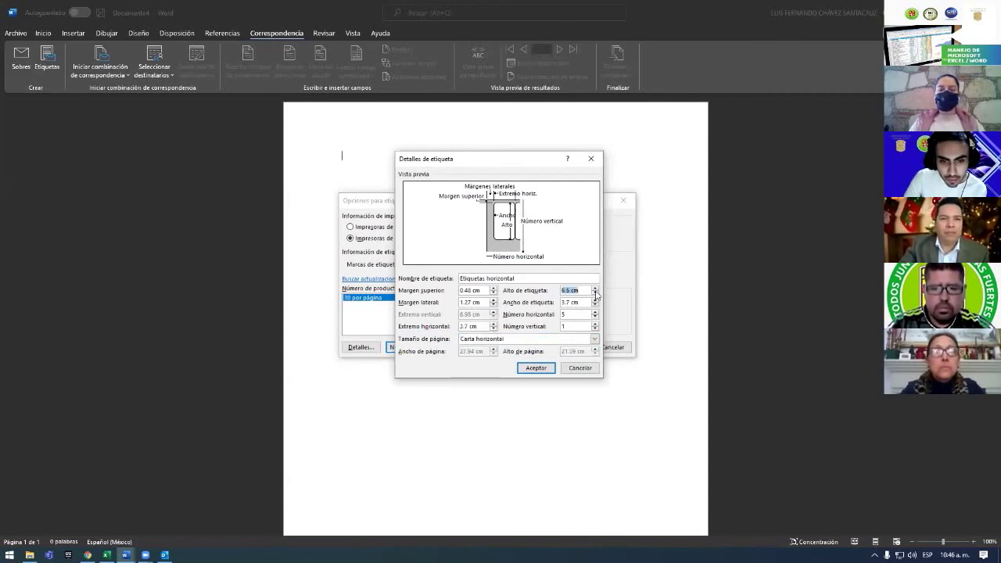
pyautogui.moveTo(595, 292); pyautogui.dragTo(593, 304)
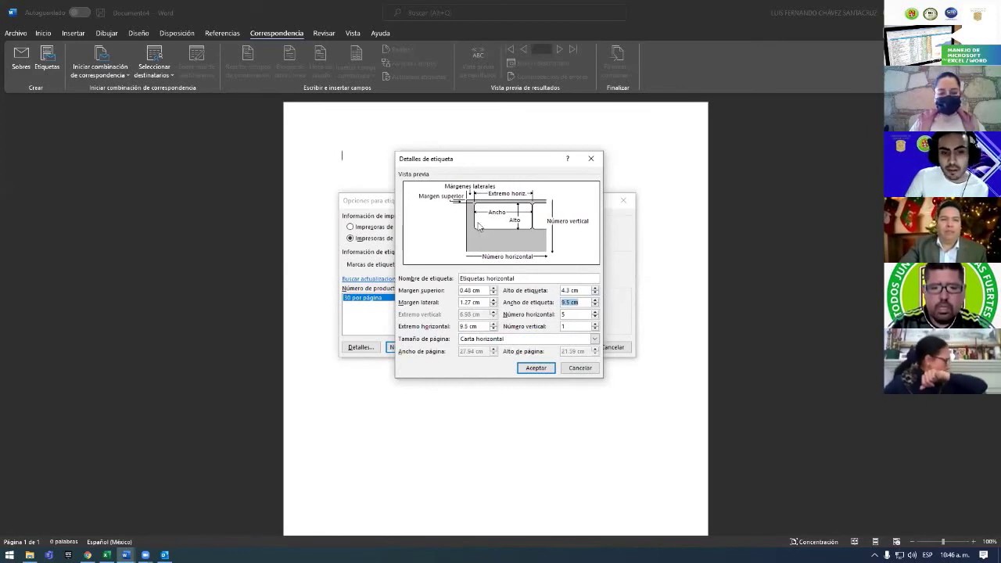
pyautogui.click(536, 368)
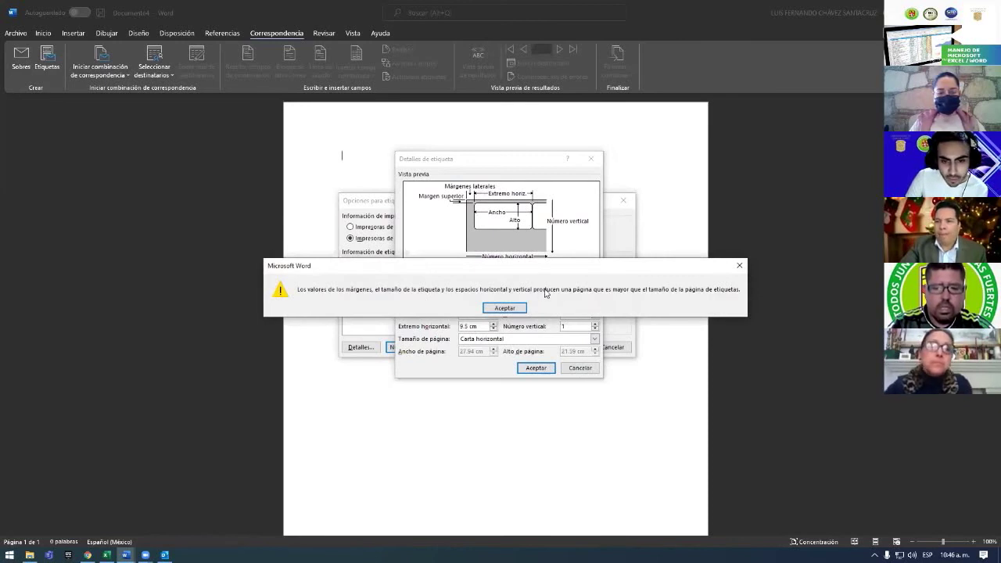
pyautogui.click(507, 309)
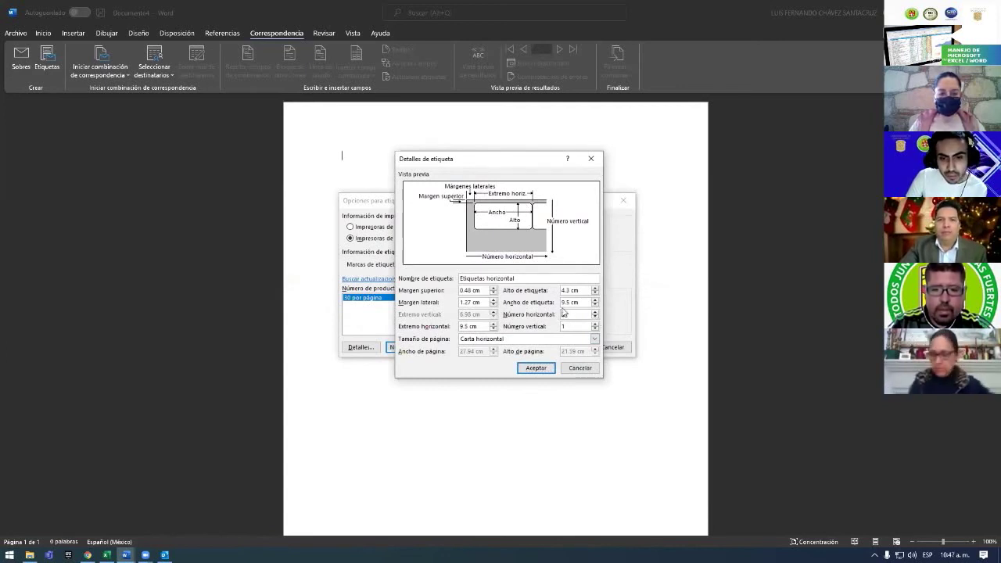
pyautogui.write('2')
# - Set one label across and two down, save the label and create its table
pyautogui.click(595, 317)
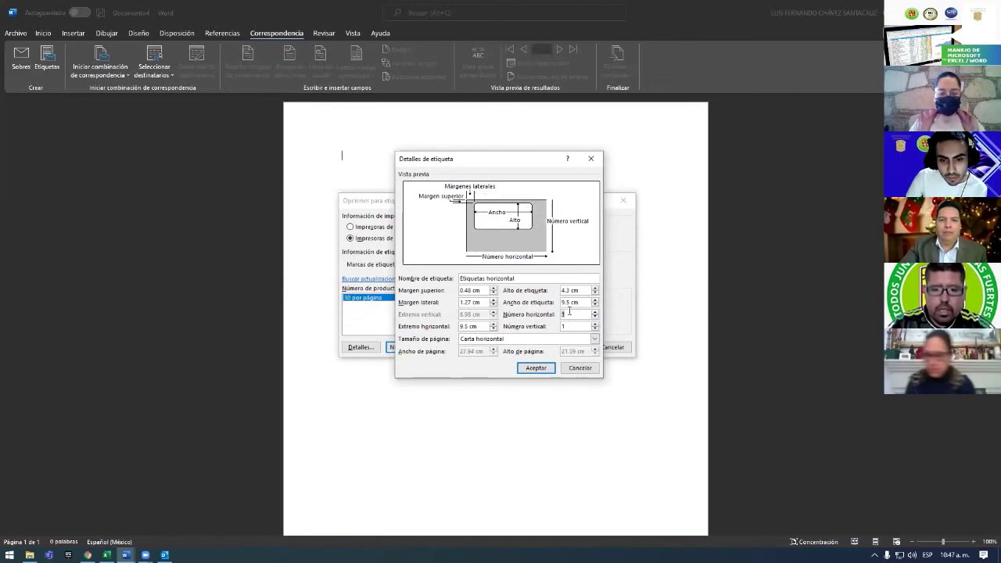
pyautogui.click(565, 325)
pyautogui.click(595, 323)
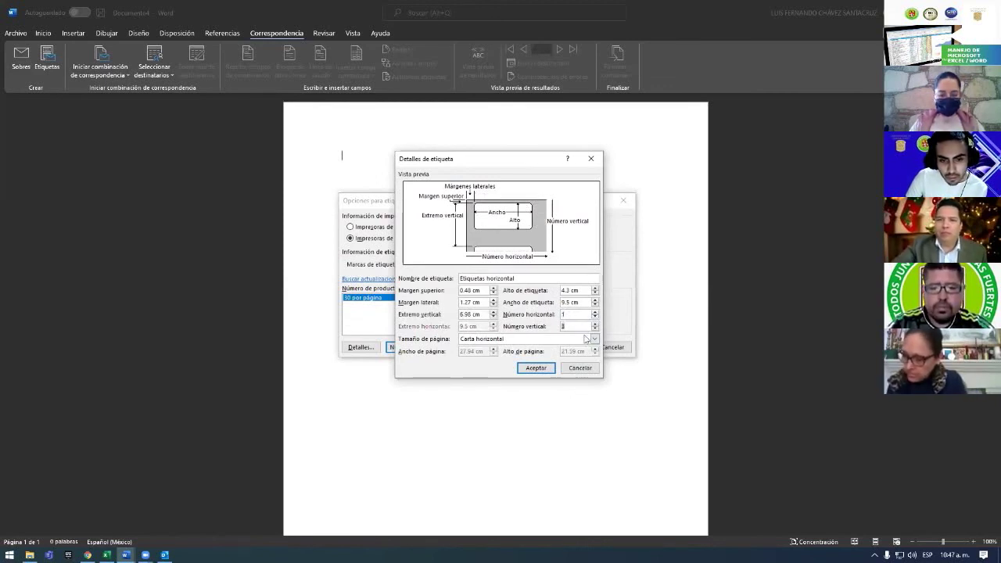
pyautogui.click(536, 367)
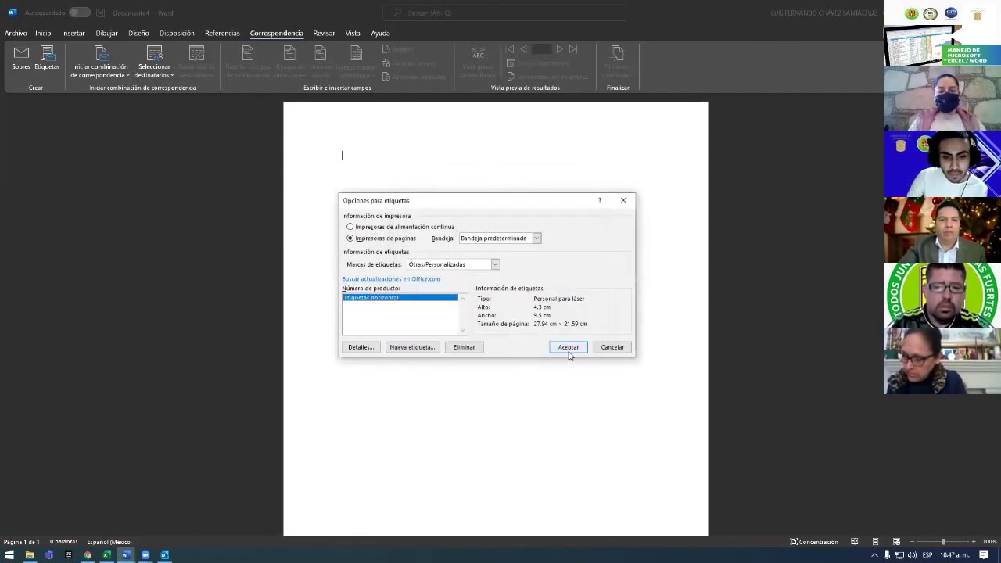
pyautogui.click(570, 347)
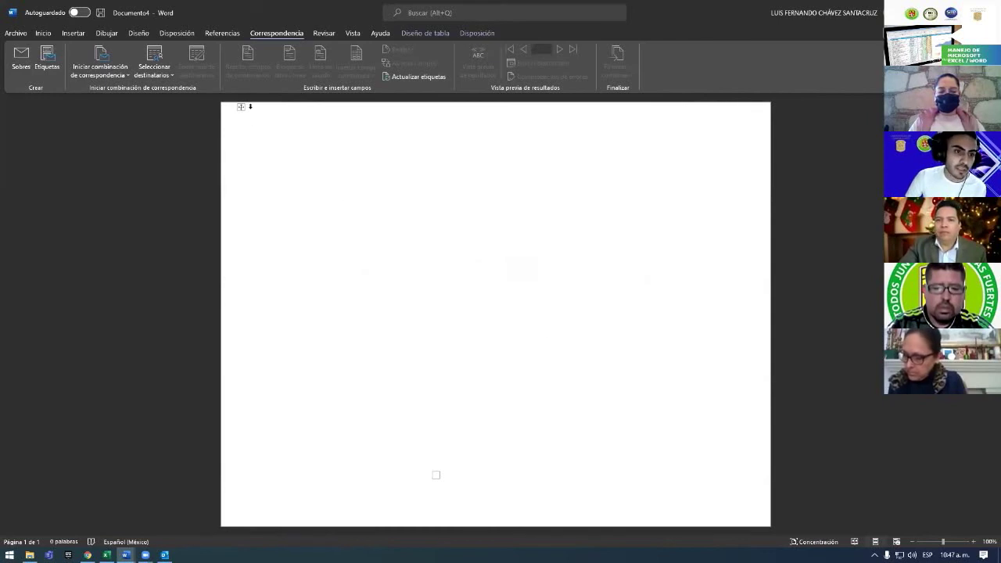
# - Select the label table and apply Todos los bordes to every cell
pyautogui.click(241, 108)
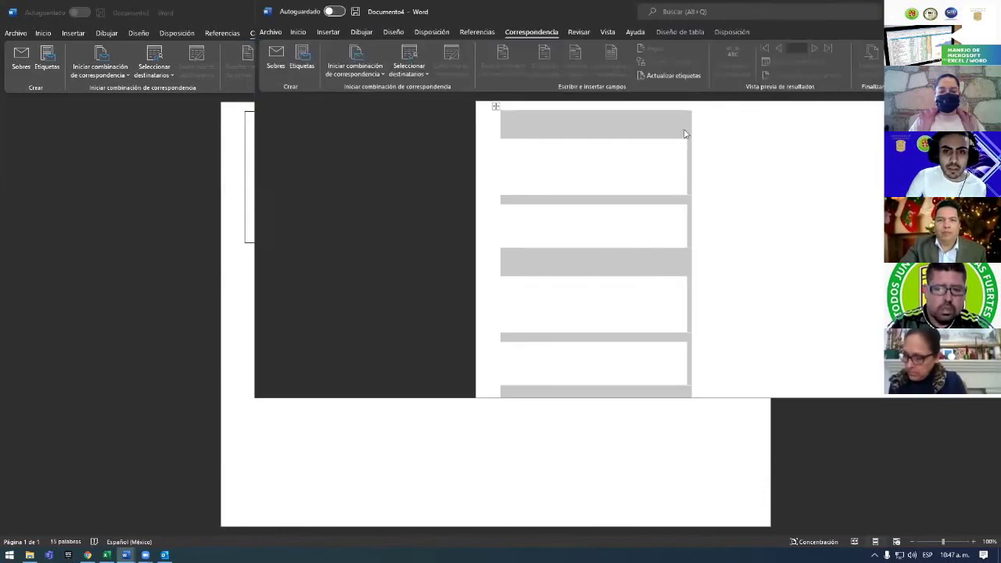
pyautogui.moveTo(734, 32); pyautogui.dragTo(674, 106)
pyautogui.click(688, 108)
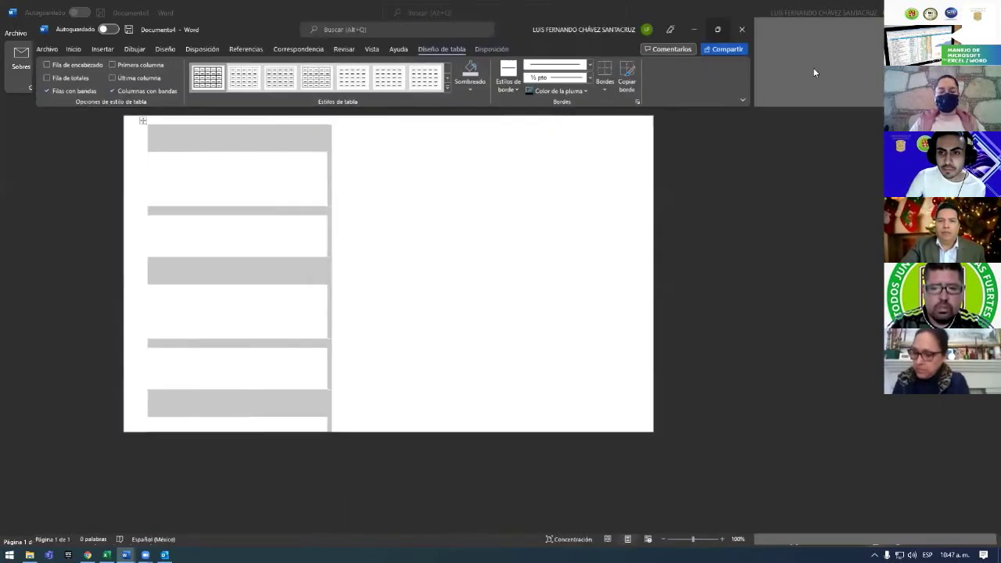
pyautogui.moveTo(753, 81); pyautogui.dragTo(813, 2)
pyautogui.click(856, 77)
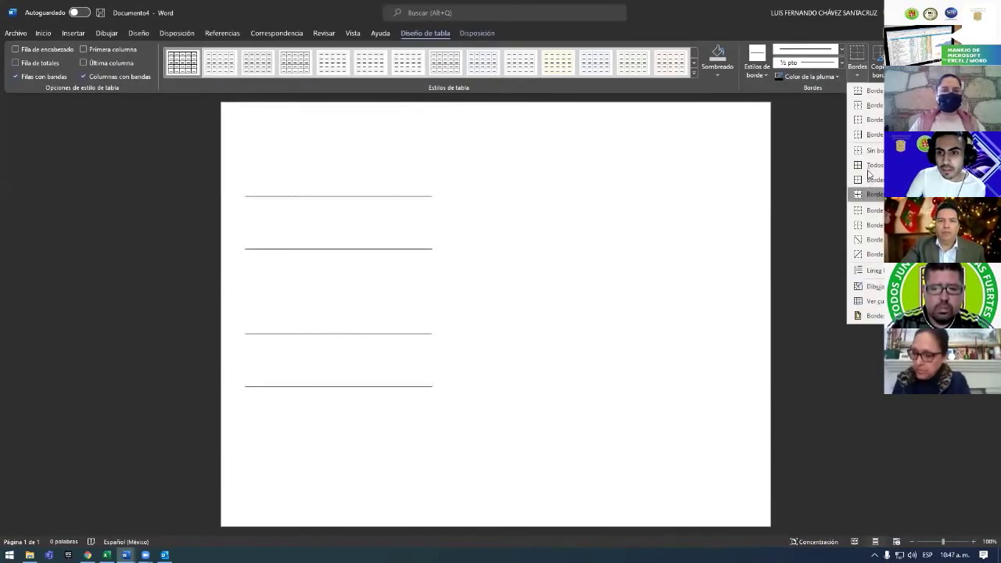
pyautogui.click(494, 239)
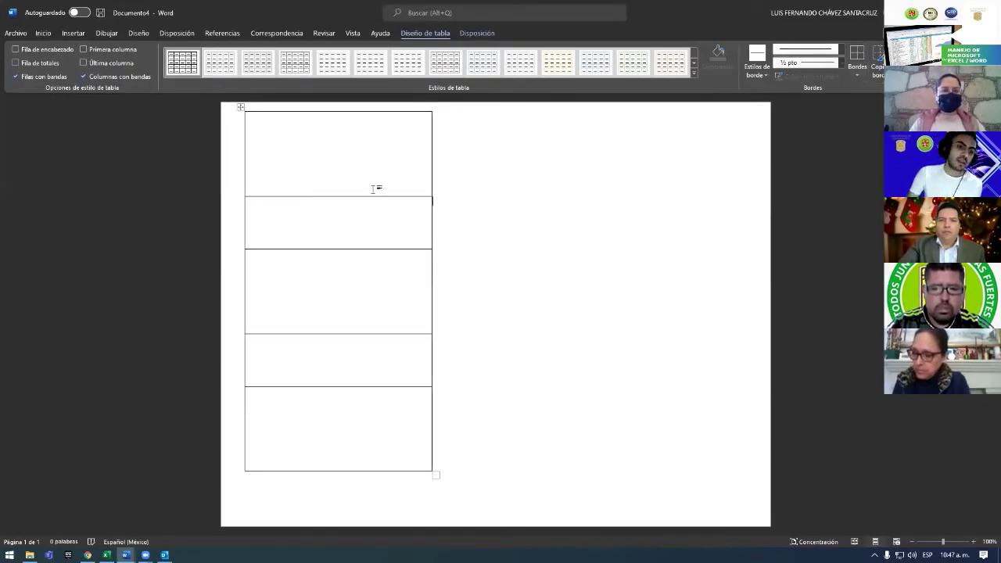
# - Type the centred heading 'Vacunación' in the first label
pyautogui.click(281, 155)
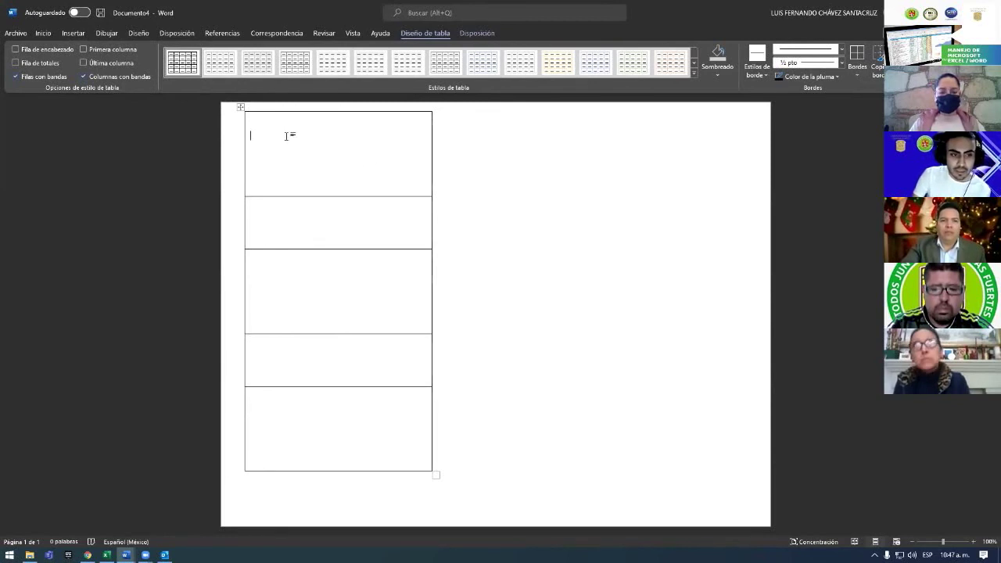
pyautogui.click(43, 32)
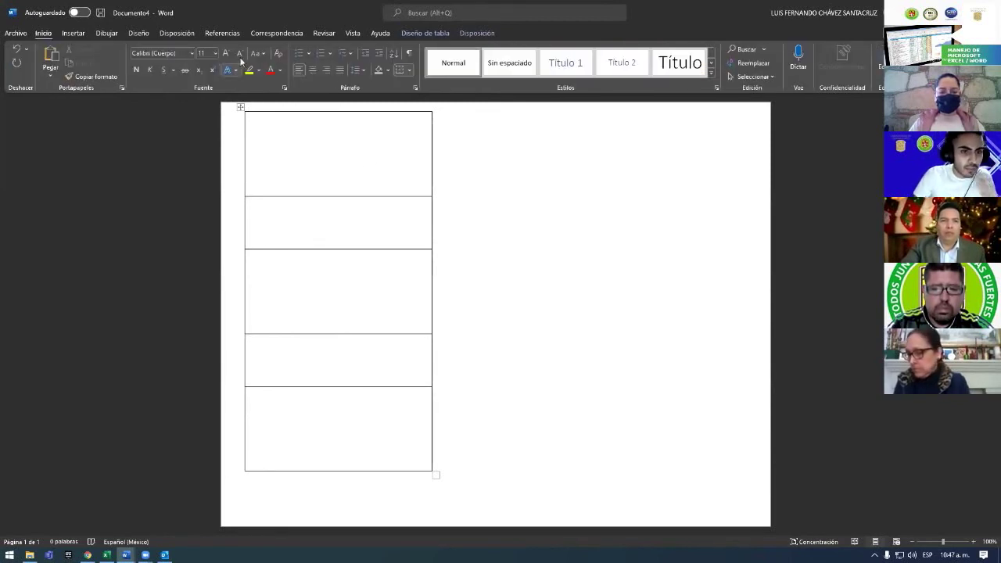
pyautogui.write('Va')
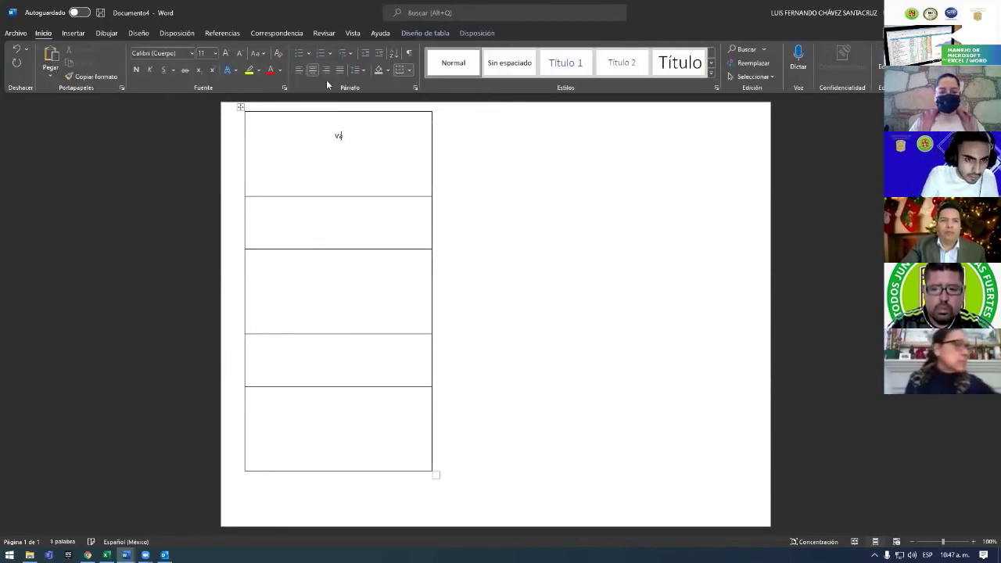
pyautogui.write('cunación')
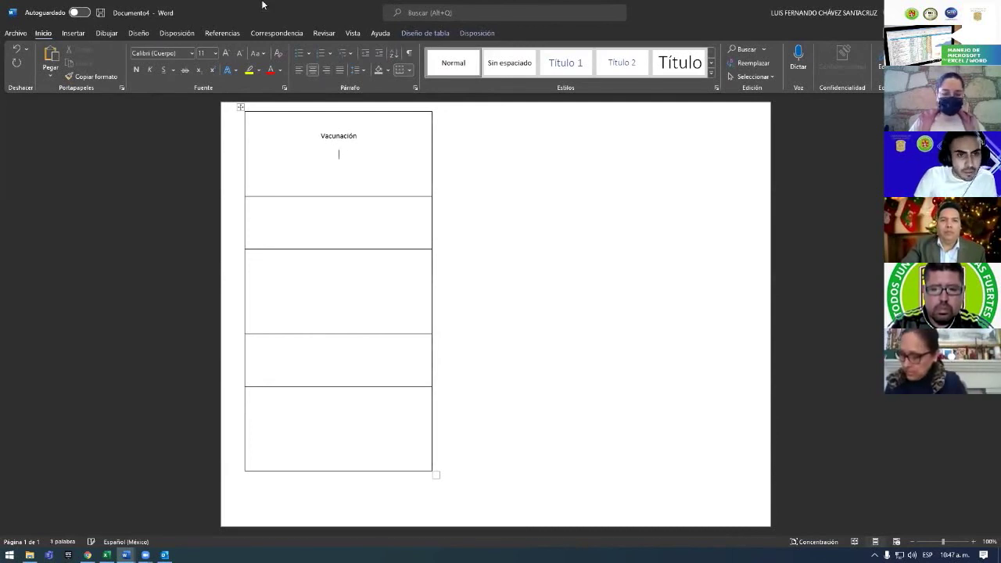
# - Link the labels to the datos spreadsheet in Documentos > Universidad > Cursos word-excel, using its Hoja1$ sheet
pyautogui.click(280, 33)
pyautogui.click(154, 70)
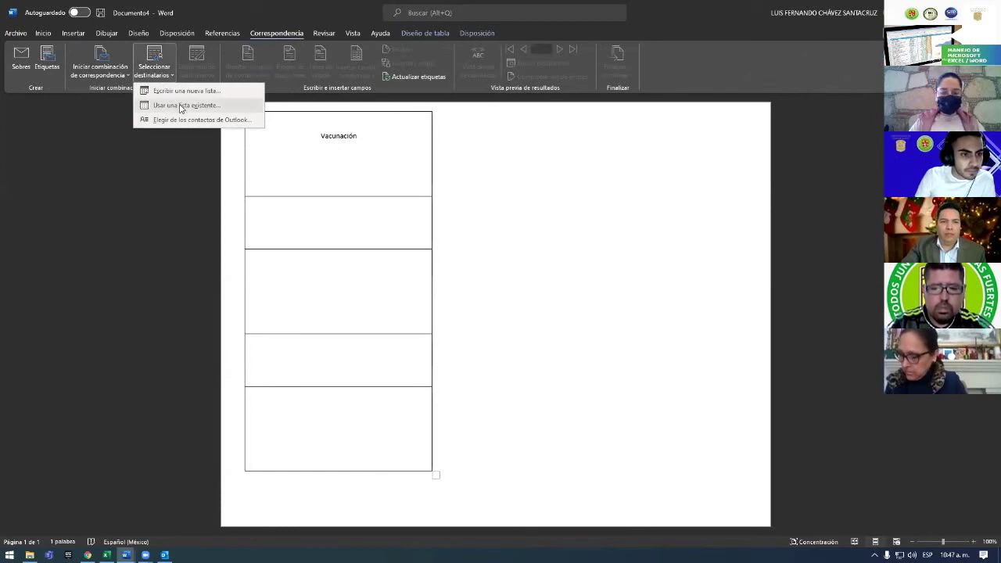
pyautogui.click(181, 105)
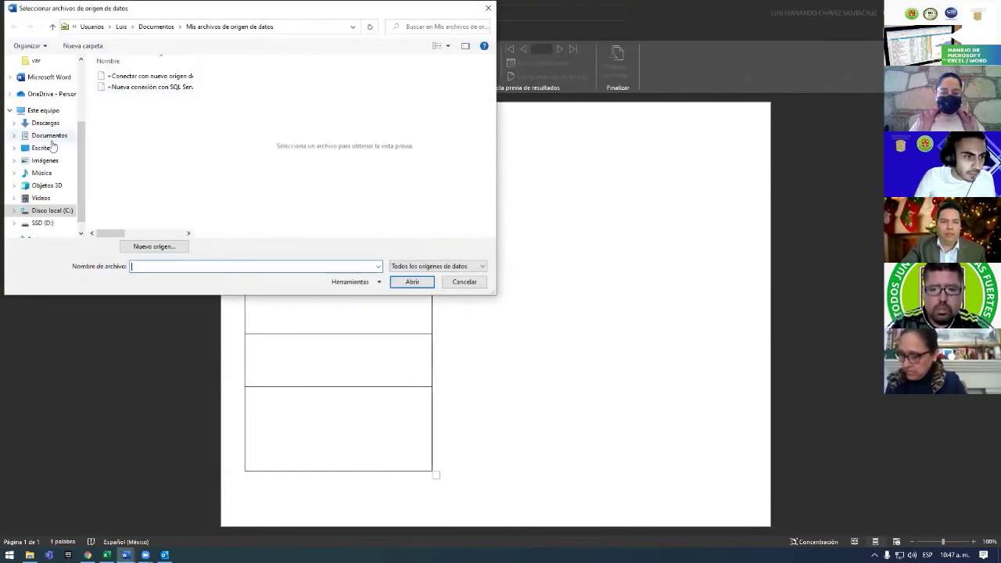
pyautogui.click(165, 27)
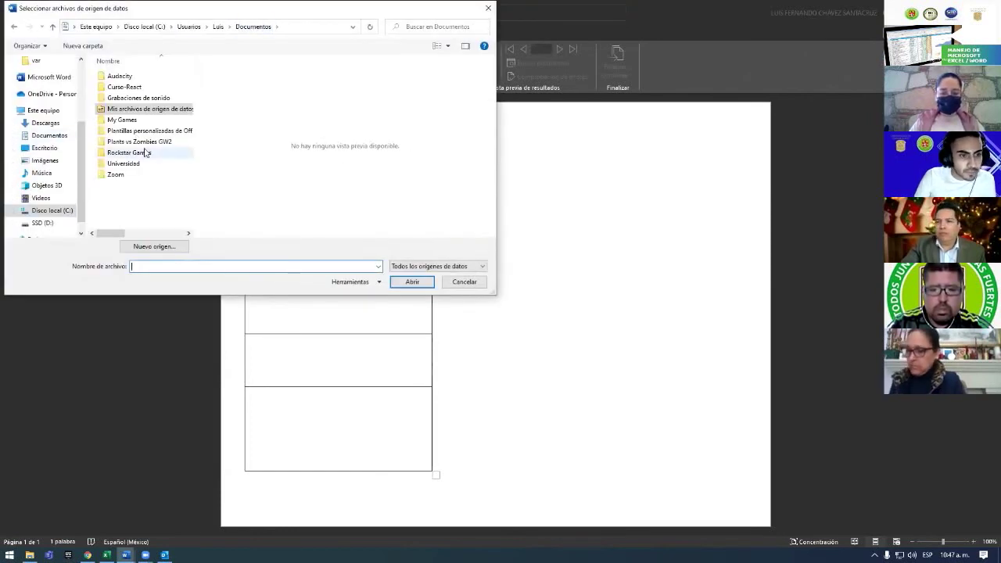
pyautogui.doubleClick(139, 165)
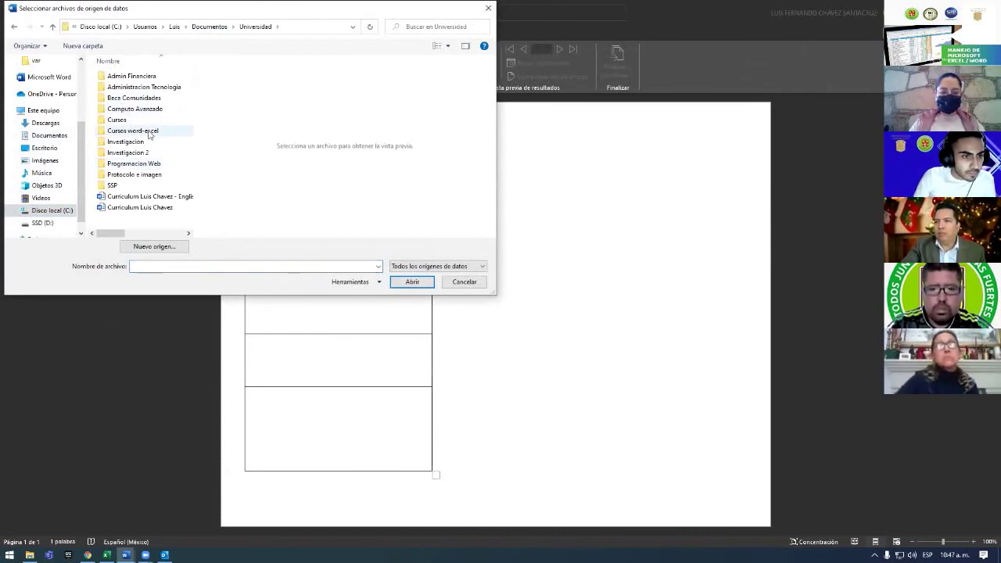
pyautogui.doubleClick(125, 118)
pyautogui.click(115, 98)
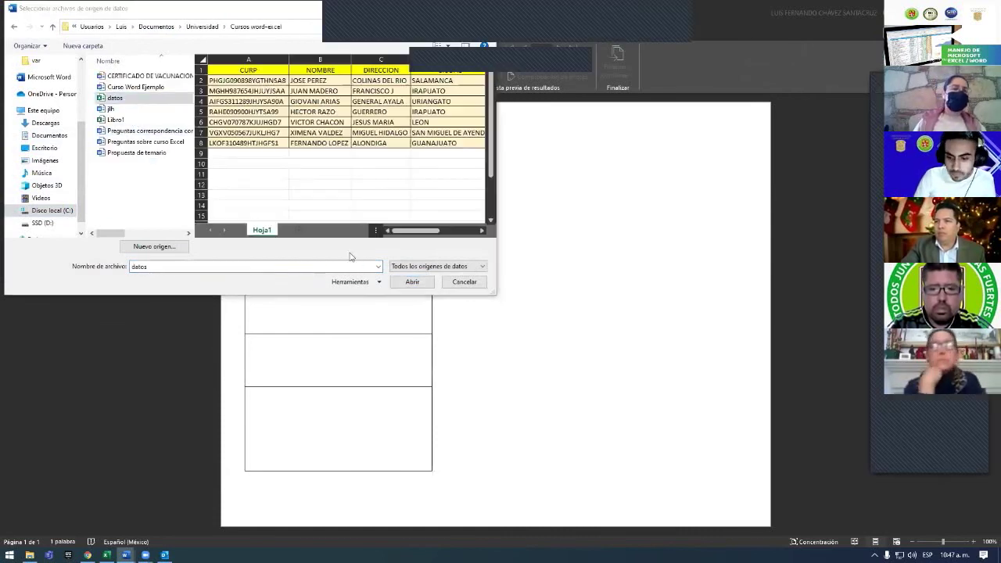
pyautogui.click(428, 283)
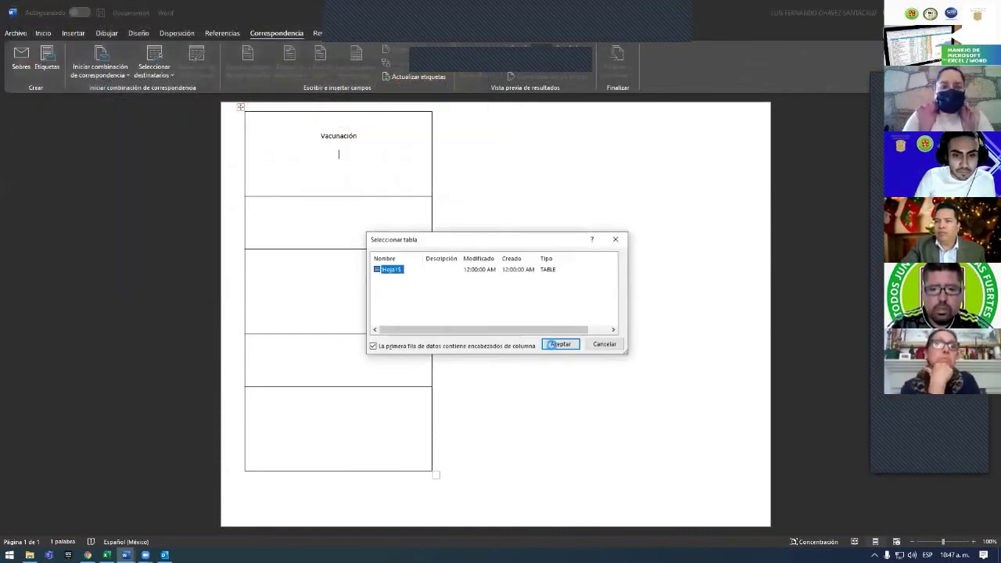
pyautogui.click(557, 343)
# - Insert the CURP merge field under Vacunación and update all labels with that layout
pyautogui.click(356, 69)
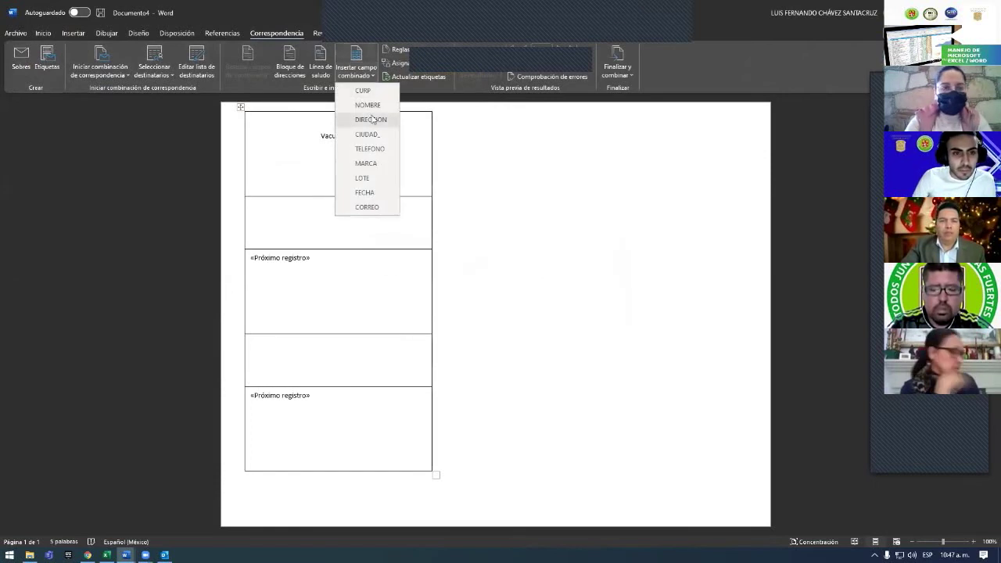
pyautogui.click(363, 90)
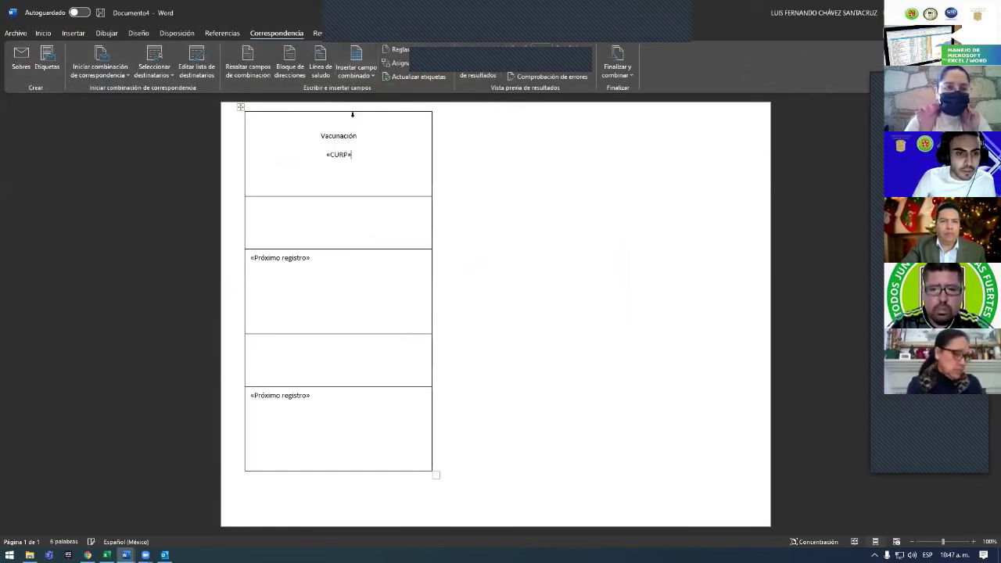
pyautogui.click(402, 79)
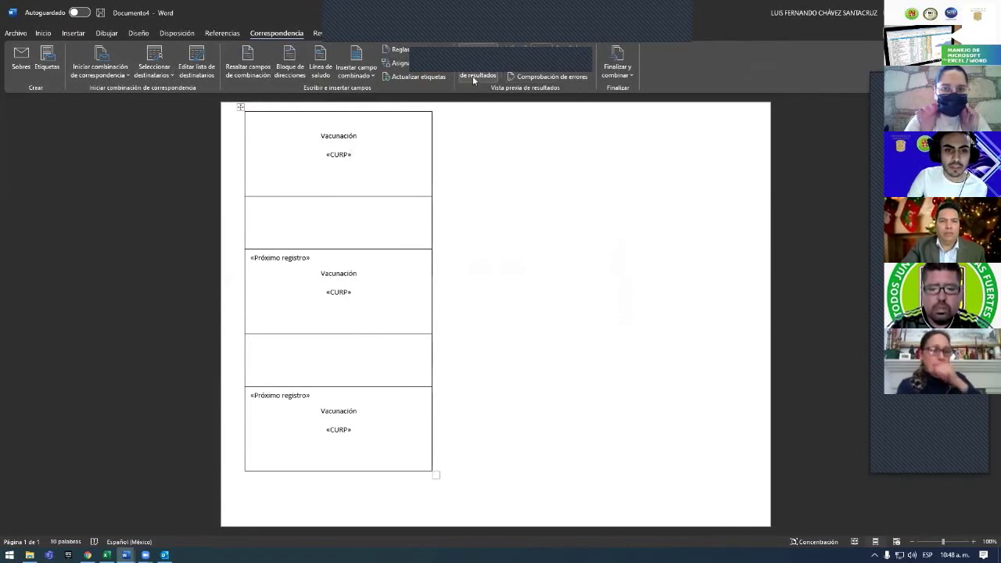
# - Preview the merged results and check the real CURP codes shown on the labels
pyautogui.click(473, 78)
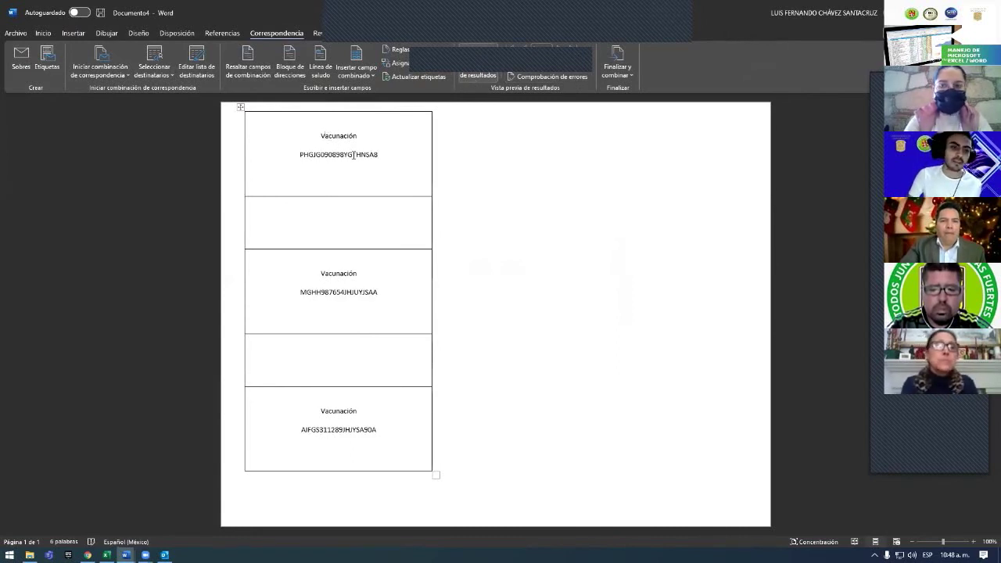
pyautogui.moveTo(354, 155); pyautogui.dragTo(383, 153)
pyautogui.click(337, 293)
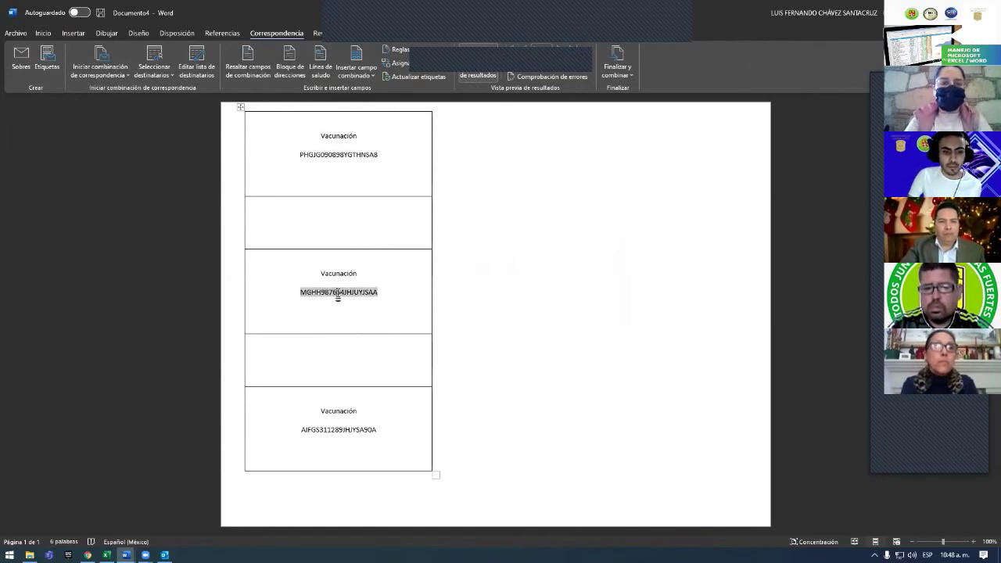
pyautogui.click(351, 430)
pyautogui.press('Up')
pyautogui.press('Up')
pyautogui.press('Up')
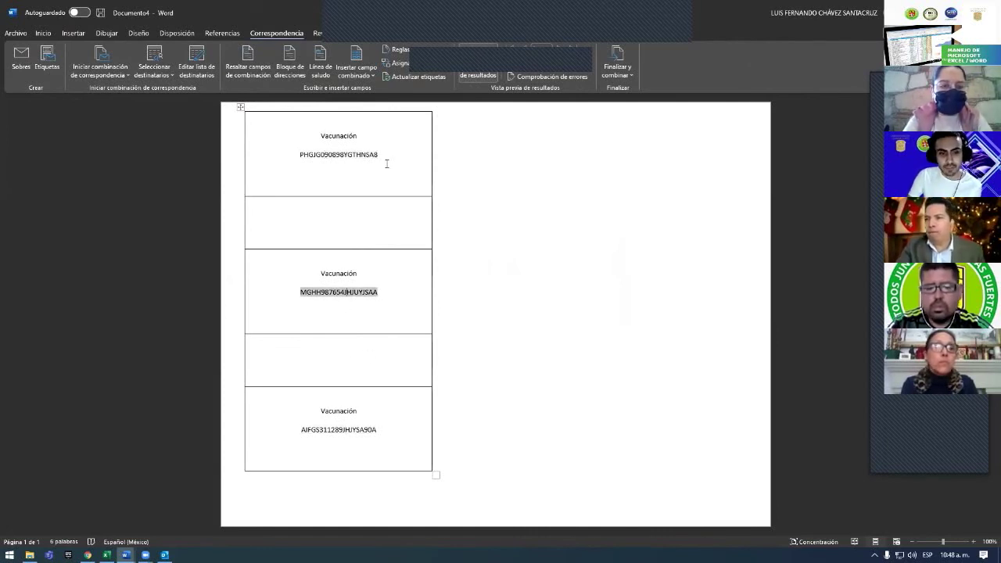
pyautogui.press('Up')
pyautogui.press('Up')
pyautogui.press('Up')
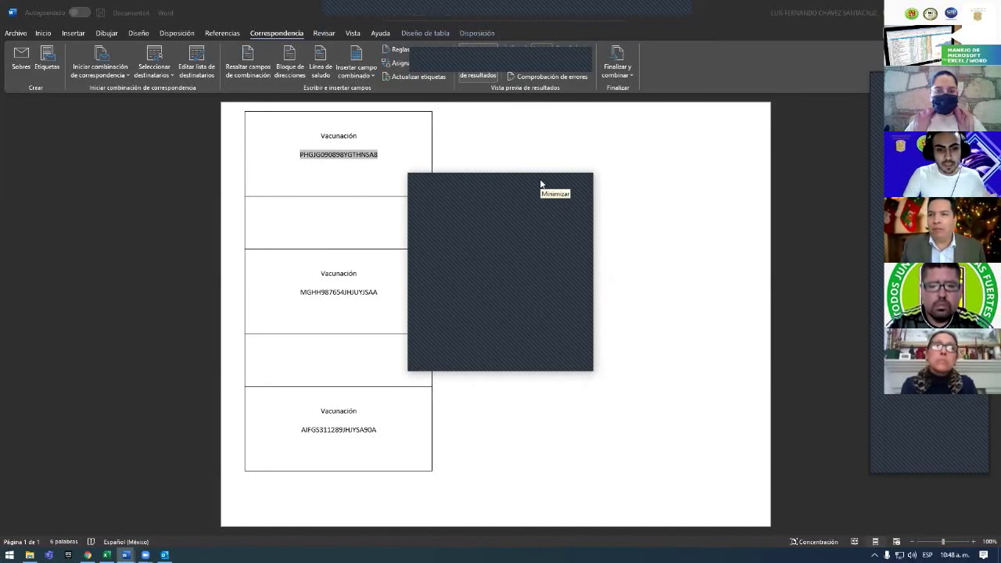
# - Minimize the dark window covering the document and glance at the mail merge type list
pyautogui.click(540, 180)
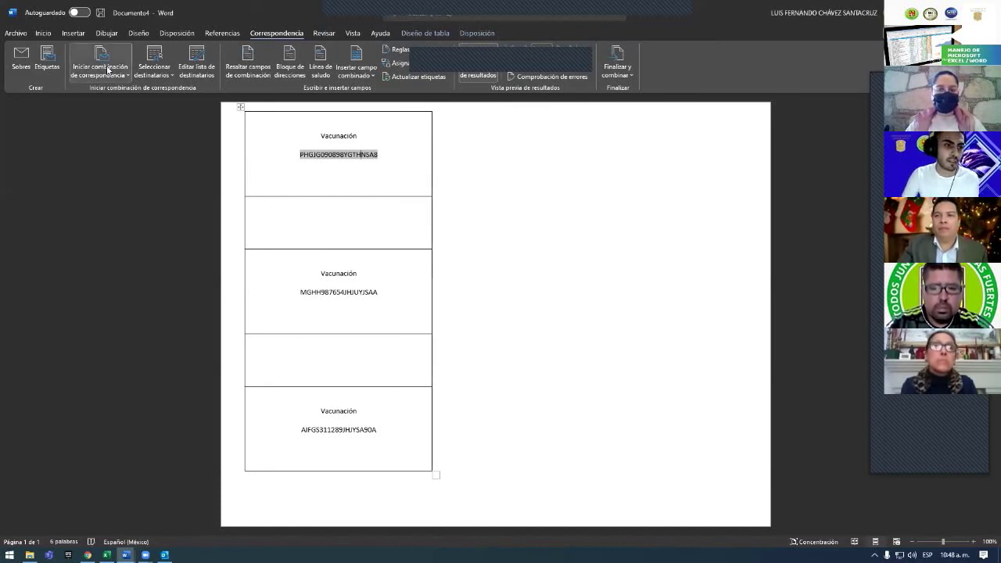
pyautogui.click(108, 69)
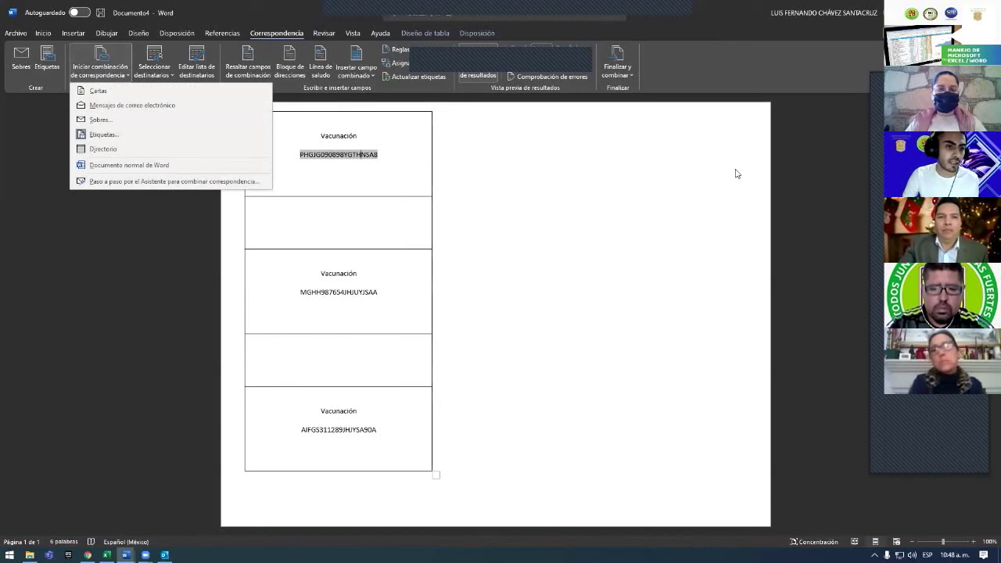
pyautogui.click(539, 179)
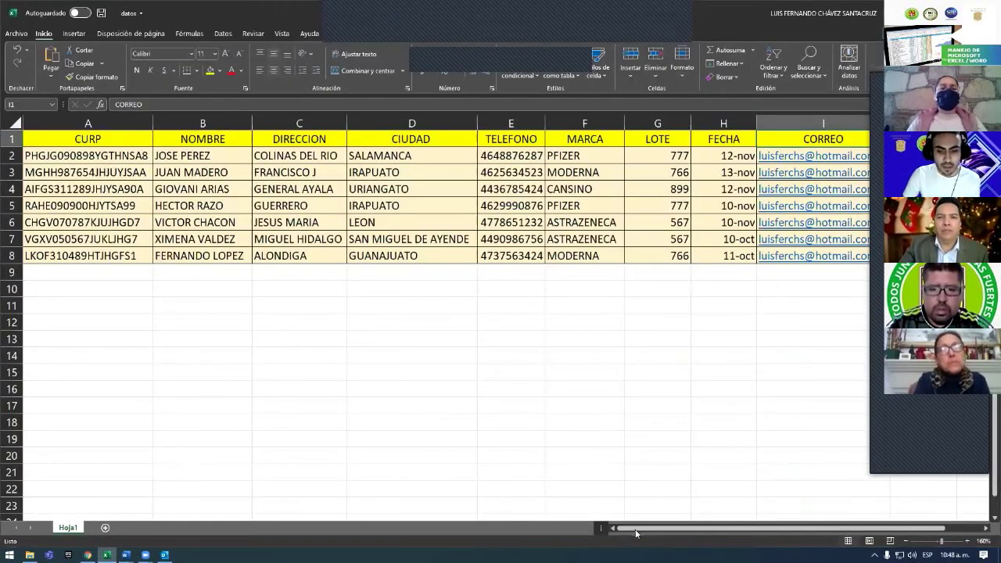
# - Add the header 'Codigo de barras' in J1 and autofit column J
pyautogui.moveTo(636, 534); pyautogui.dragTo(665, 534)
pyautogui.click(798, 140)
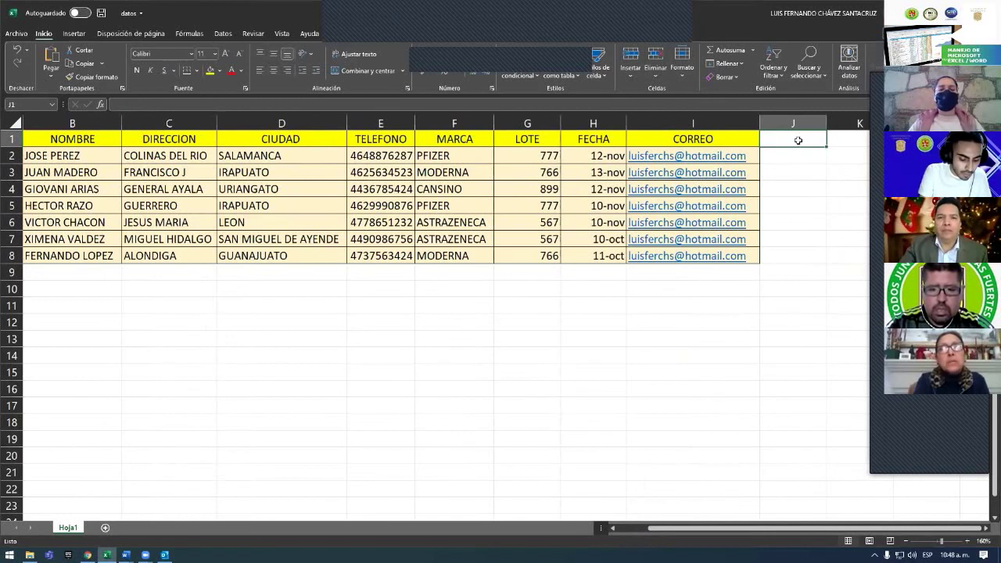
pyautogui.write('Codigo de barras')
pyautogui.press('Return')
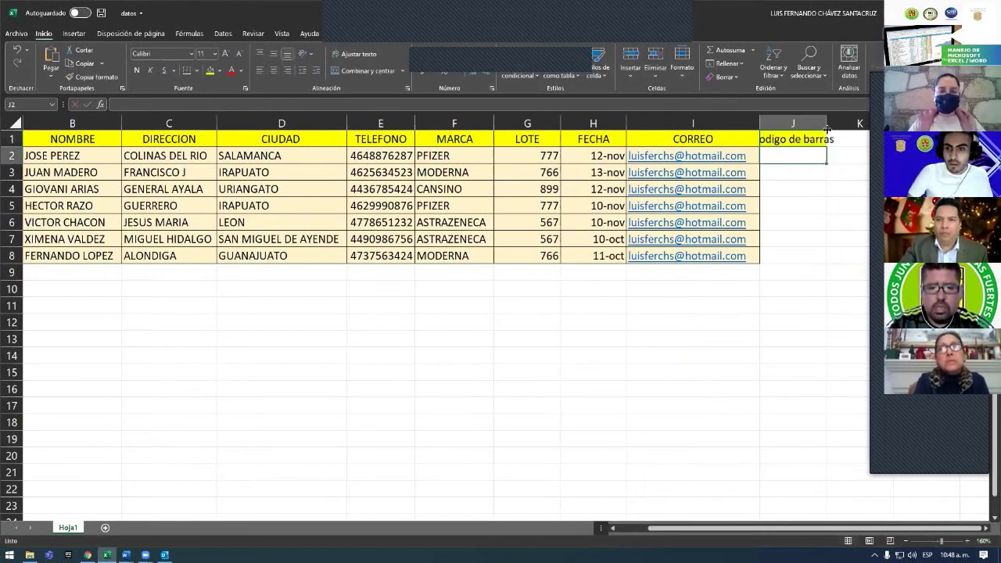
pyautogui.doubleClick(827, 129)
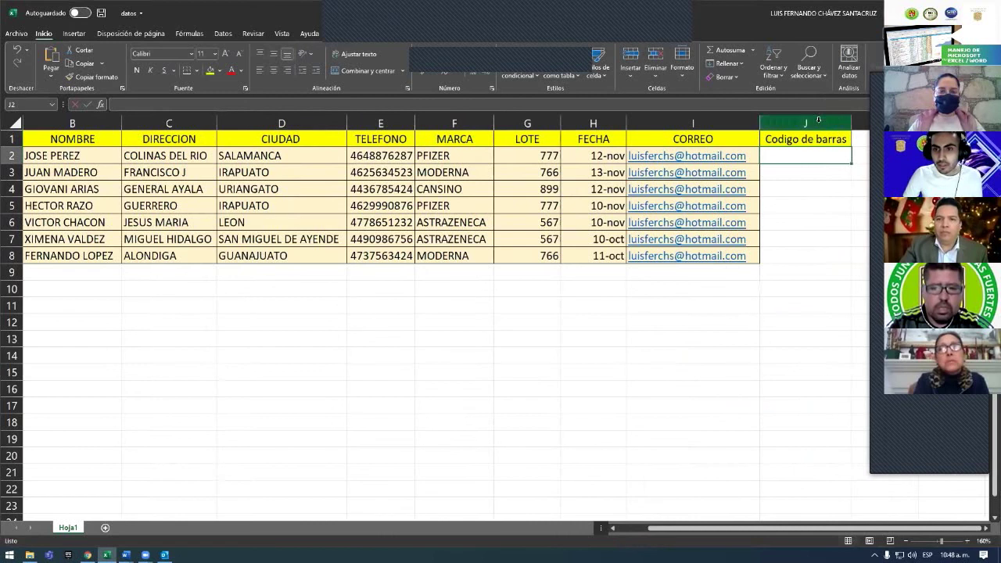
# - Try entering 7474 in J2, cancel it, and look over the picture insertion options
pyautogui.press('Down')
pyautogui.press('Down')
pyautogui.press('Down')
pyautogui.press('Down')
pyautogui.press('Down')
pyautogui.press('Down')
pyautogui.click(797, 158)
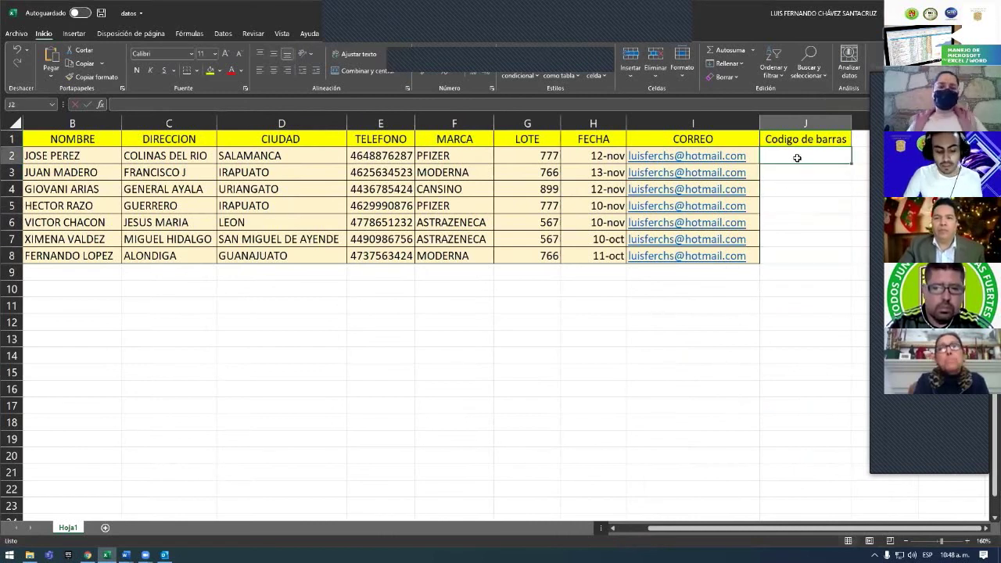
pyautogui.write('7474')
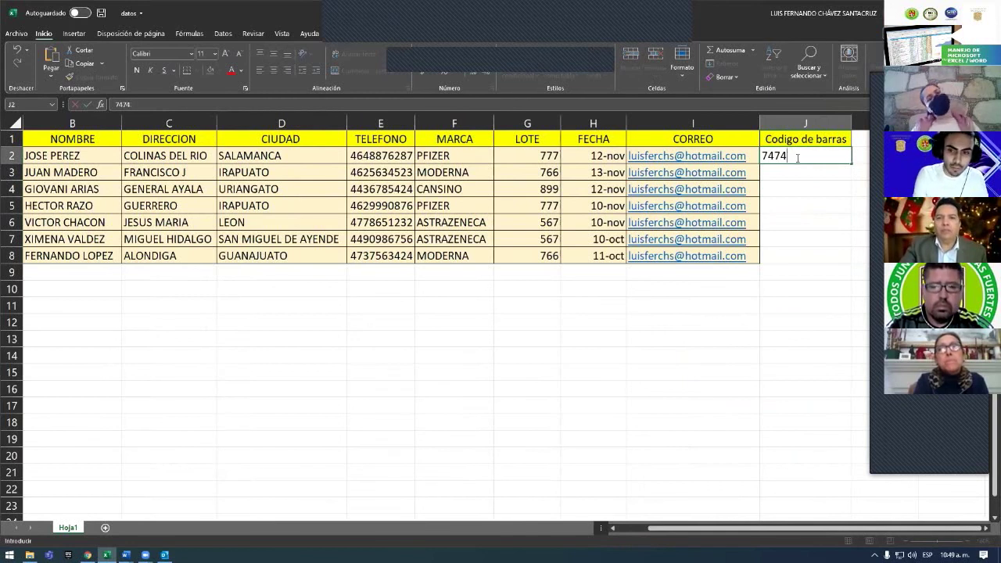
pyautogui.press('BackSpace')
pyautogui.press('BackSpace')
pyautogui.press('BackSpace')
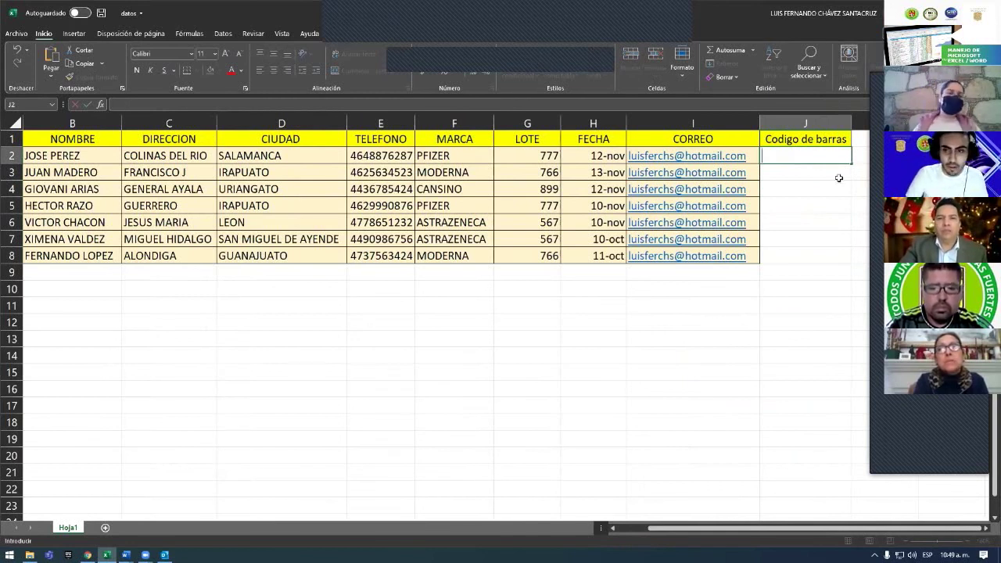
pyautogui.press('Escape')
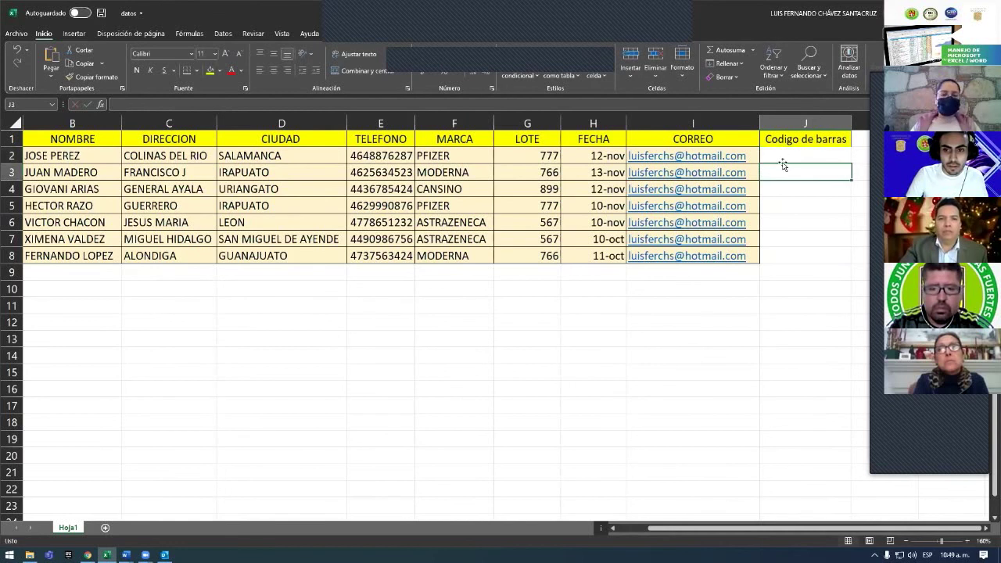
pyautogui.click(74, 34)
pyautogui.click(137, 63)
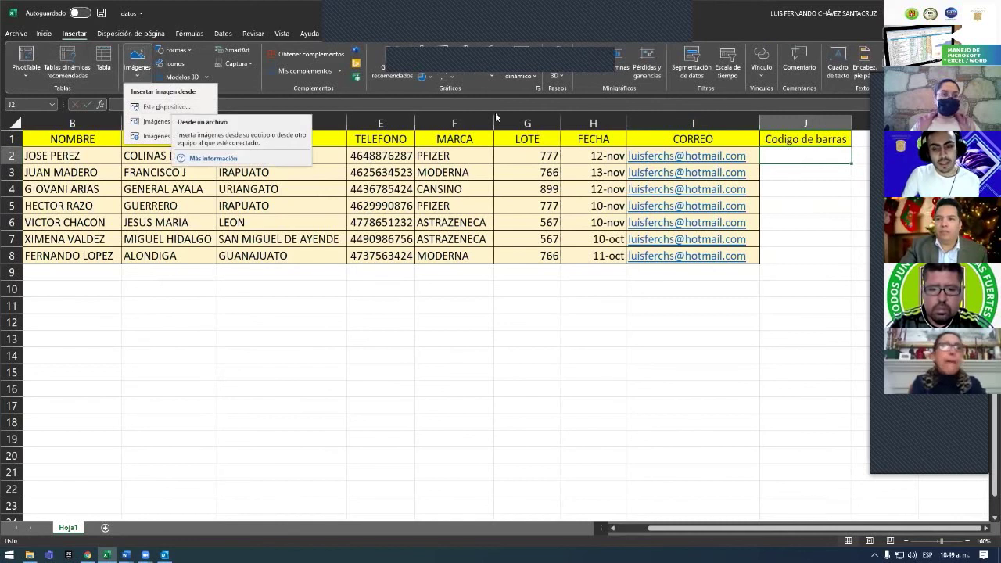
pyautogui.click(812, 154)
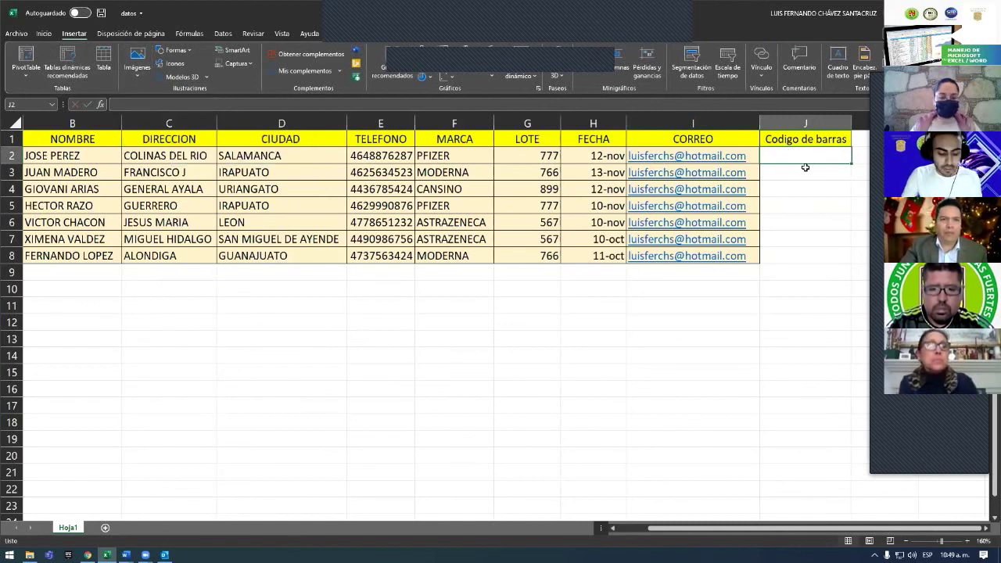
# - Enter 7359 in column J and move down the column to row 8
pyautogui.write('7359')
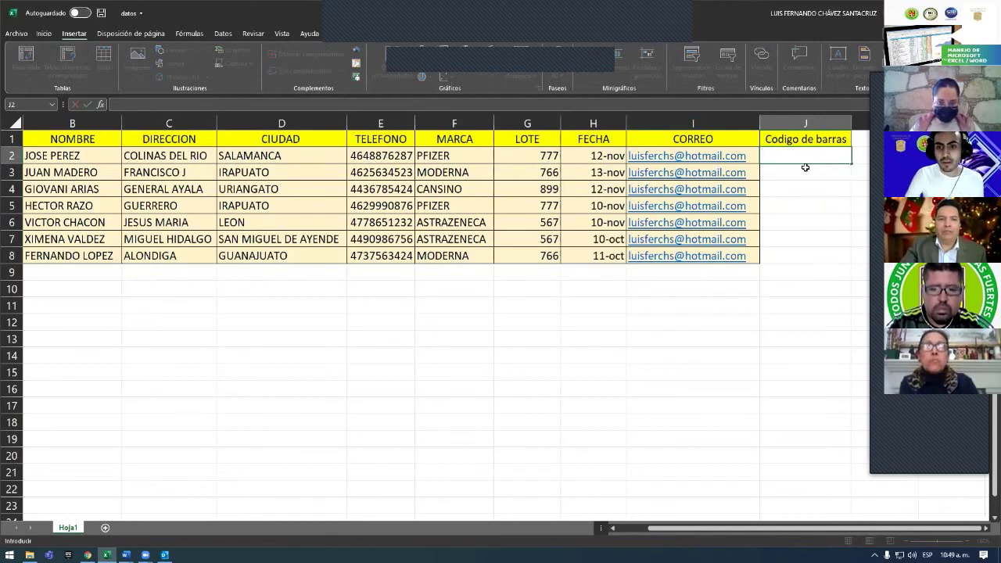
pyautogui.press('Return')
pyautogui.press('Down')
pyautogui.press('Down')
pyautogui.press('Down')
pyautogui.press('Down')
pyautogui.press('Down')
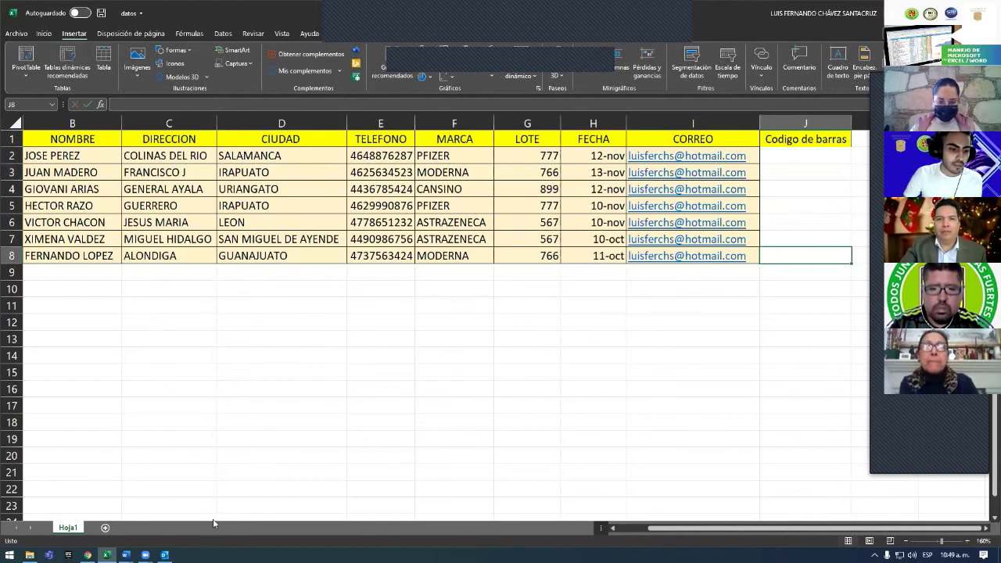
pyautogui.click(126, 554)
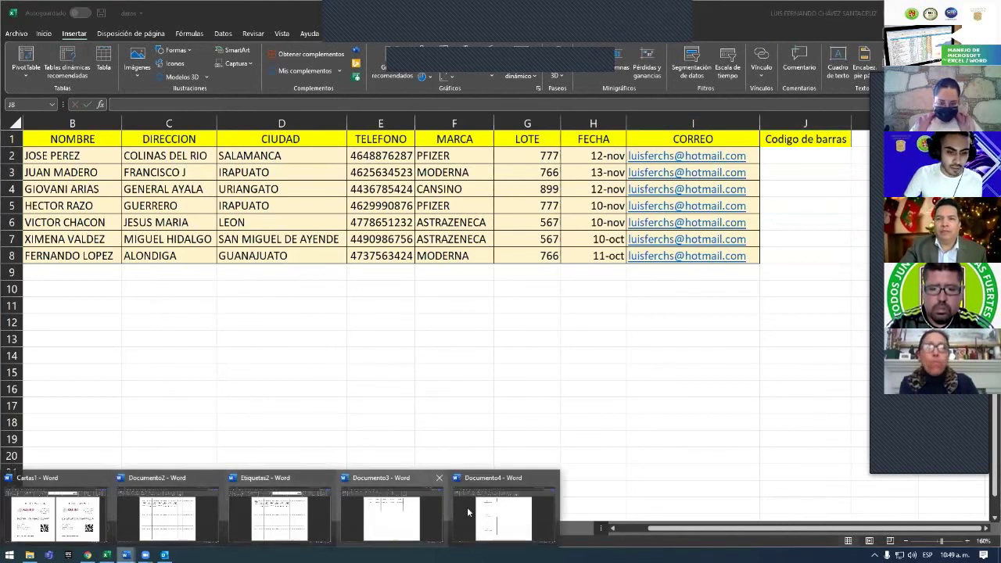
# - Insert the MARCA field right after the first label's CURP code, showing PFIZER
pyautogui.click(467, 512)
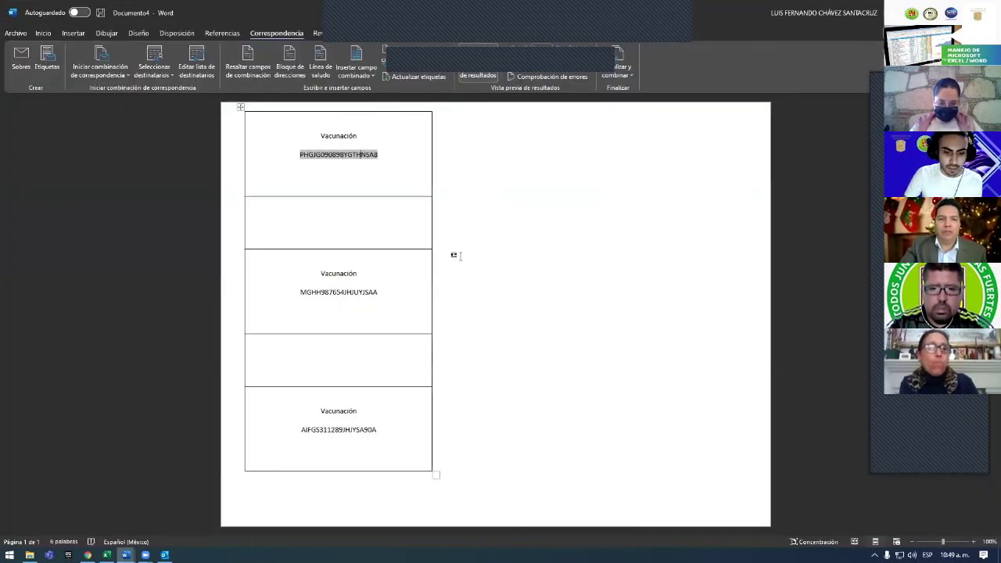
pyautogui.click(386, 157)
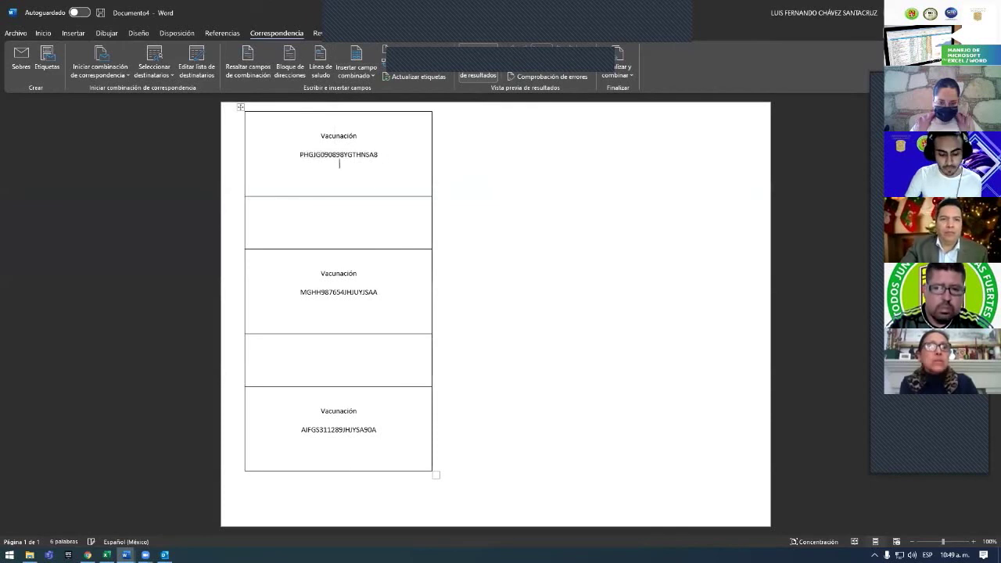
pyautogui.click(366, 82)
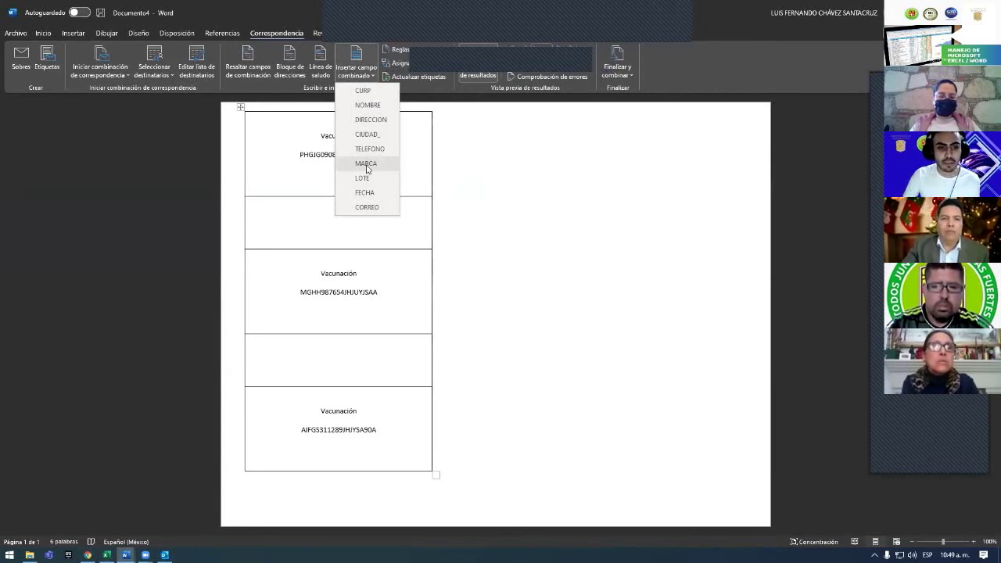
pyautogui.click(365, 164)
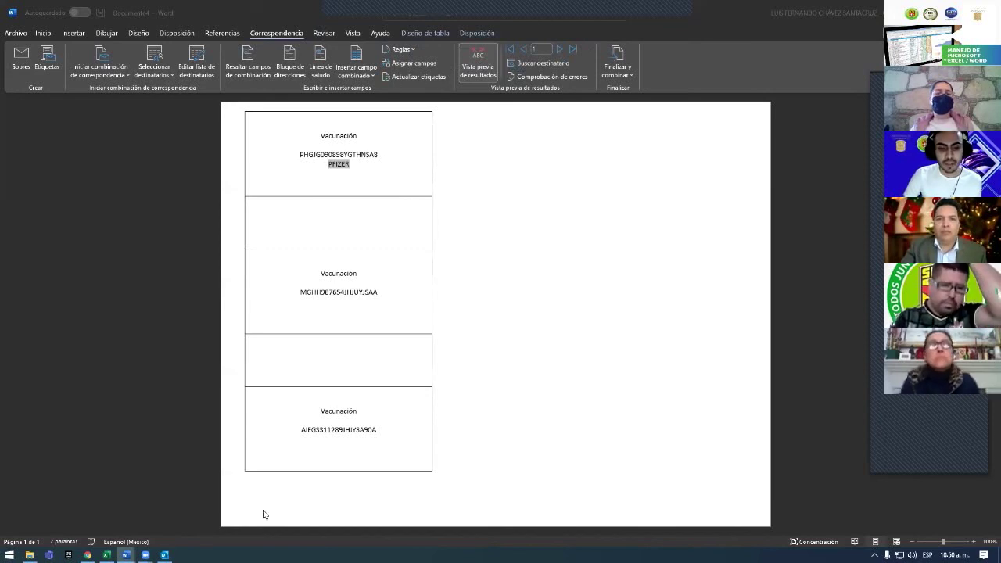
pyautogui.hotkey('alt', 'Tab')
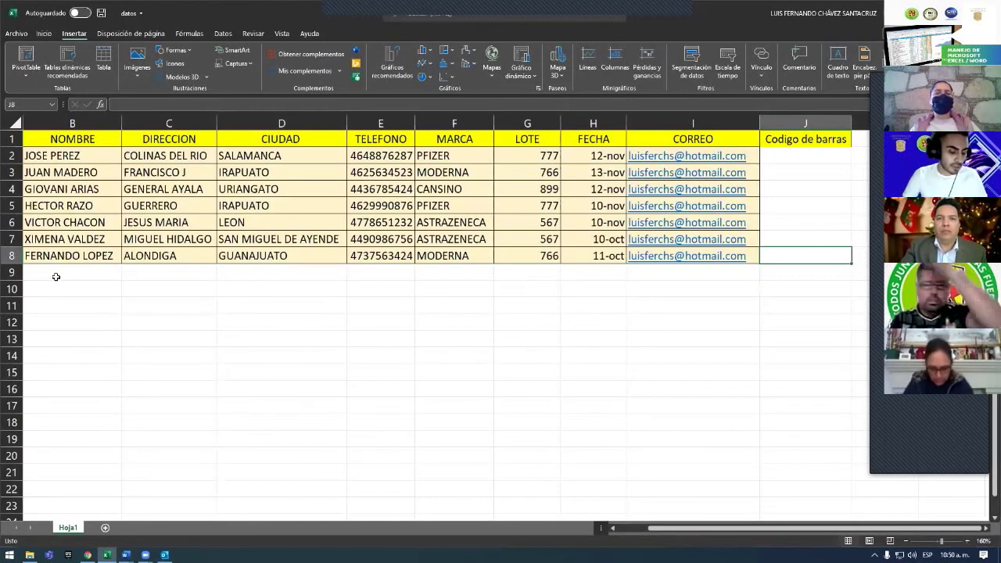
# - Fill row 9 from B9 with test entries: 'gdfg' followed by 'eg' in each remaining cell
pyautogui.click(108, 271)
pyautogui.write('gdfg')
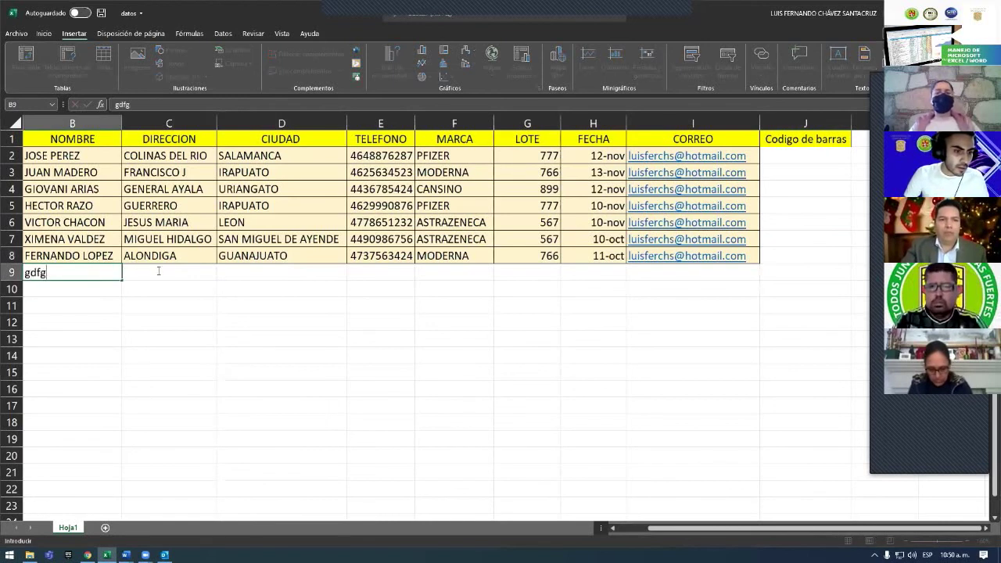
pyautogui.press('Tab')
pyautogui.write('eg')
pyautogui.press('Tab')
pyautogui.write('eg')
pyautogui.press('Tab')
pyautogui.write('eg')
pyautogui.press('Tab')
pyautogui.write('eg')
pyautogui.press('Tab')
pyautogui.write('eg')
pyautogui.press('Tab')
pyautogui.write('eg')
pyautogui.press('Tab')
pyautogui.write('eg')
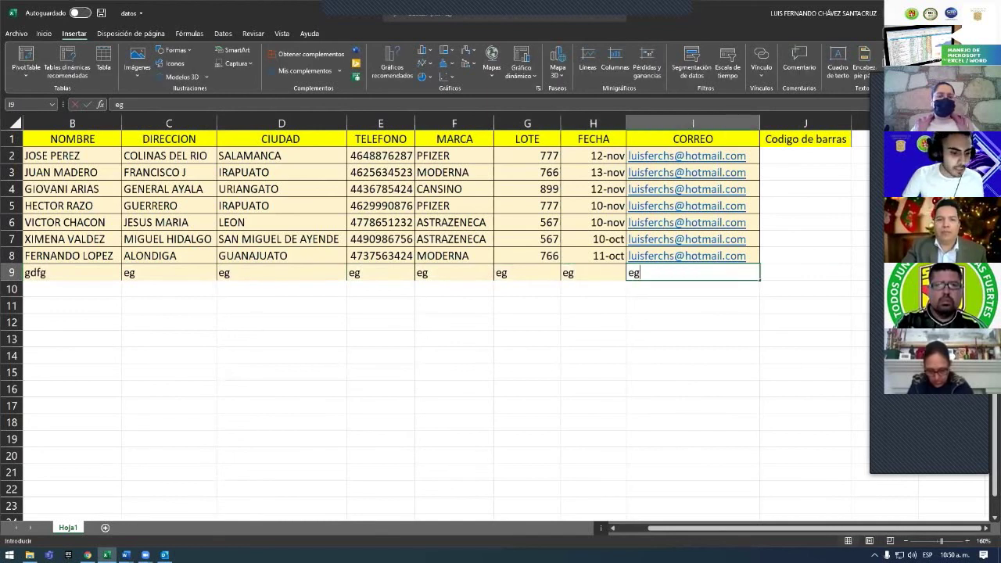
pyautogui.click(453, 339)
pyautogui.click(164, 554)
pyautogui.click(125, 554)
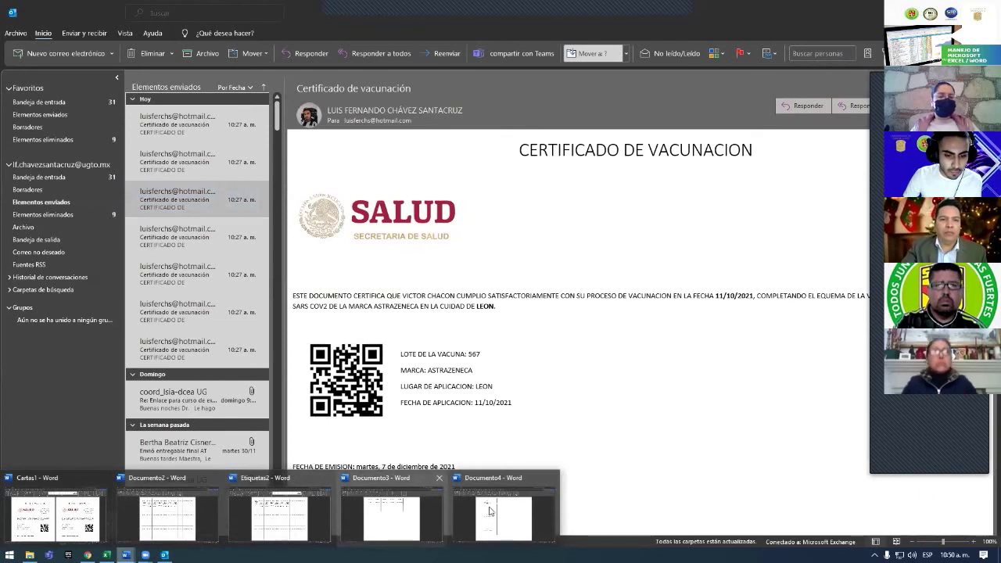
pyautogui.click(504, 516)
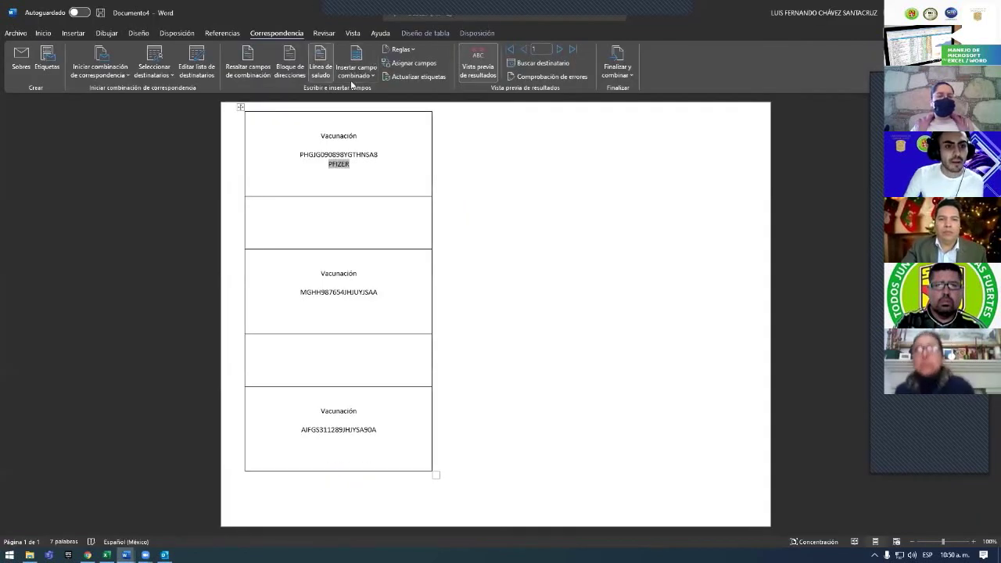
pyautogui.click(412, 78)
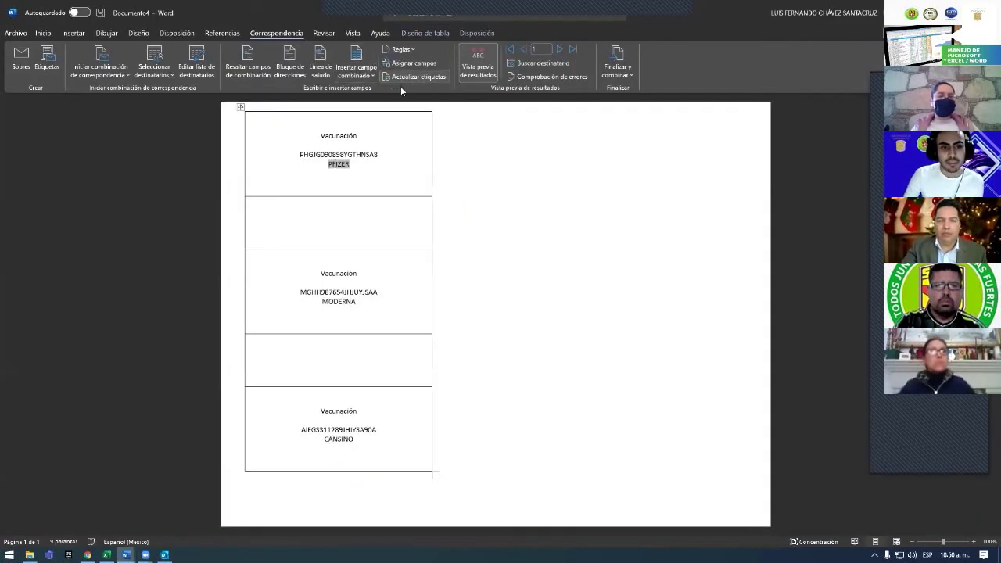
pyautogui.click(338, 323)
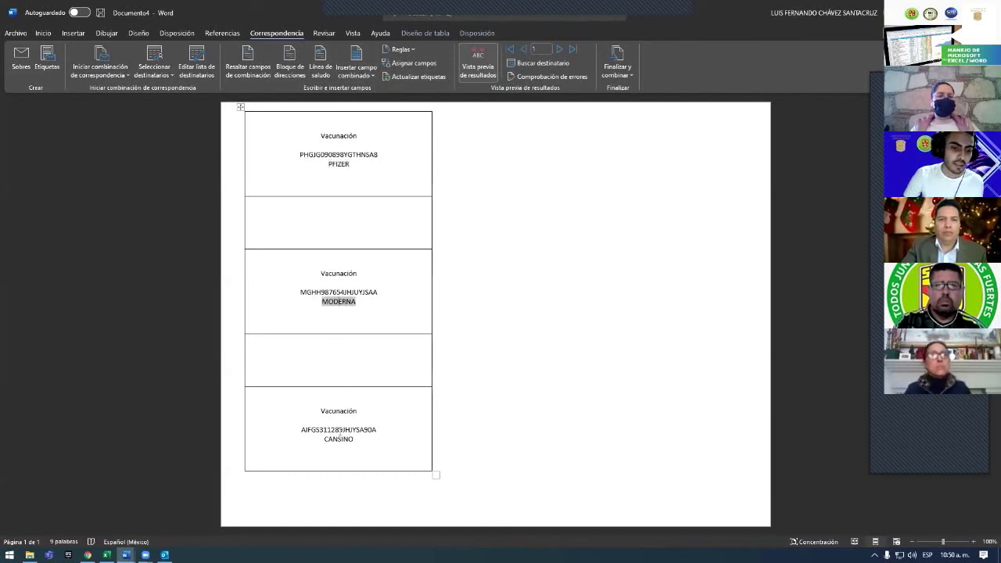
pyautogui.click(339, 440)
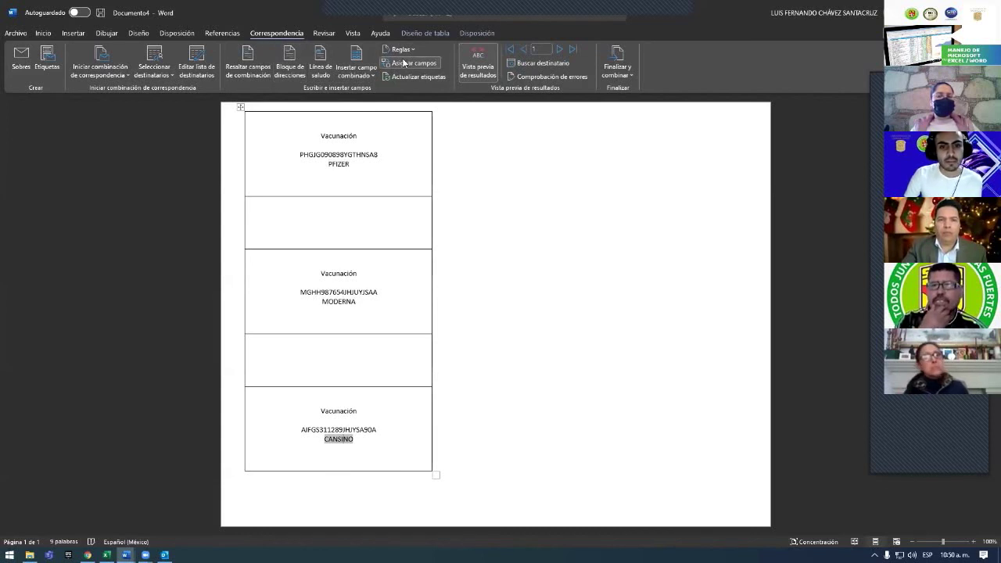
# - Reconnect the recipient list to the datos file in Documentos > Universidad > Cursos word-excel
pyautogui.click(156, 72)
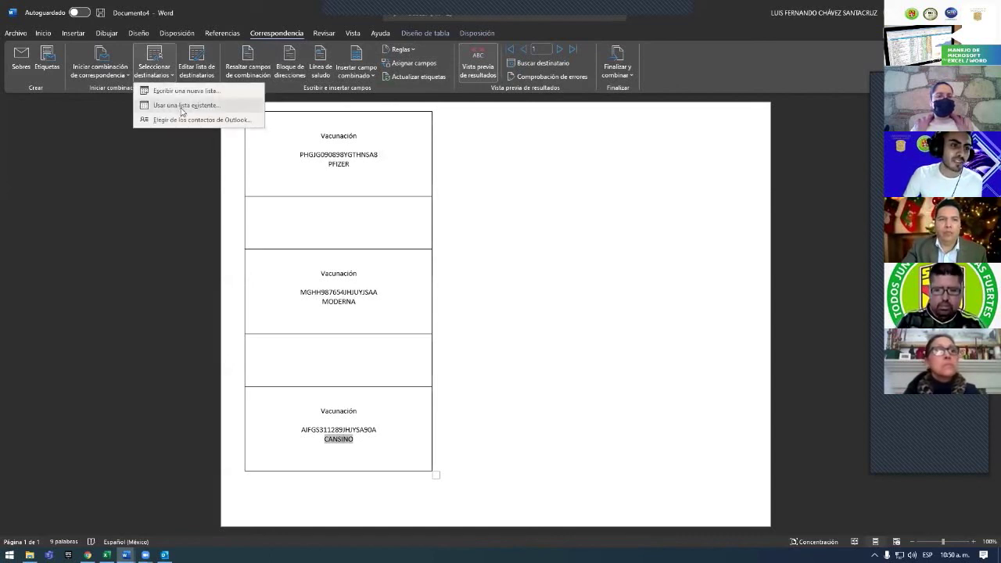
pyautogui.click(182, 105)
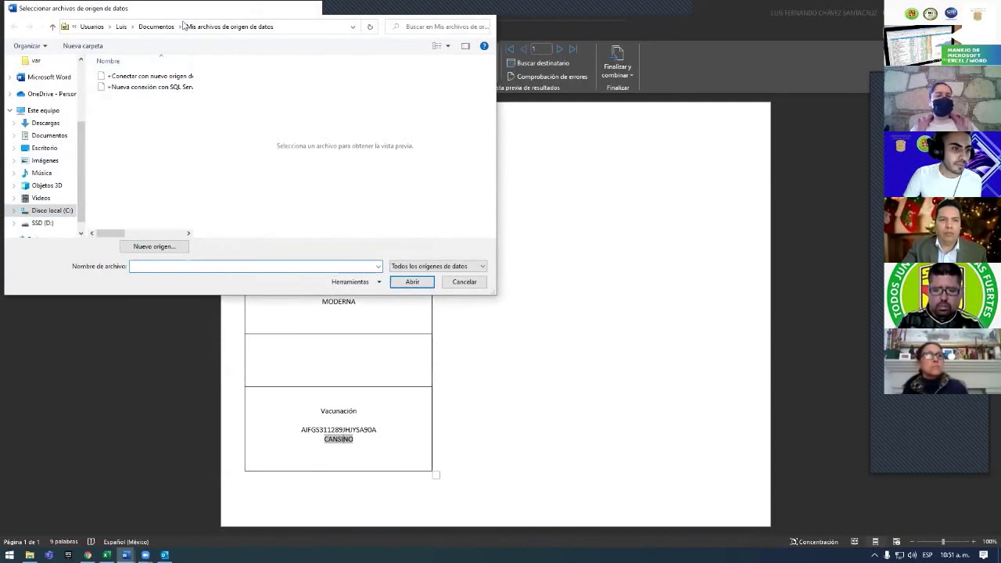
pyautogui.click(157, 27)
pyautogui.doubleClick(134, 163)
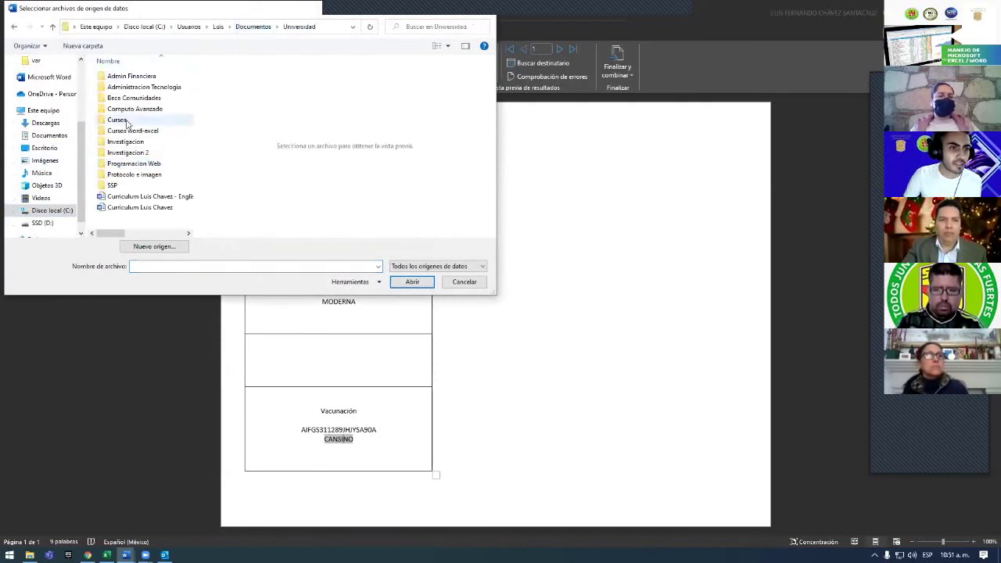
pyautogui.press('Return')
pyautogui.press('Down')
pyautogui.press('Down')
pyautogui.press('Return')
pyautogui.press('Return')
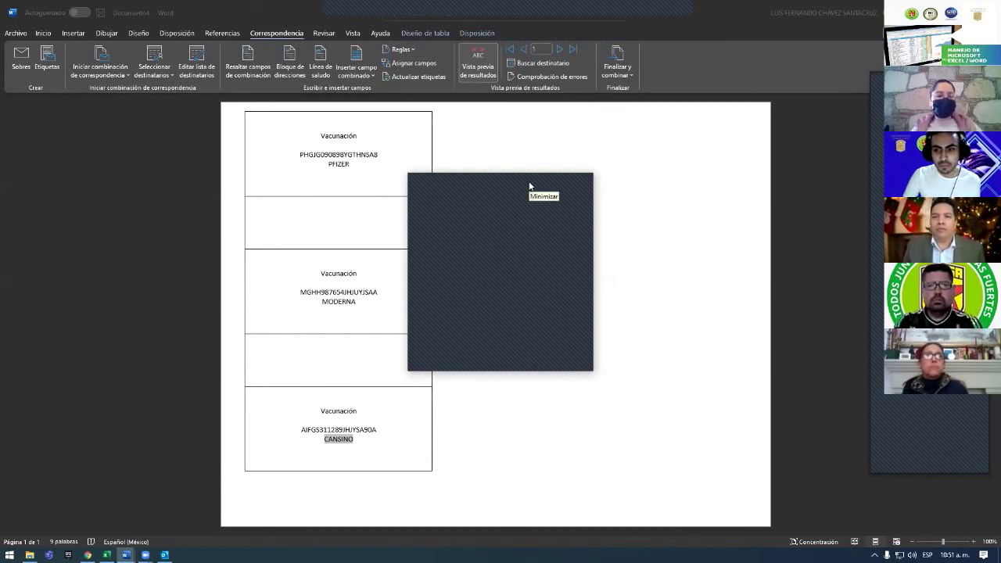
pyautogui.click(530, 185)
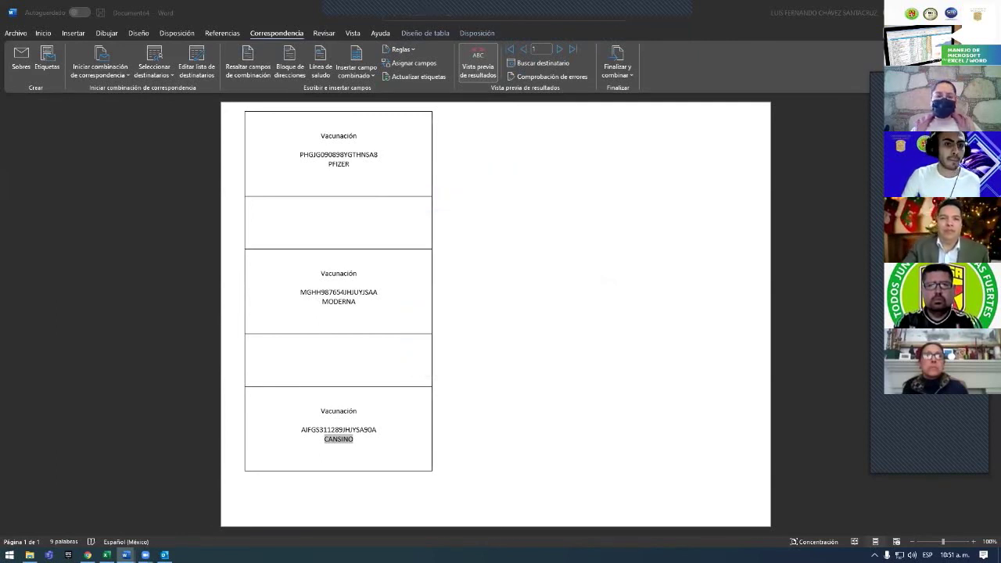
# - Switch to the datos workbook and select the names in the NOMBRE column
pyautogui.click(106, 555)
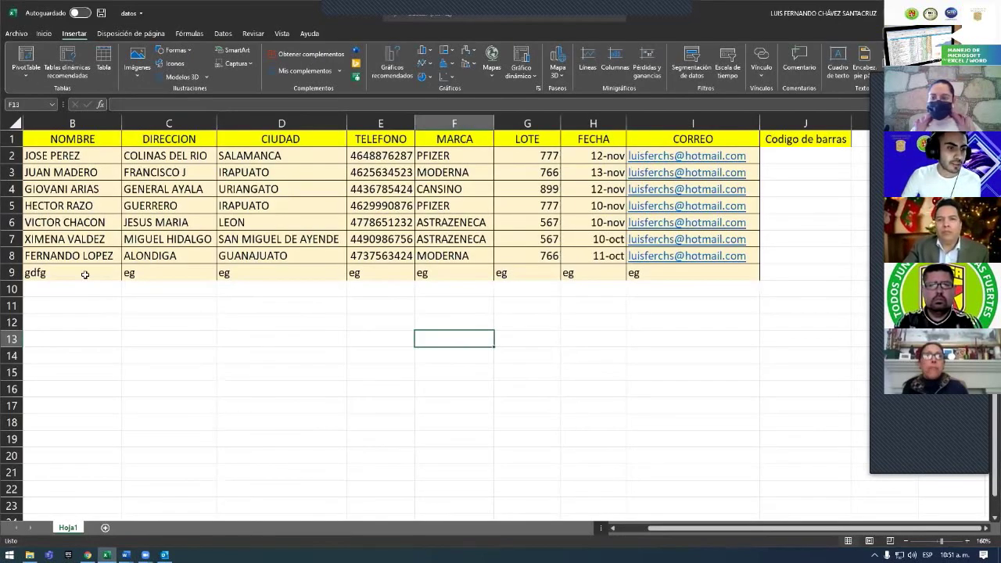
pyautogui.click(118, 292)
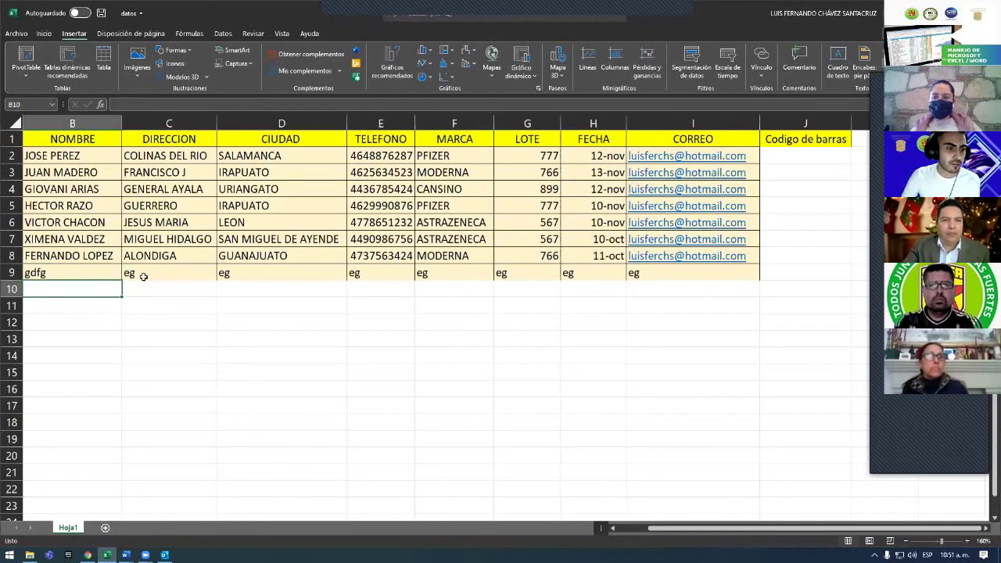
pyautogui.click(102, 272)
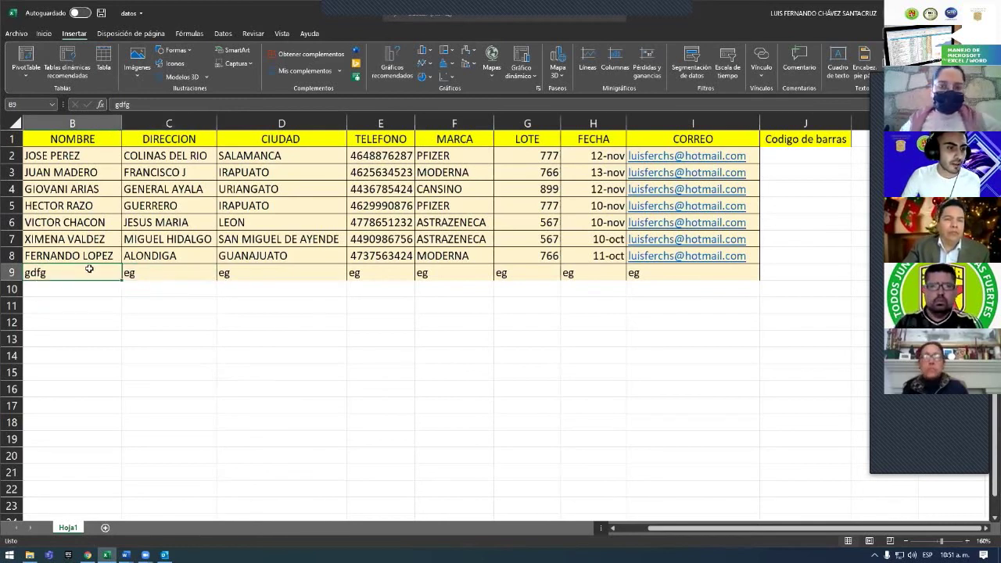
pyautogui.press('Tab')
pyautogui.press('Tab')
pyautogui.click(145, 270)
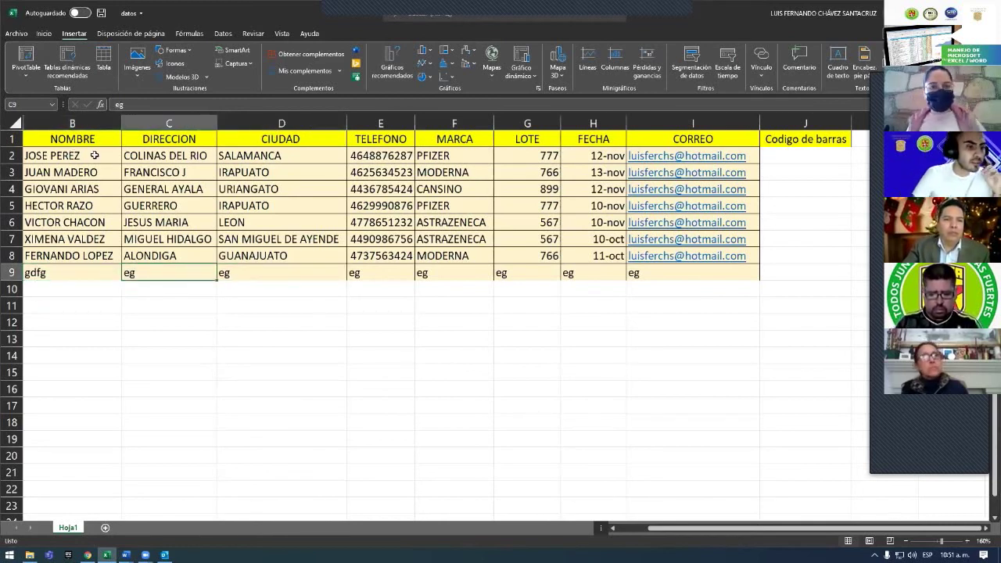
pyautogui.moveTo(82, 153)
pyautogui.mouseDown()
pyautogui.moveTo(141, 236)
pyautogui.moveTo(141, 254)
pyautogui.mouseUp()
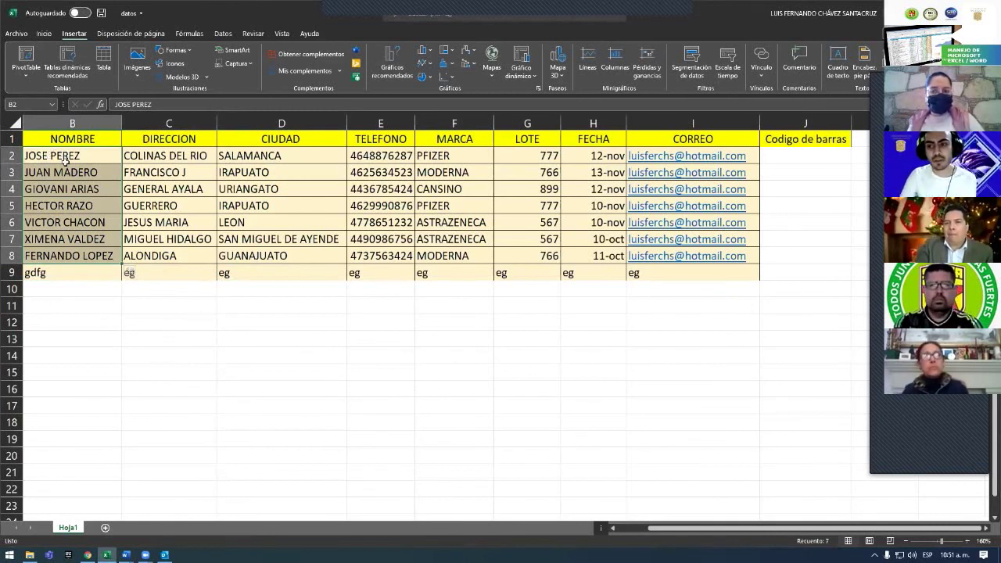
# - Overwrite the first record's DIRECCION with 'g'
pyautogui.click(133, 159)
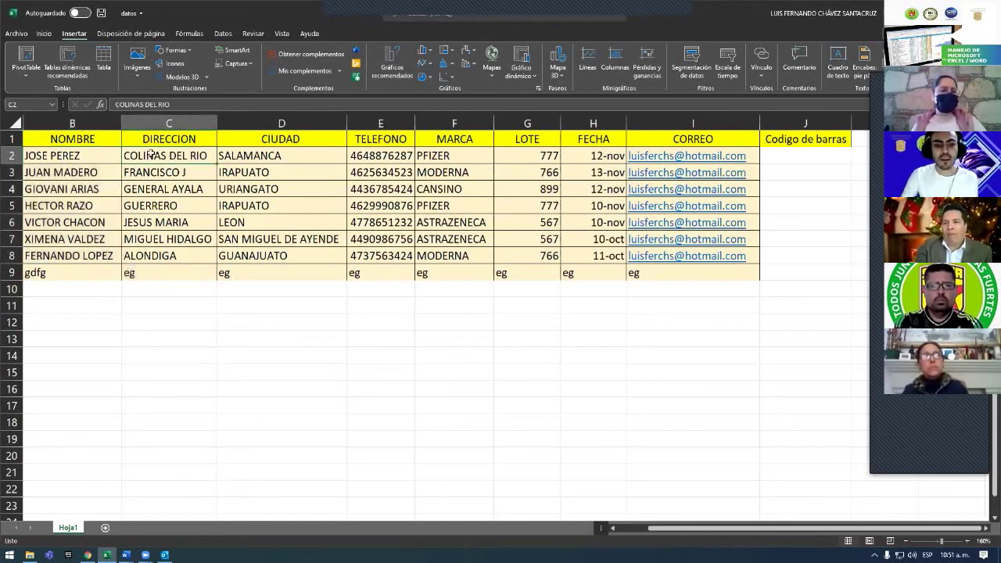
pyautogui.write('ghhy')
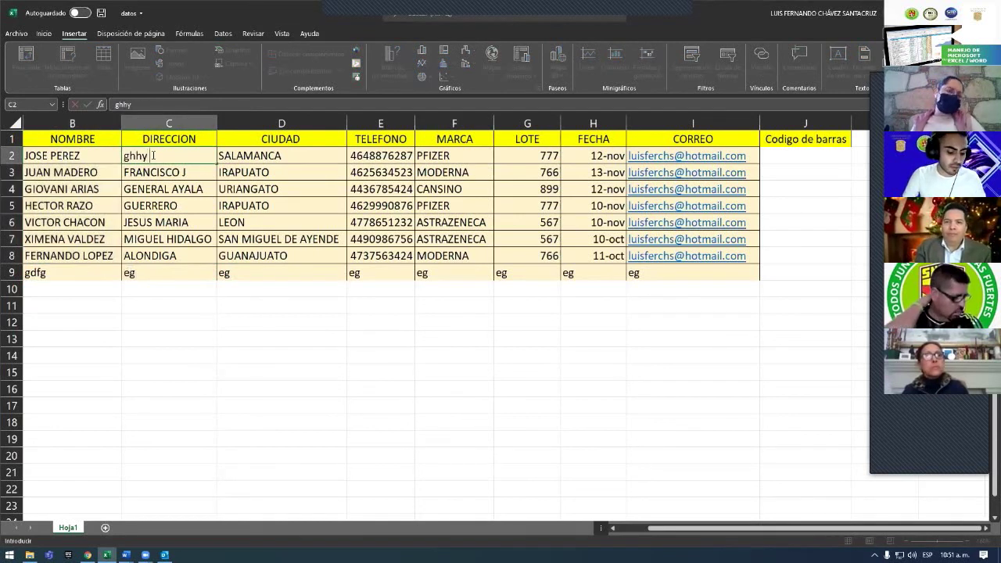
pyautogui.press('Return')
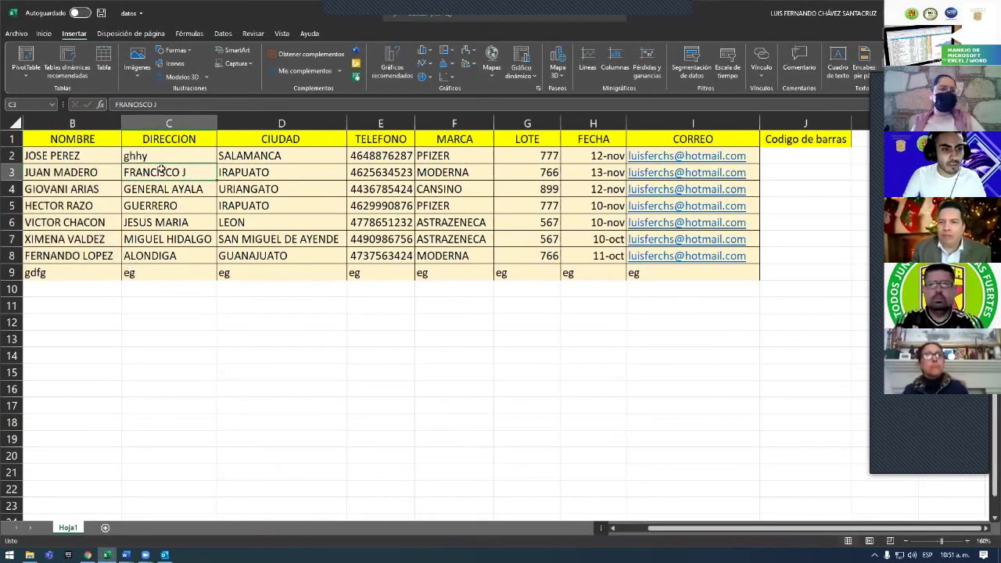
pyautogui.moveTo(160, 172); pyautogui.dragTo(160, 249)
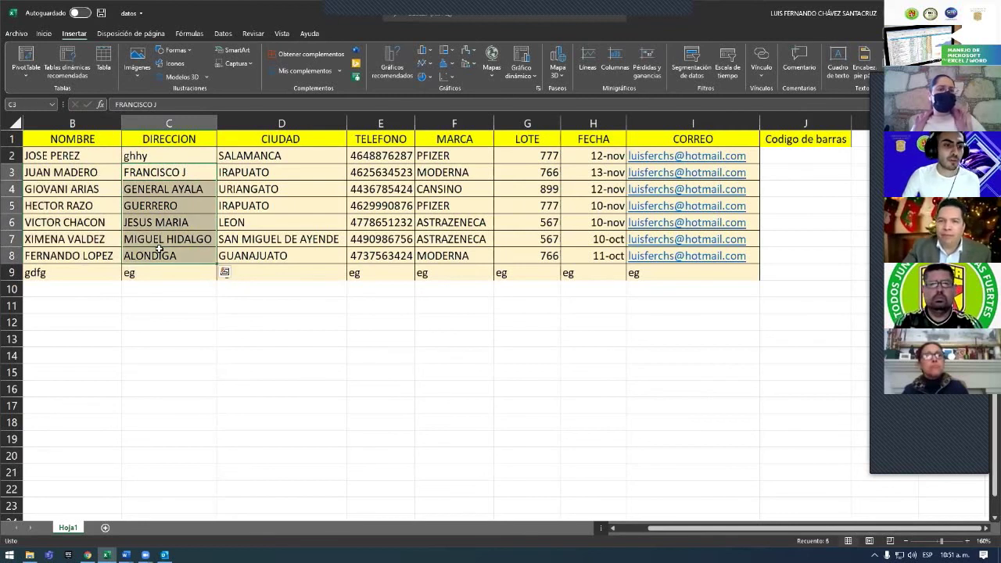
# - Inspect the first record's CIUDAD, TELEFONO, MARCA, LOTE and FECHA values
pyautogui.click(272, 156)
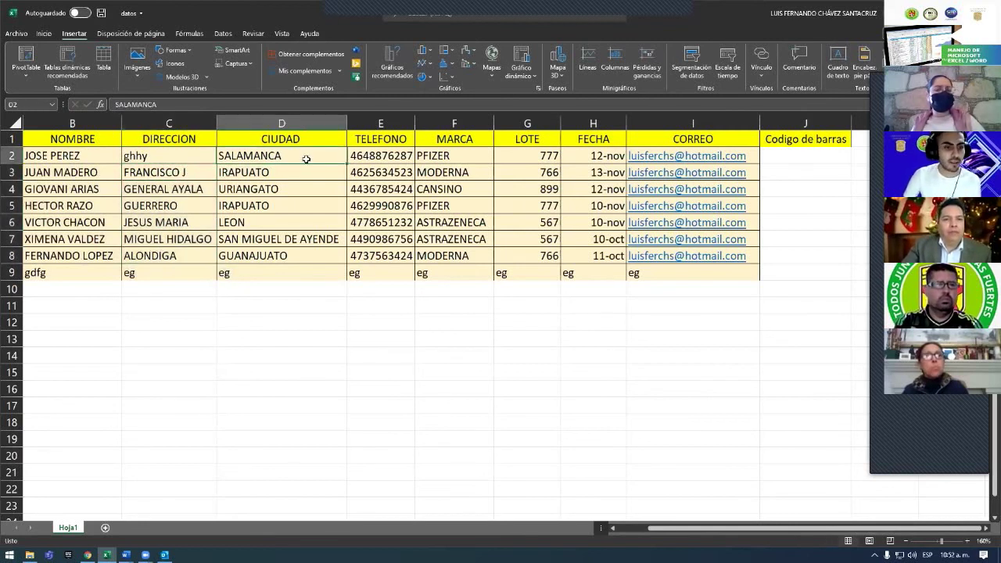
pyautogui.click(358, 156)
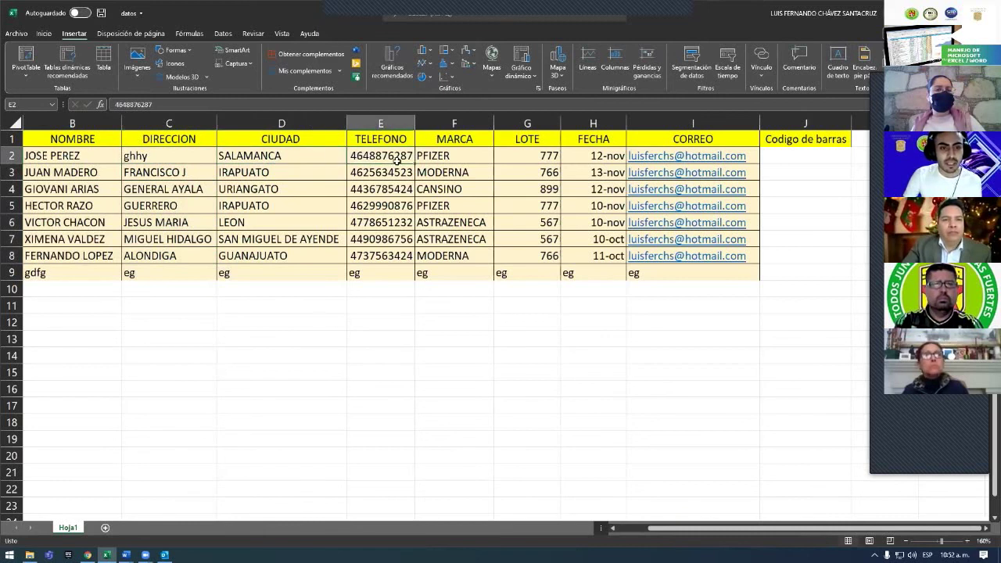
pyautogui.click(456, 155)
pyautogui.click(508, 156)
pyautogui.click(592, 155)
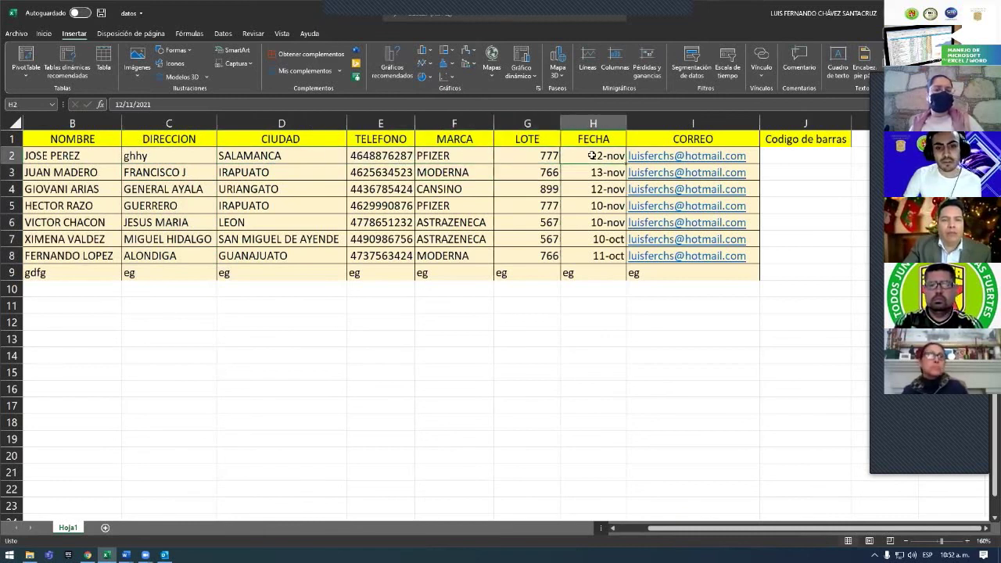
# - Edit the first record's DIRECCION again, adding 'se' to its text
pyautogui.click(160, 159)
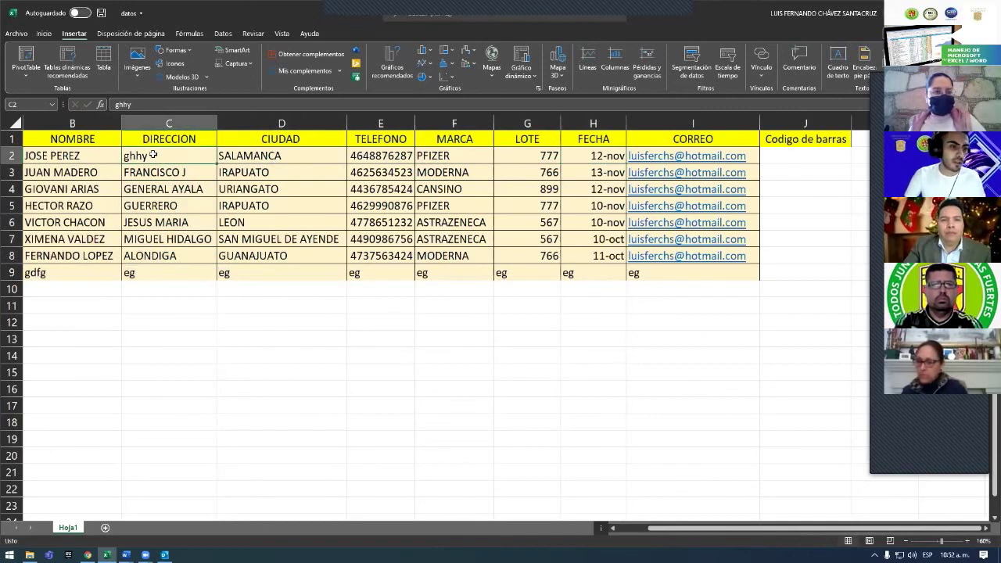
pyautogui.doubleClick(154, 155)
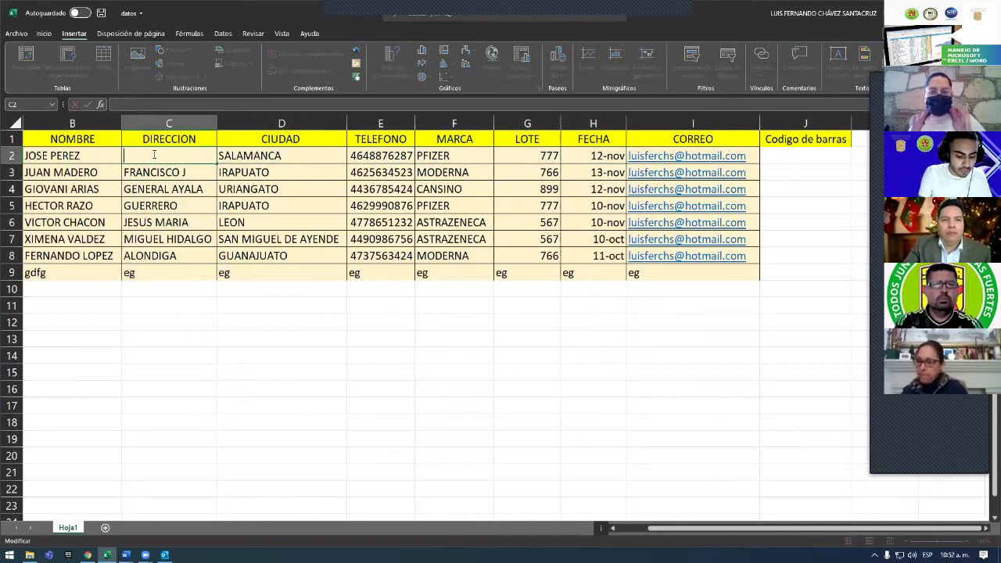
pyautogui.write('joise')
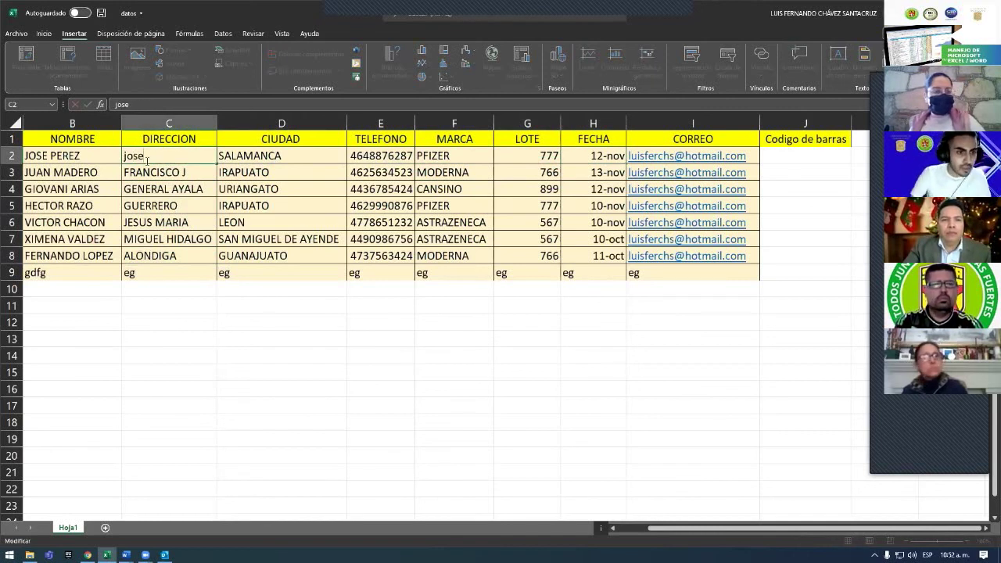
pyautogui.click(163, 261)
pyautogui.click(176, 173)
pyautogui.click(142, 157)
# - Replace the first record's NOMBRE in B2 with a new test name and recheck the row
pyautogui.click(81, 158)
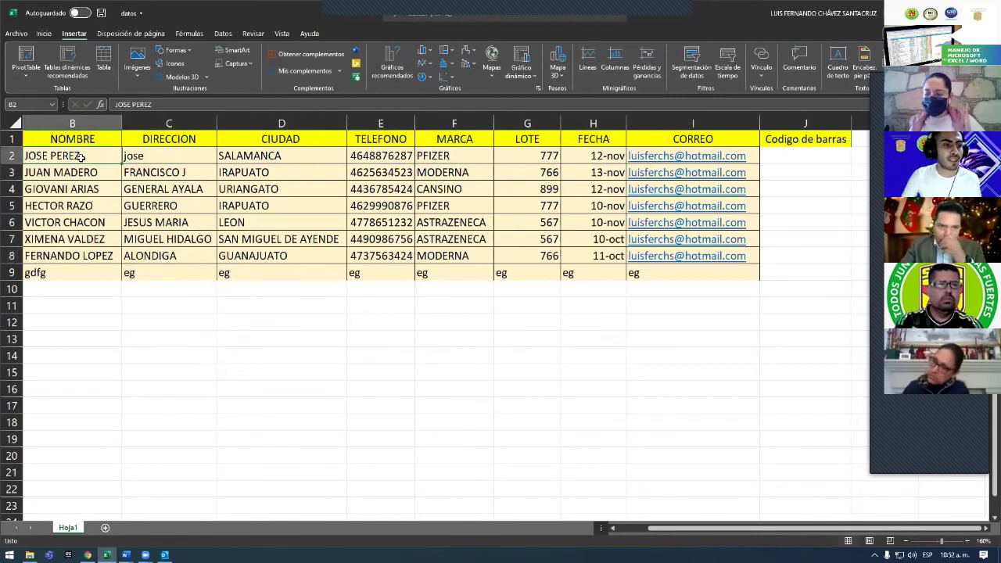
pyautogui.write('F')
pyautogui.press('BackSpace')
pyautogui.press('BackSpace')
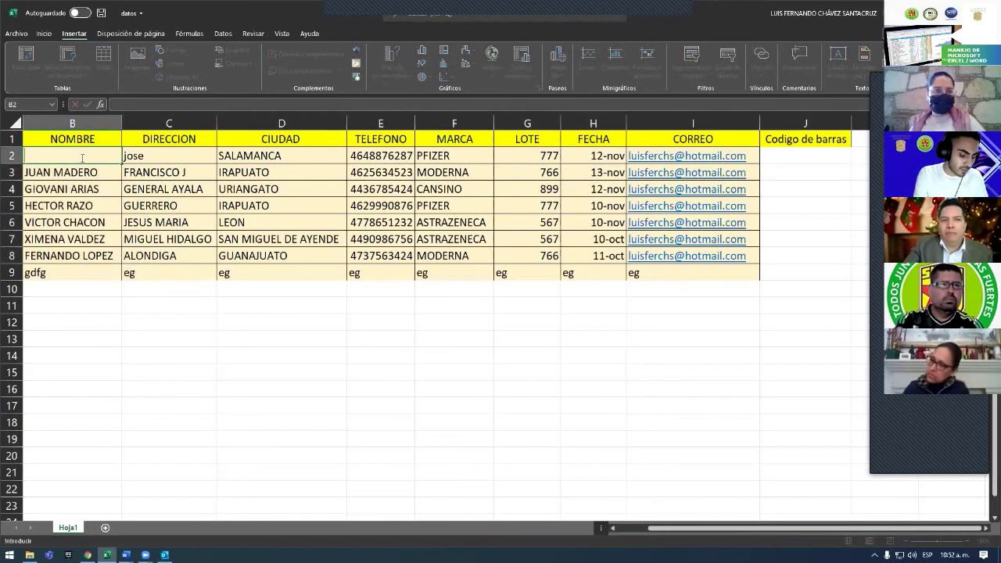
pyautogui.write('jose mandero 1')
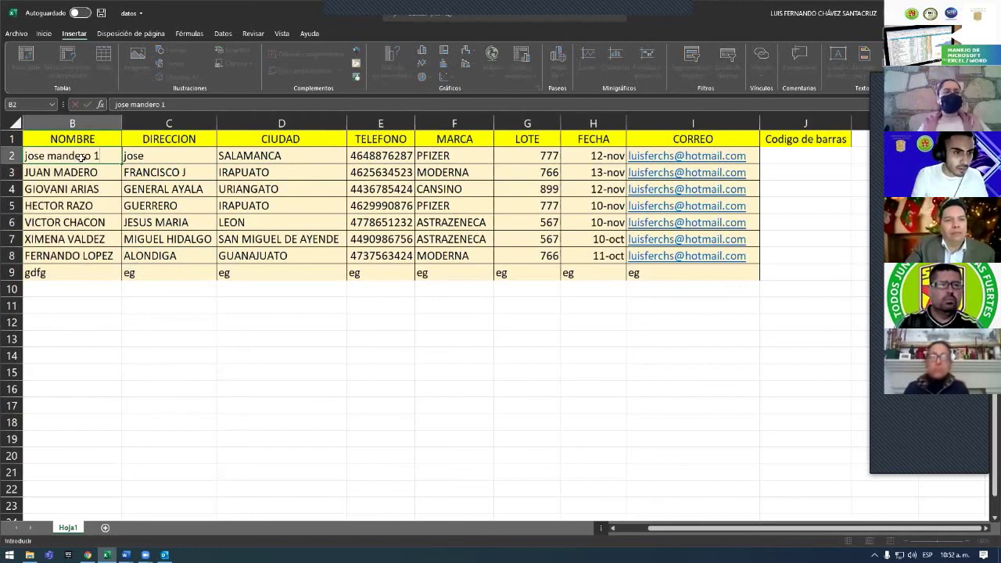
pyautogui.write('5')
pyautogui.press('Return')
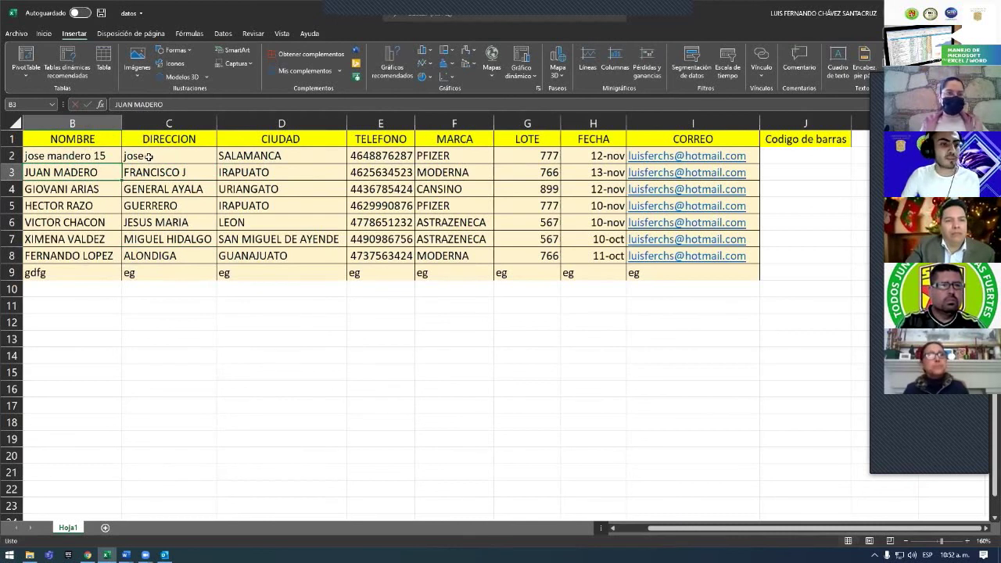
pyautogui.press('Up')
pyautogui.rightClick(144, 159)
pyautogui.click(147, 157)
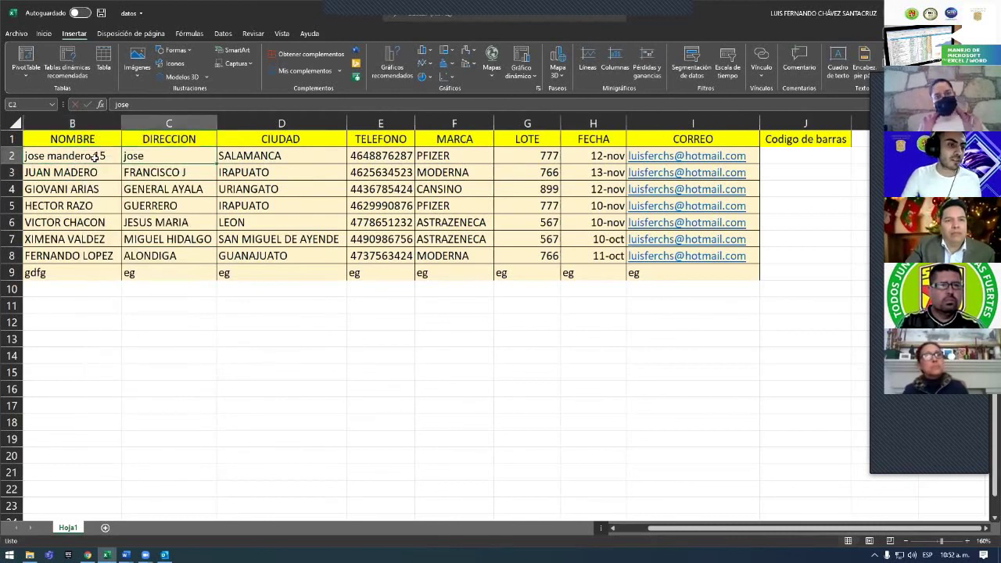
pyautogui.press('Left')
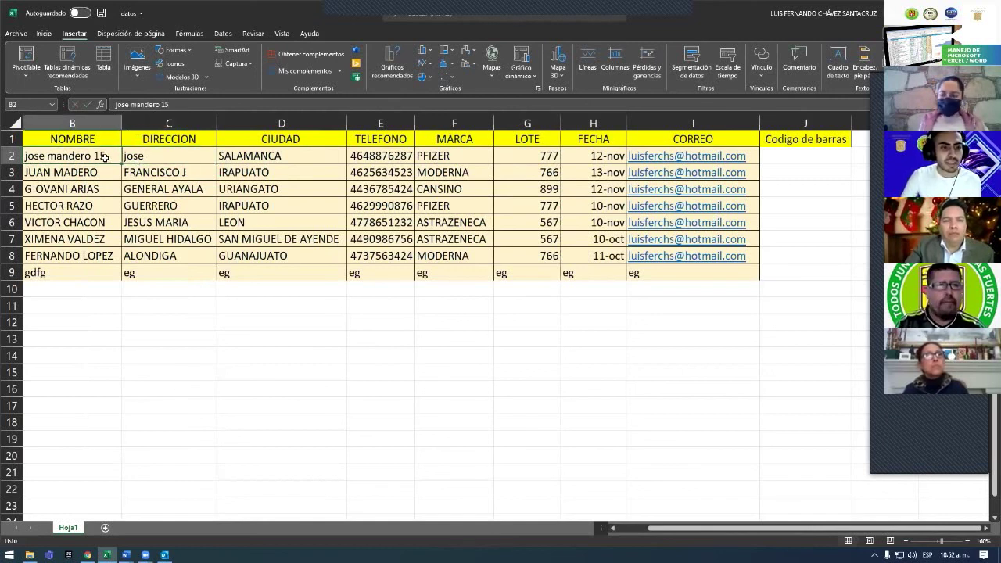
pyautogui.click(137, 157)
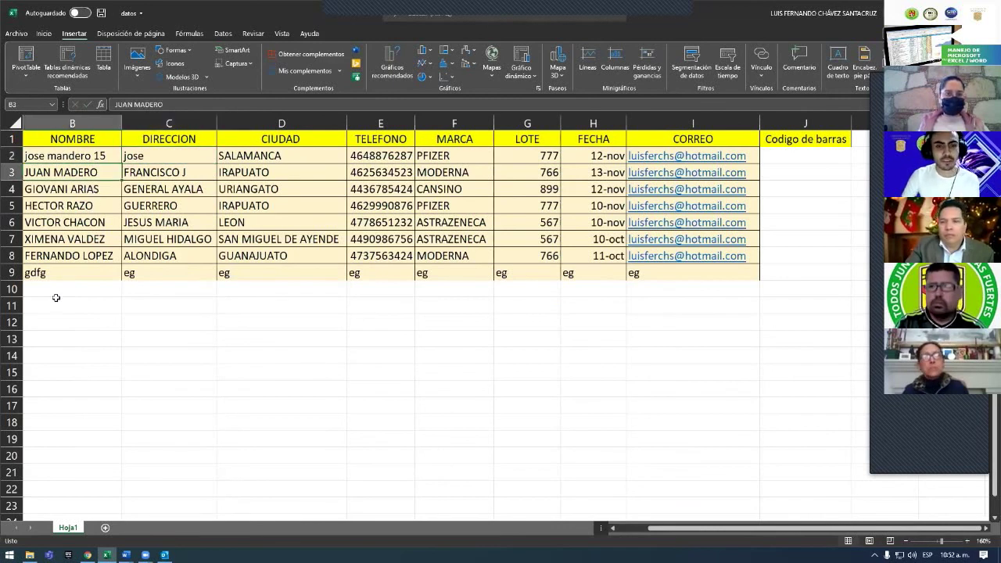
pyautogui.click(92, 268)
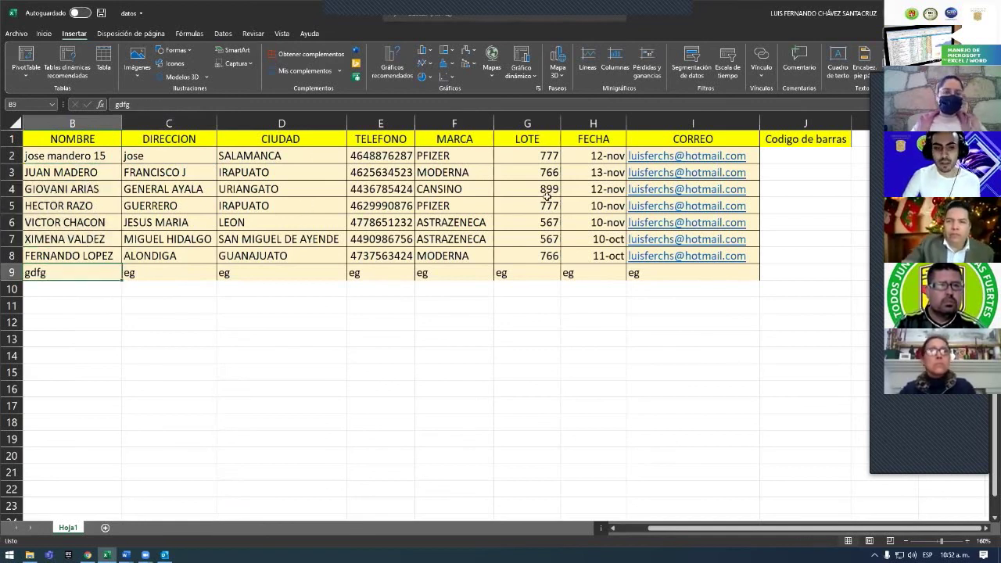
pyautogui.moveTo(654, 274); pyautogui.dragTo(91, 271)
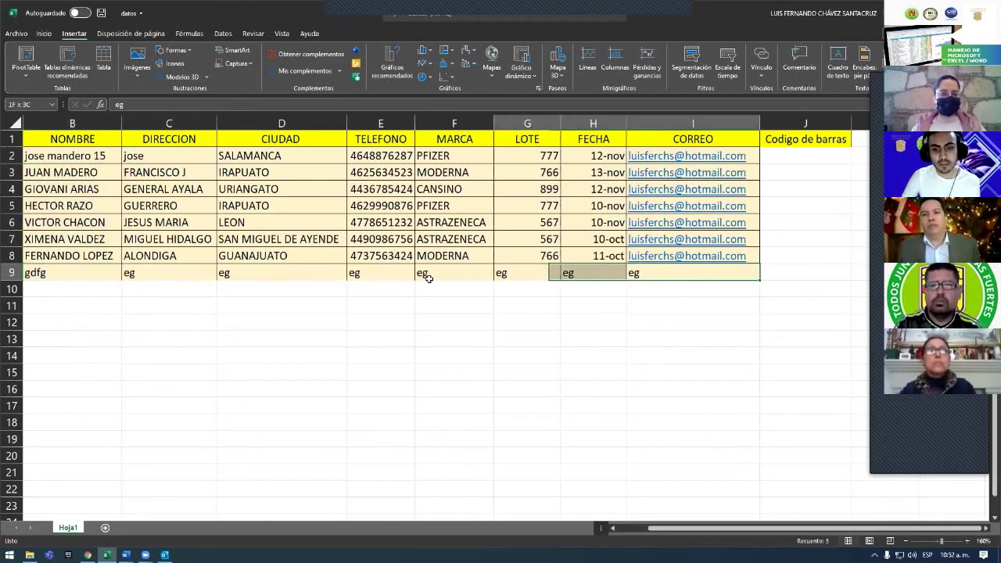
pyautogui.click(326, 337)
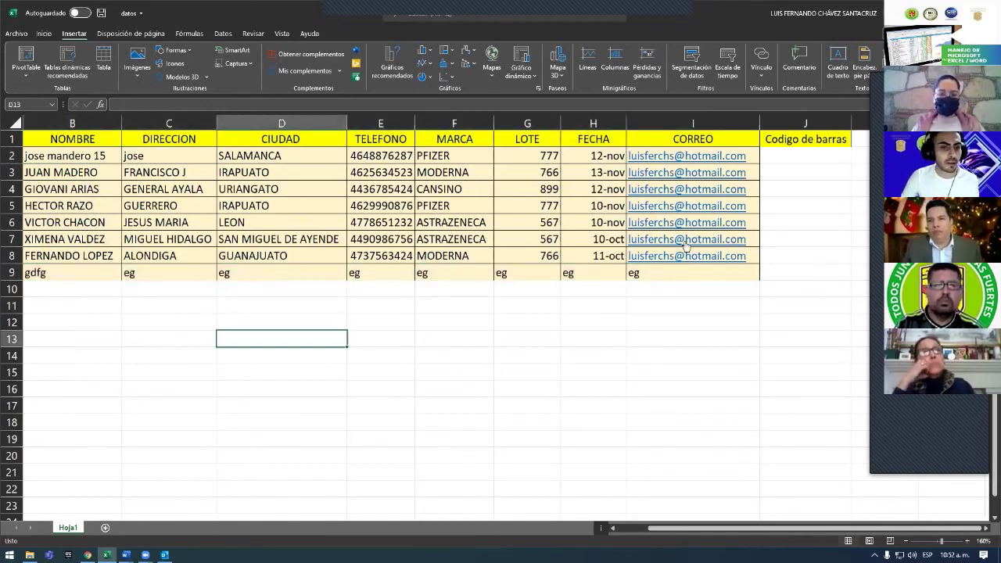
pyautogui.click(613, 140)
pyautogui.click(537, 141)
pyautogui.click(446, 138)
pyautogui.click(387, 136)
pyautogui.press('Left')
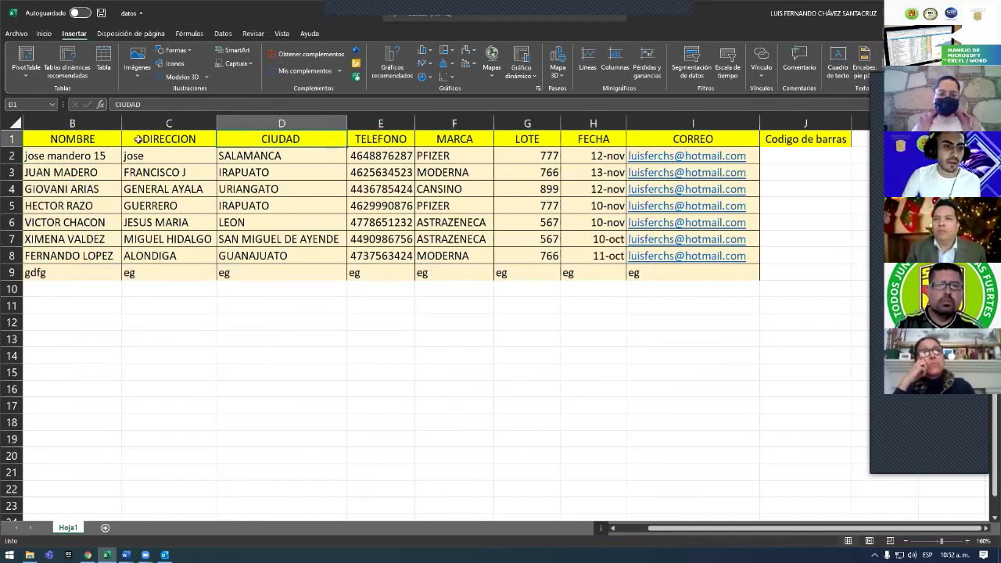
pyautogui.press('Left')
pyautogui.press('Left')
pyautogui.press('Right')
pyautogui.press('Right')
pyautogui.click(407, 139)
pyautogui.click(458, 139)
pyautogui.click(528, 139)
pyautogui.click(594, 140)
pyautogui.click(692, 139)
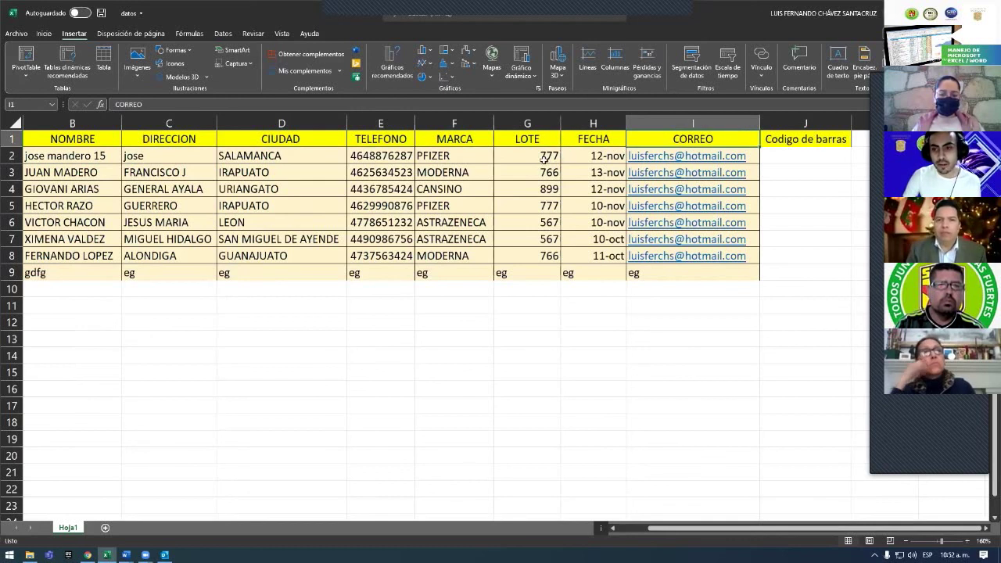
pyautogui.press('Right')
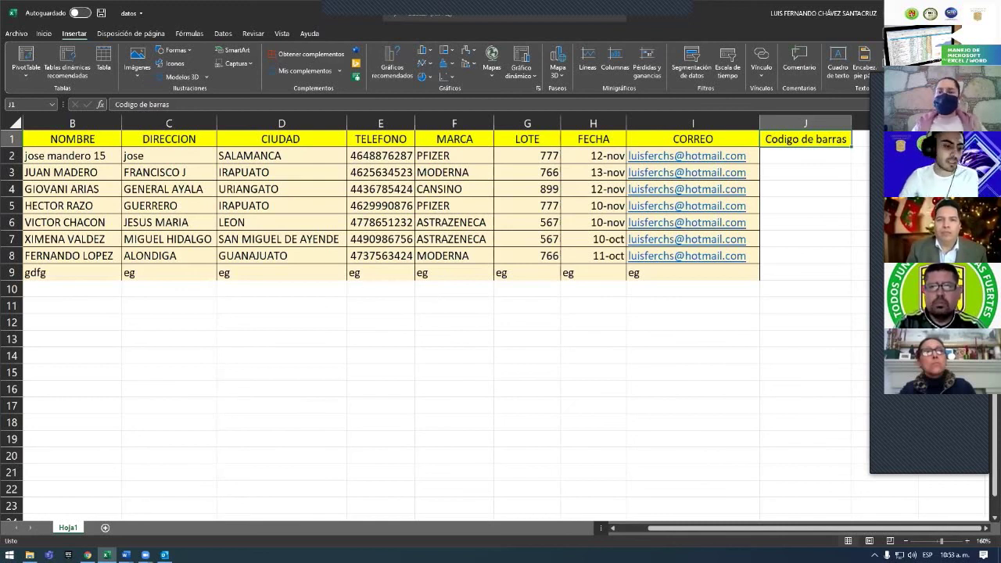
pyautogui.click(125, 556)
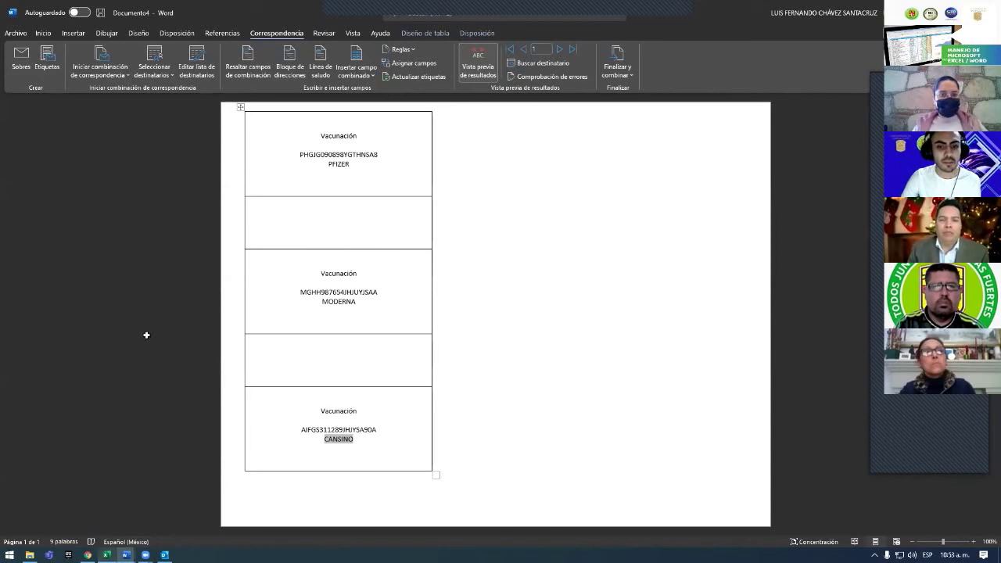
pyautogui.hotkey('alt', 'Tab')
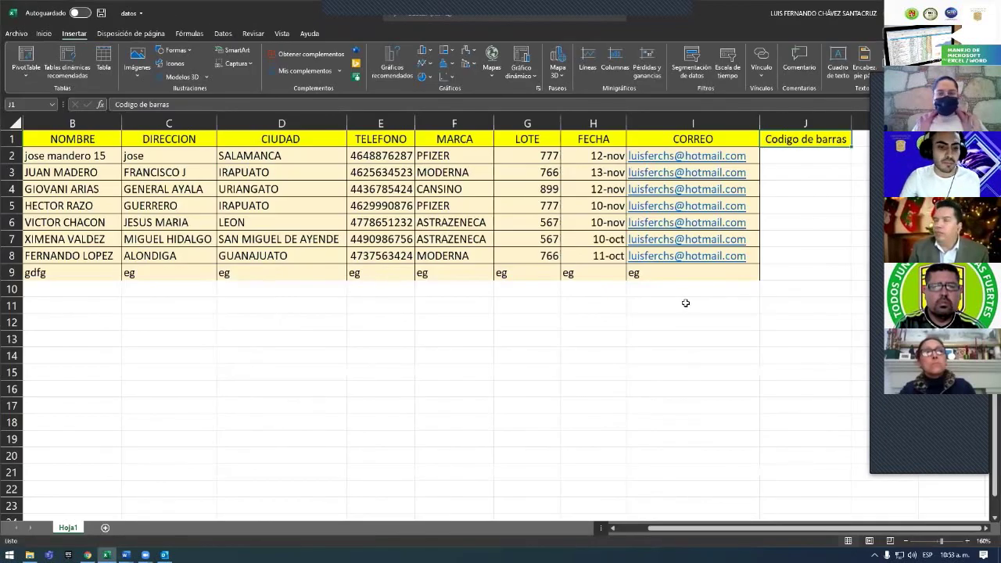
pyautogui.moveTo(47, 156); pyautogui.dragTo(381, 256)
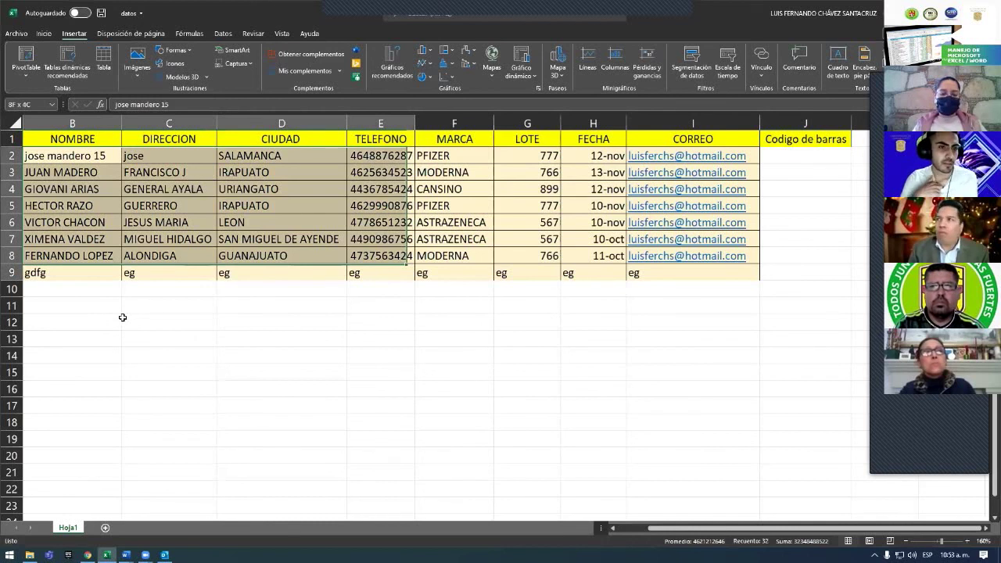
pyautogui.moveTo(72, 305); pyautogui.dragTo(693, 305)
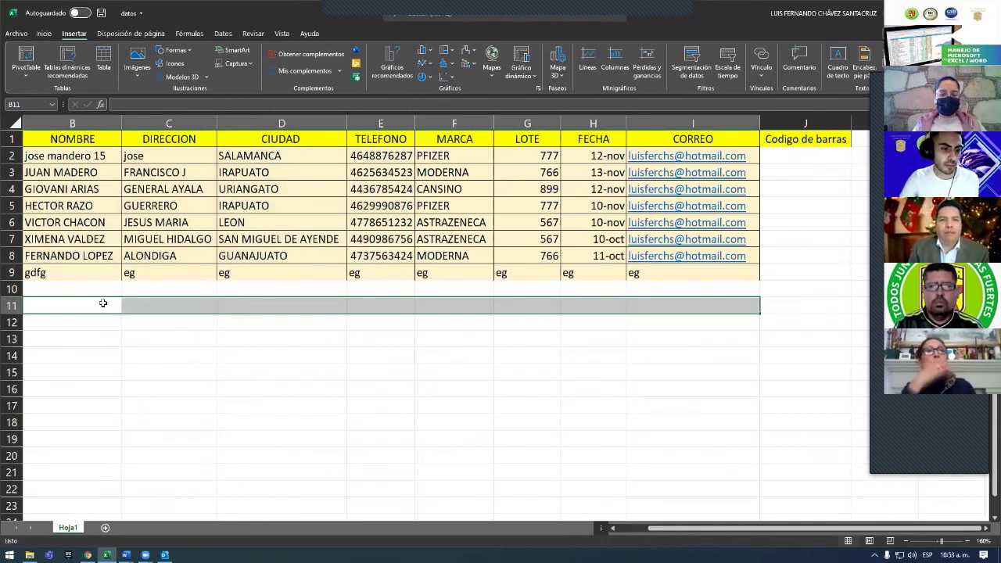
pyautogui.click(144, 309)
pyautogui.click(109, 290)
pyautogui.press('Down')
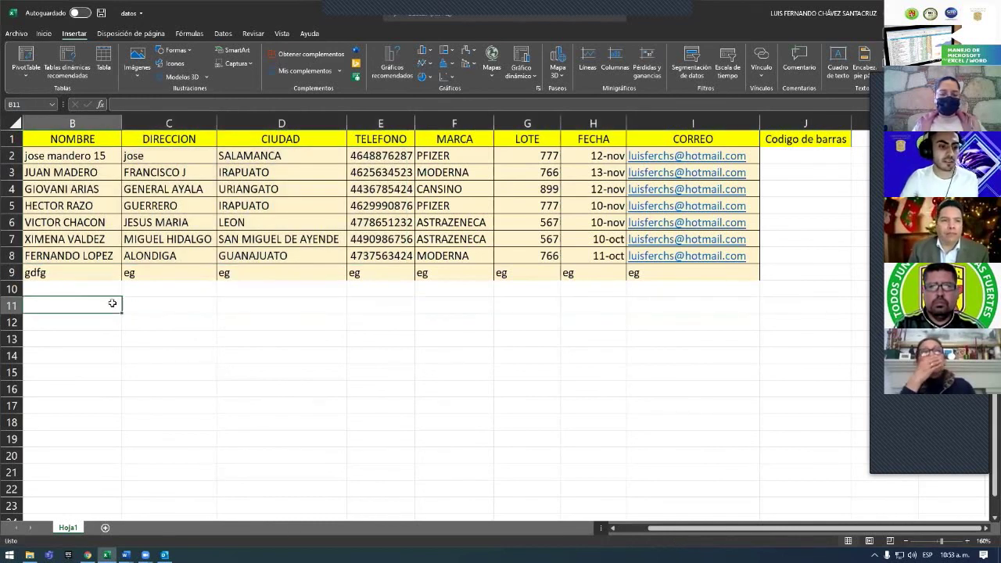
pyautogui.press('Right')
pyautogui.press('Right')
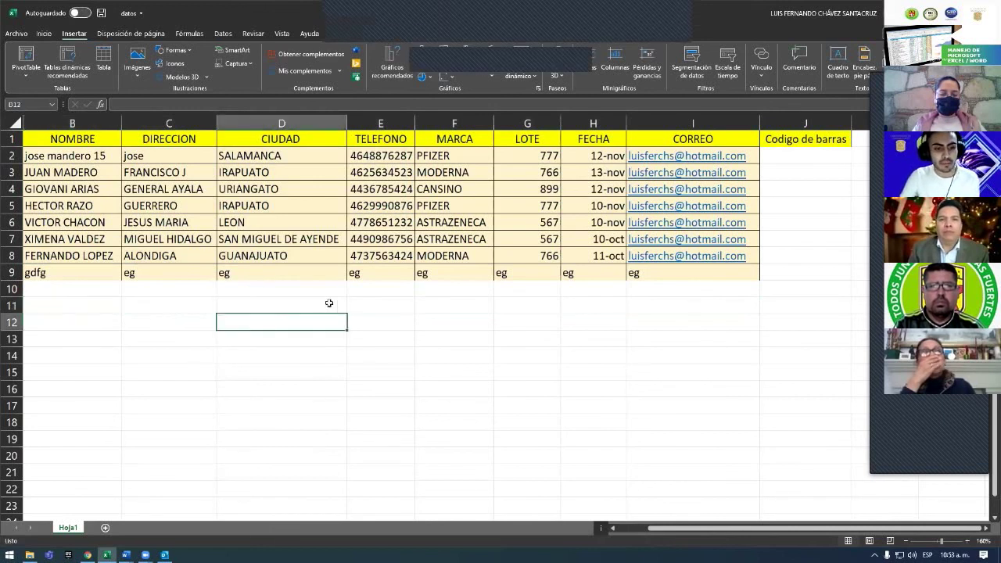
pyautogui.press('Right')
pyautogui.press('Right')
pyautogui.press('Right')
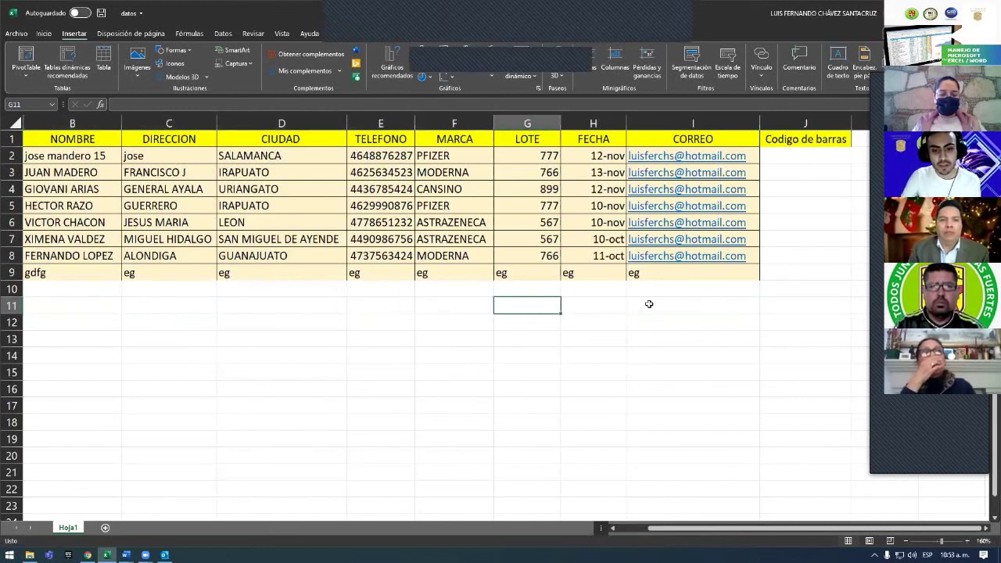
pyautogui.press('Right')
pyautogui.press('Right')
pyautogui.press('Left')
pyautogui.press('Left')
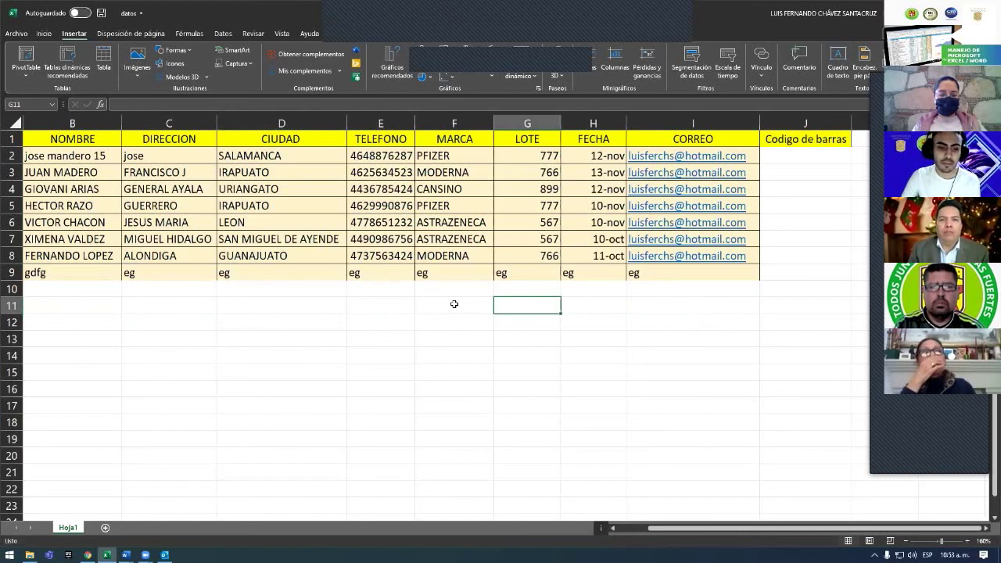
pyautogui.press('Left')
pyautogui.press('Left')
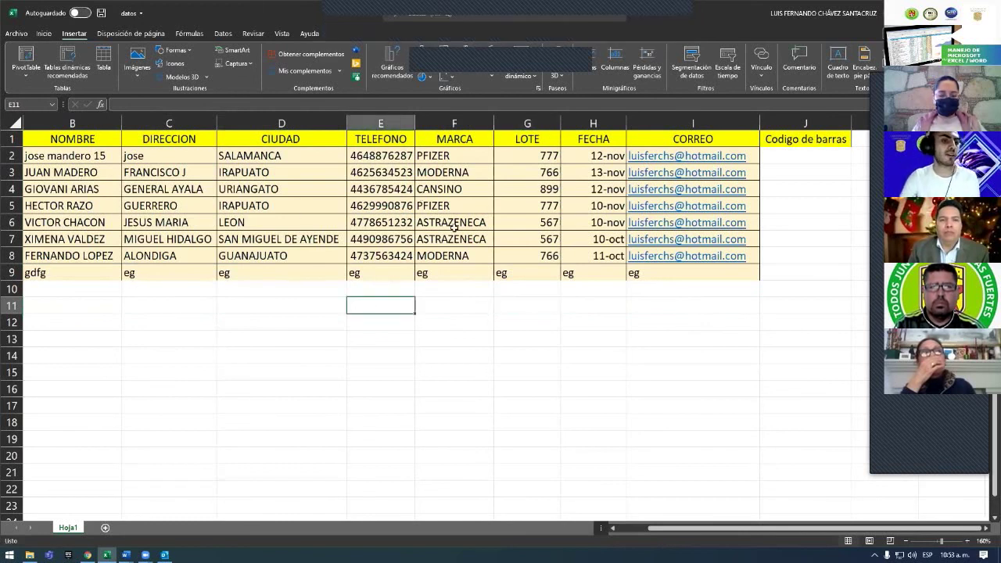
pyautogui.click(81, 272)
pyautogui.click(177, 274)
pyautogui.click(282, 273)
pyautogui.click(359, 273)
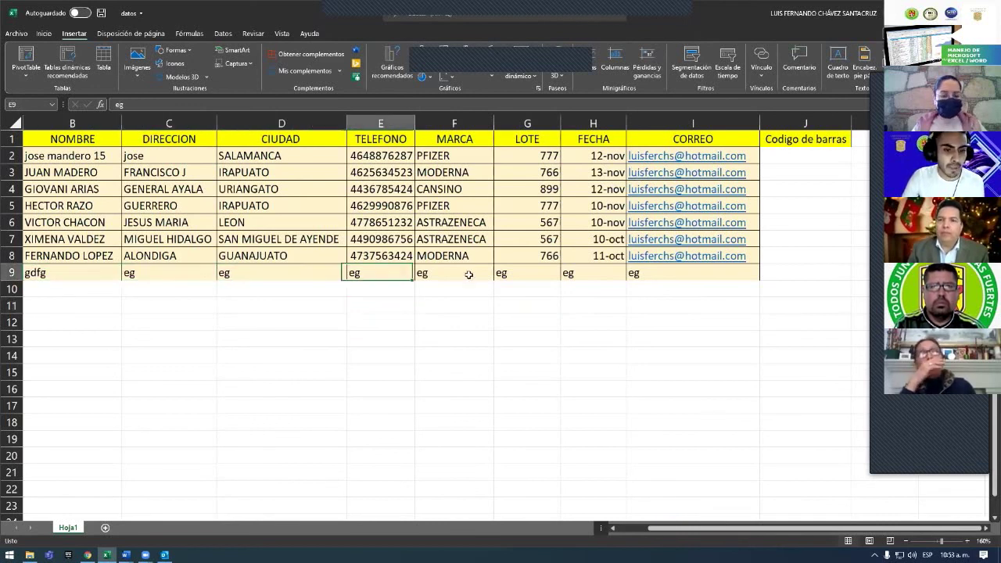
pyautogui.click(465, 272)
pyautogui.click(520, 274)
pyautogui.click(595, 274)
pyautogui.click(687, 275)
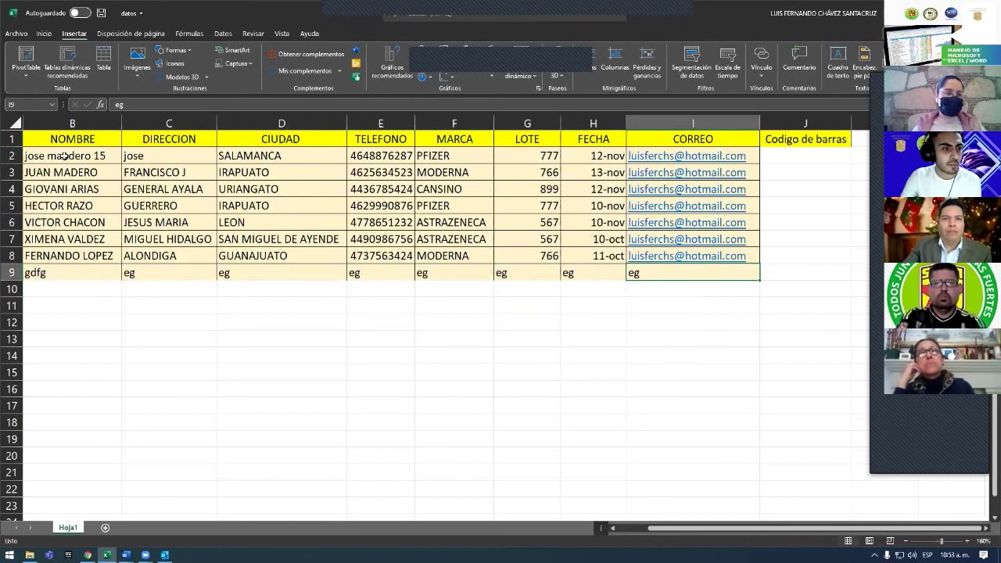
pyautogui.click(93, 318)
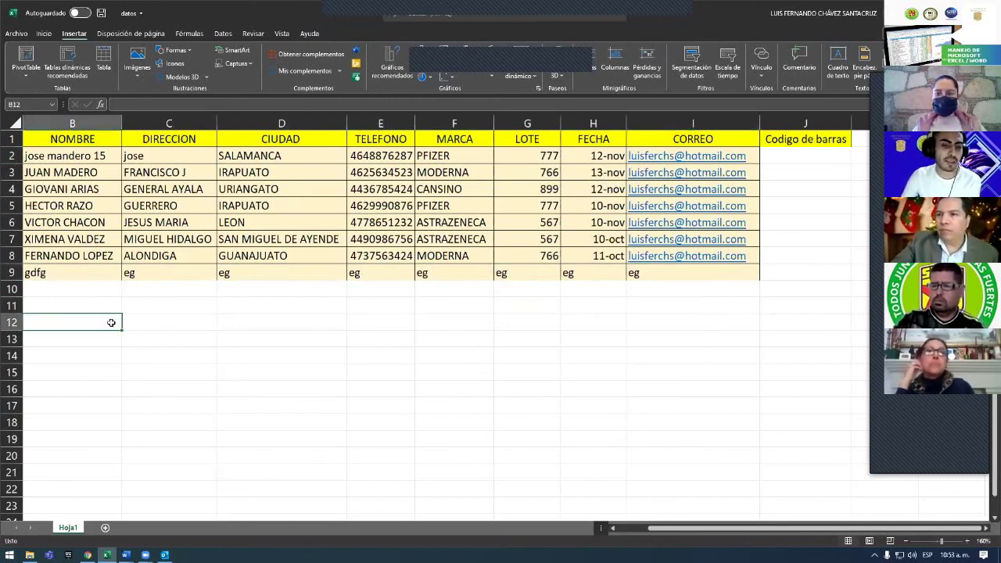
pyautogui.moveTo(133, 321); pyautogui.dragTo(283, 319)
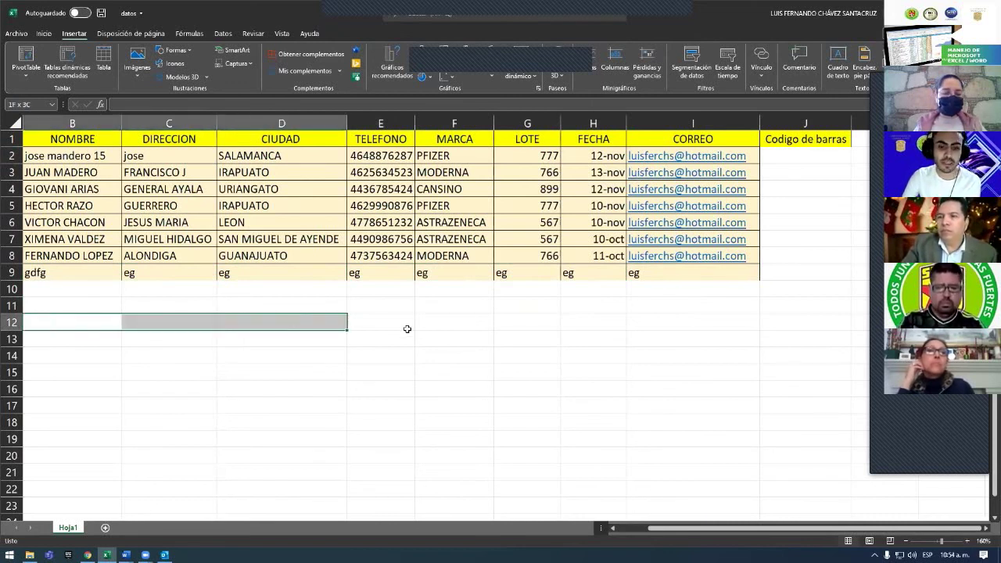
pyautogui.moveTo(283, 319); pyautogui.dragTo(655, 310)
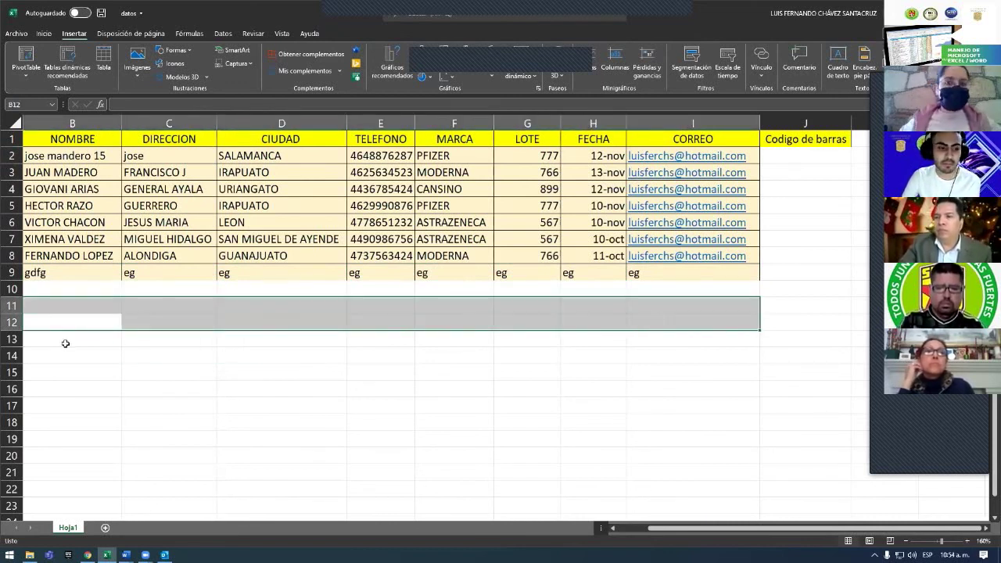
pyautogui.moveTo(65, 348); pyautogui.dragTo(704, 349)
pyautogui.moveTo(60, 378); pyautogui.dragTo(704, 364)
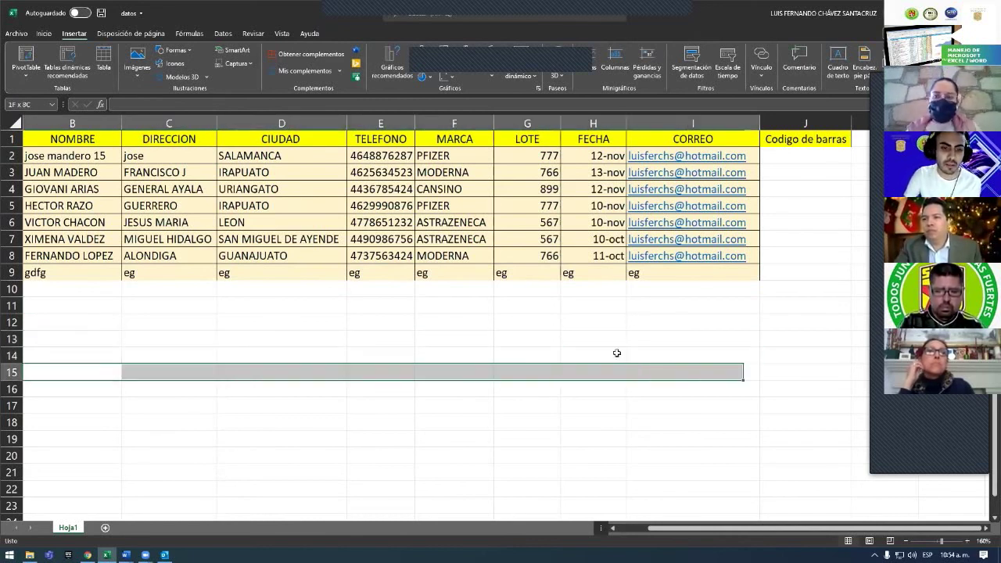
pyautogui.click(475, 338)
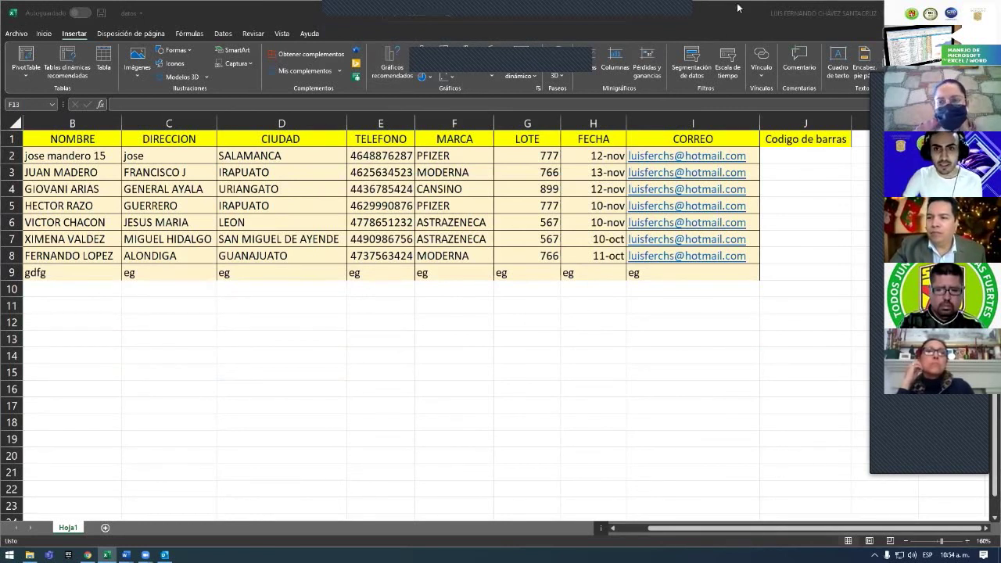
# - Highlight the row 9 test record (B9:I9) in Excel, then start a new blank Chrome tab
pyautogui.click(690, 16)
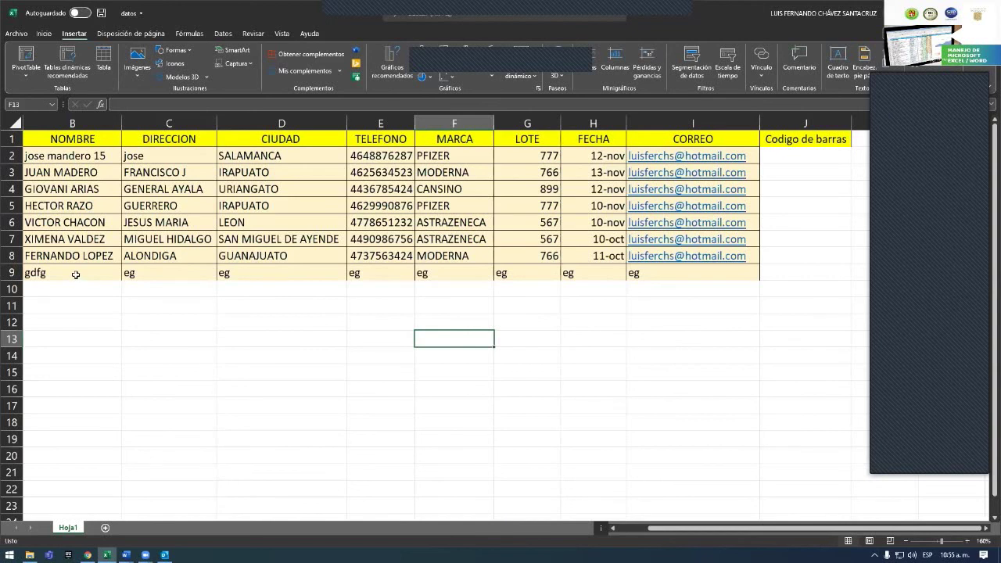
pyautogui.moveTo(75, 275); pyautogui.dragTo(673, 274)
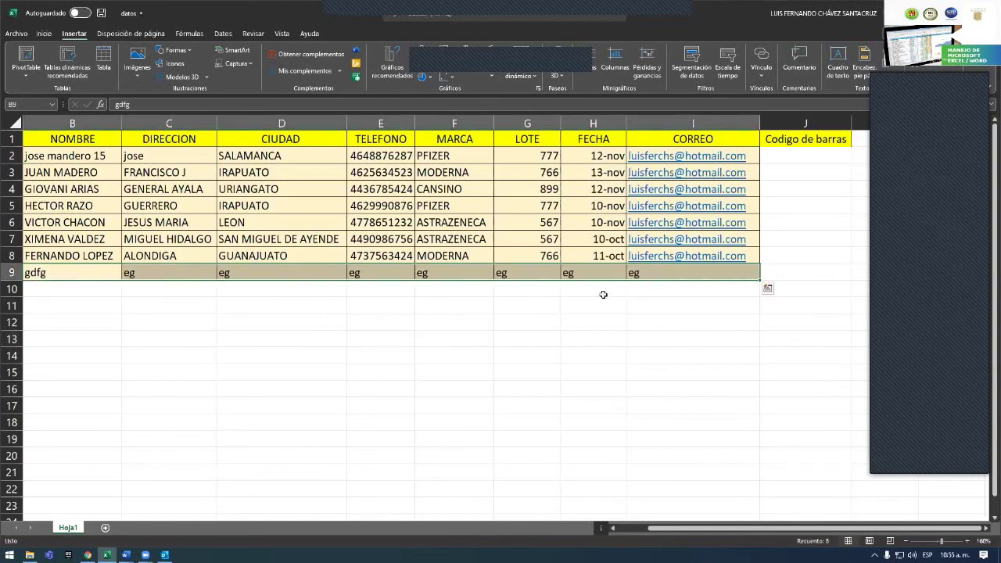
pyautogui.click(527, 305)
pyautogui.moveTo(81, 277); pyautogui.dragTo(673, 274)
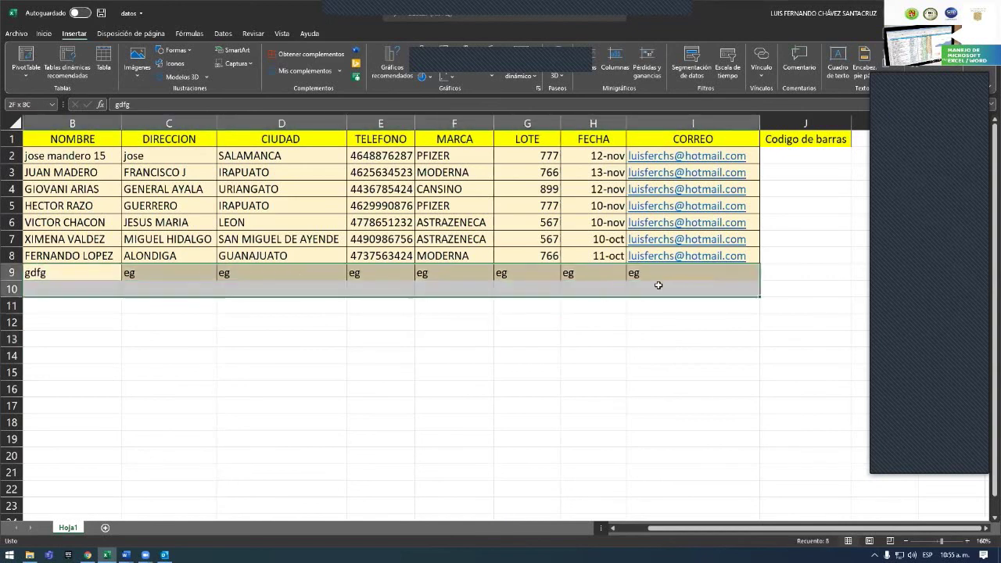
pyautogui.click(323, 308)
pyautogui.moveTo(79, 286); pyautogui.dragTo(651, 275)
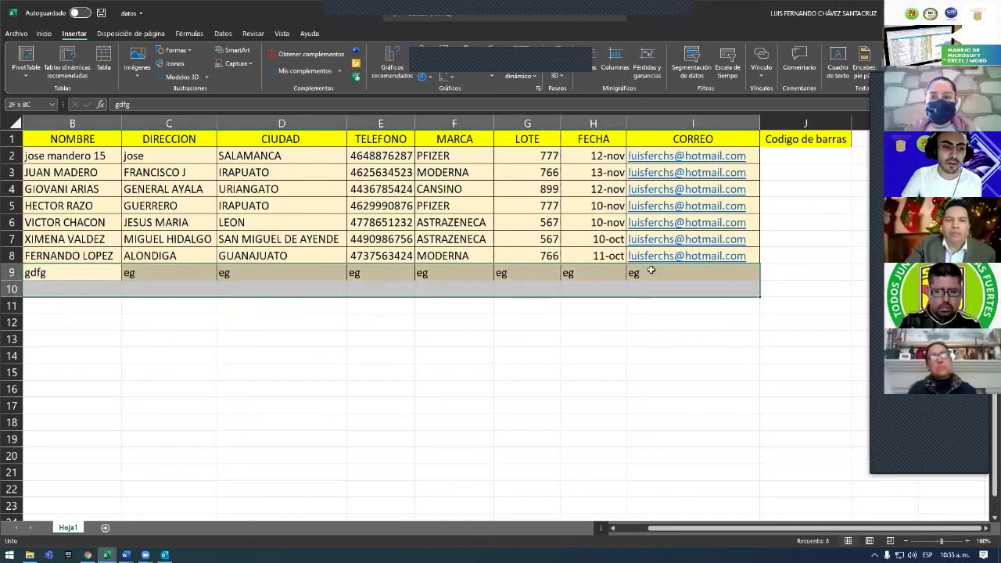
pyautogui.moveTo(651, 274); pyautogui.dragTo(168, 337)
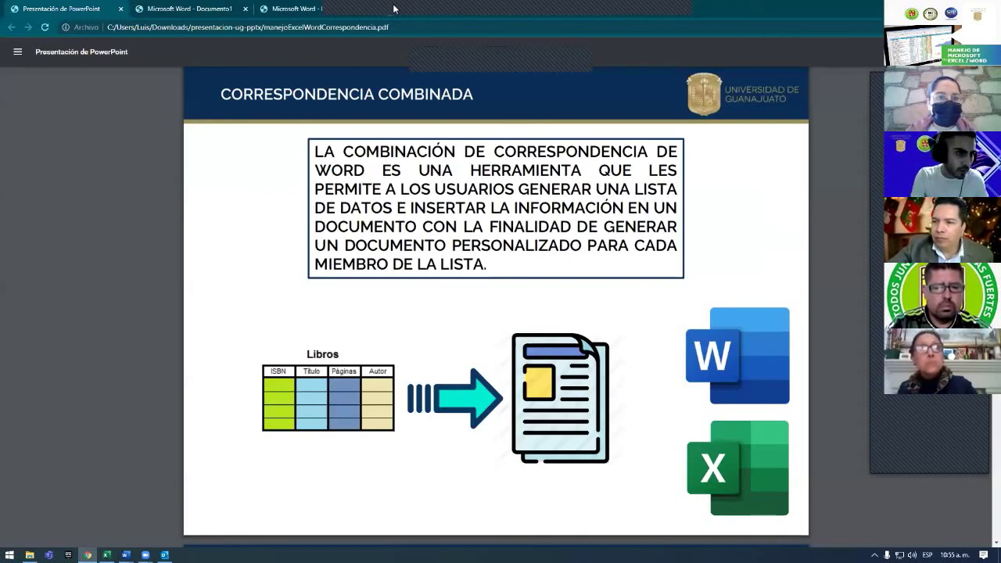
pyautogui.click(394, 9)
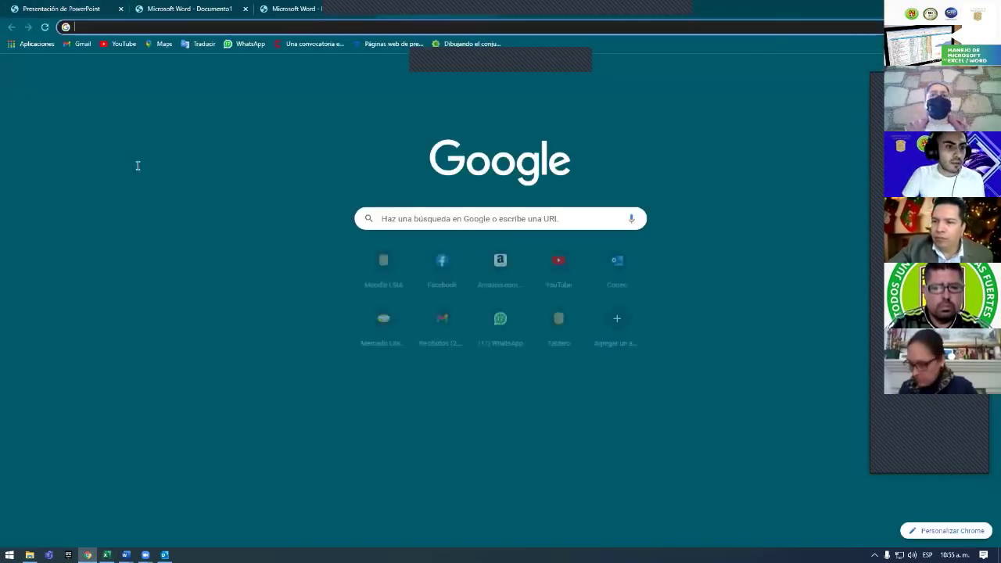
# - Search 'google docs', open a blank document, then return to the presentation tab
pyautogui.write('google docs')
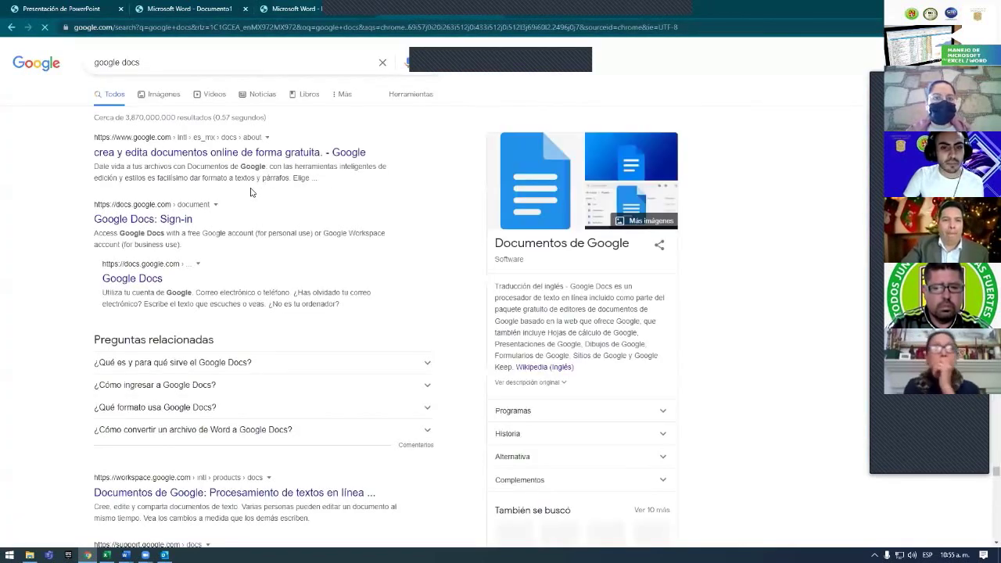
pyautogui.click(329, 152)
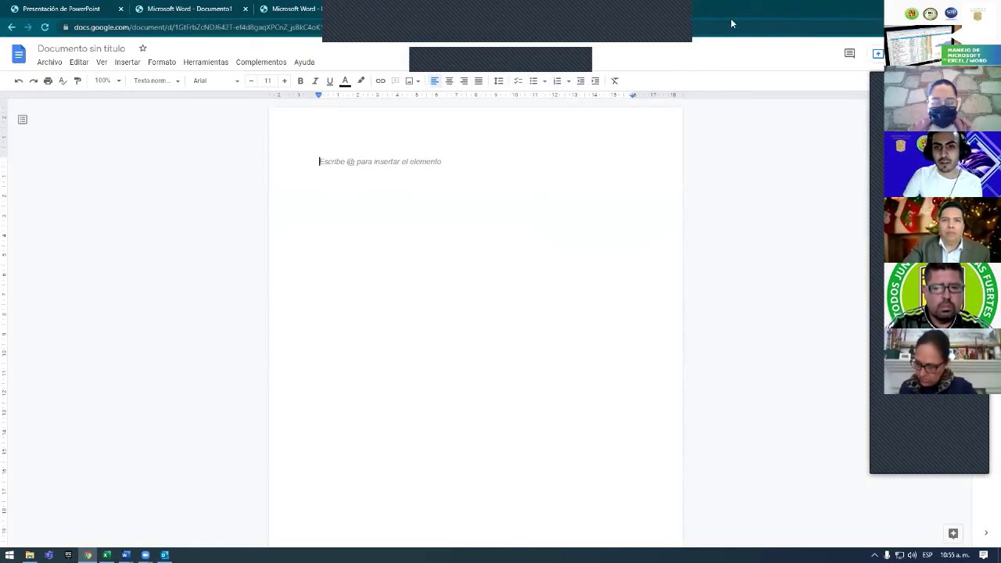
pyautogui.click(94, 12)
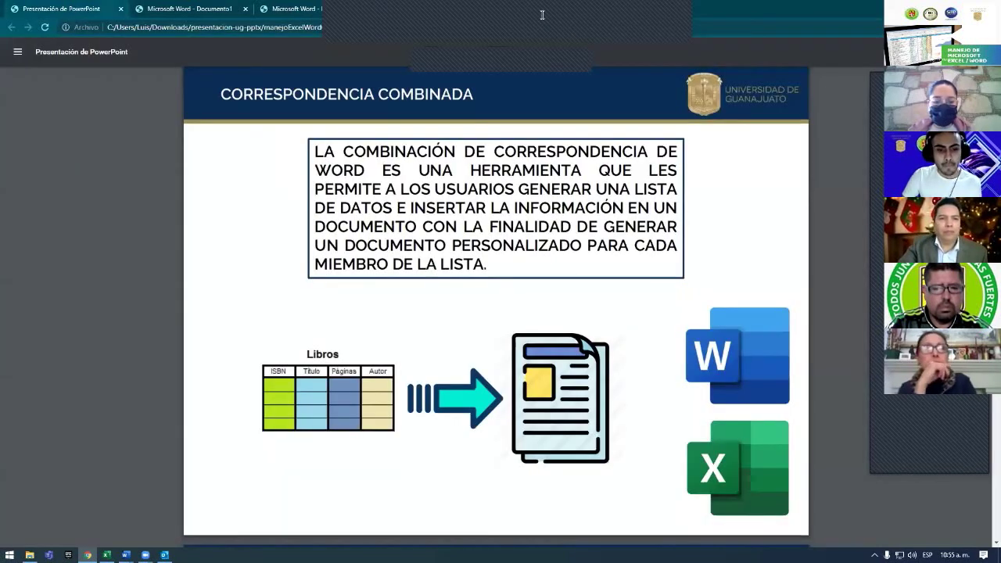